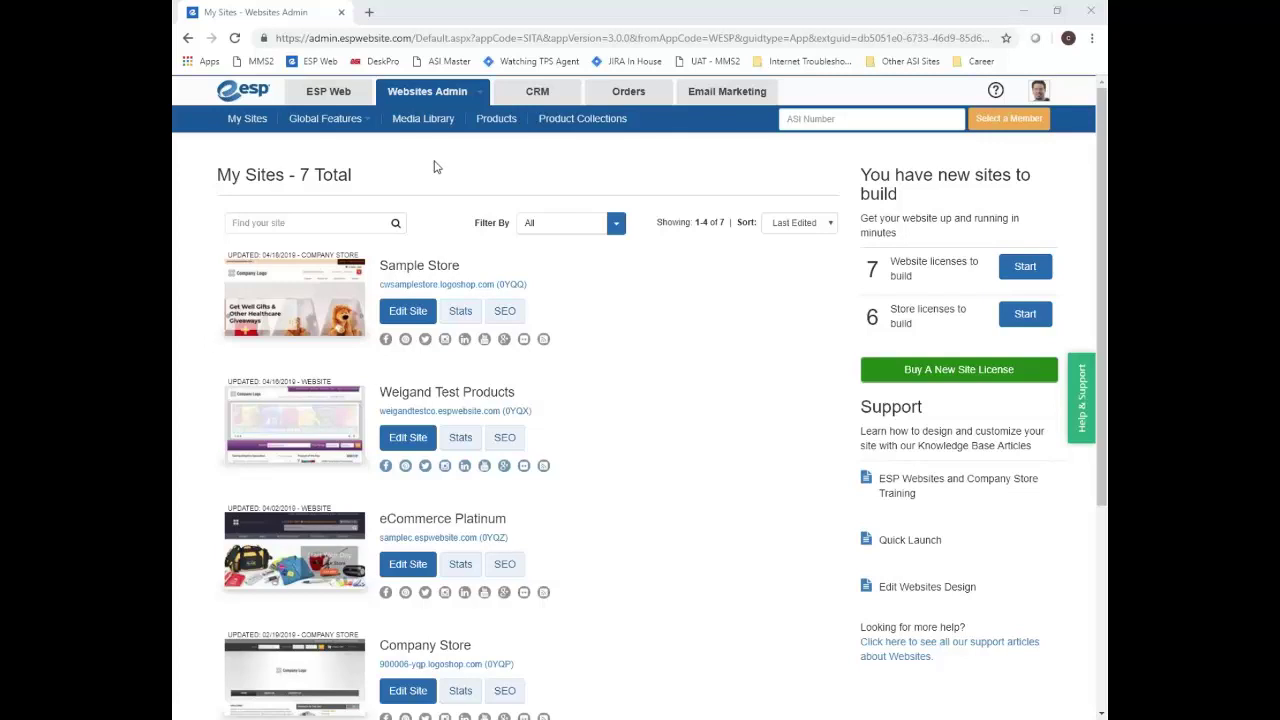
Open the Custom Products area and go to its product search-and-copy page
{"action": "left_click", "coordinate": [357, 129]}
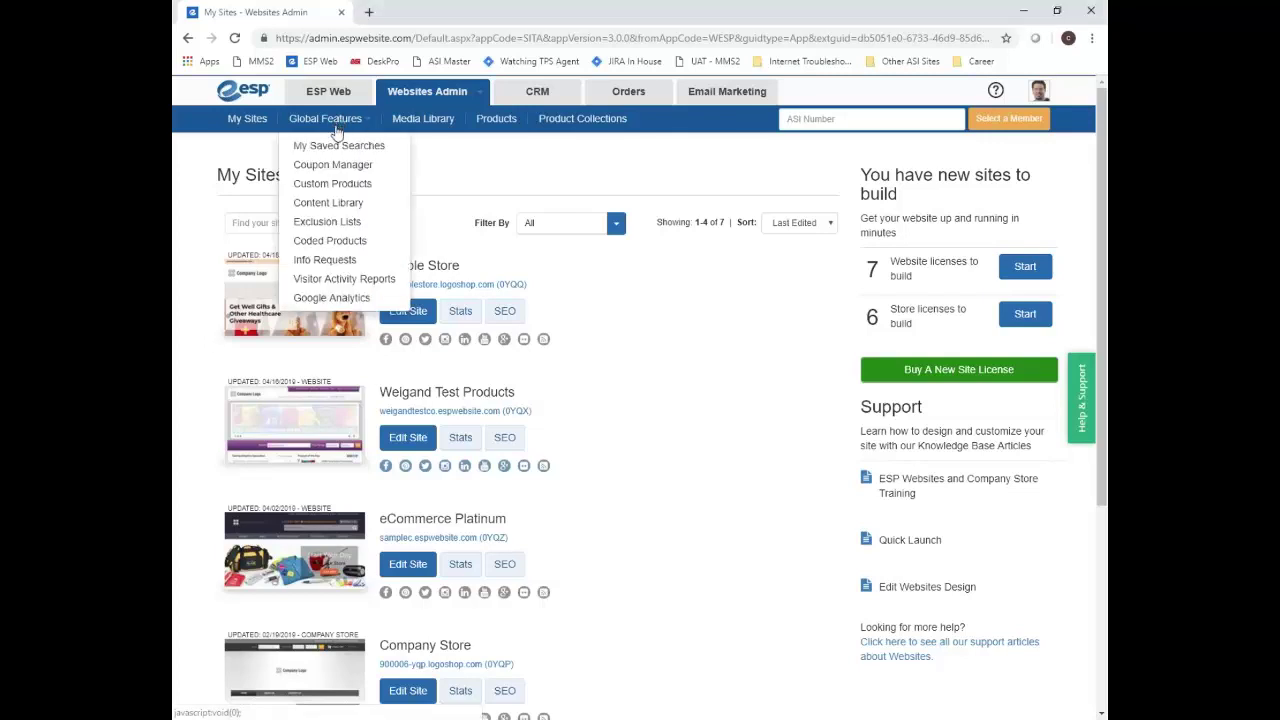
{"action": "left_click", "coordinate": [338, 186]}
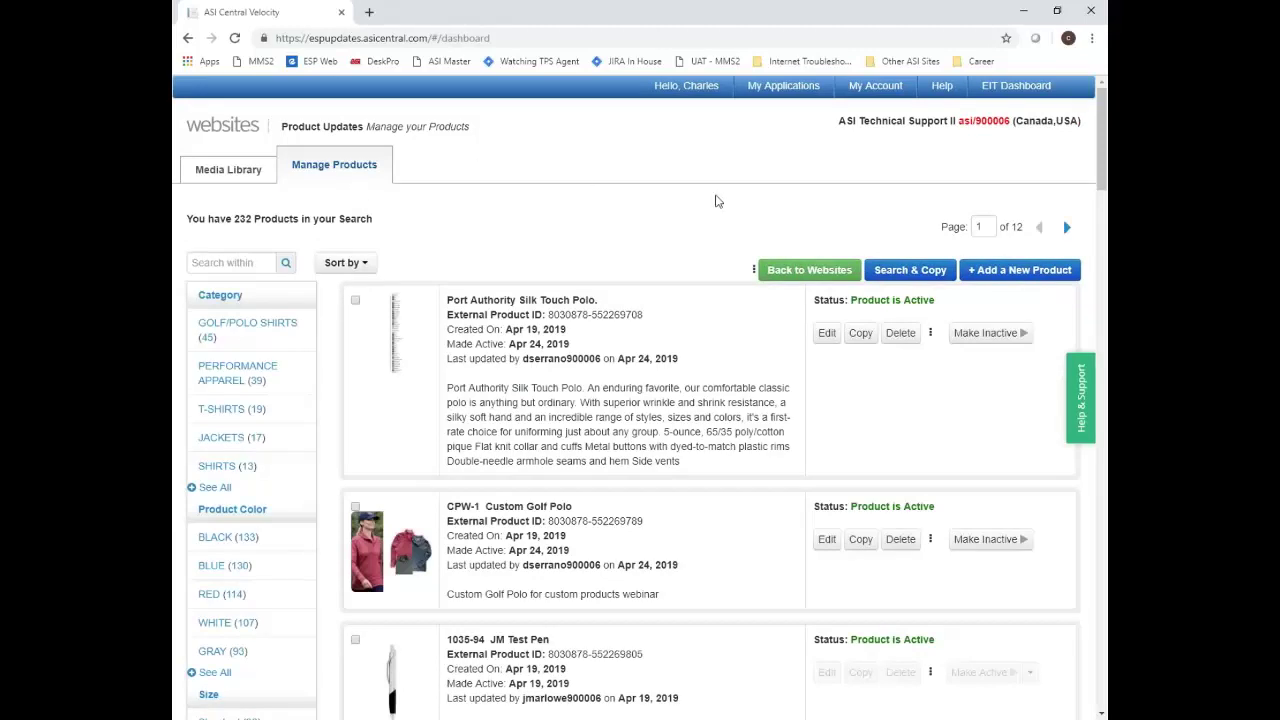
{"action": "left_click", "coordinate": [920, 276]}
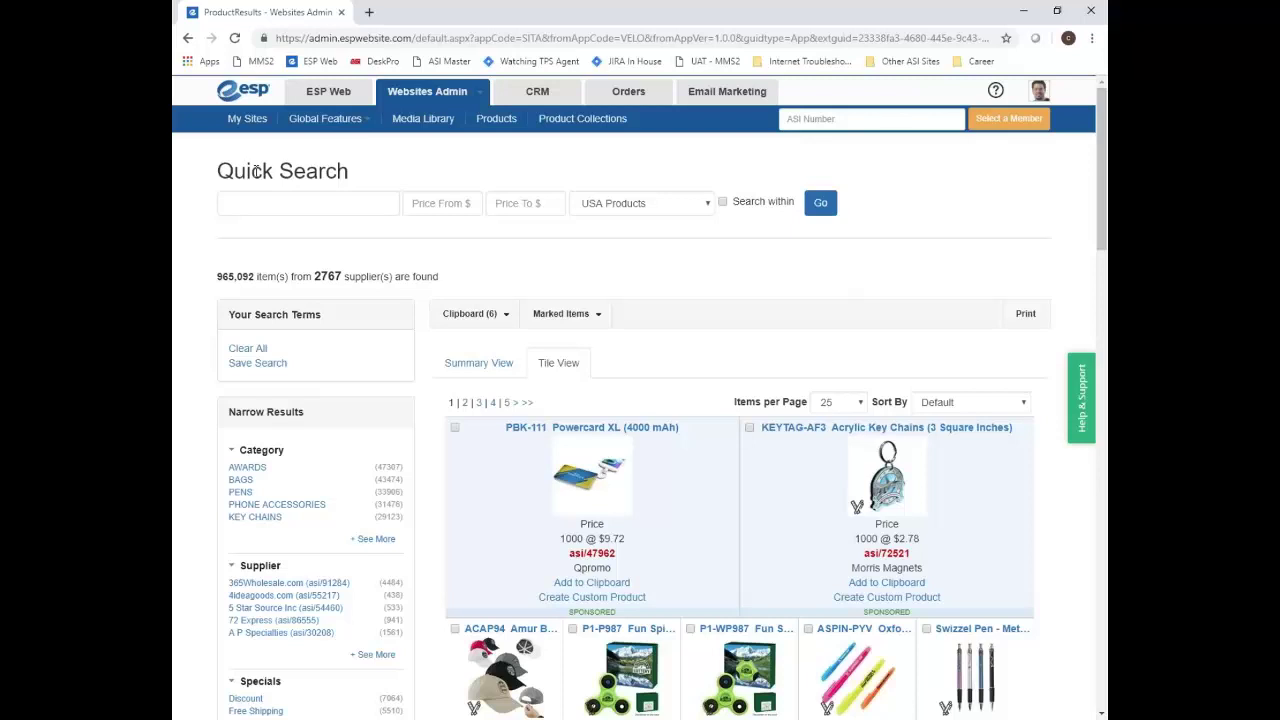
Search supplier products for k500 and create a custom product from SanMar's K500 Port Authority polo
{"action": "left_click", "coordinate": [268, 199]}
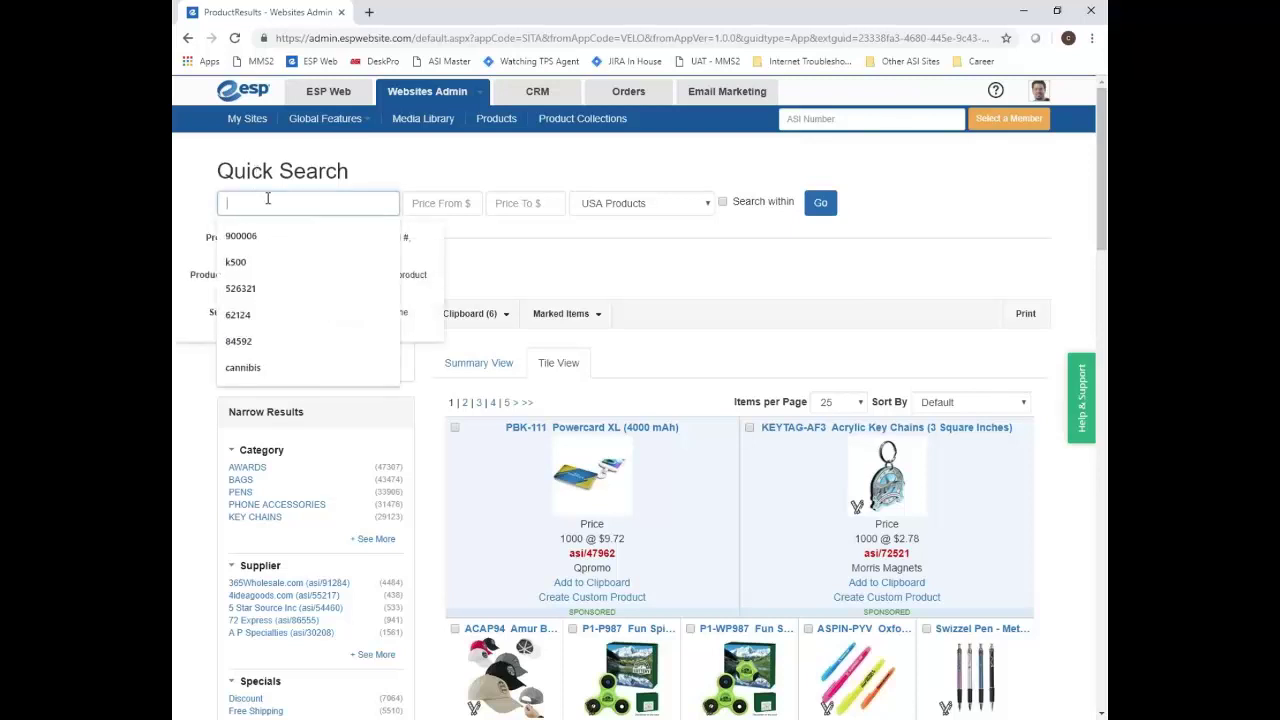
{"action": "type", "text": "k500"}
{"action": "key", "text": "Return"}
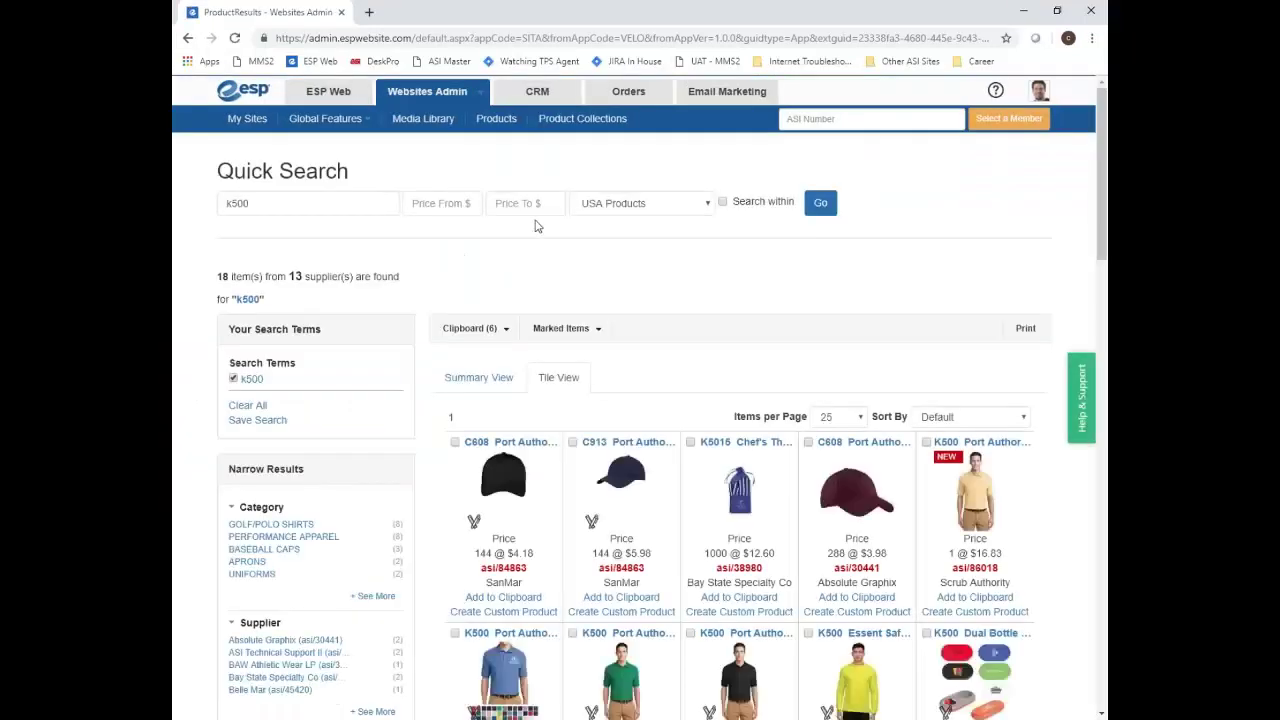
{"action": "scroll", "coordinate": [775, 262], "scroll_direction": "down", "scroll_amount": 3}
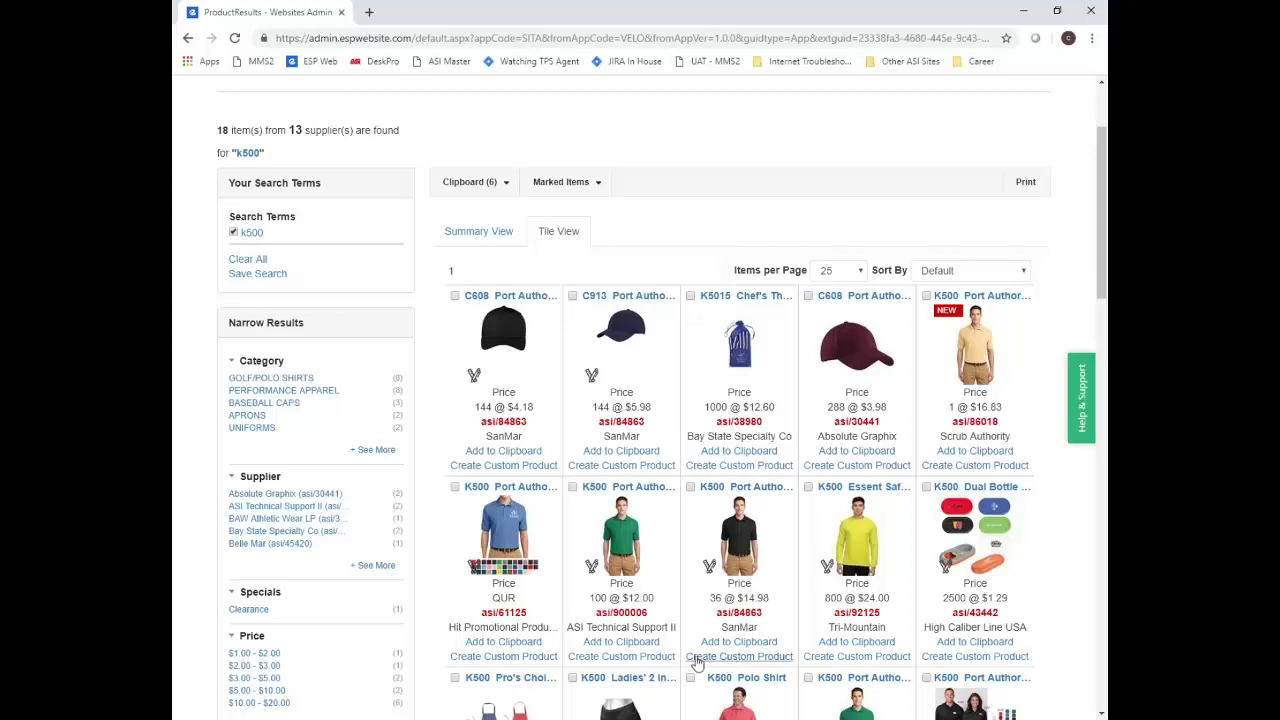
{"action": "left_click", "coordinate": [745, 658]}
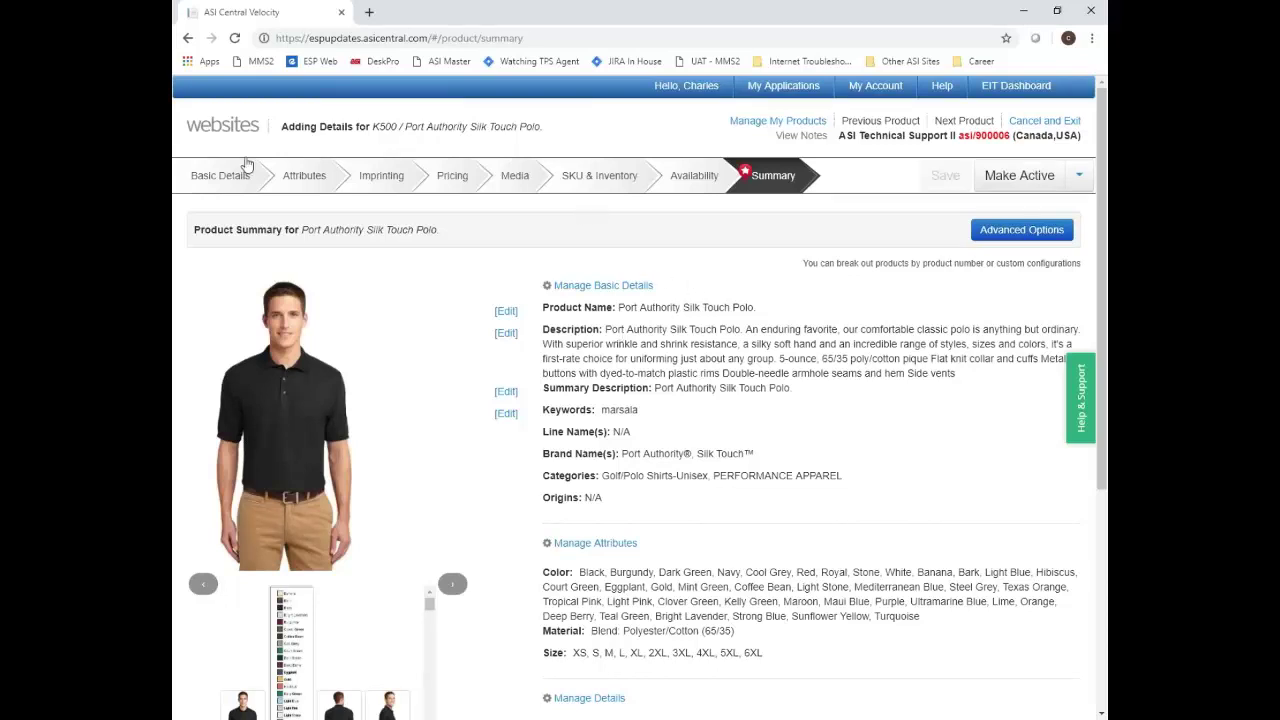
In the product's basic details, mark it as private and set the product number to CPW-K500
{"action": "left_click", "coordinate": [206, 177]}
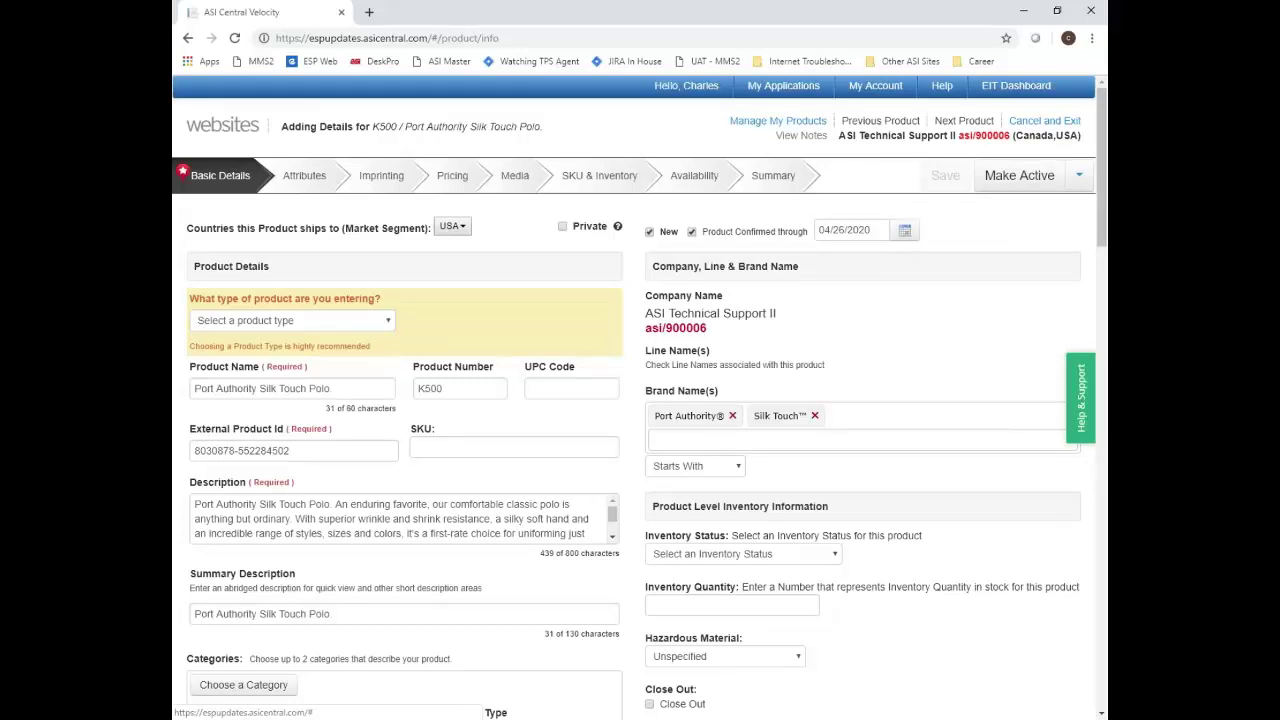
{"action": "left_click", "coordinate": [563, 228]}
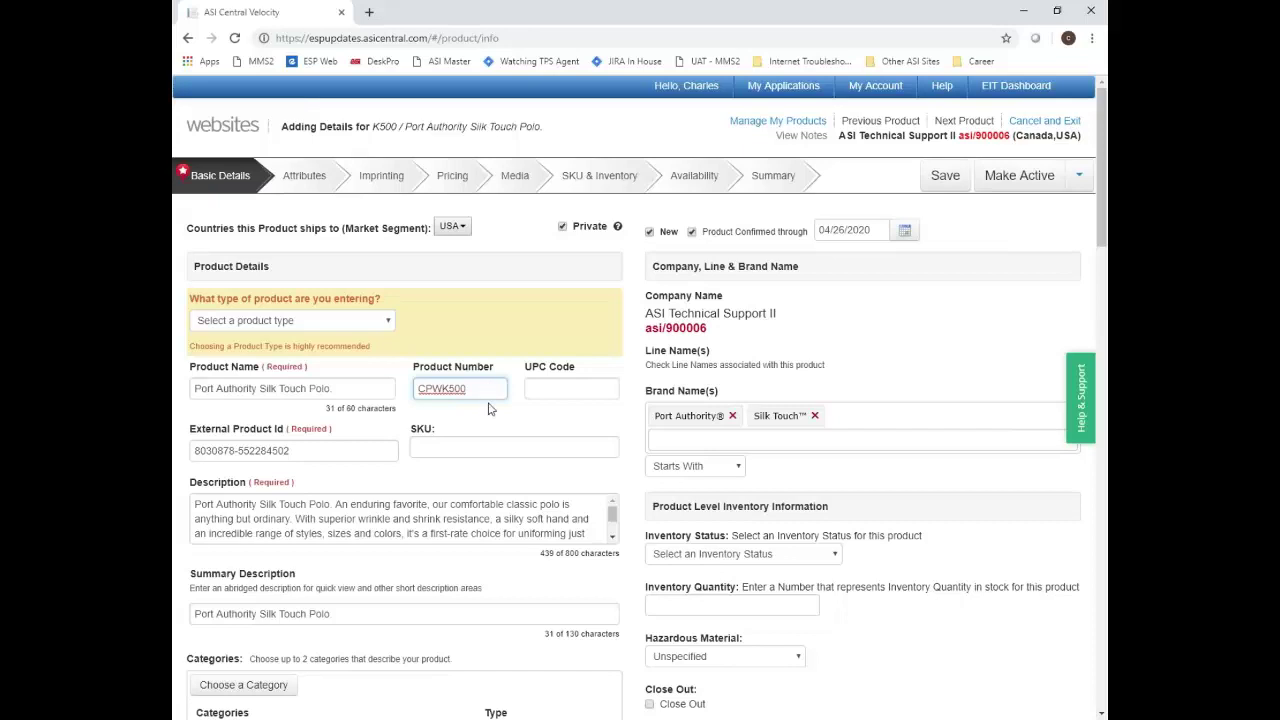
{"action": "type", "text": "-"}
{"action": "scroll", "coordinate": [516, 390], "scroll_direction": "down", "scroll_amount": 2}
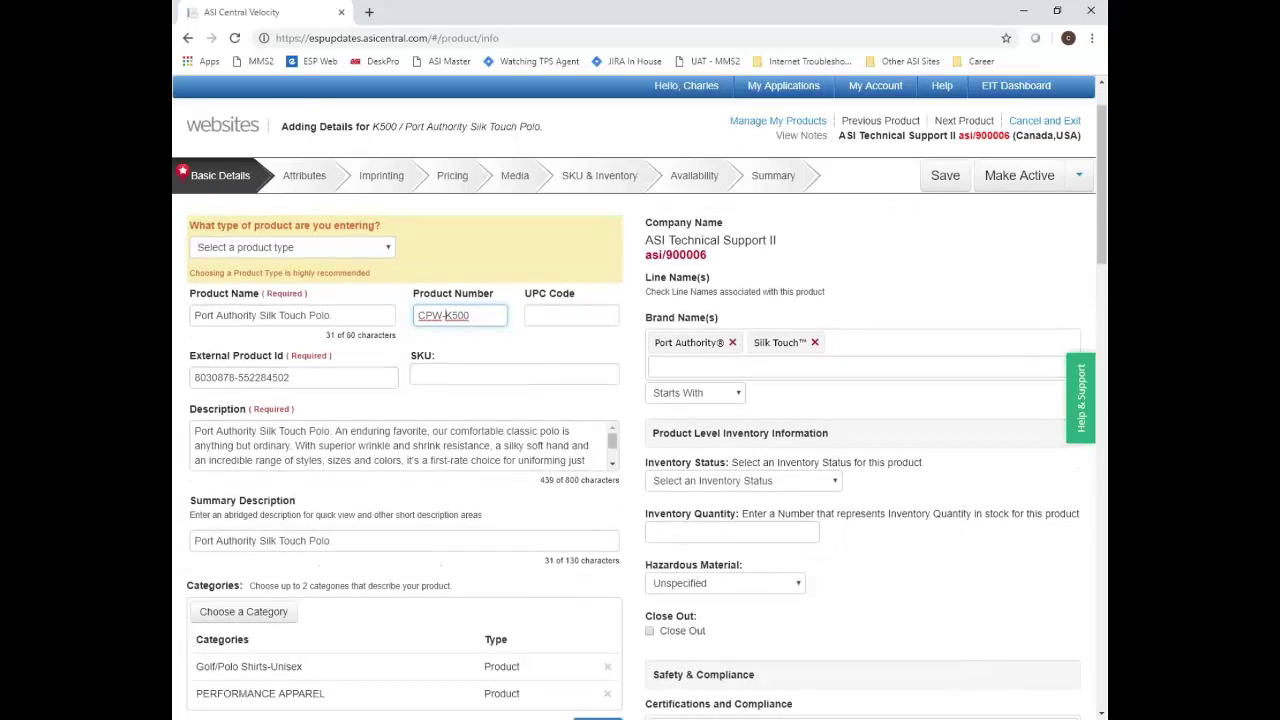
{"action": "scroll", "coordinate": [523, 393], "scroll_direction": "down", "scroll_amount": 2}
{"action": "scroll", "coordinate": [622, 494], "scroll_direction": "down", "scroll_amount": 5}
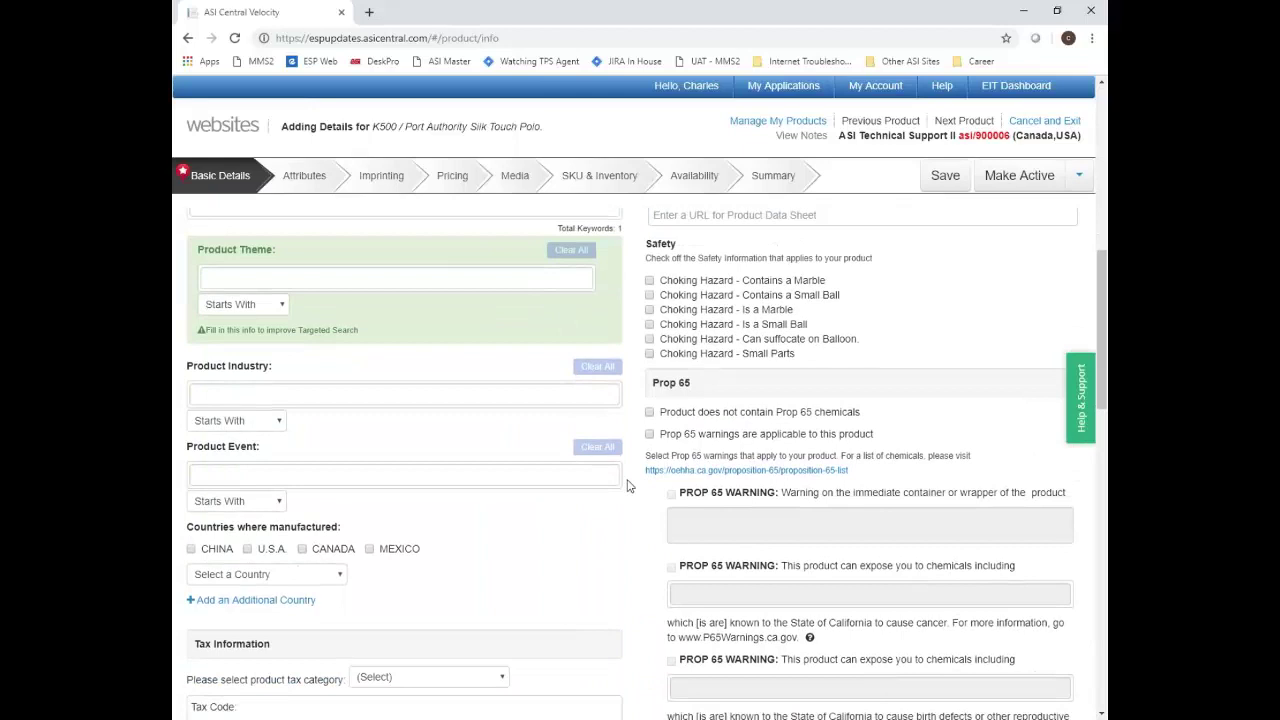
{"action": "scroll", "coordinate": [628, 485], "scroll_direction": "up", "scroll_amount": 7}
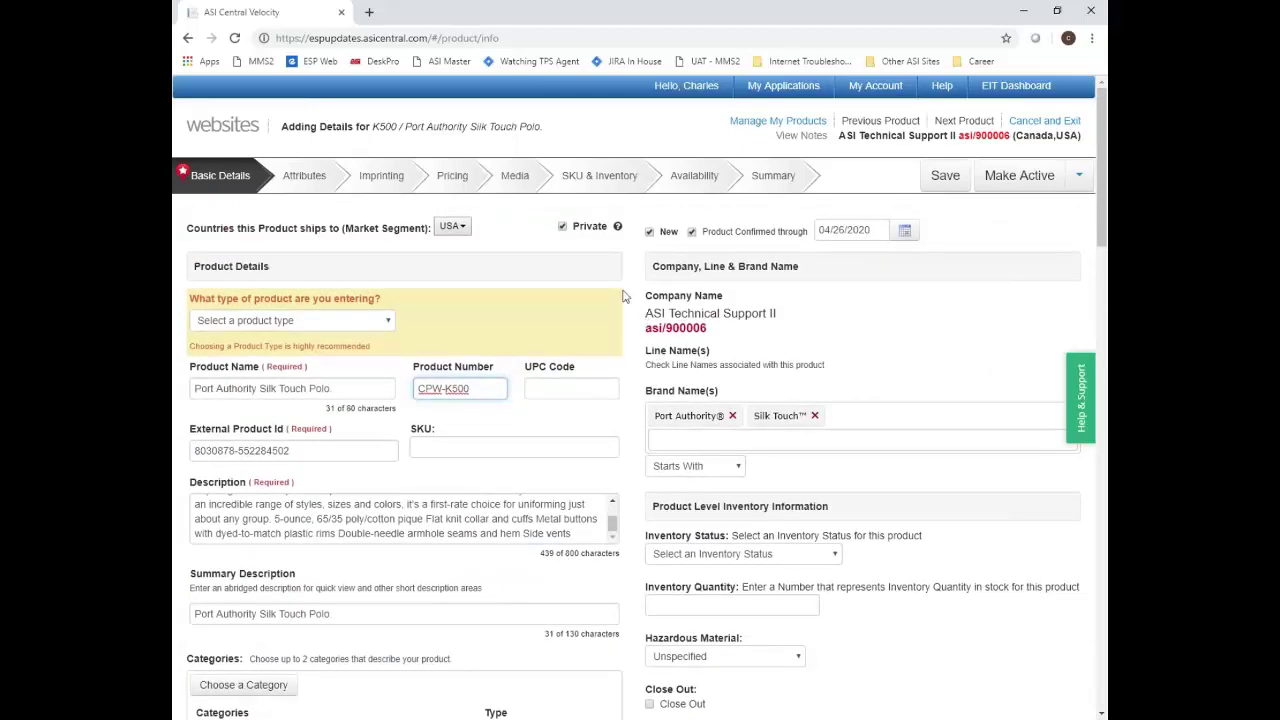
Review the product's attributes, examining its materials, full color list and size selections
{"action": "left_click", "coordinate": [308, 178]}
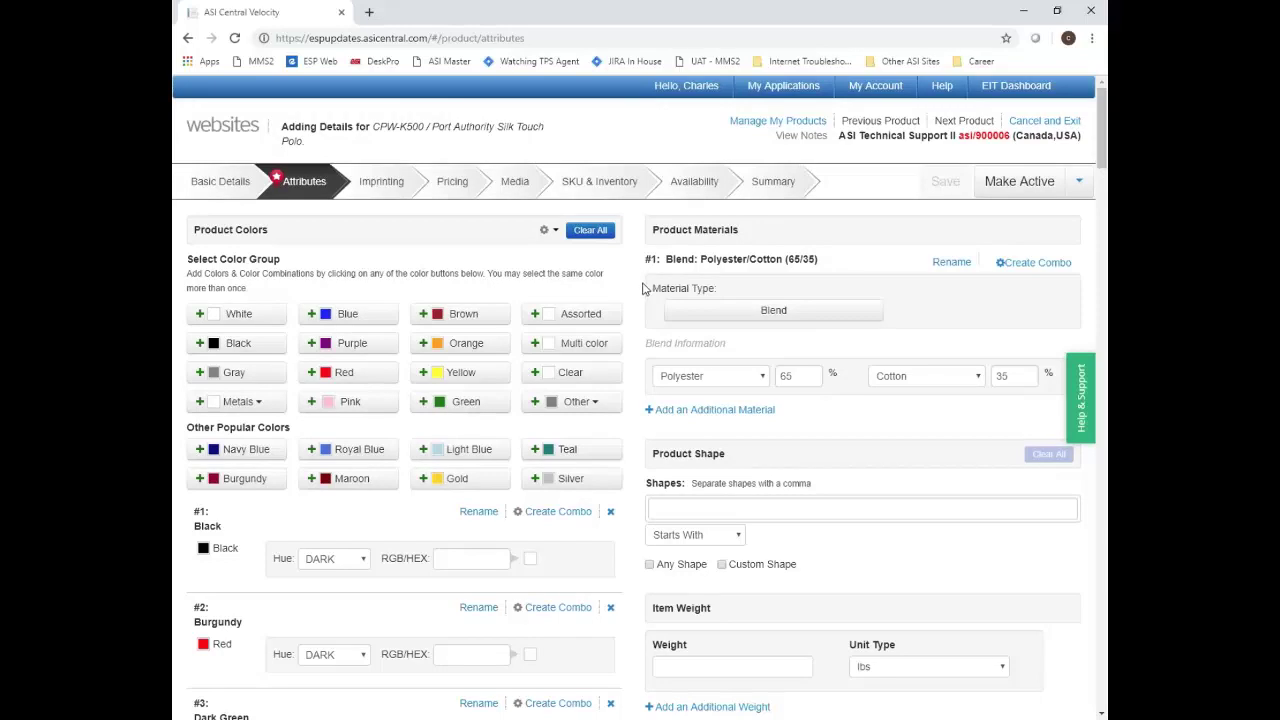
{"action": "scroll", "coordinate": [645, 288], "scroll_direction": "down", "scroll_amount": 3}
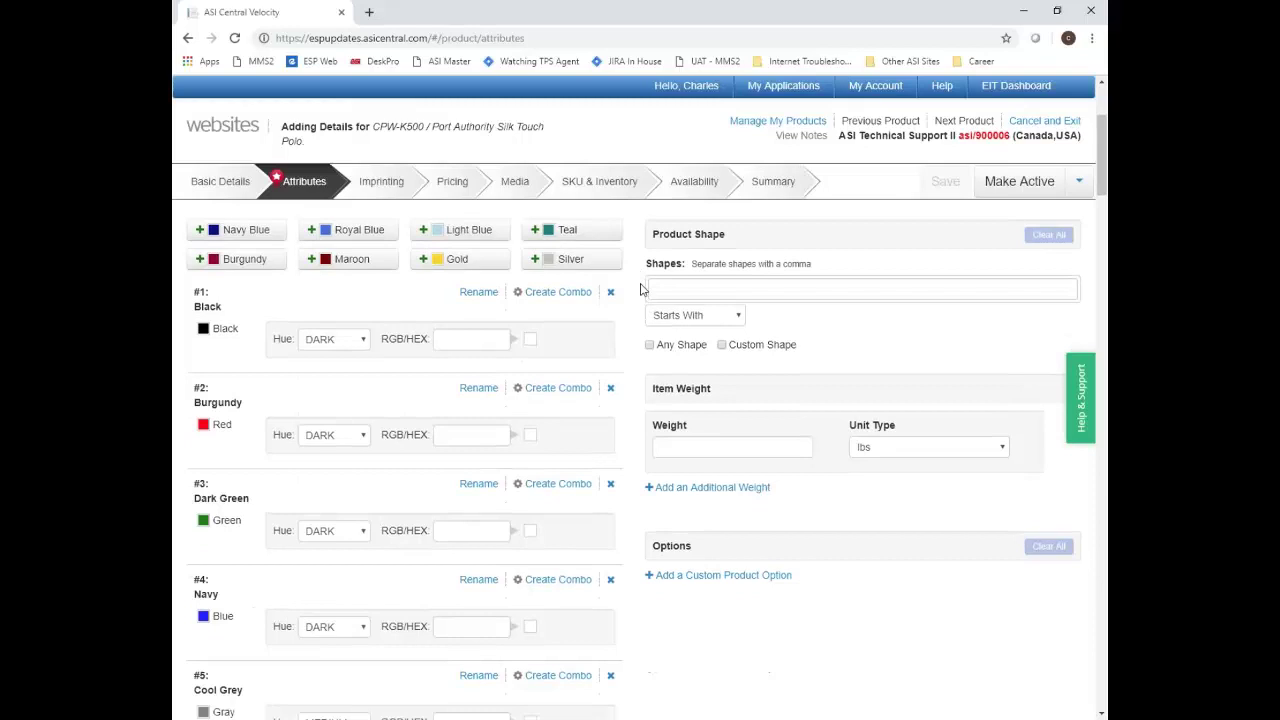
{"action": "scroll", "coordinate": [645, 288], "scroll_direction": "up", "scroll_amount": 3}
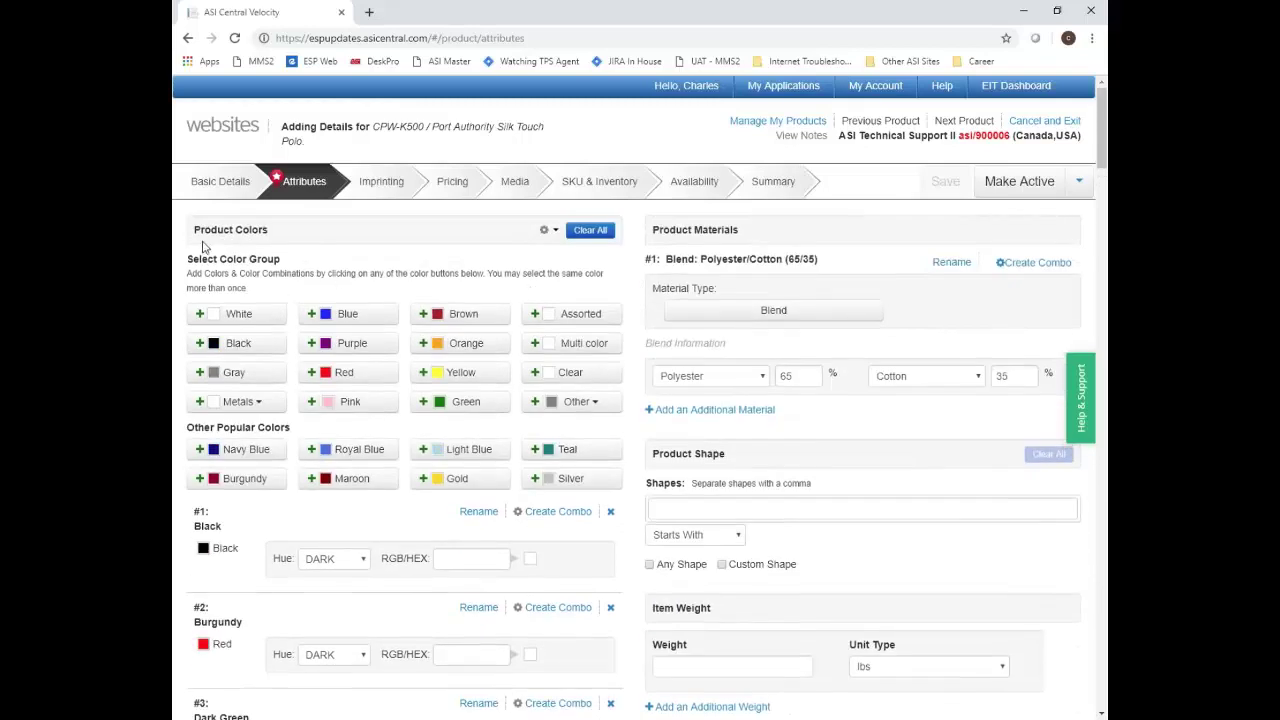
{"action": "scroll", "coordinate": [268, 360], "scroll_direction": "down", "scroll_amount": 4}
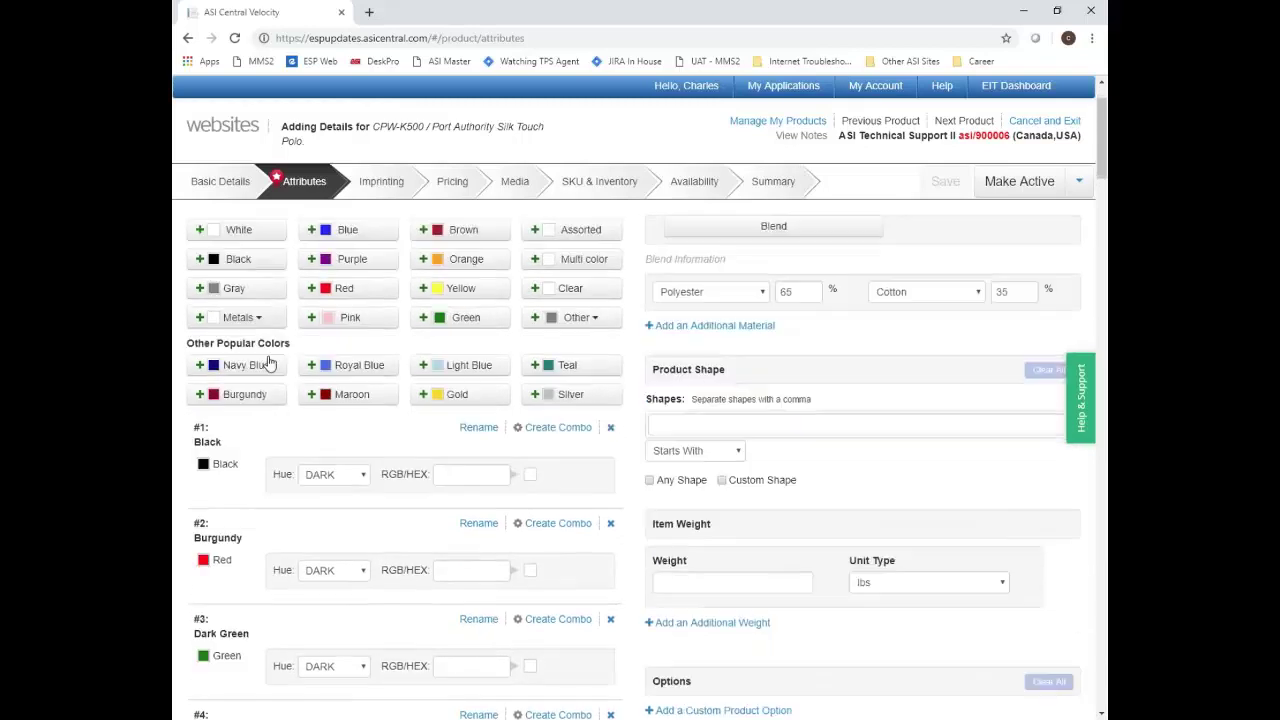
{"action": "scroll", "coordinate": [268, 363], "scroll_direction": "down", "scroll_amount": 12}
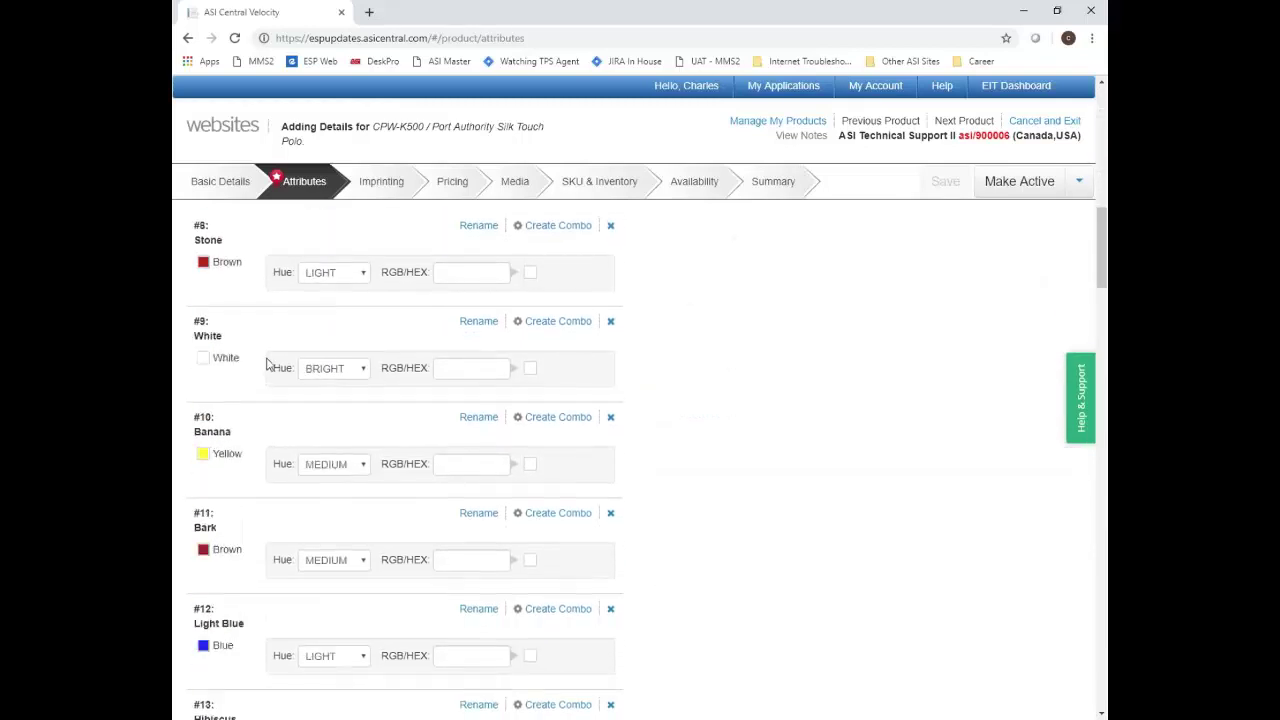
{"action": "scroll", "coordinate": [267, 363], "scroll_direction": "down", "scroll_amount": 11}
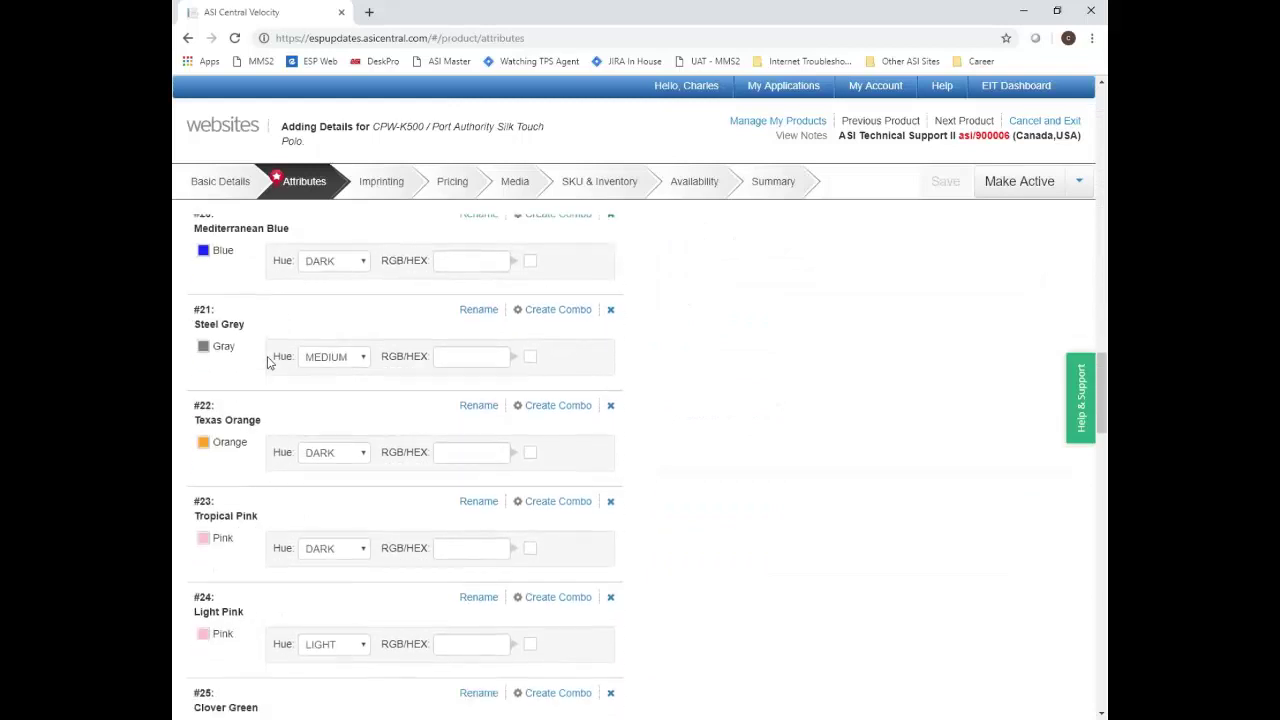
{"action": "scroll", "coordinate": [267, 363], "scroll_direction": "down", "scroll_amount": 15}
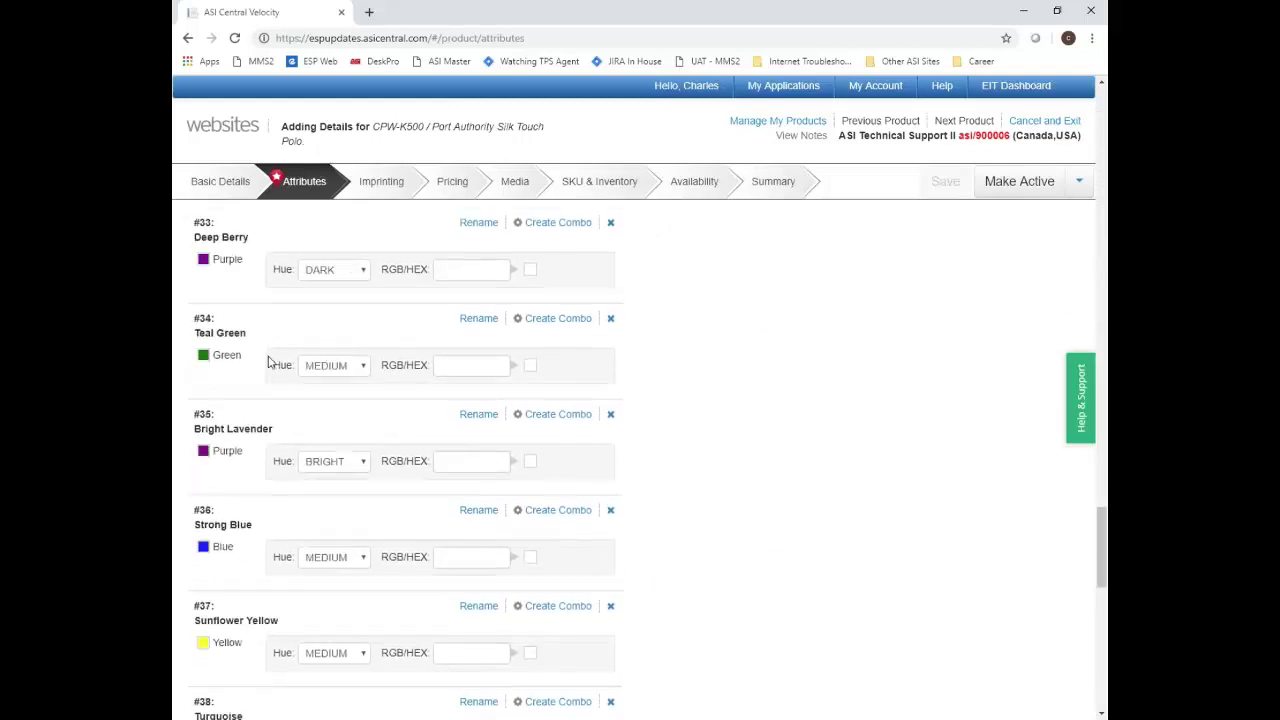
{"action": "scroll", "coordinate": [268, 363], "scroll_direction": "down", "scroll_amount": 1}
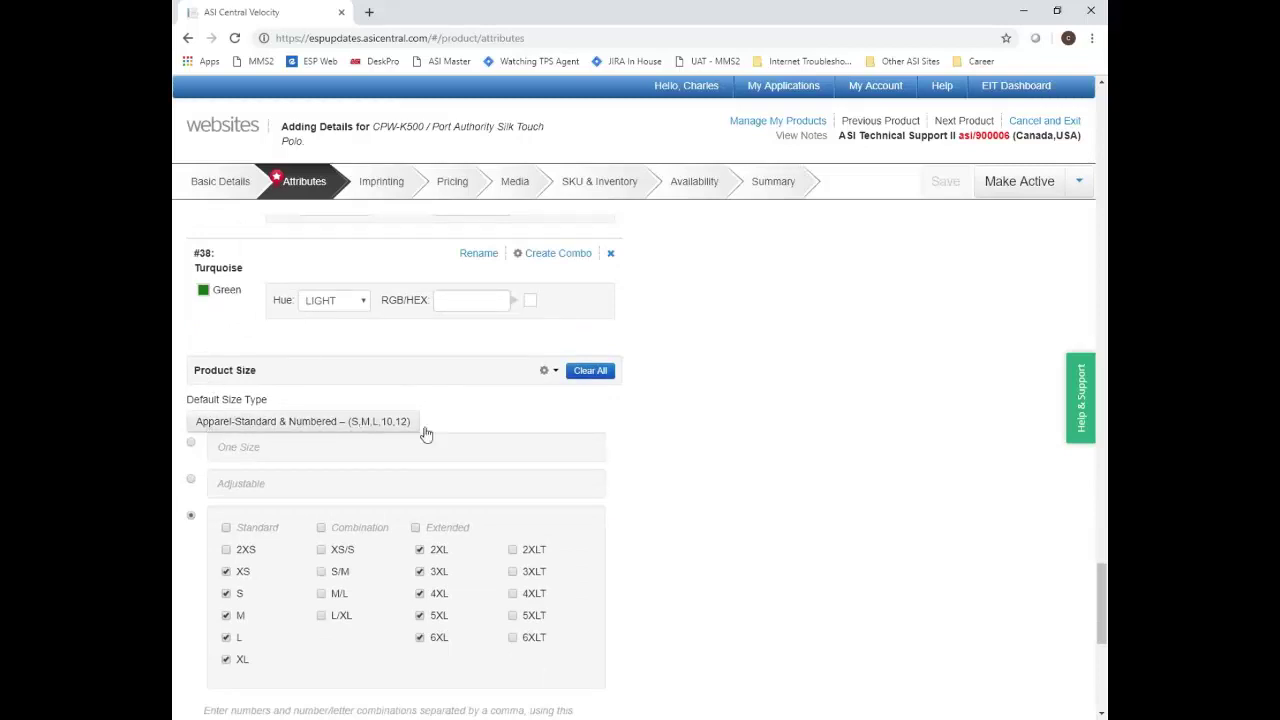
{"action": "scroll", "coordinate": [630, 435], "scroll_direction": "down", "scroll_amount": 1}
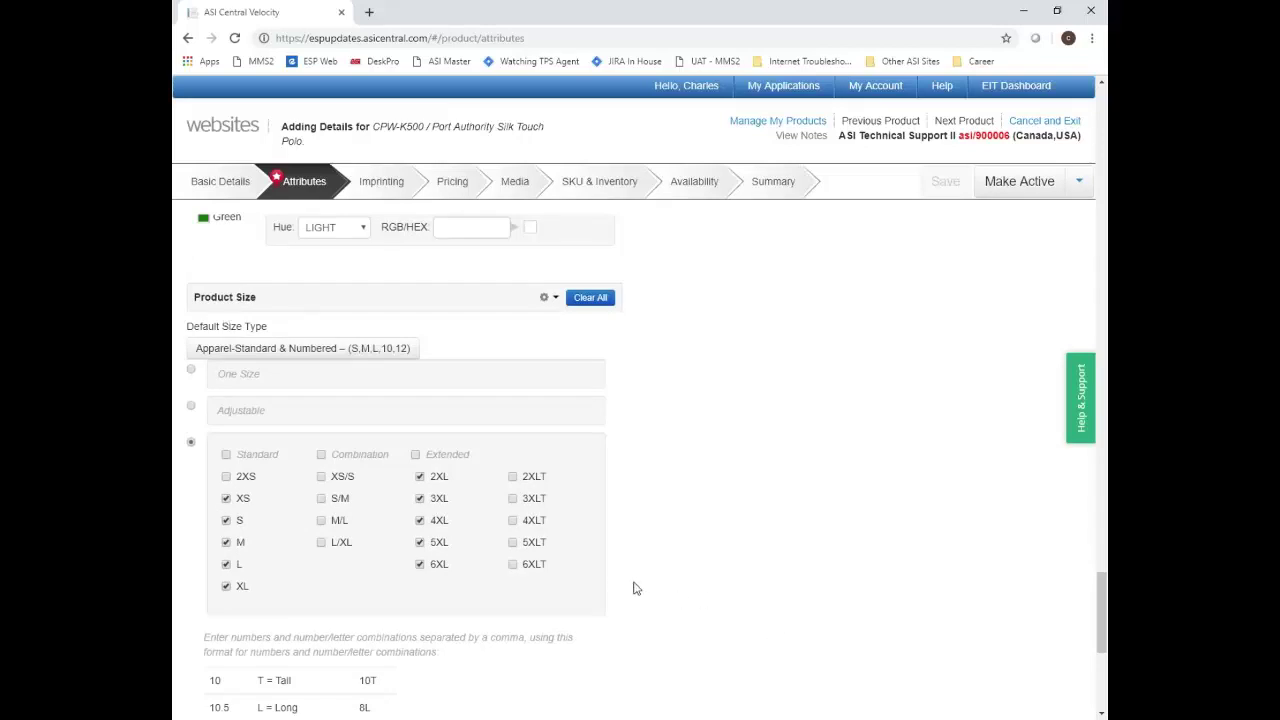
{"action": "scroll", "coordinate": [680, 530], "scroll_direction": "up", "scroll_amount": 10}
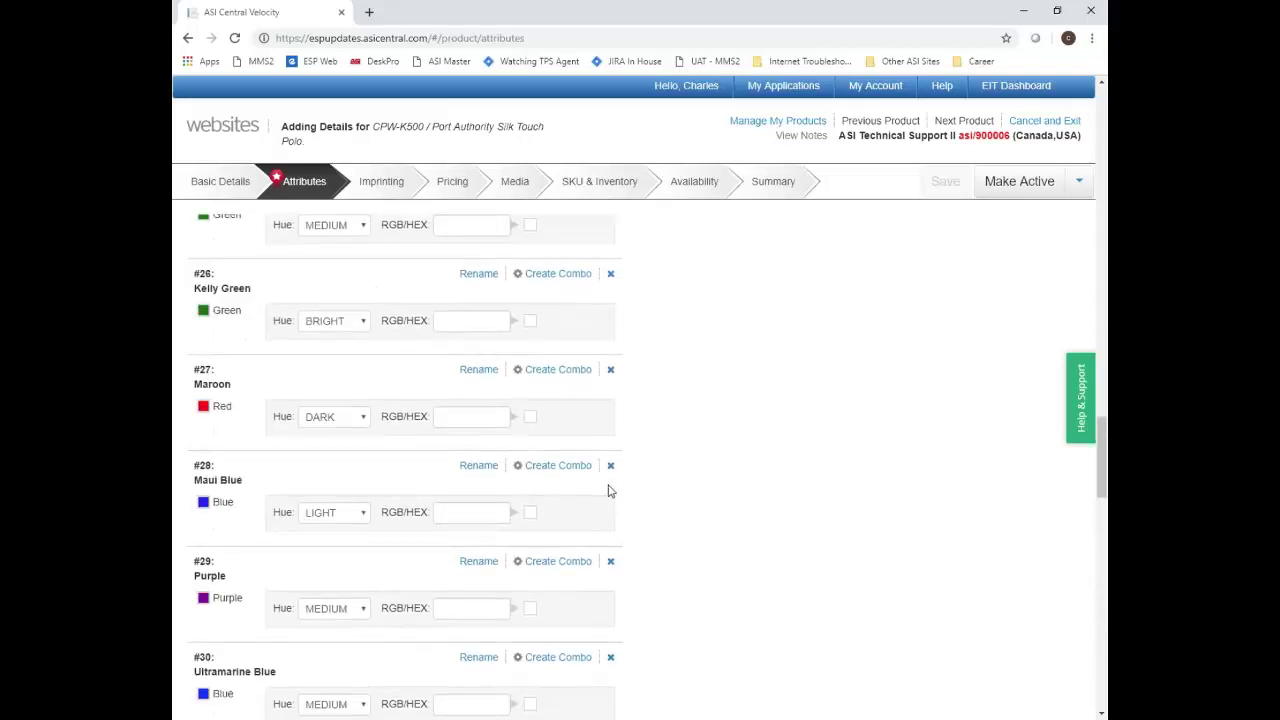
{"action": "scroll", "coordinate": [640, 435], "scroll_direction": "up", "scroll_amount": 15}
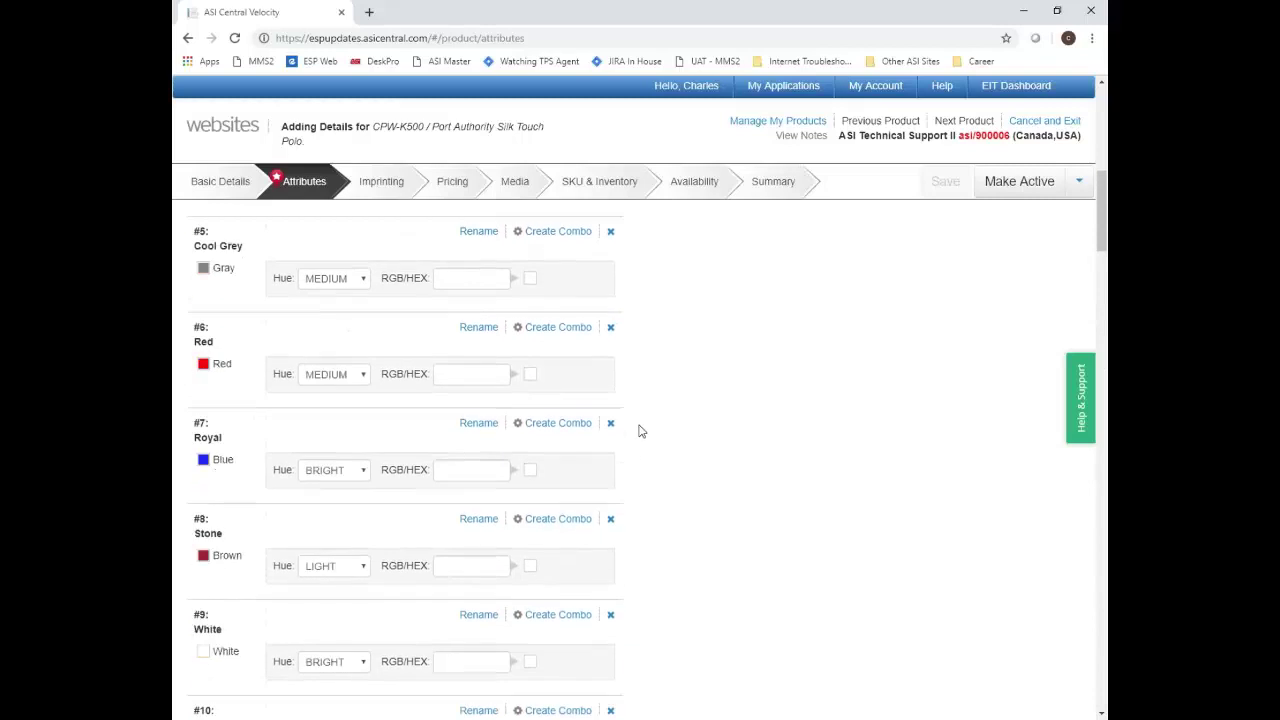
{"action": "scroll", "coordinate": [640, 435], "scroll_direction": "up", "scroll_amount": 3}
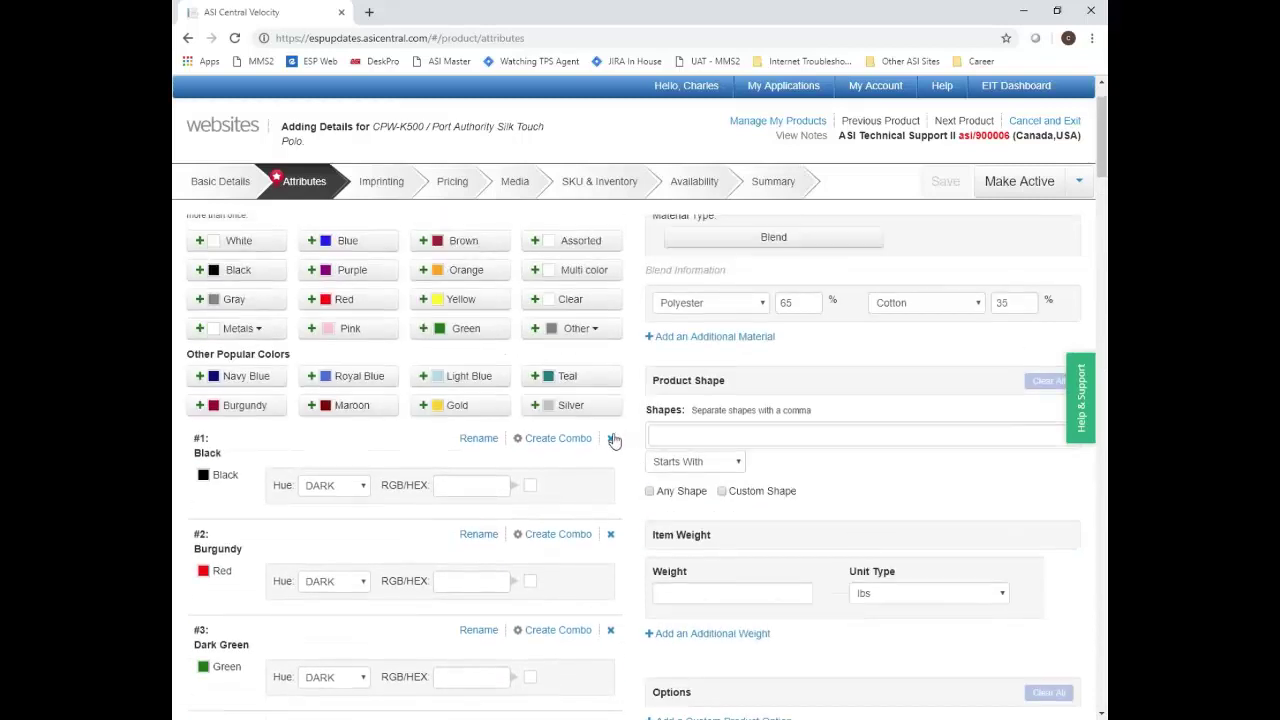
Remove Burgundy and Dark Green from the product colors, accepting the pricing reconfiguration
{"action": "left_click", "coordinate": [609, 536]}
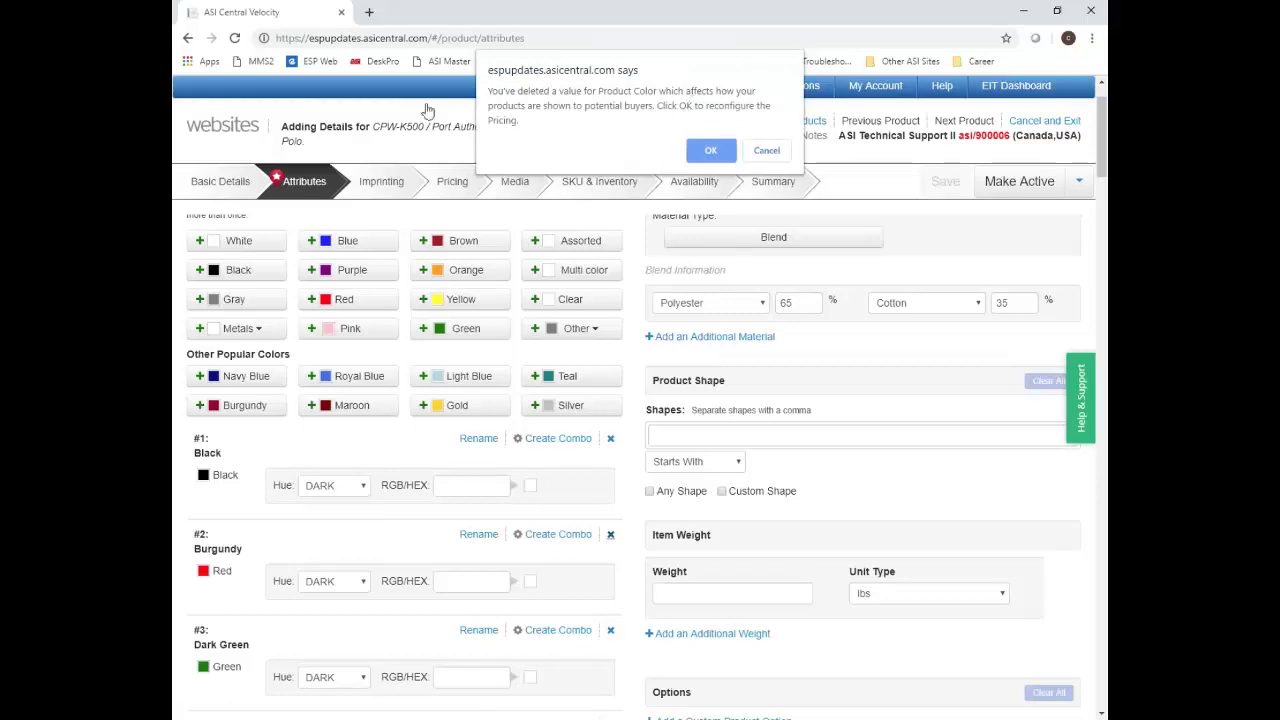
{"action": "left_click", "coordinate": [711, 151]}
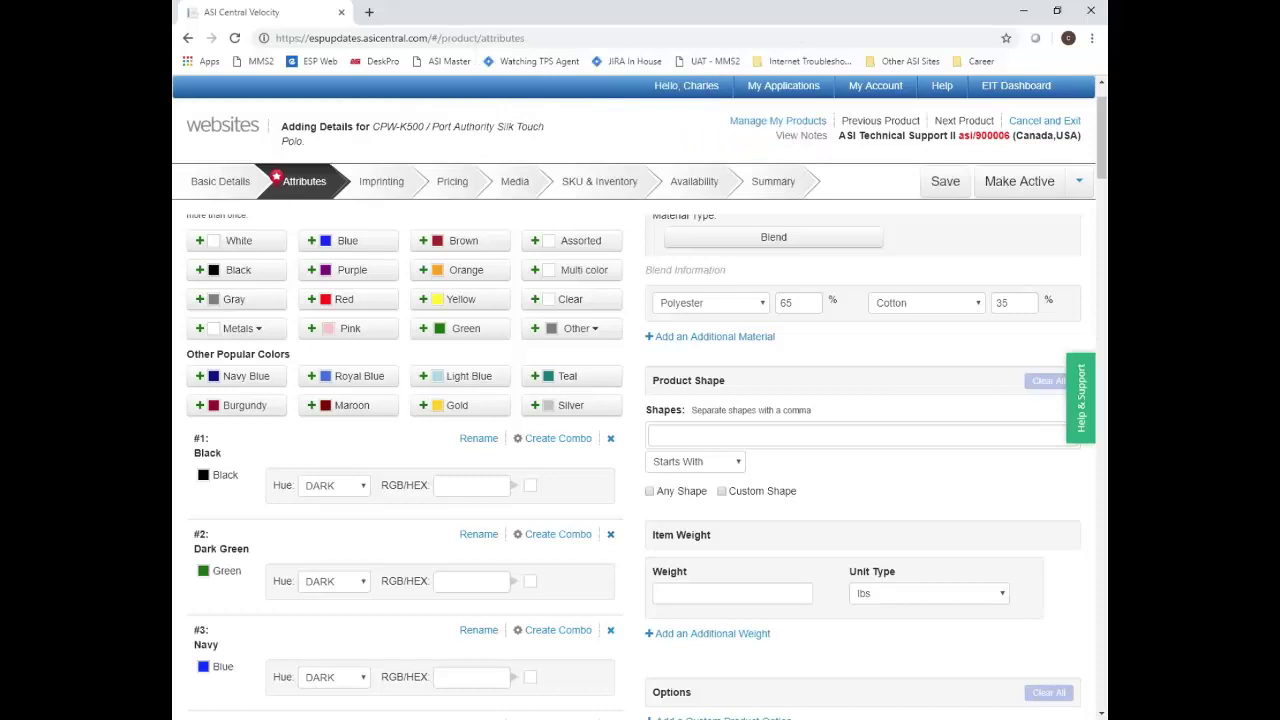
{"action": "left_click", "coordinate": [611, 537]}
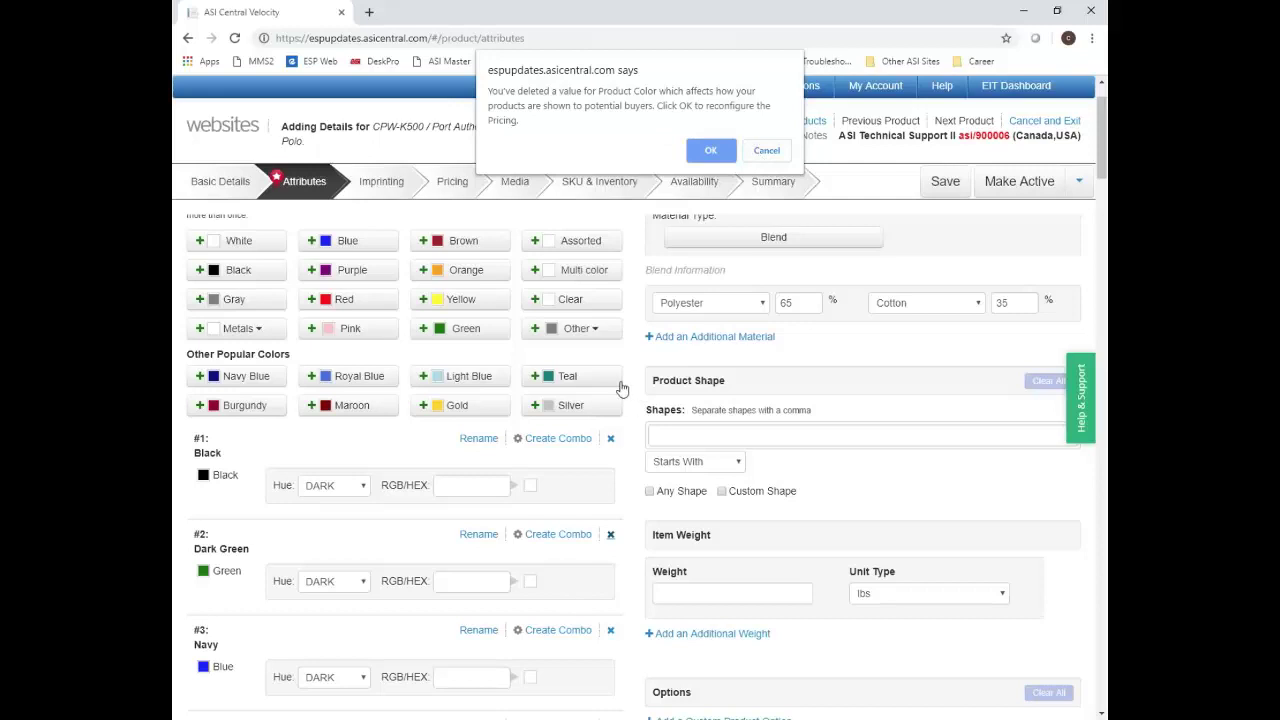
{"action": "left_click", "coordinate": [711, 151]}
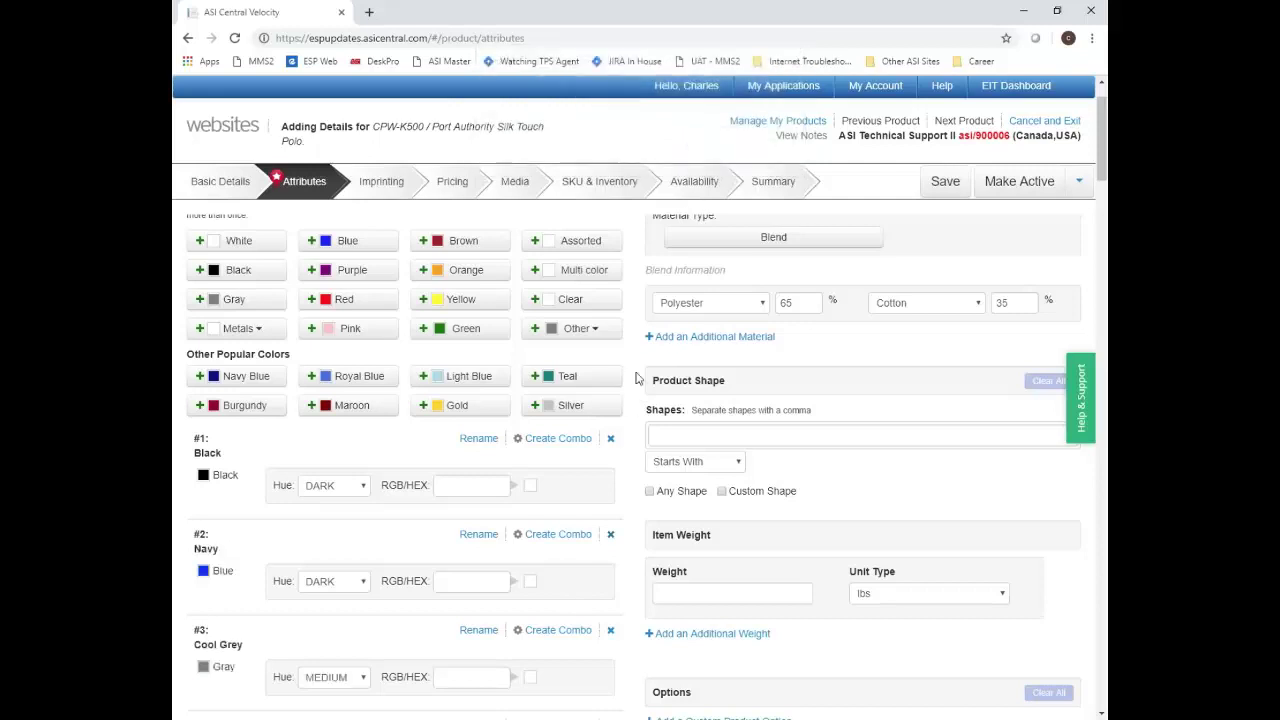
Remove Red, Royal, Stone, White and Banana from the product colors one by one, accepting the pricing reconfiguration each time
{"action": "scroll", "coordinate": [625, 560], "scroll_direction": "down", "scroll_amount": 1}
{"action": "scroll", "coordinate": [588, 622], "scroll_direction": "down", "scroll_amount": 1}
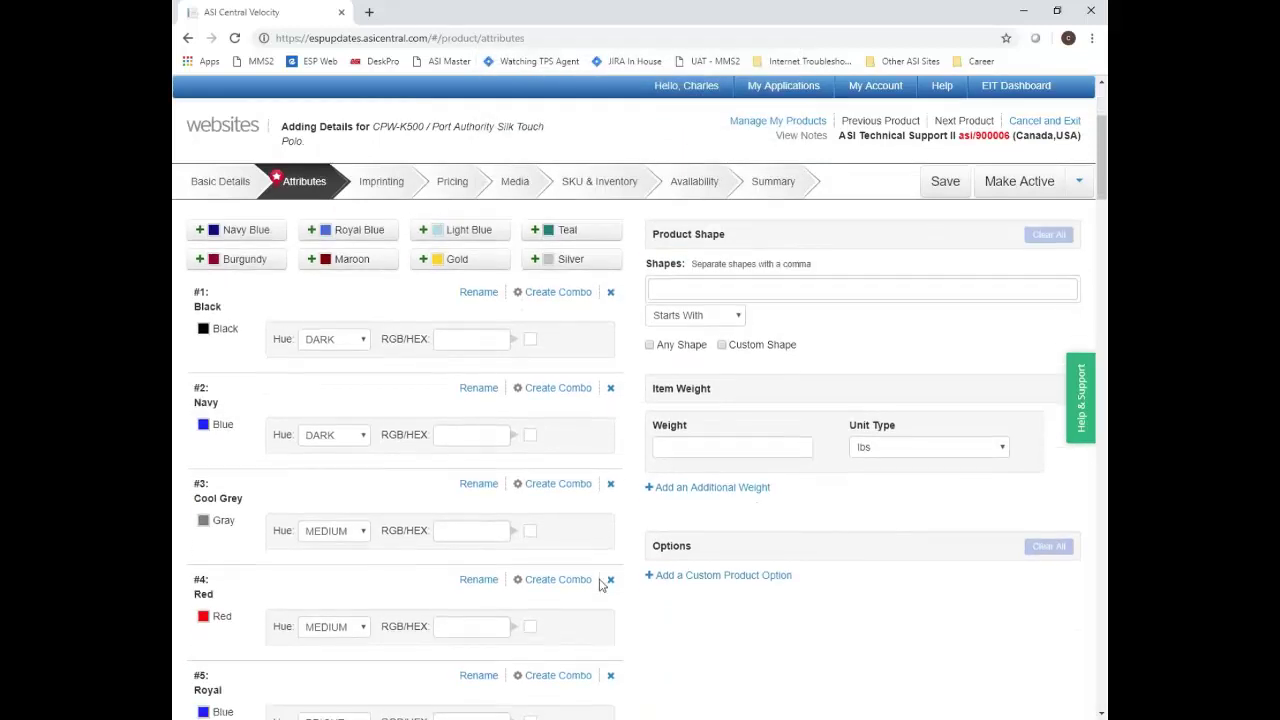
{"action": "left_click", "coordinate": [610, 579]}
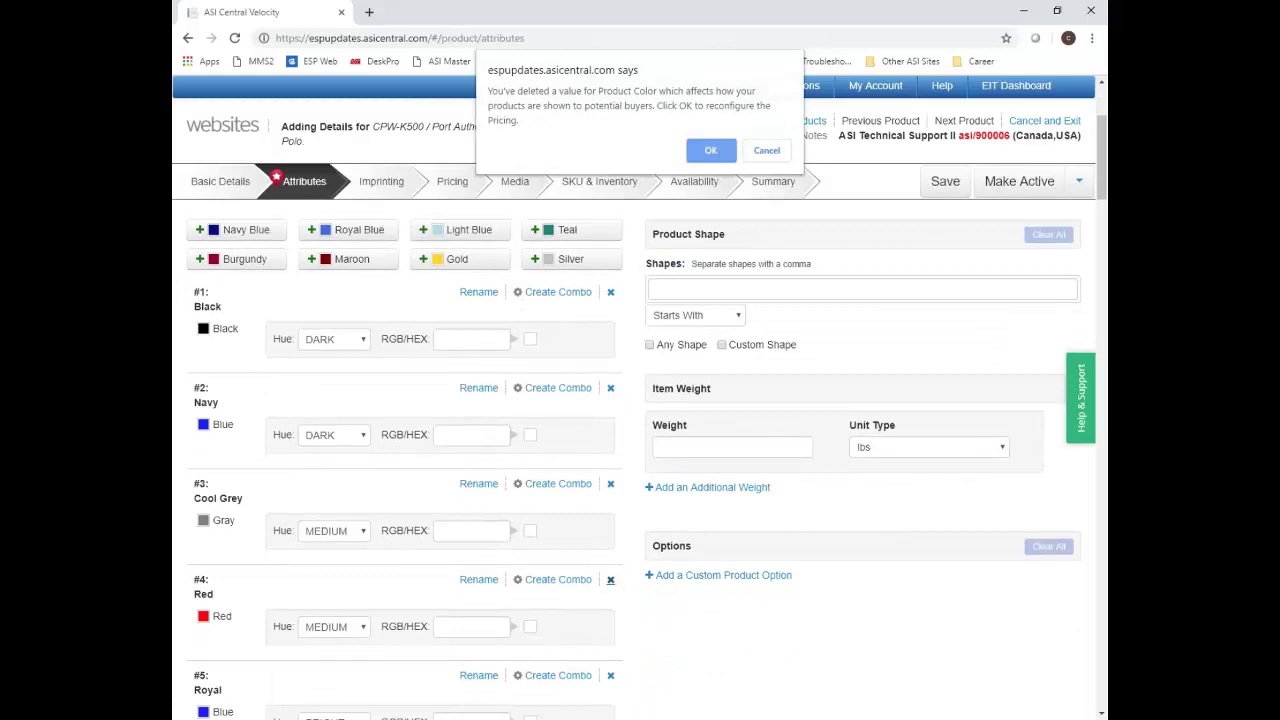
{"action": "key", "text": "Return"}
{"action": "left_click", "coordinate": [612, 580]}
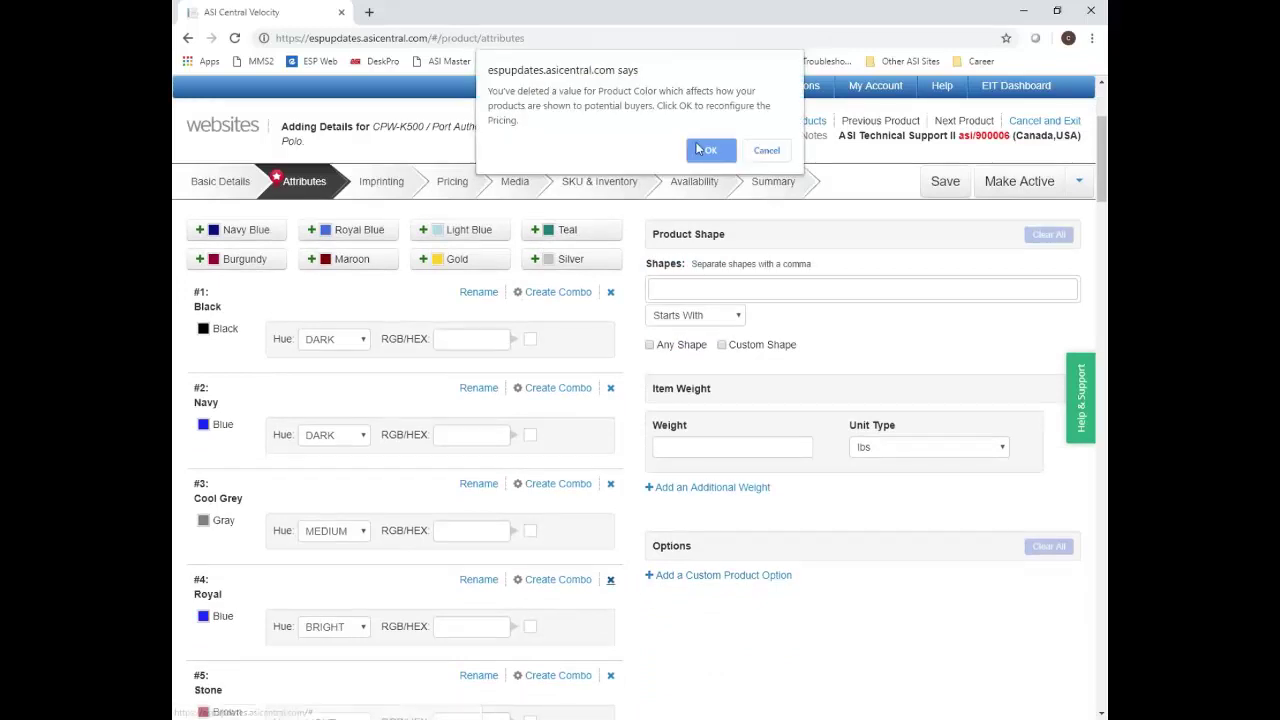
{"action": "key", "text": "Return"}
{"action": "left_click", "coordinate": [611, 580]}
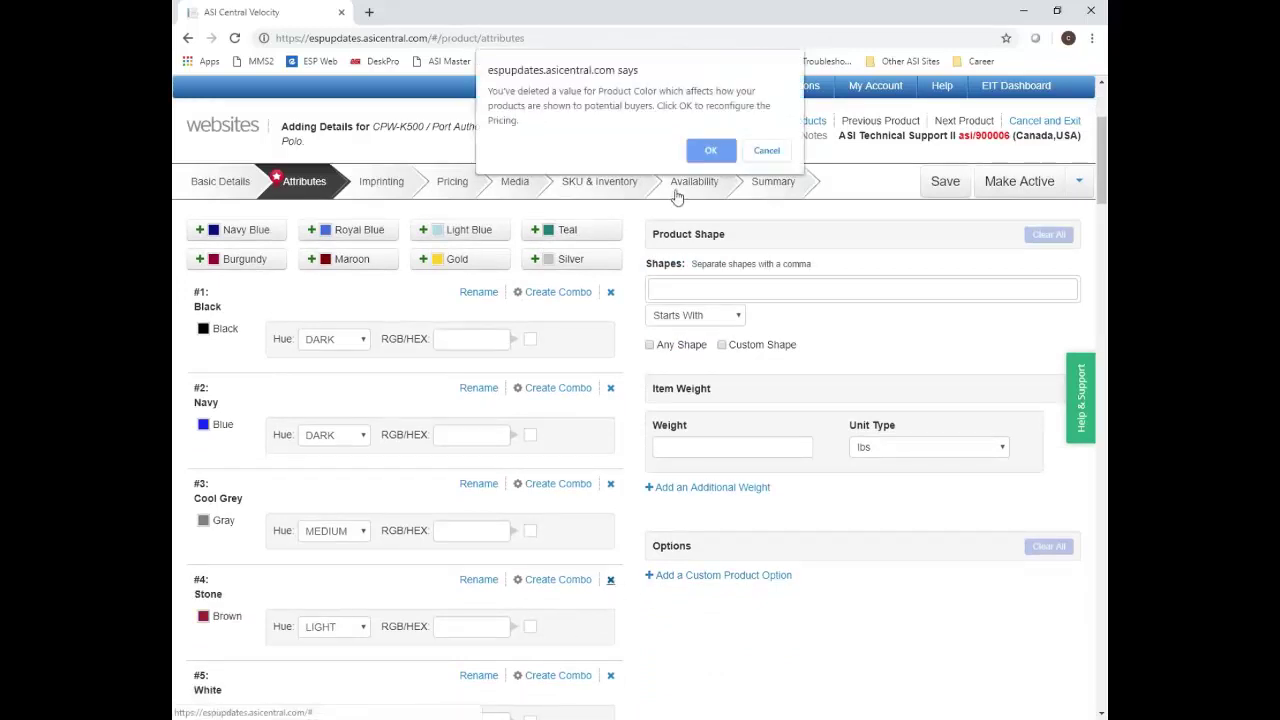
{"action": "key", "text": "Return"}
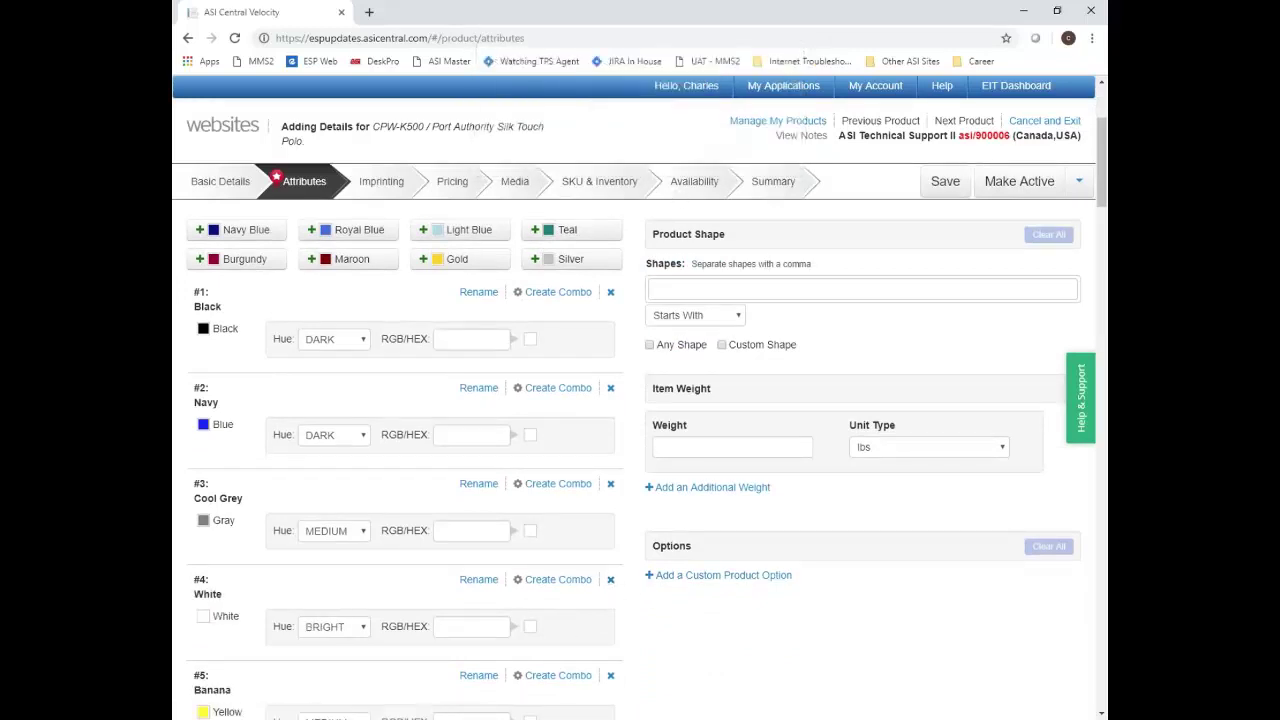
{"action": "left_click", "coordinate": [611, 580]}
{"action": "left_click", "coordinate": [713, 150]}
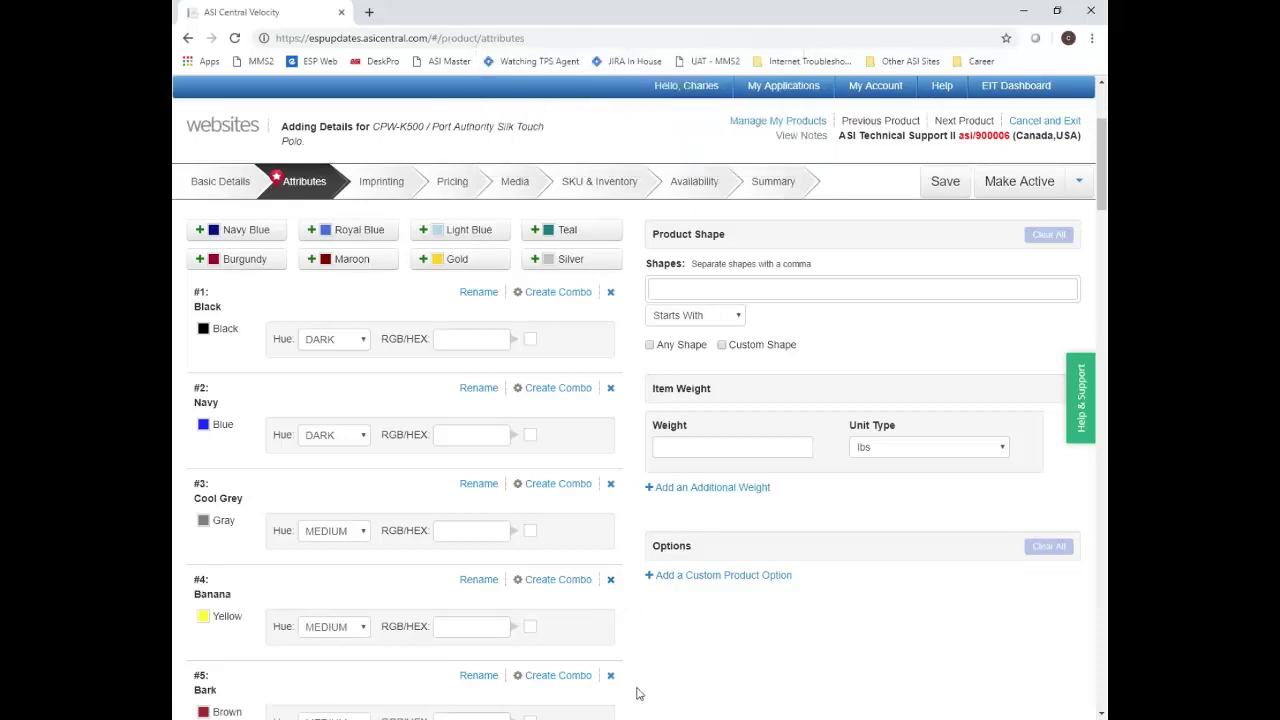
{"action": "left_click", "coordinate": [610, 580]}
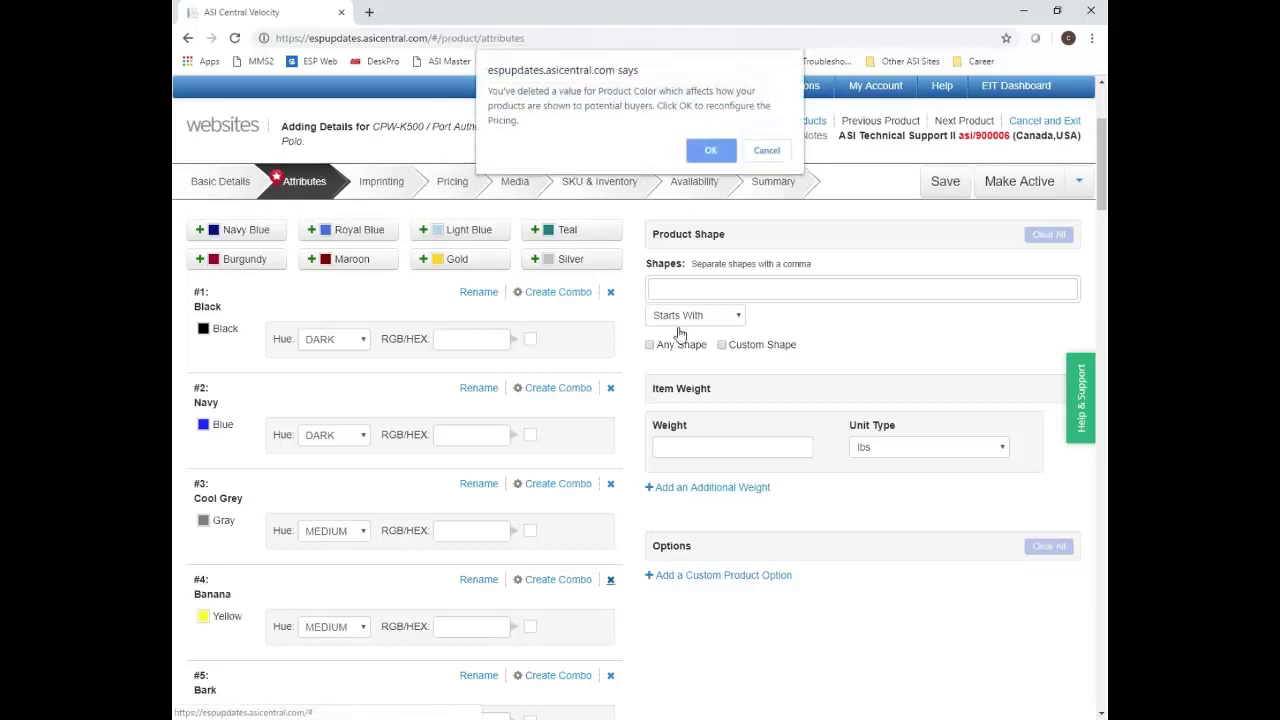
{"action": "left_click", "coordinate": [713, 150]}
Clear all remaining product colors at once and accept the pricing reconfiguration
{"action": "scroll", "coordinate": [628, 572], "scroll_direction": "down", "scroll_amount": 6}
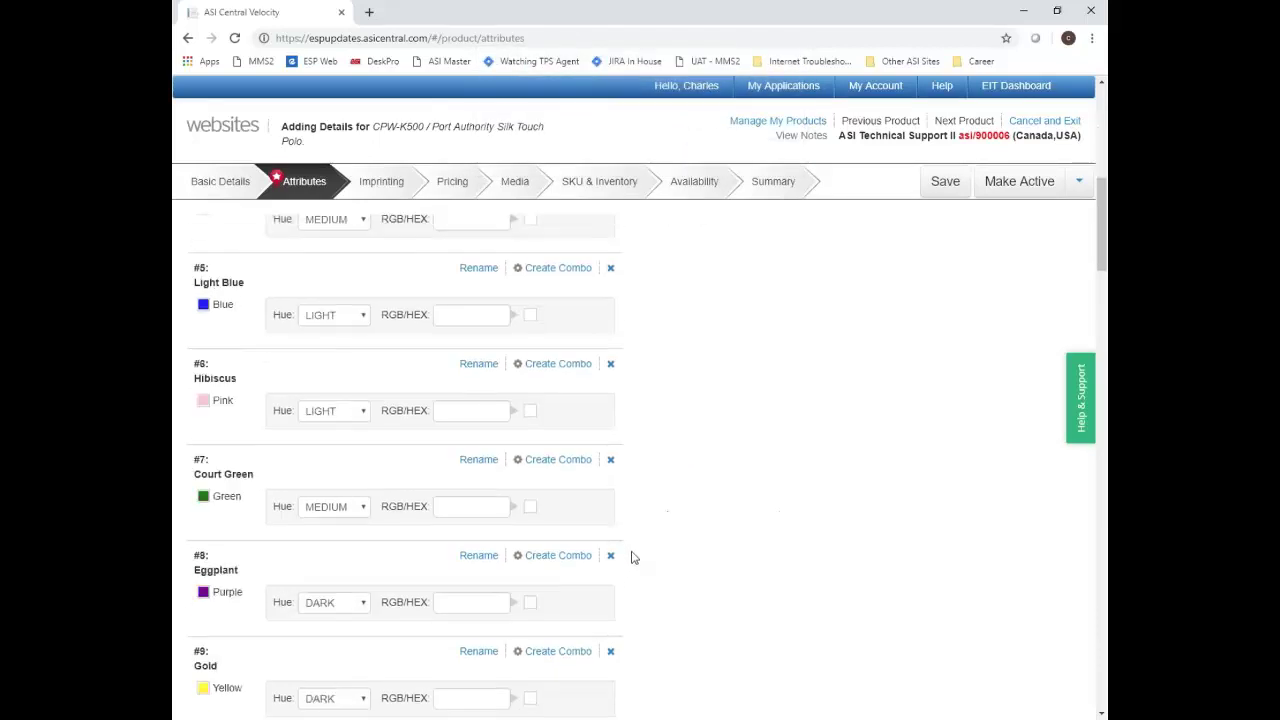
{"action": "scroll", "coordinate": [636, 551], "scroll_direction": "up", "scroll_amount": 9}
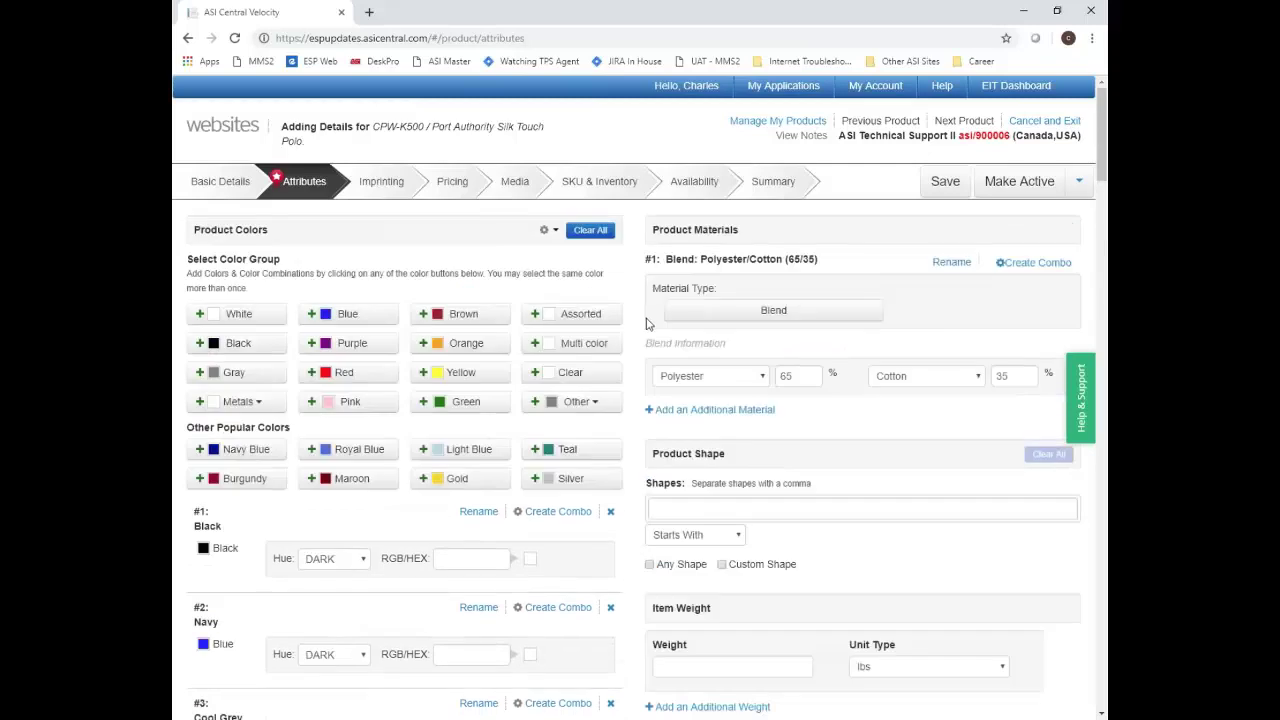
{"action": "left_click", "coordinate": [598, 240]}
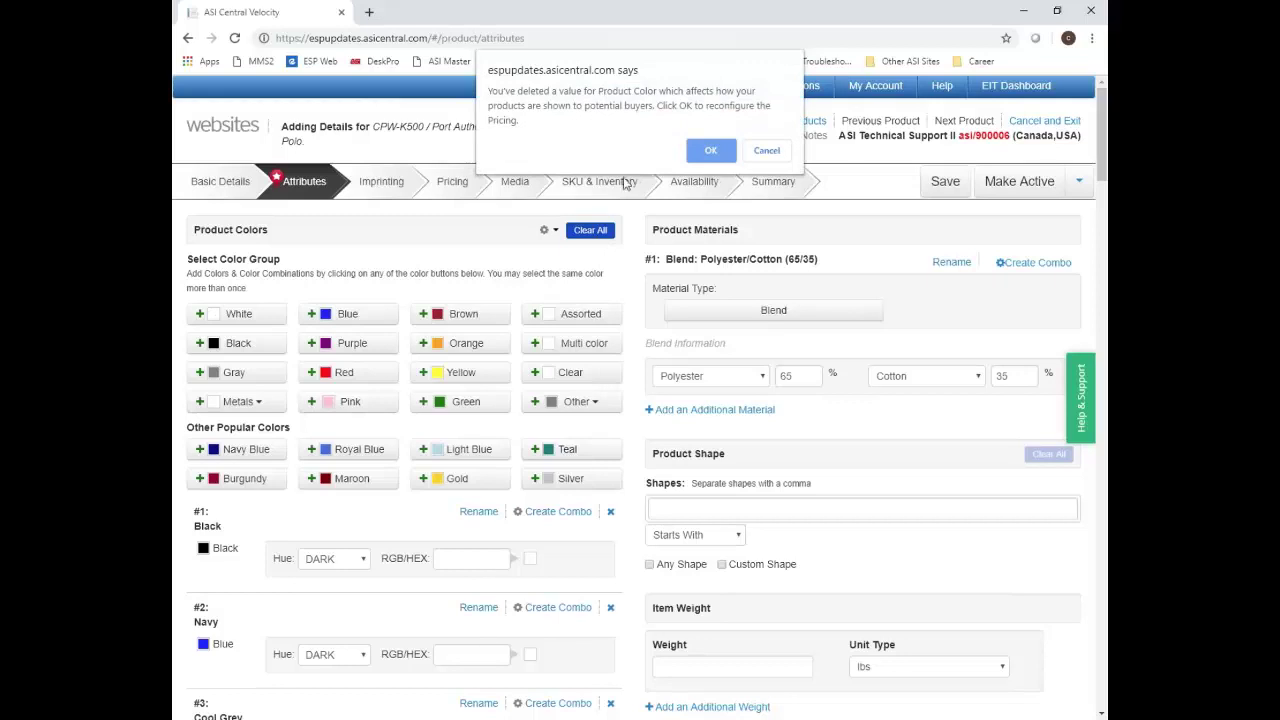
{"action": "left_click", "coordinate": [711, 151]}
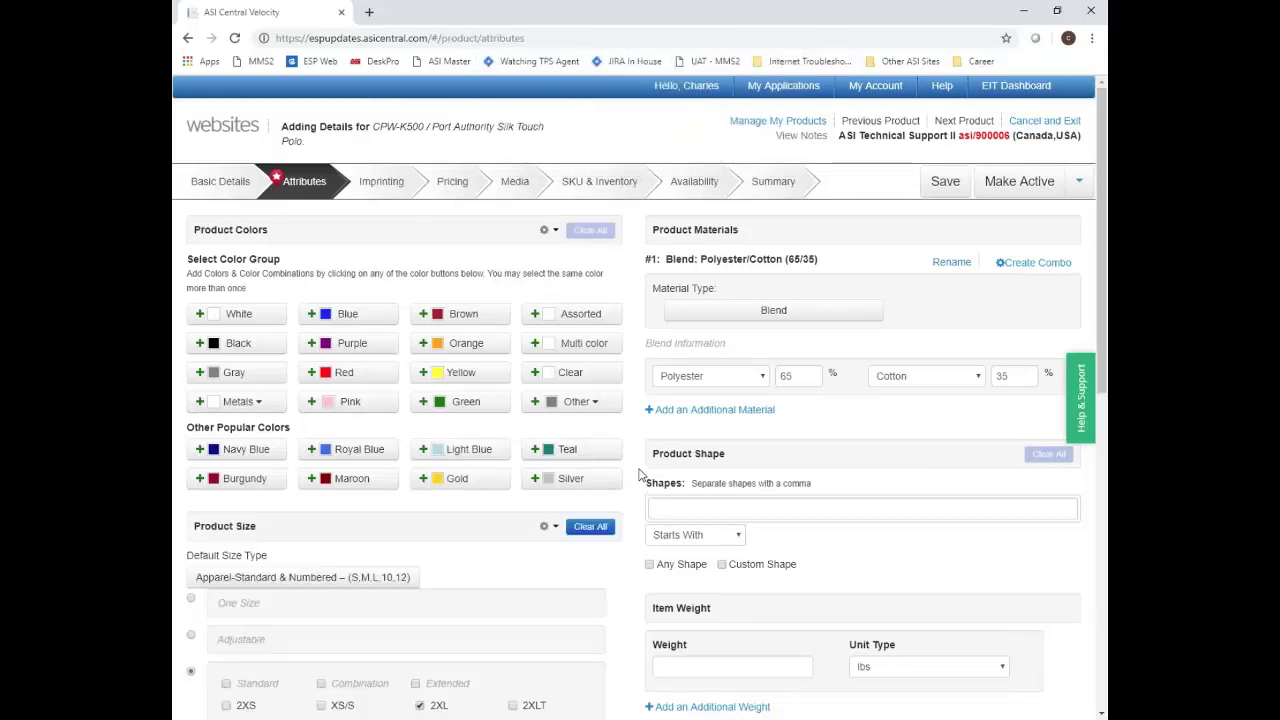
Add Black, Blue and Gray to the product colors
{"action": "left_click", "coordinate": [238, 348]}
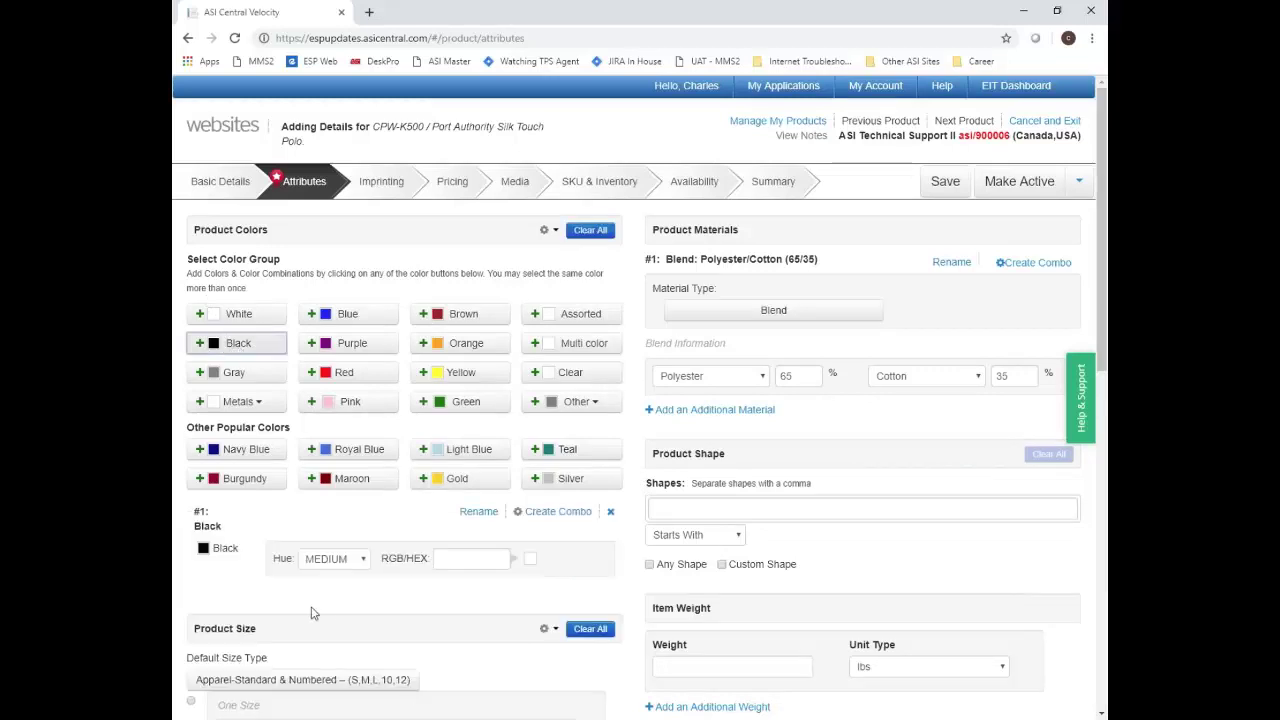
{"action": "left_click", "coordinate": [352, 318]}
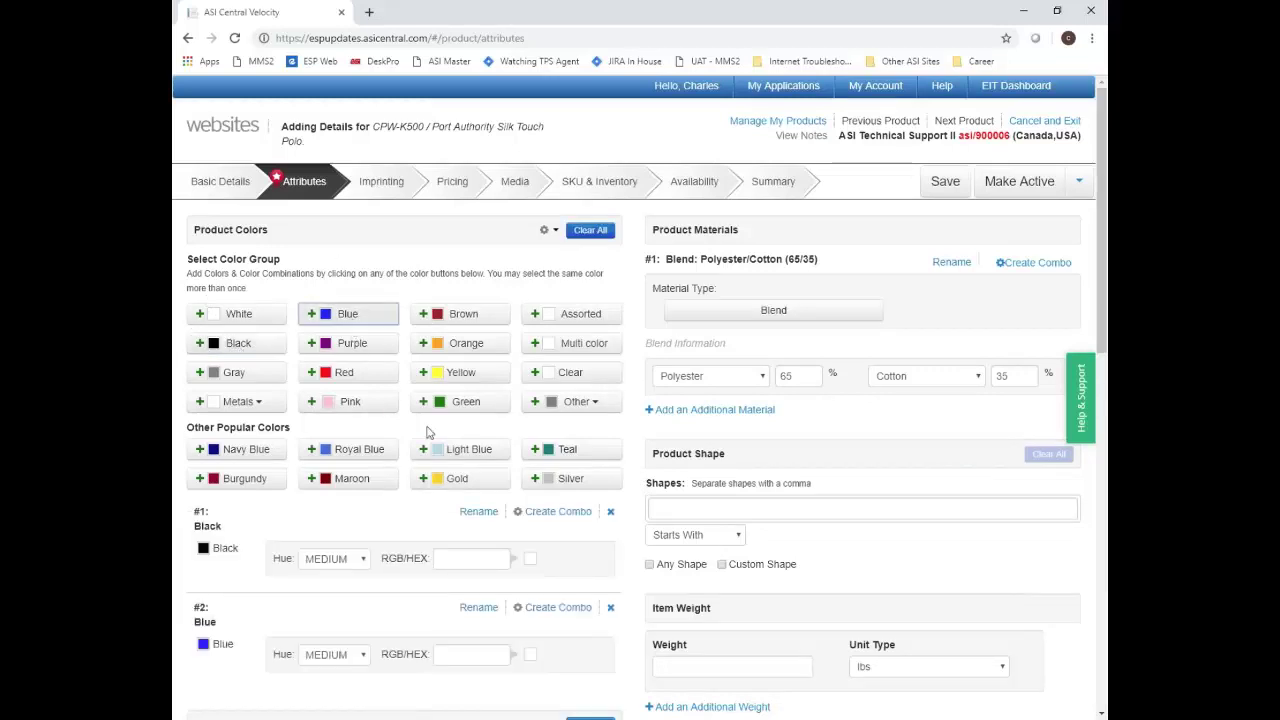
{"action": "left_click", "coordinate": [257, 377]}
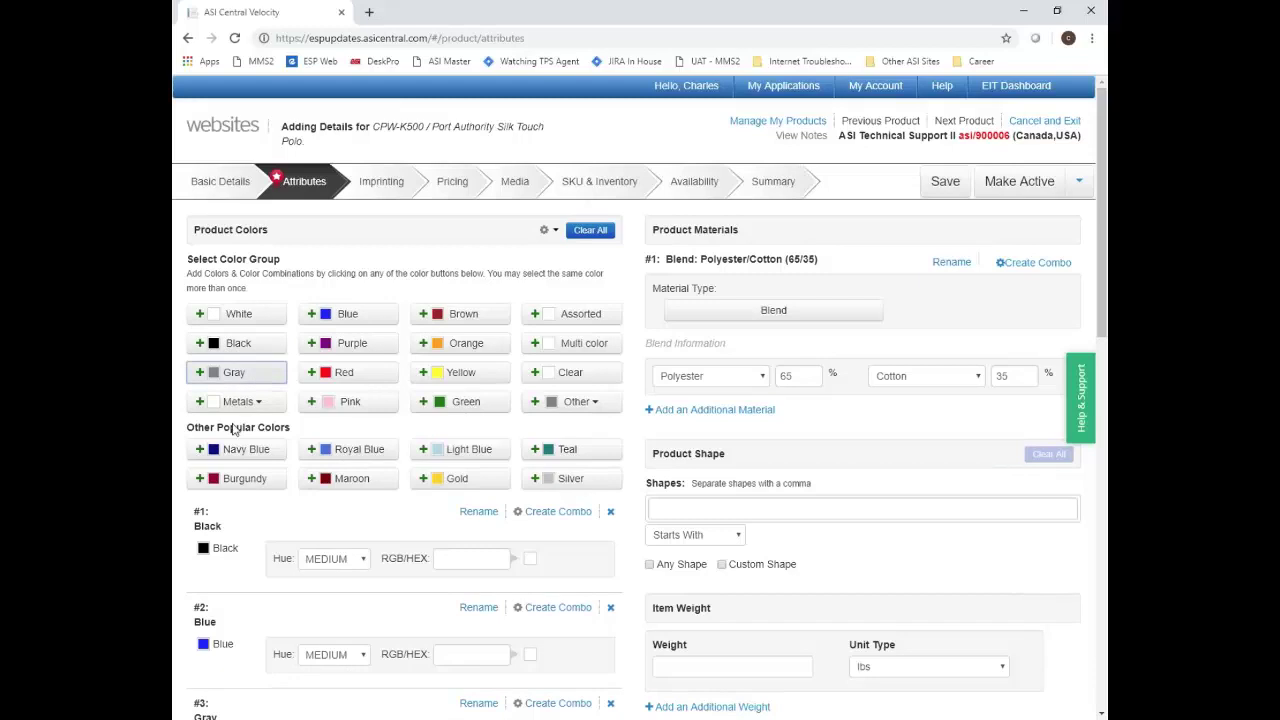
Rename the Blue product color to Navy Blue and set its hue to DARK
{"action": "scroll", "coordinate": [360, 508], "scroll_direction": "down", "scroll_amount": 1}
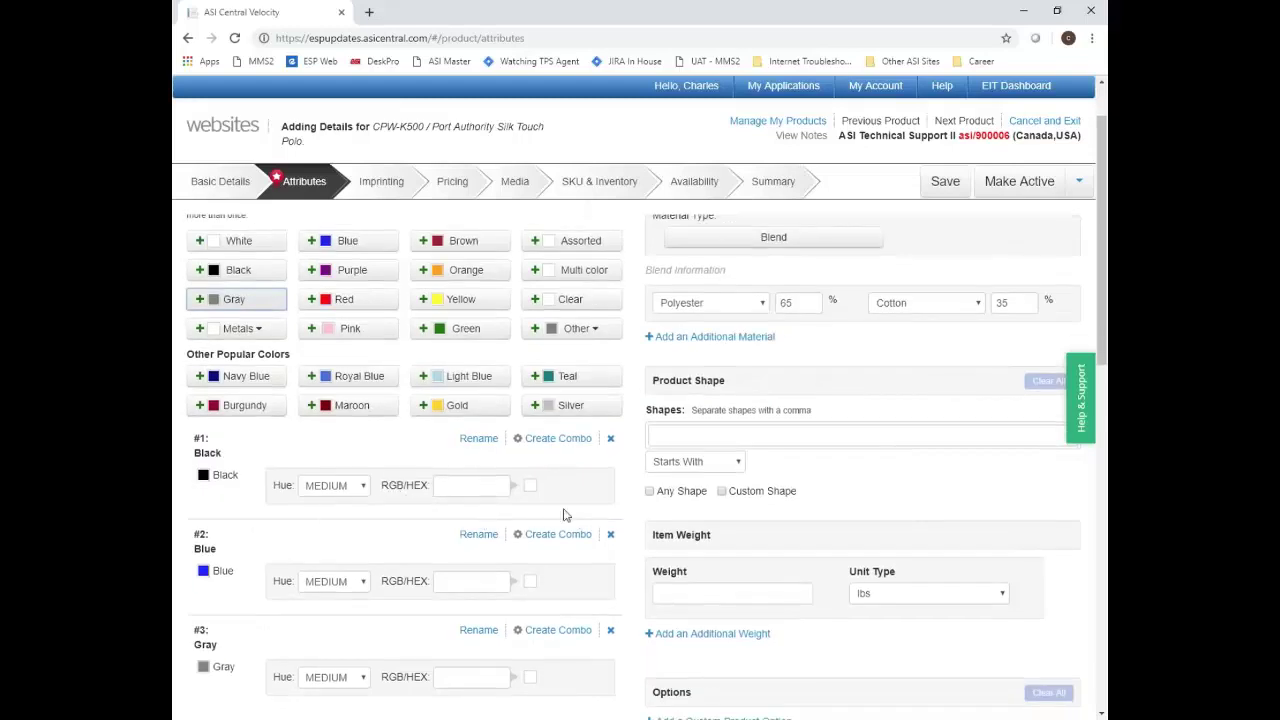
{"action": "left_click", "coordinate": [484, 535]}
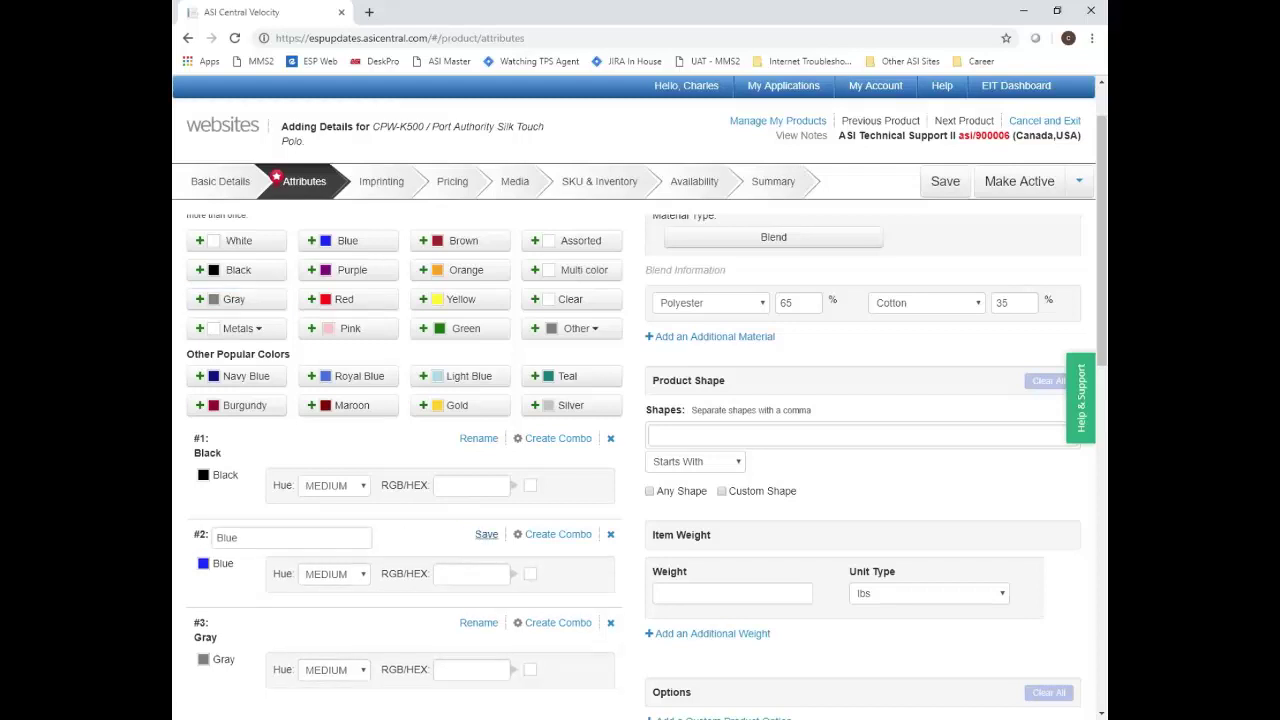
{"action": "left_click", "coordinate": [227, 541]}
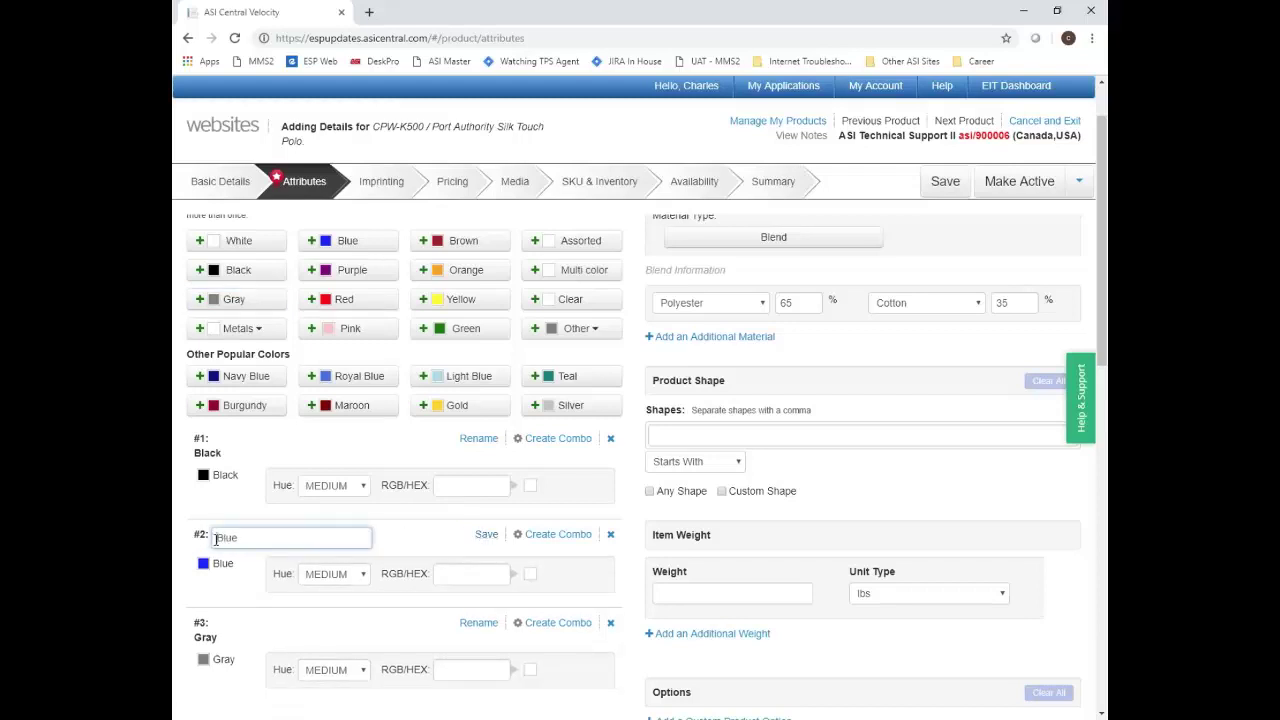
{"action": "type", "text": "Navy"}
{"action": "left_click", "coordinate": [484, 535]}
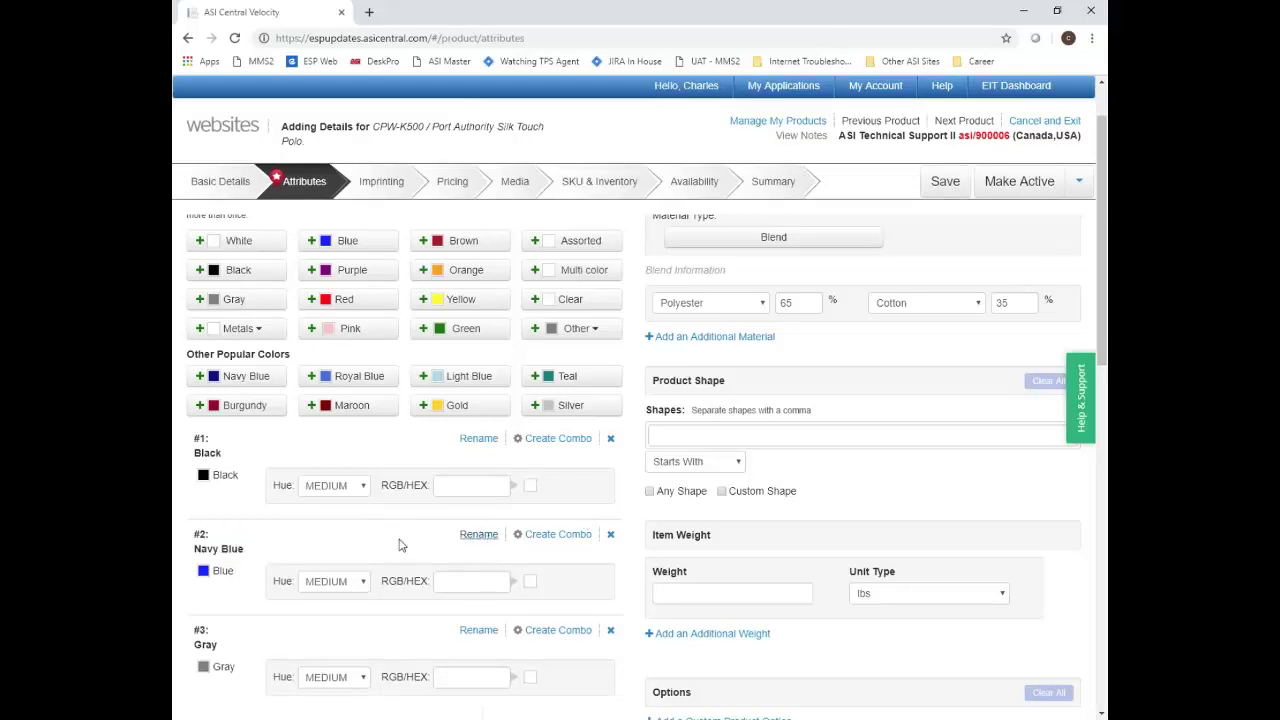
{"action": "left_click", "coordinate": [338, 584]}
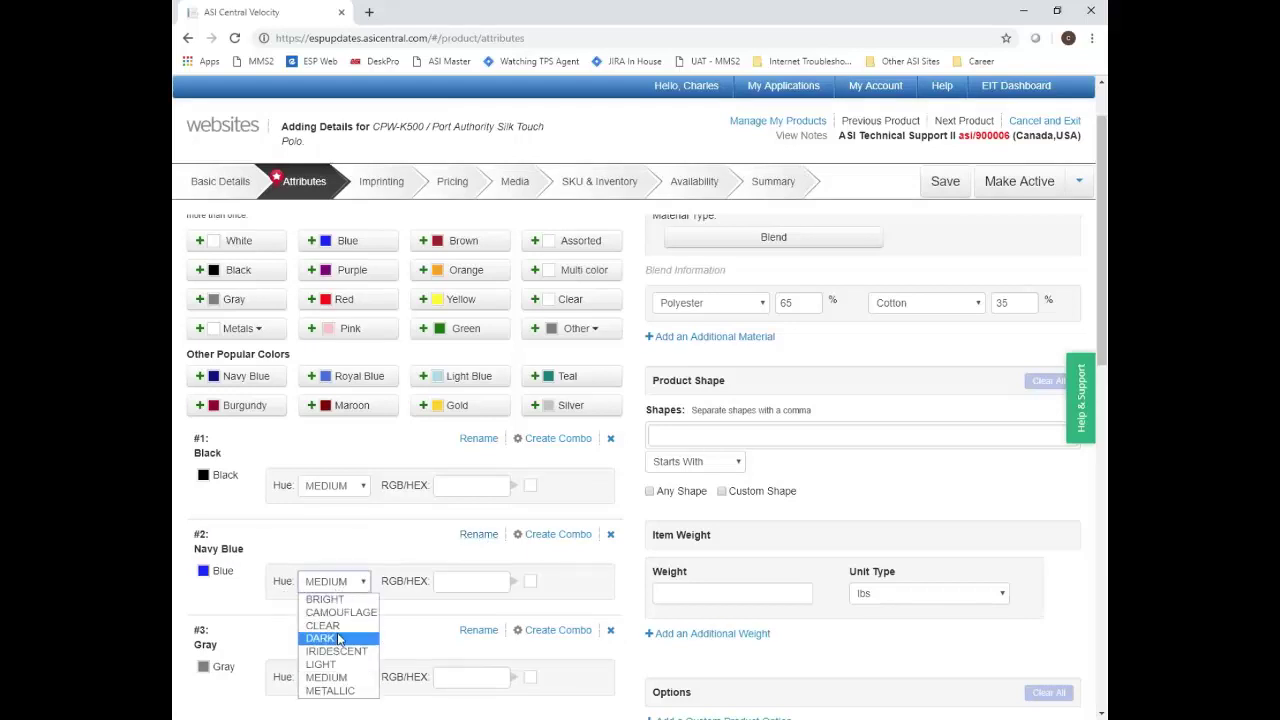
{"action": "left_click", "coordinate": [338, 638]}
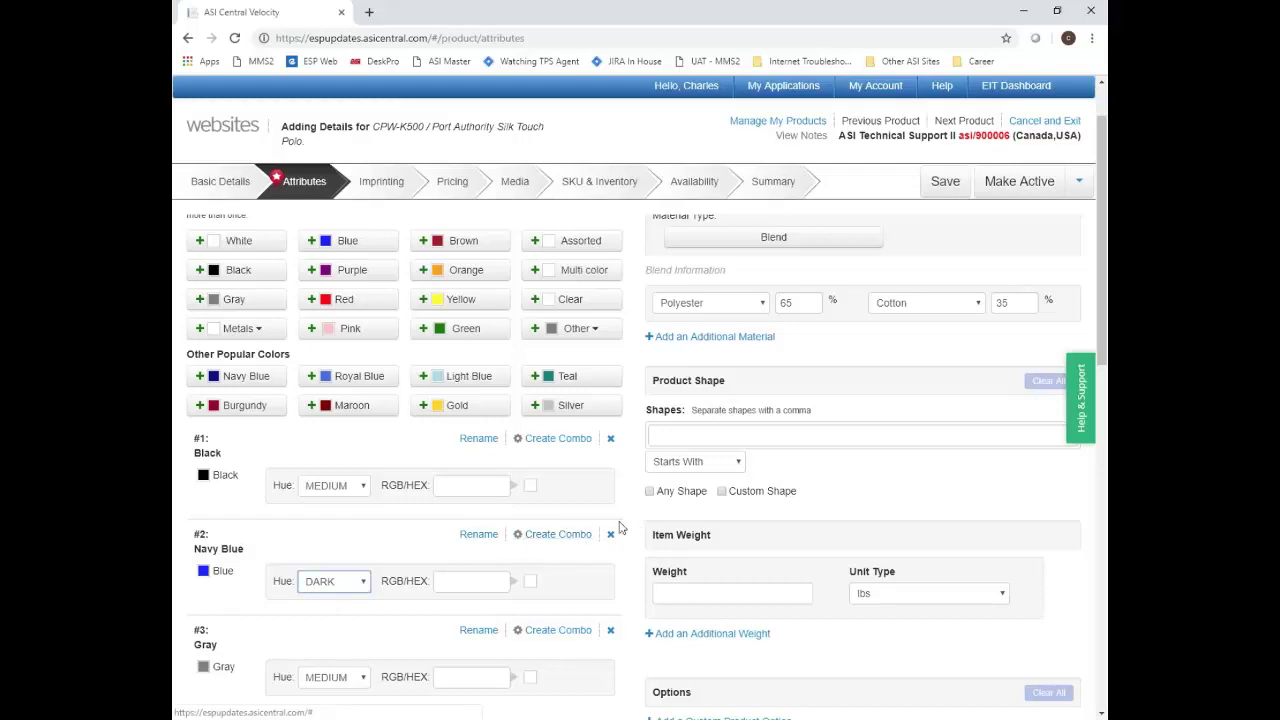
In the product's imprinting details, add Embroidered as an imprint method
{"action": "scroll", "coordinate": [620, 528], "scroll_direction": "down", "scroll_amount": 5}
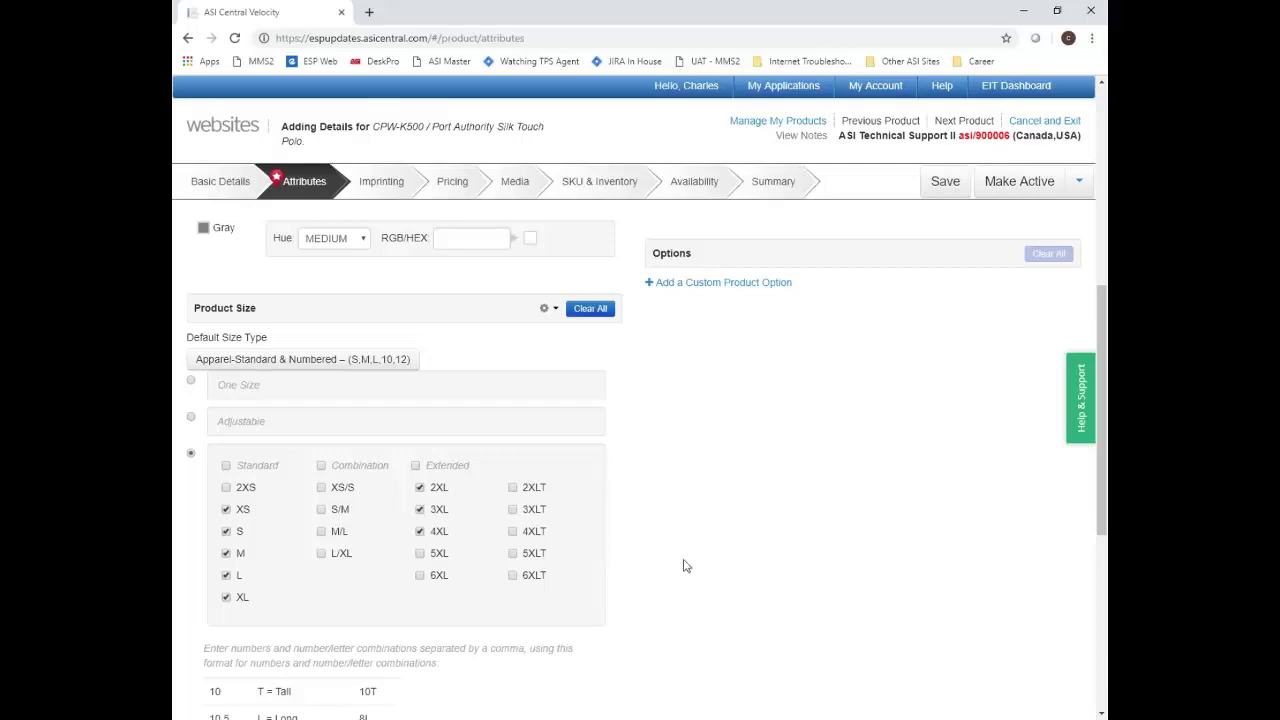
{"action": "scroll", "coordinate": [647, 587], "scroll_direction": "up", "scroll_amount": 5}
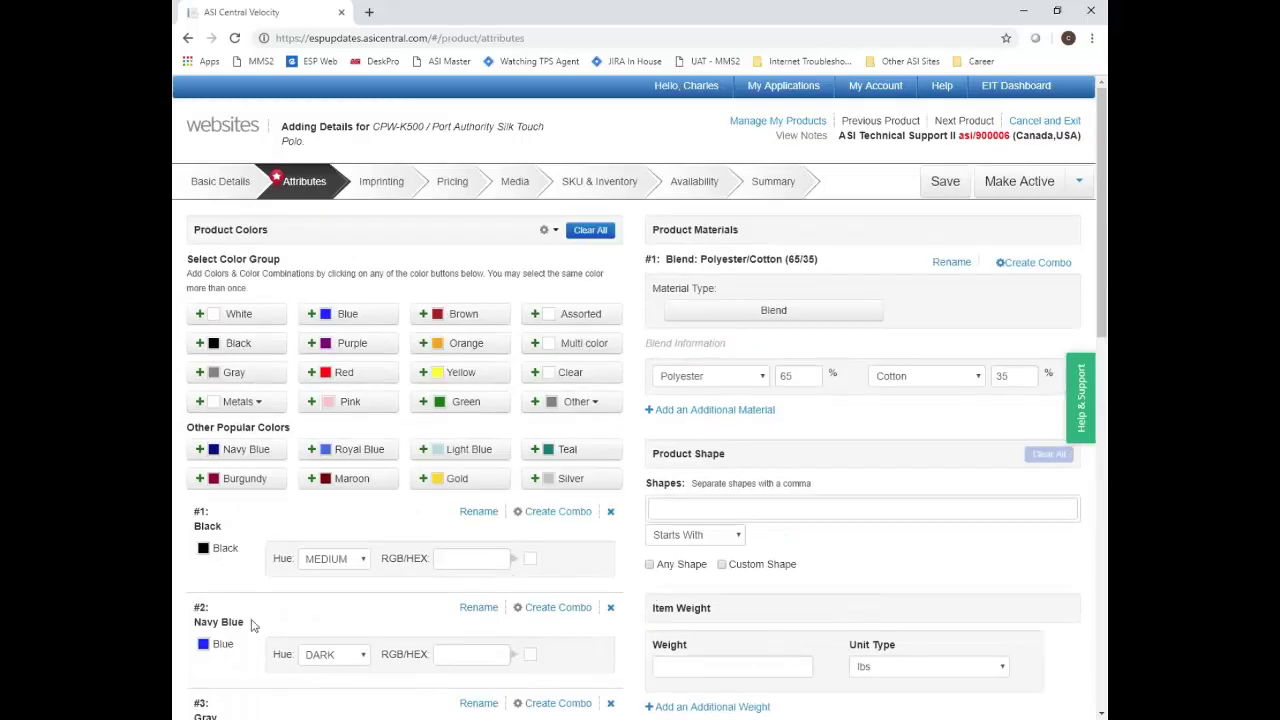
{"action": "left_click", "coordinate": [371, 184]}
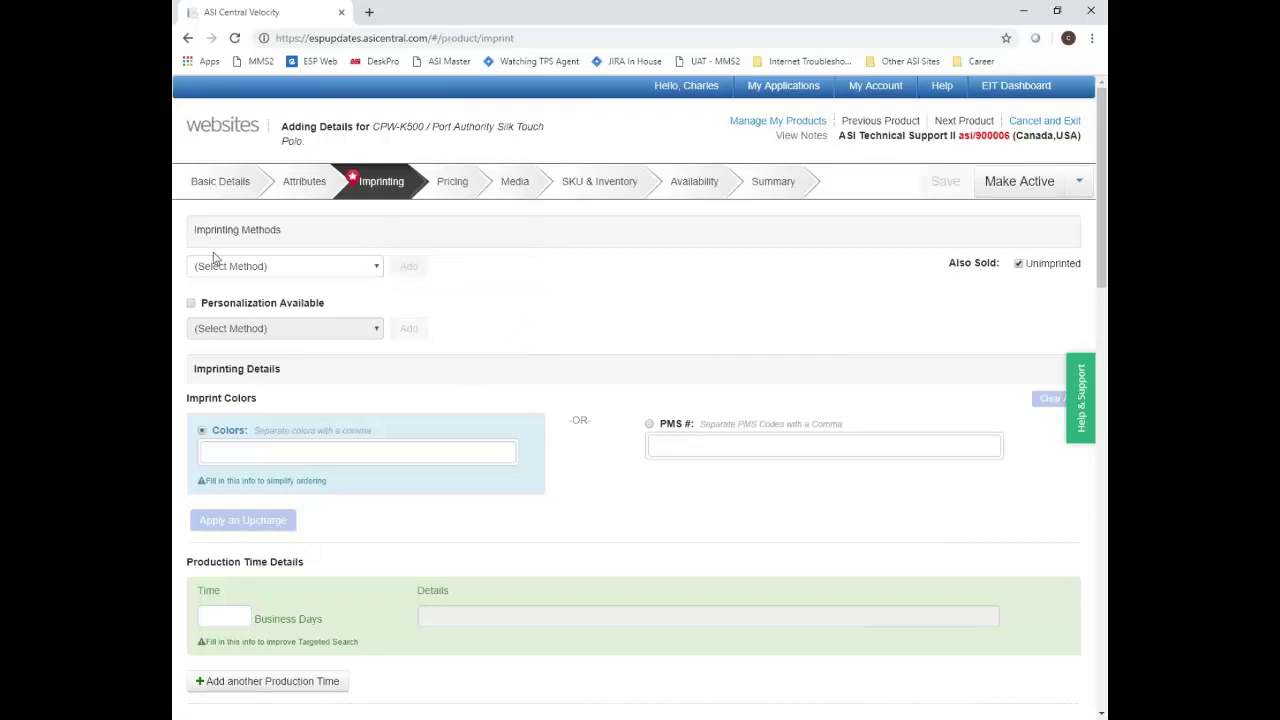
{"action": "left_click", "coordinate": [370, 268]}
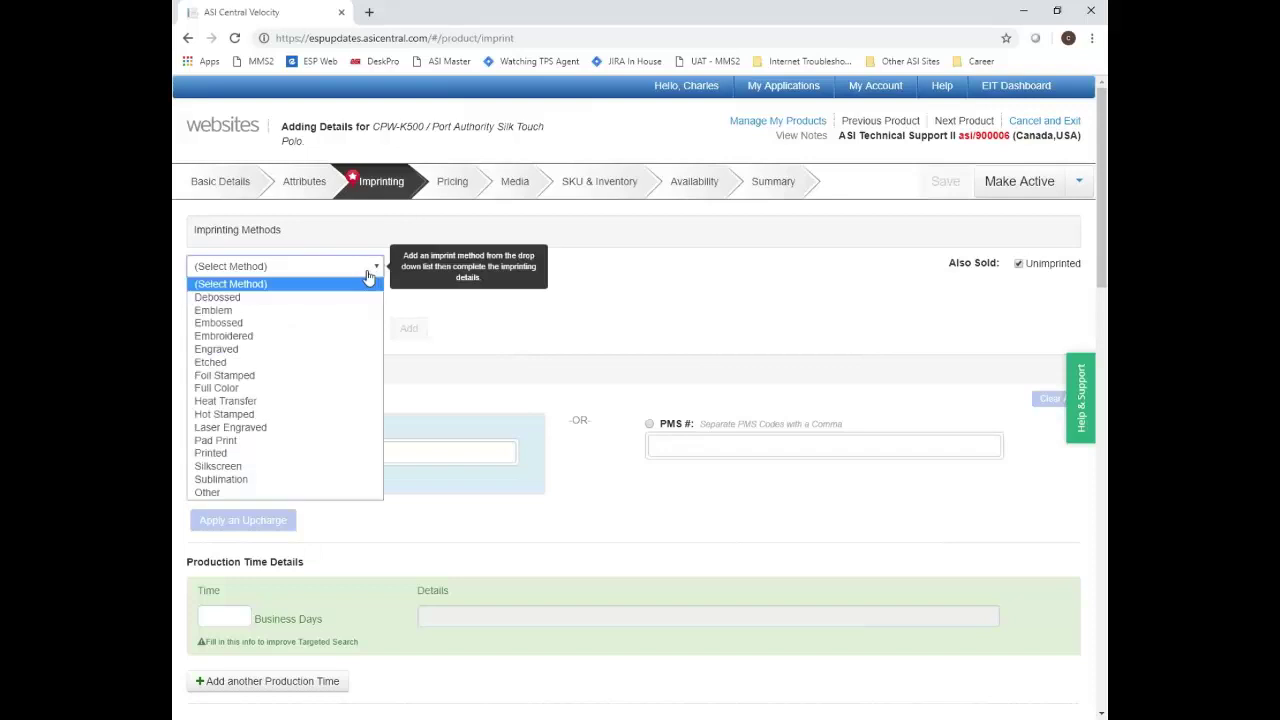
{"action": "left_click", "coordinate": [280, 336]}
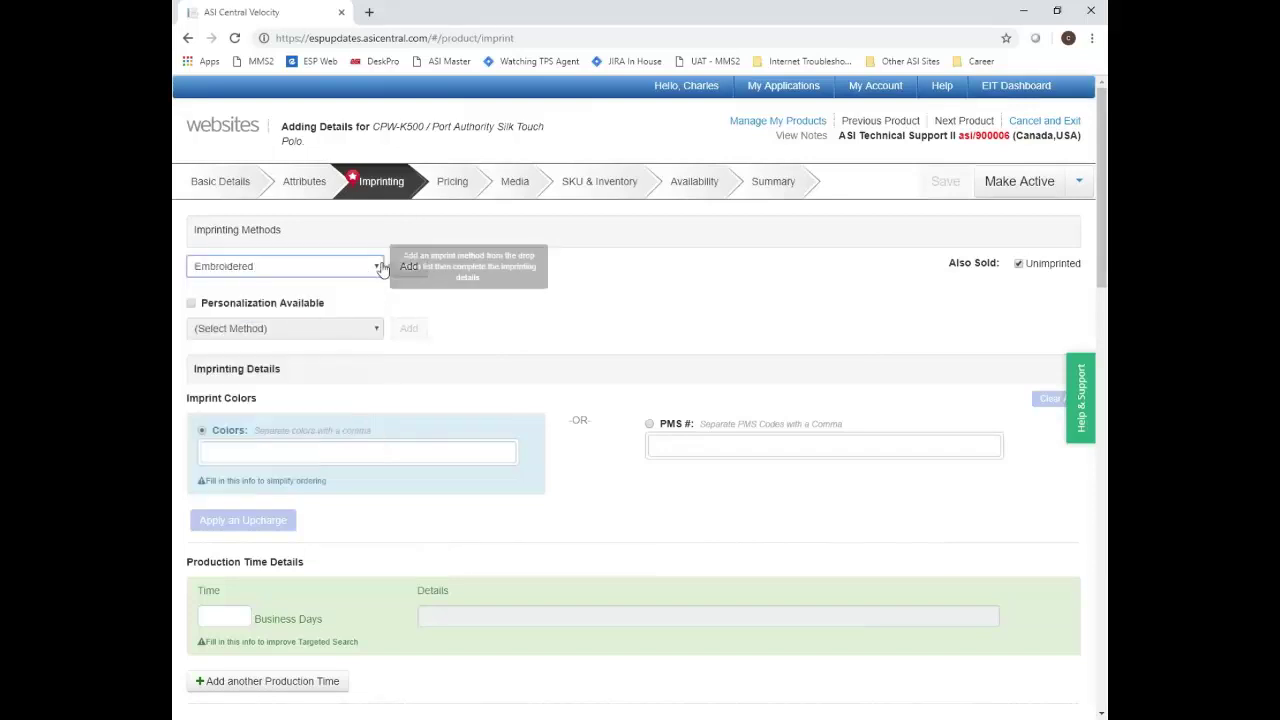
{"action": "left_click", "coordinate": [404, 266]}
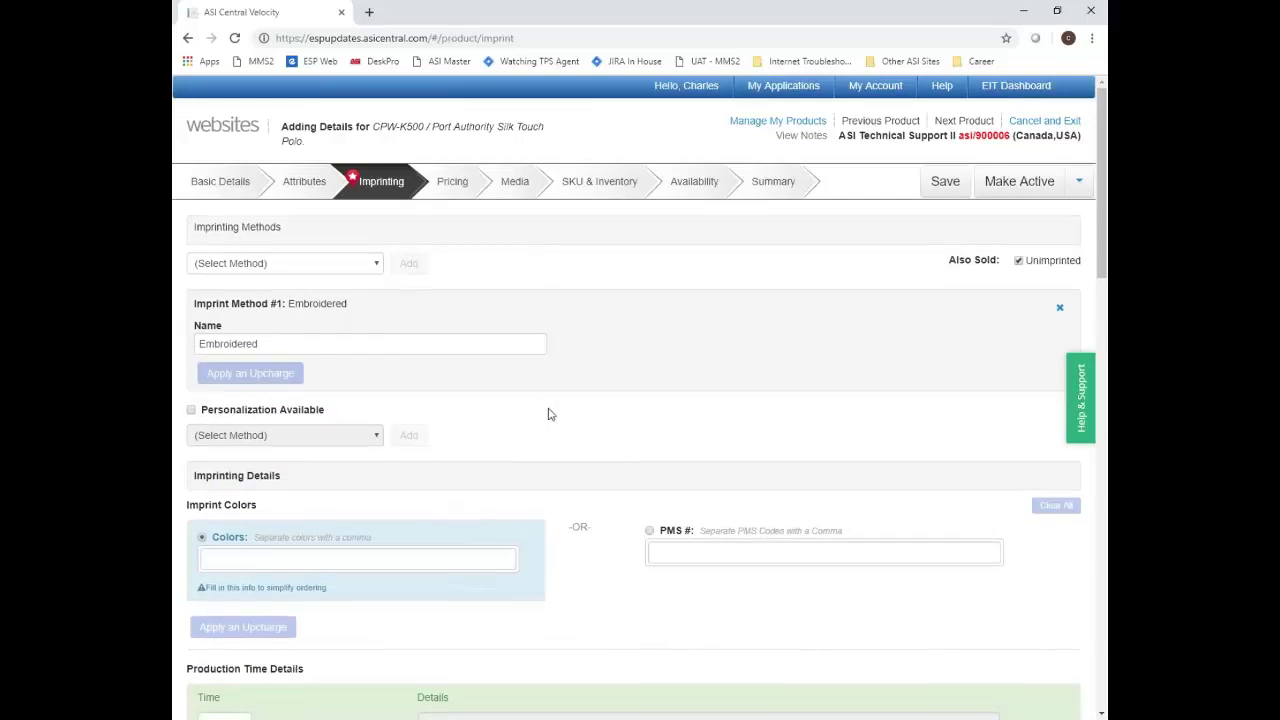
Add white as an imprint color for the product
{"action": "scroll", "coordinate": [548, 414], "scroll_direction": "down", "scroll_amount": 2}
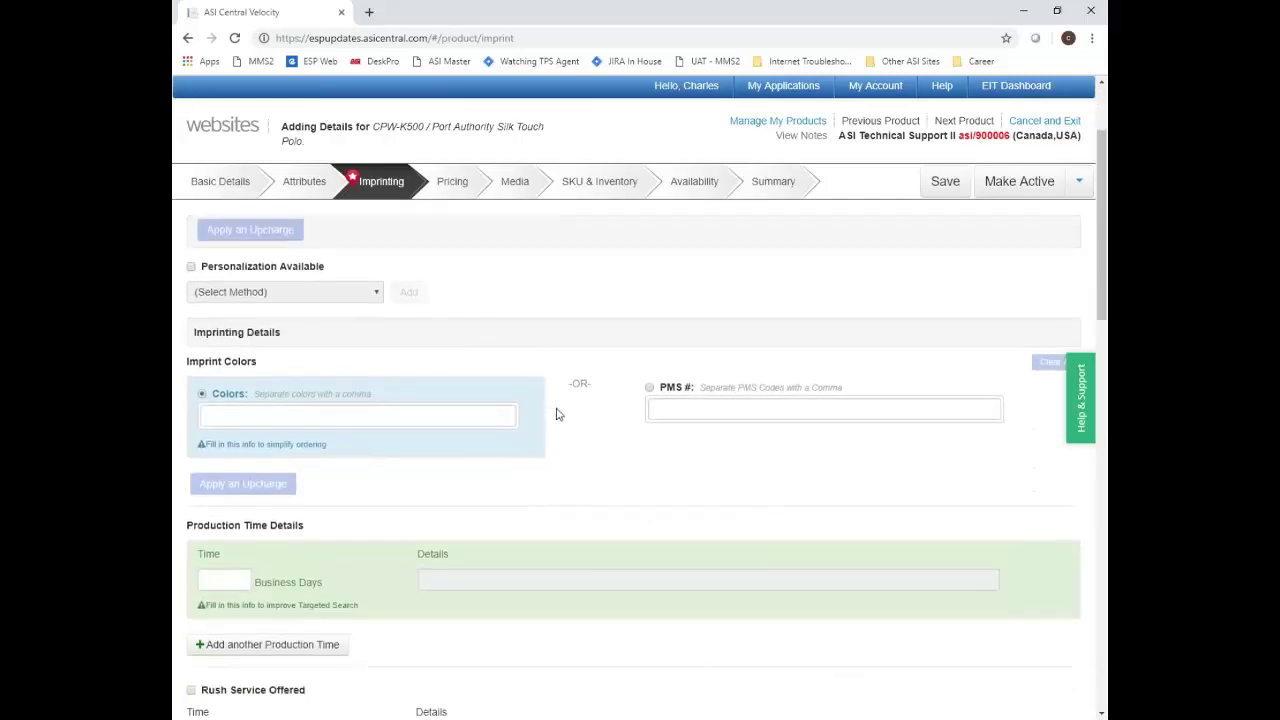
{"action": "left_click", "coordinate": [349, 417]}
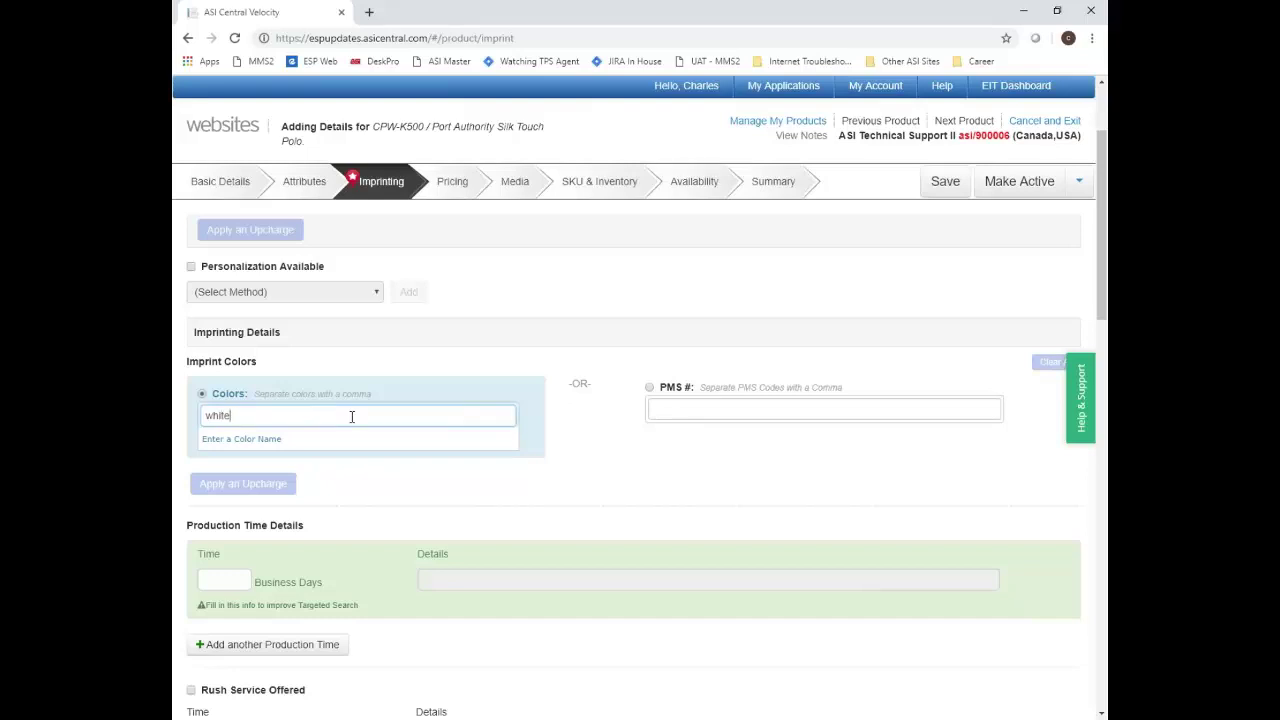
{"action": "key", "text": "BackSpace"}
{"action": "key", "text": "BackSpace"}
{"action": "key", "text": "BackSpace"}
{"action": "key", "text": "BackSpace"}
{"action": "key", "text": "BackSpace"}
{"action": "type", "text": "white"}
{"action": "key", "text": "Return"}
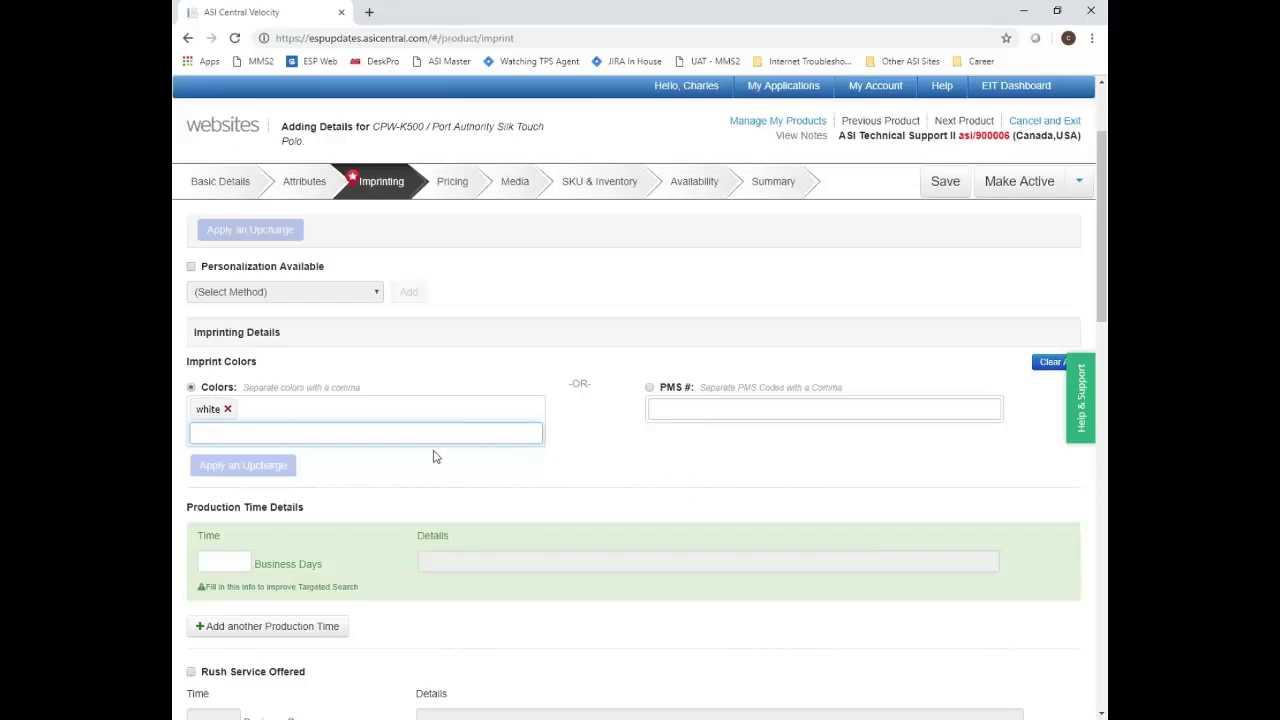
Review the remaining imprinting details, examining the production time, rush and same-day service, imprint size and location fields
{"action": "scroll", "coordinate": [437, 457], "scroll_direction": "down", "scroll_amount": 1}
{"action": "scroll", "coordinate": [443, 434], "scroll_direction": "down", "scroll_amount": 2}
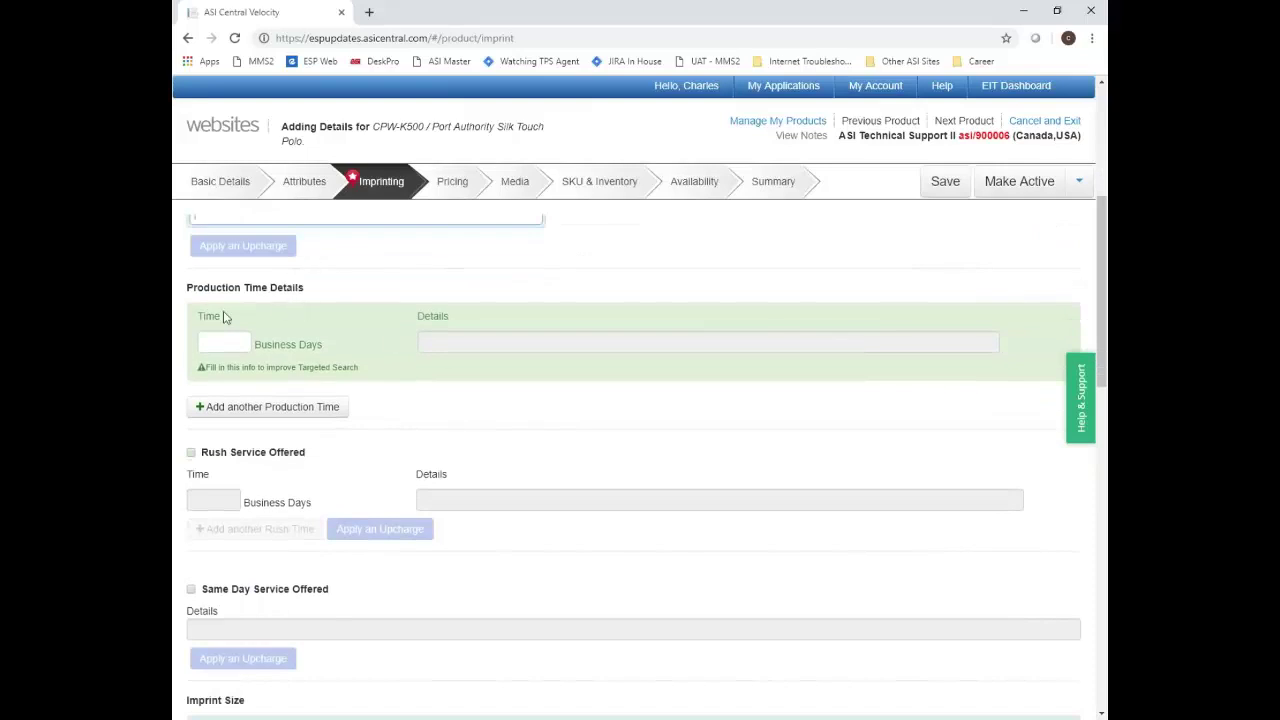
{"action": "scroll", "coordinate": [378, 348], "scroll_direction": "down", "scroll_amount": 5}
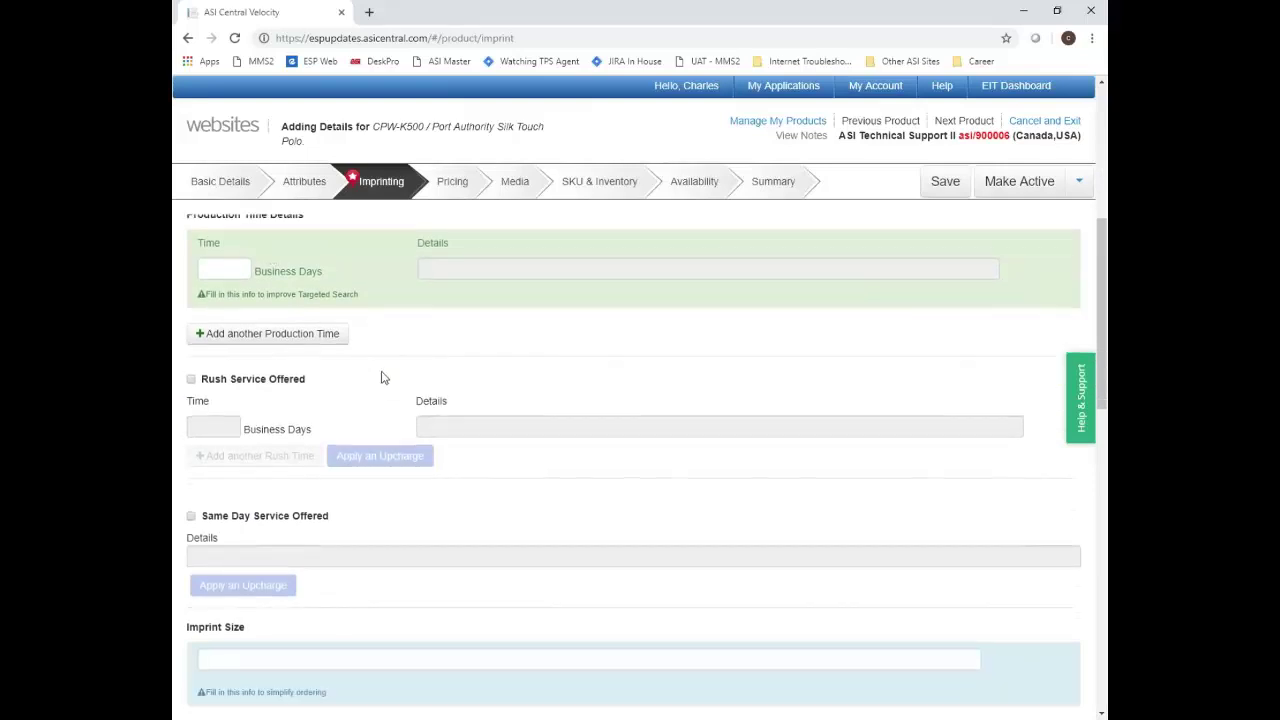
{"action": "scroll", "coordinate": [369, 330], "scroll_direction": "down", "scroll_amount": 1}
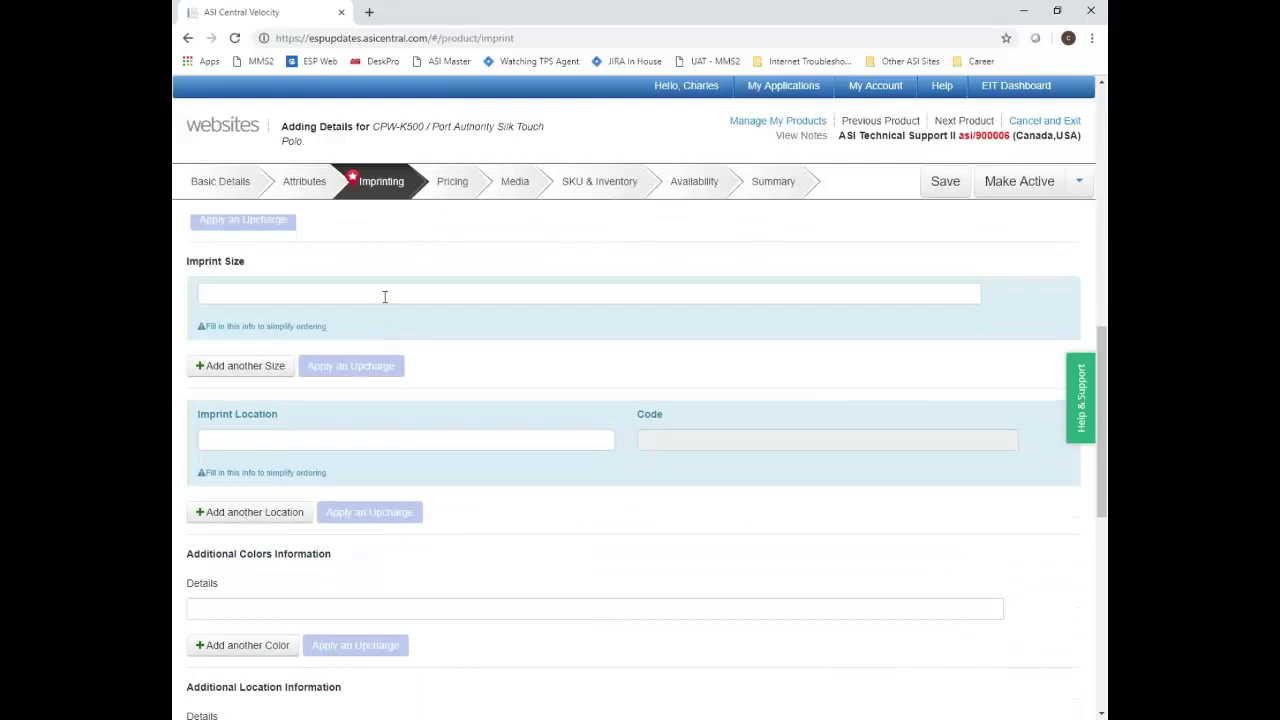
{"action": "scroll", "coordinate": [344, 297], "scroll_direction": "up", "scroll_amount": 7}
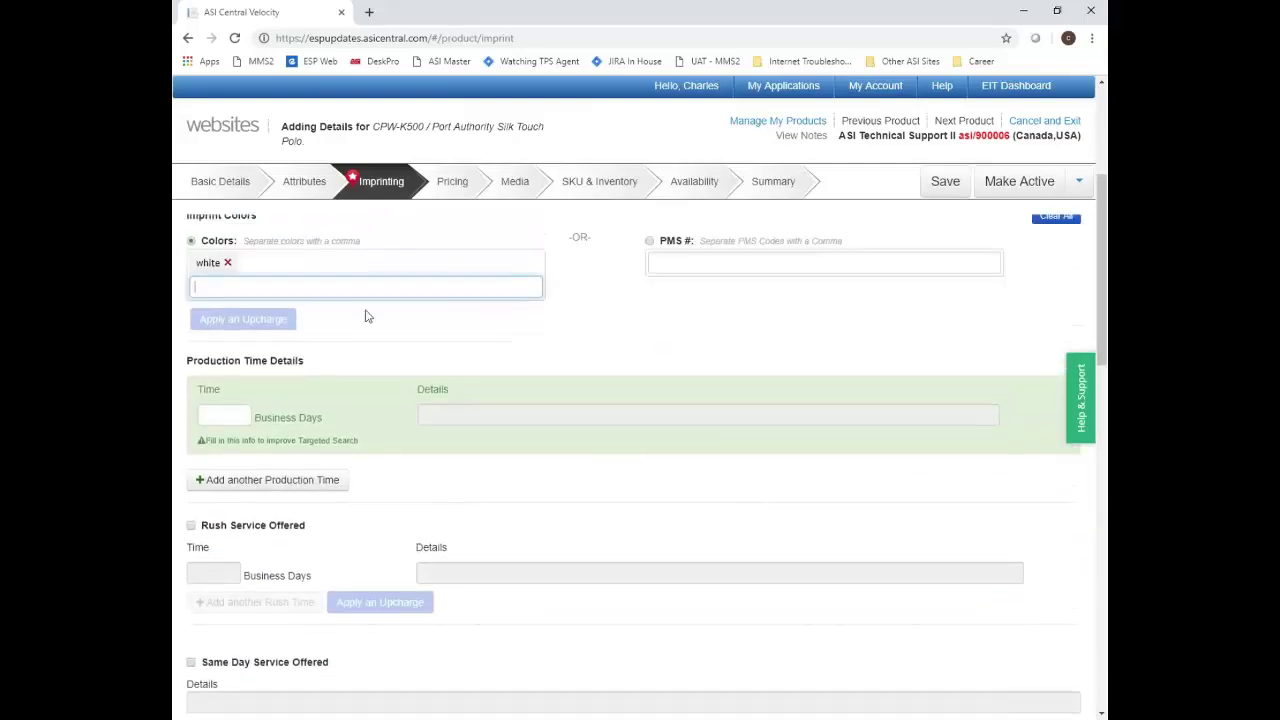
{"action": "scroll", "coordinate": [366, 316], "scroll_direction": "down", "scroll_amount": 1}
{"action": "scroll", "coordinate": [366, 318], "scroll_direction": "down", "scroll_amount": 1}
{"action": "scroll", "coordinate": [366, 318], "scroll_direction": "up", "scroll_amount": 1}
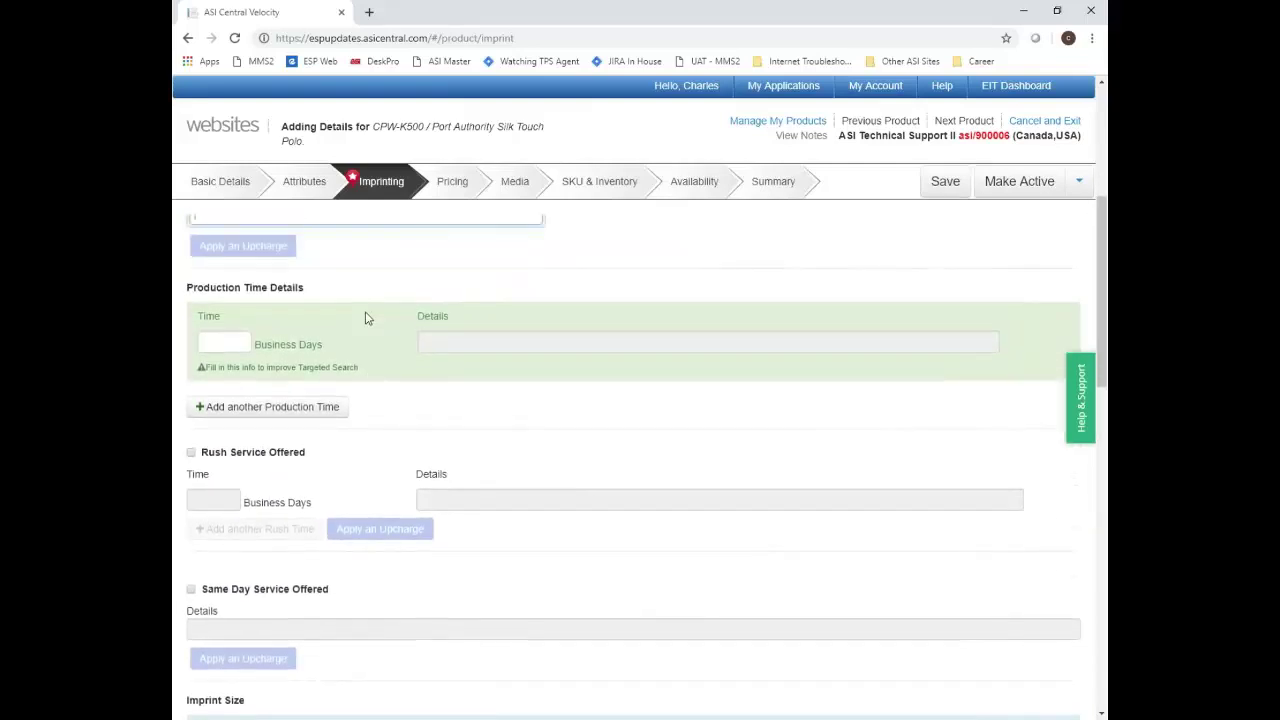
{"action": "scroll", "coordinate": [366, 316], "scroll_direction": "up", "scroll_amount": 5}
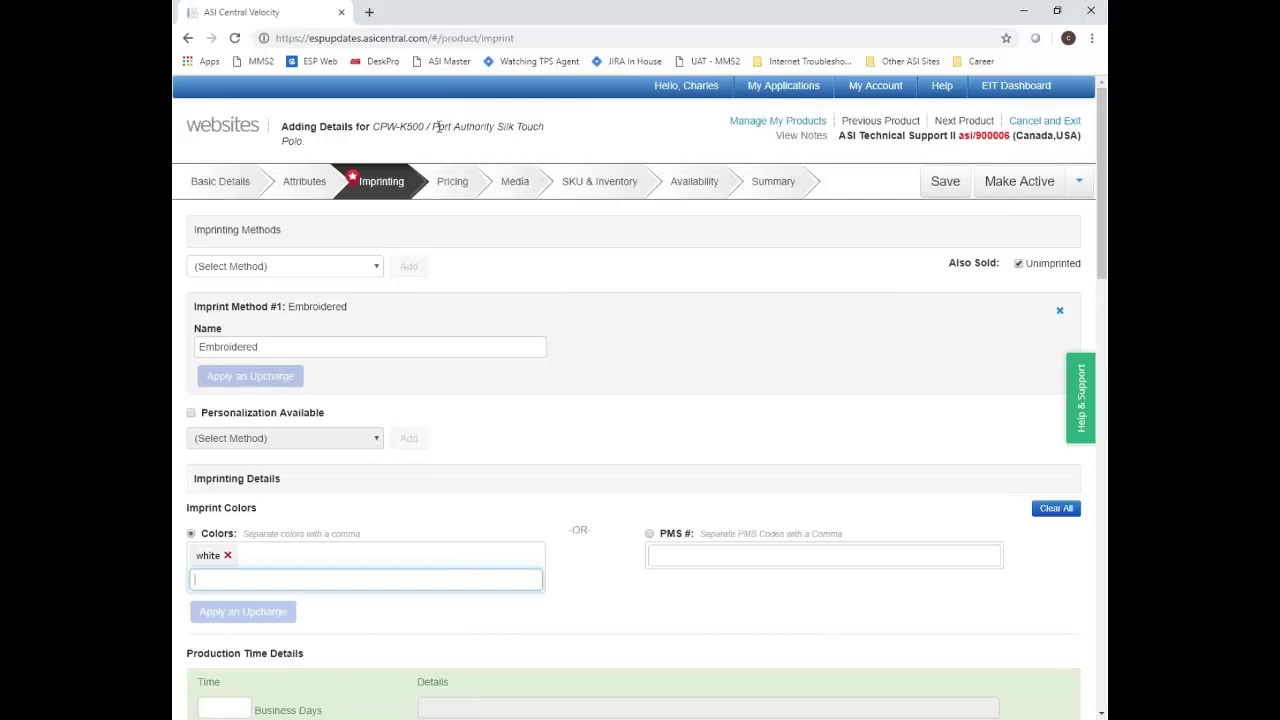
Open the product's pricing details and reset the single base price grid, accepting the loss of entered prices
{"action": "left_click", "coordinate": [453, 183]}
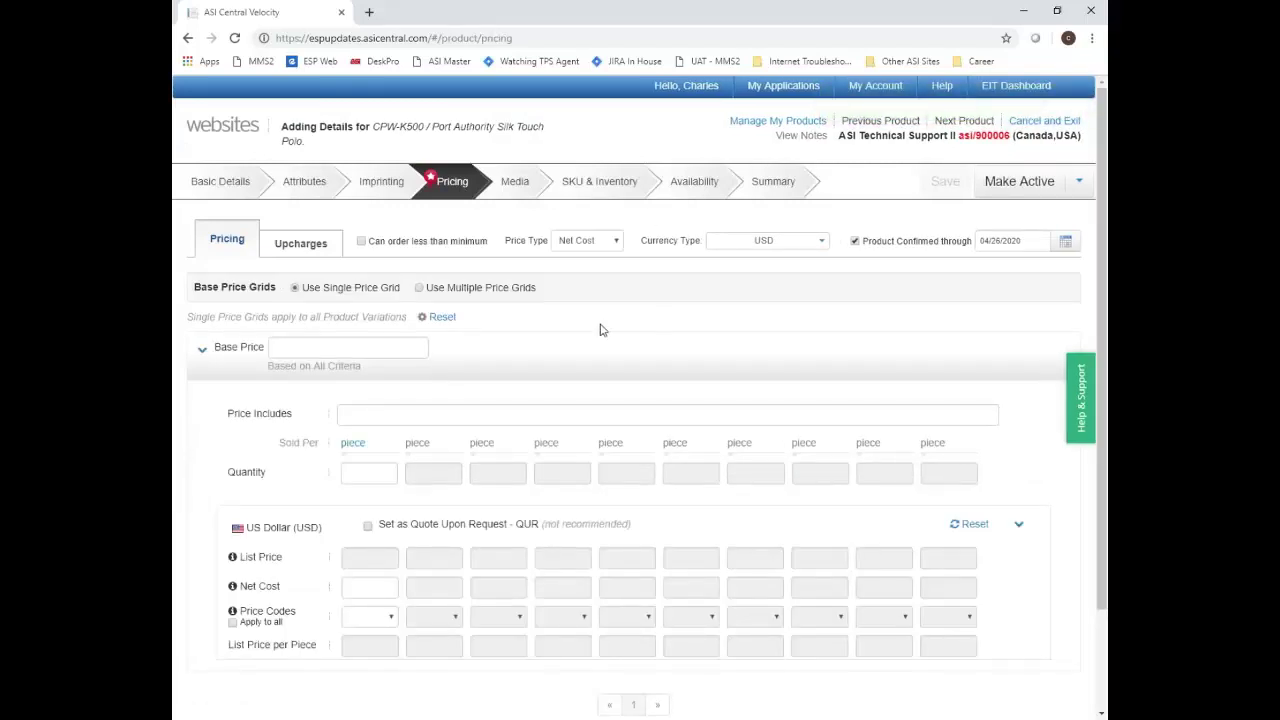
{"action": "scroll", "coordinate": [600, 329], "scroll_direction": "down", "scroll_amount": 2}
{"action": "scroll", "coordinate": [566, 314], "scroll_direction": "up", "scroll_amount": 2}
{"action": "left_click", "coordinate": [425, 317]}
{"action": "left_click_drag", "start_coordinate": [290, 287], "coordinate": [402, 290]}
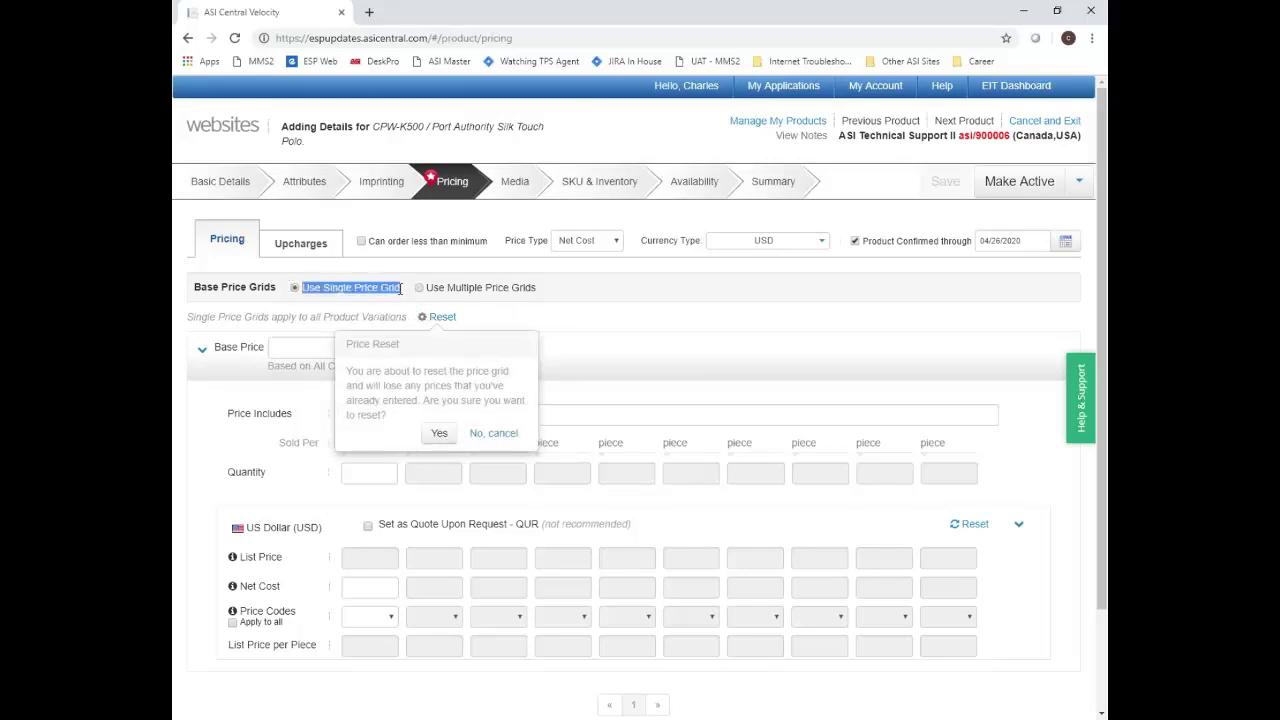
{"action": "left_click", "coordinate": [456, 437]}
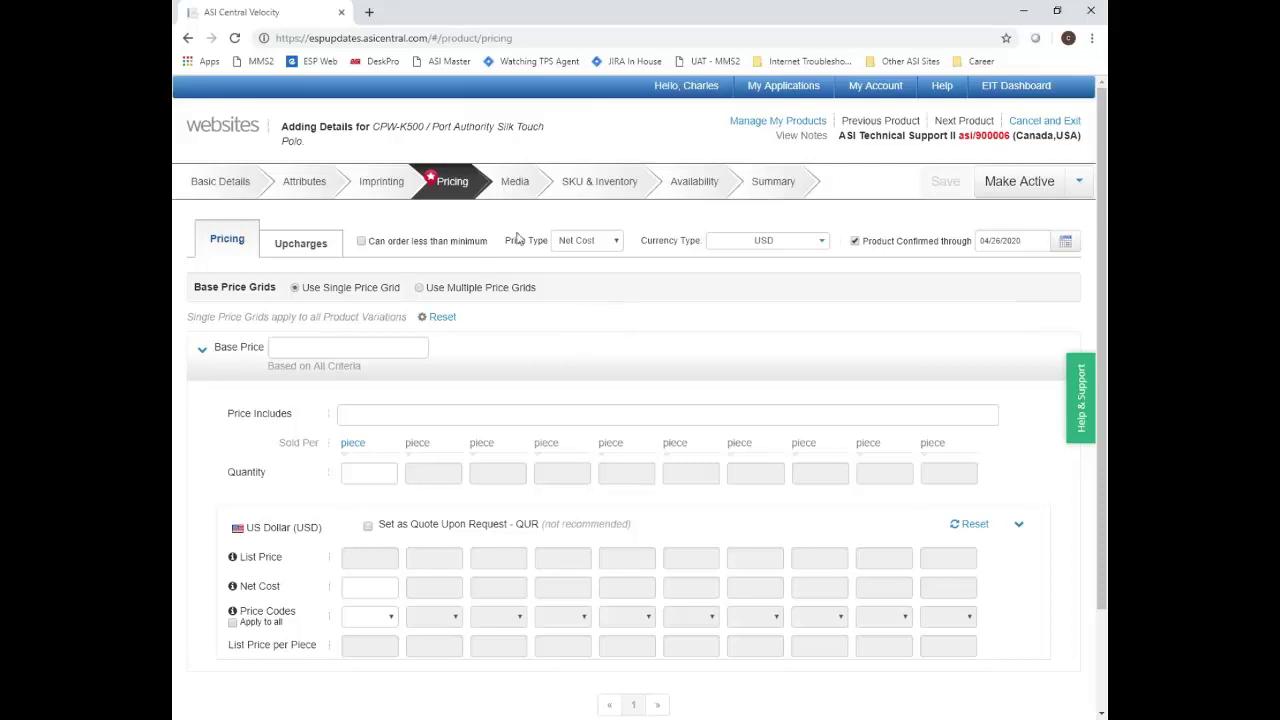
Change the price type to List Price for all price grids
{"action": "left_click", "coordinate": [619, 242]}
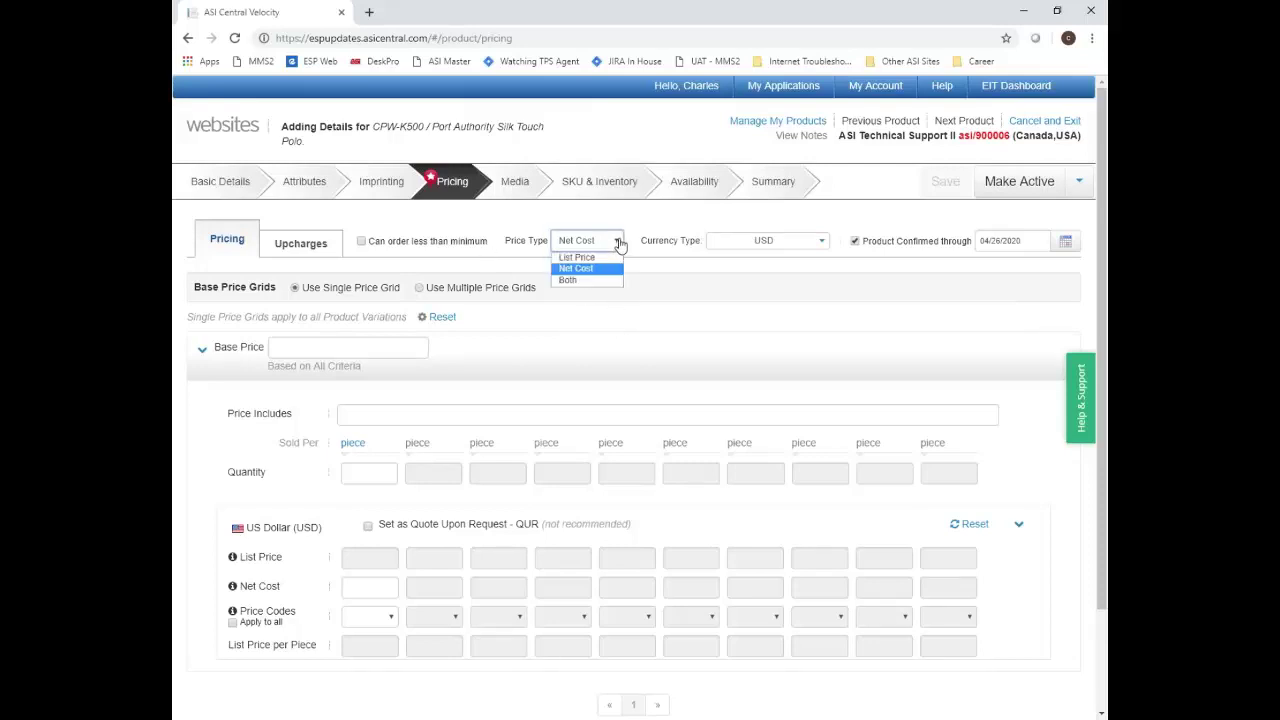
{"action": "left_click", "coordinate": [607, 261]}
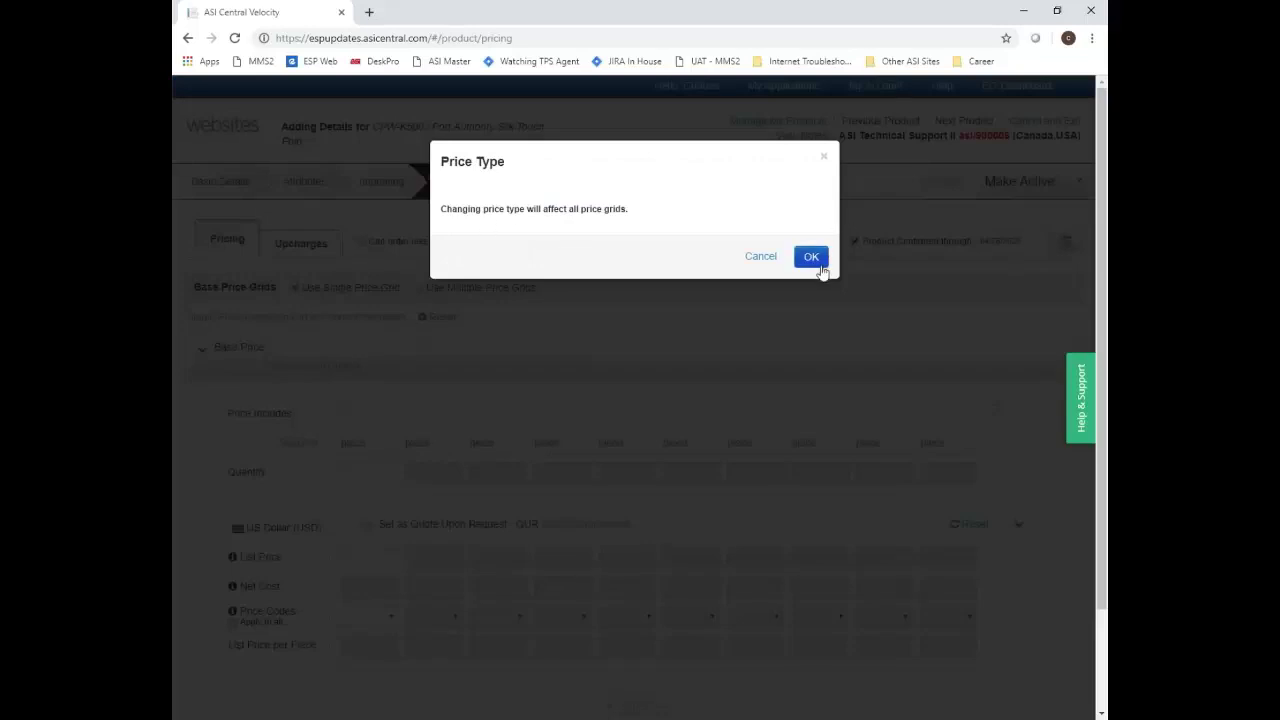
{"action": "left_click", "coordinate": [812, 259]}
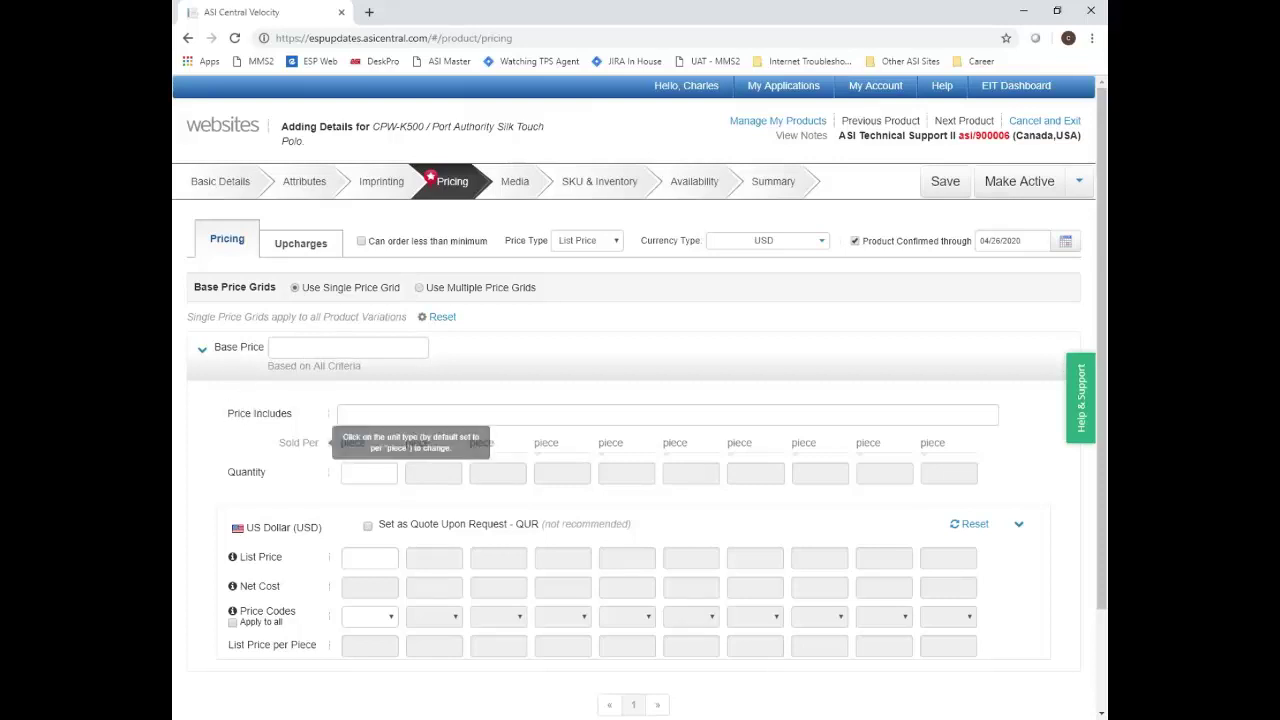
Describe the base price as including Left Chest Embroidery and set the first quantity break to 1 piece
{"action": "left_click", "coordinate": [355, 419]}
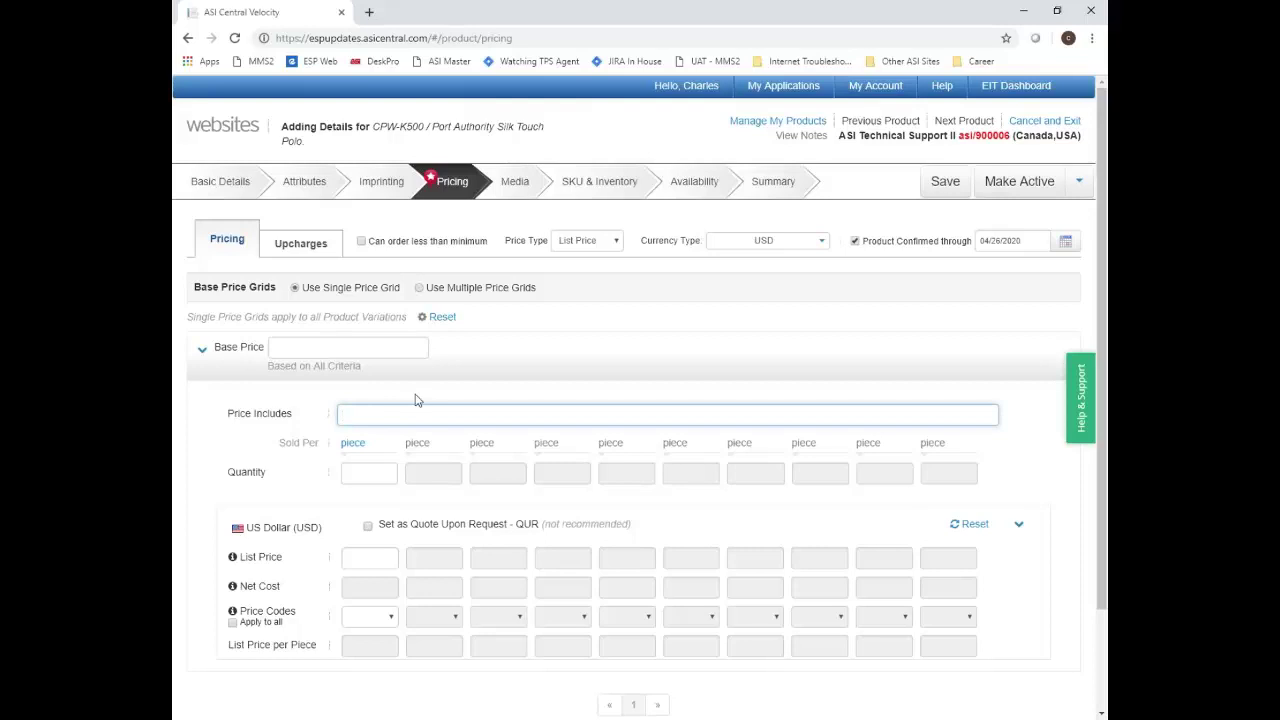
{"action": "type", "text": "Left Chest M"}
{"action": "key", "text": "BackSpace"}
{"action": "type", "text": "Embroidery"}
{"action": "left_click", "coordinate": [359, 474]}
{"action": "type", "text": "1"}
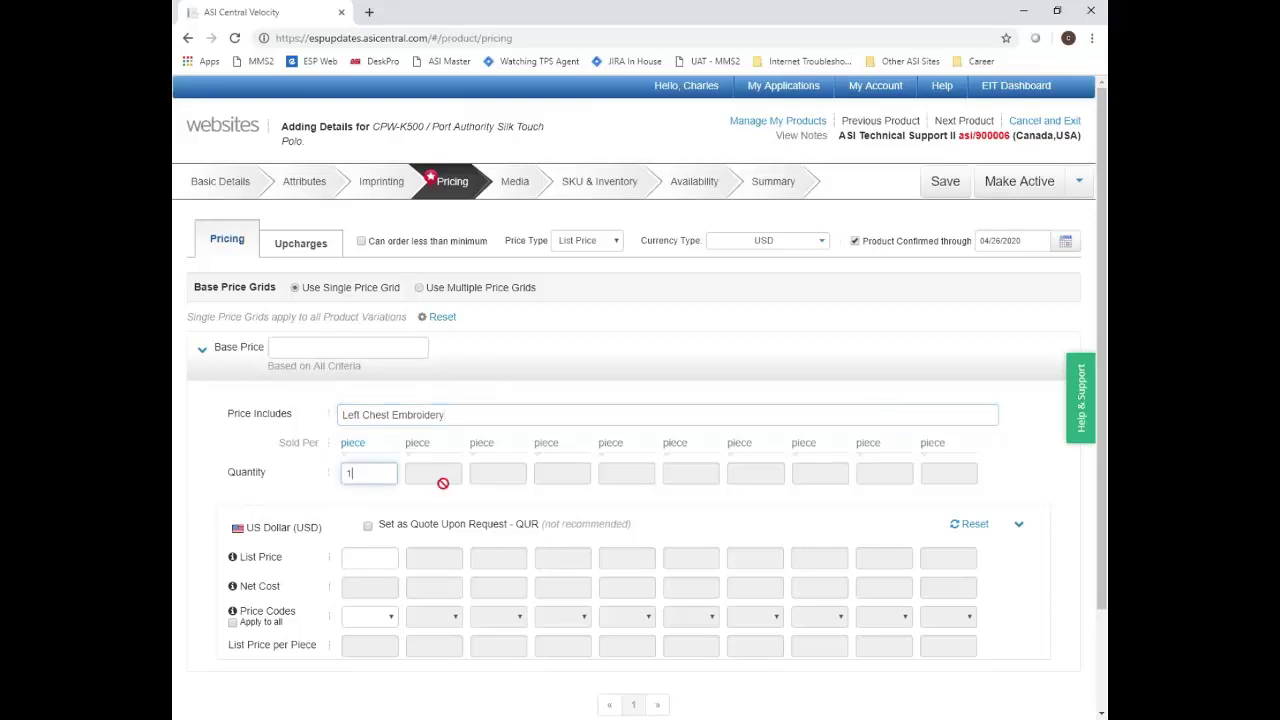
{"action": "left_click", "coordinate": [364, 557]}
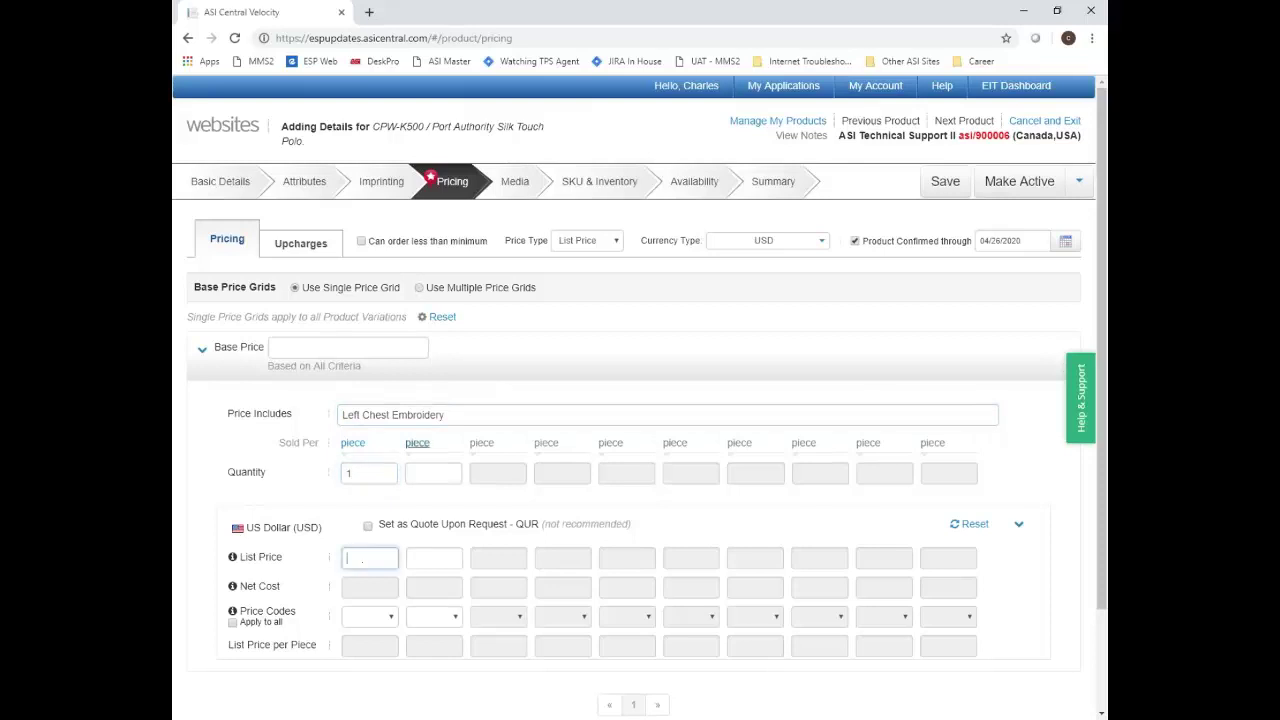
Try additional quantity breaks of 6 and 12 pieces in the base price grid and clear both
{"action": "left_click", "coordinate": [435, 472]}
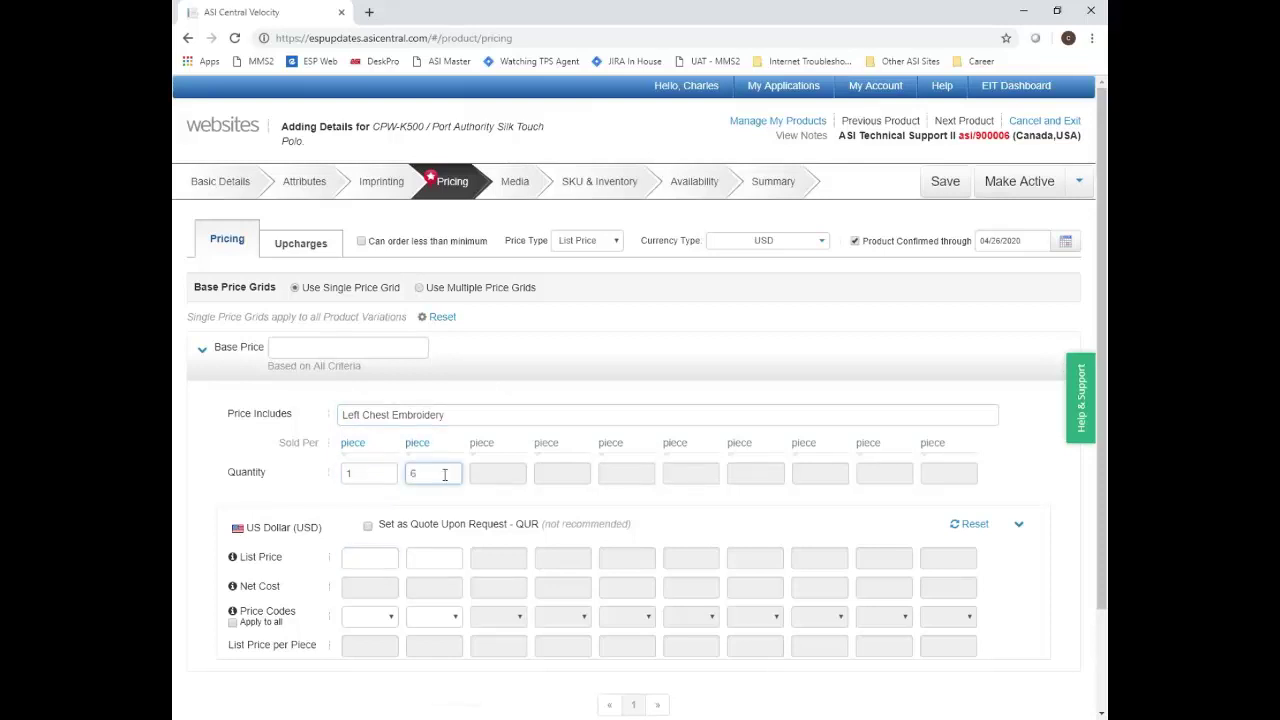
{"action": "left_click", "coordinate": [491, 475]}
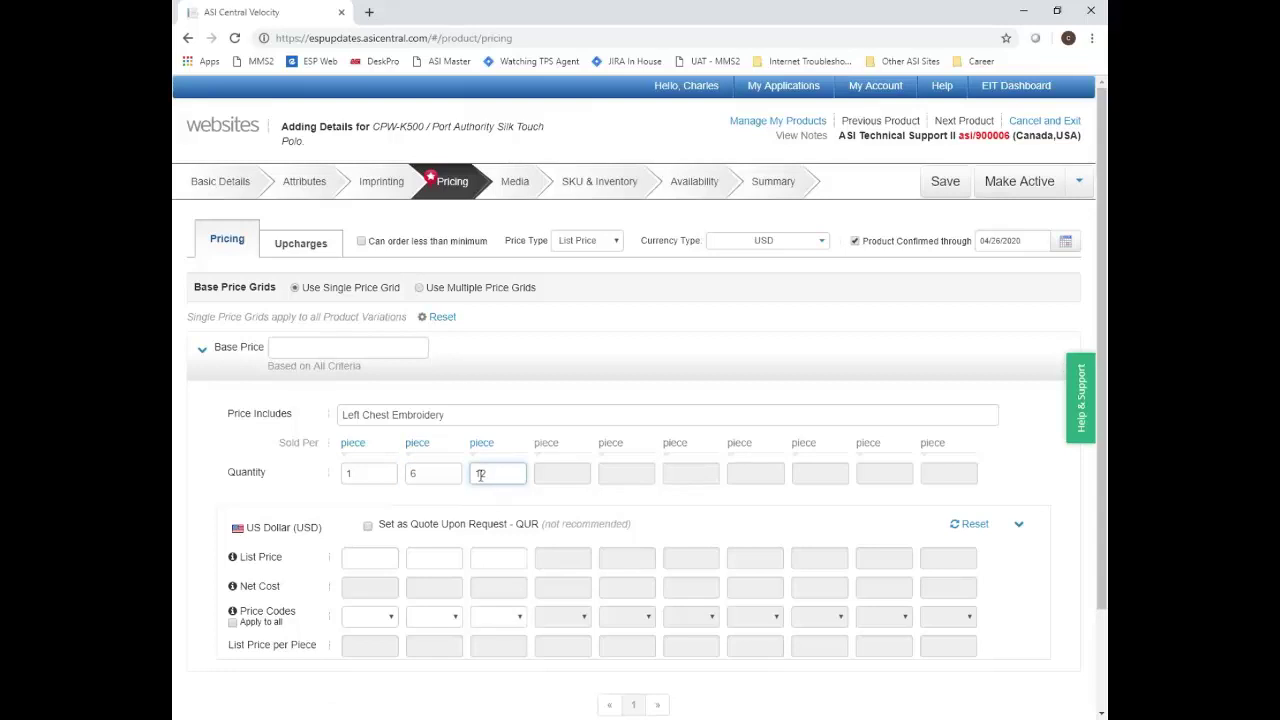
{"action": "key", "text": "BackSpace"}
{"action": "key", "text": "BackSpace"}
{"action": "left_click", "coordinate": [451, 476]}
{"action": "key", "text": "BackSpace"}
{"action": "left_click", "coordinate": [365, 476]}
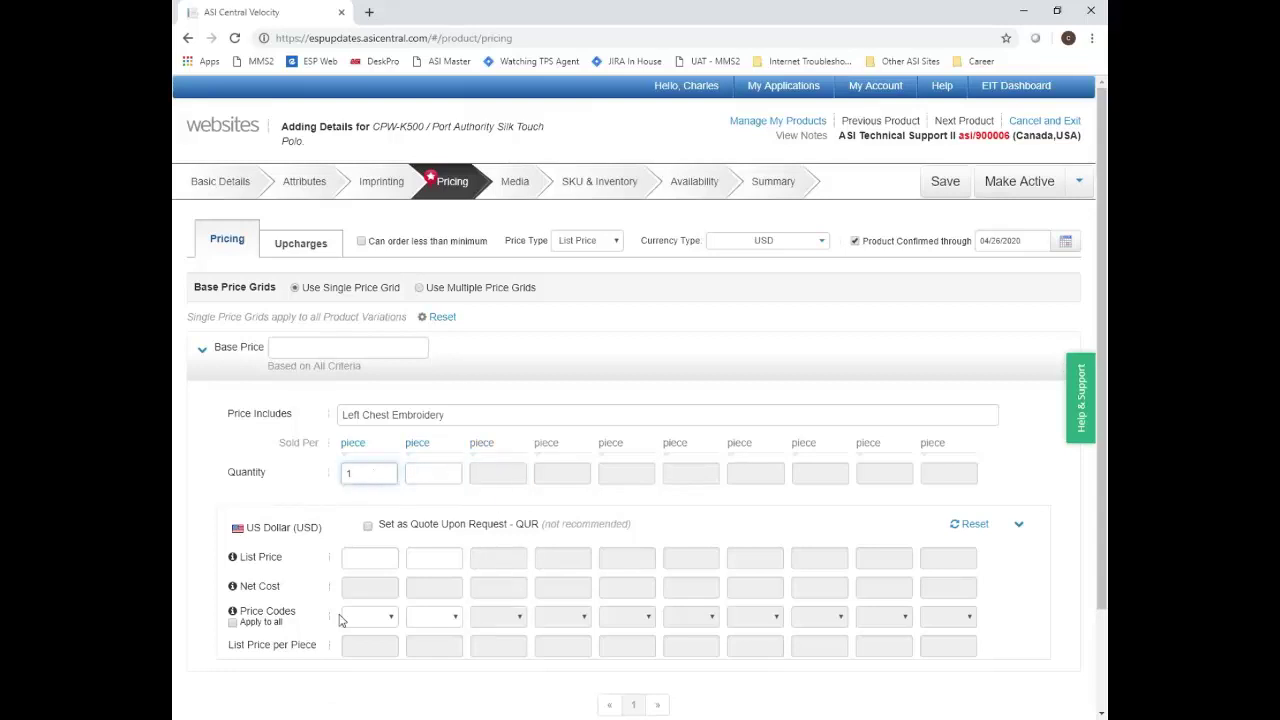
Set the one-piece list price to 15.00 USD with price code K/Z 0%
{"action": "left_click", "coordinate": [367, 558]}
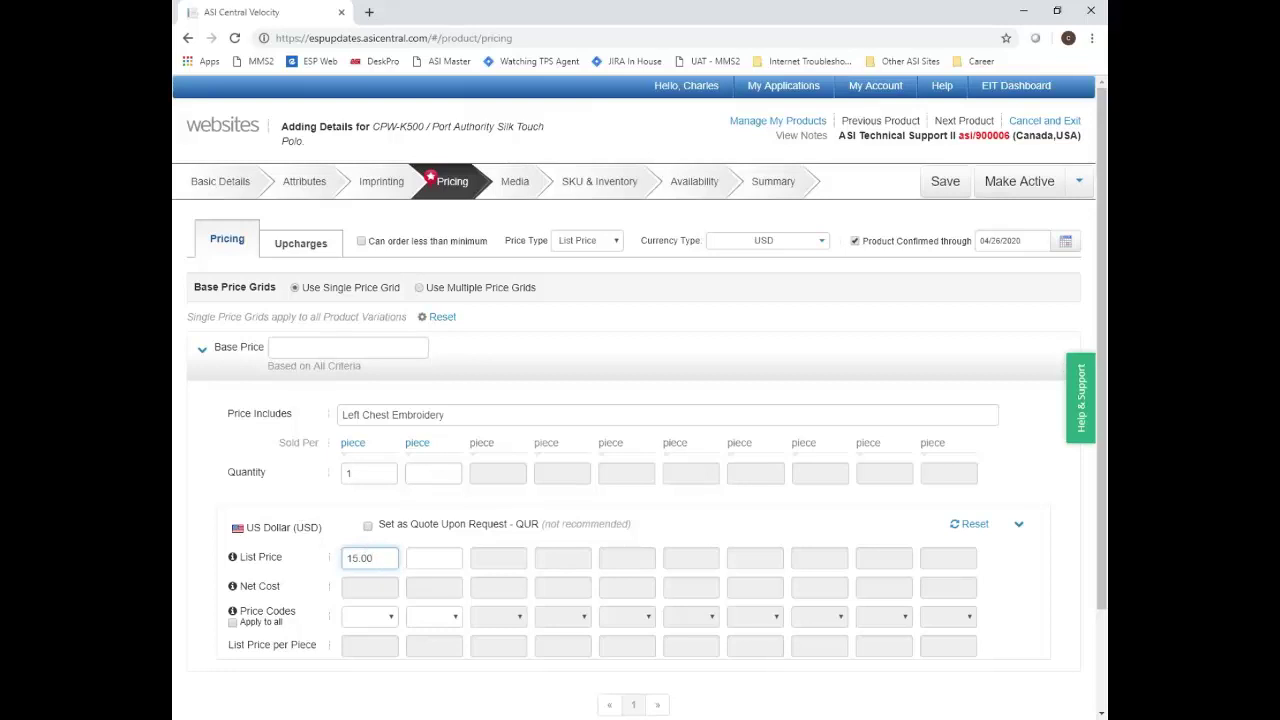
{"action": "left_click", "coordinate": [393, 627]}
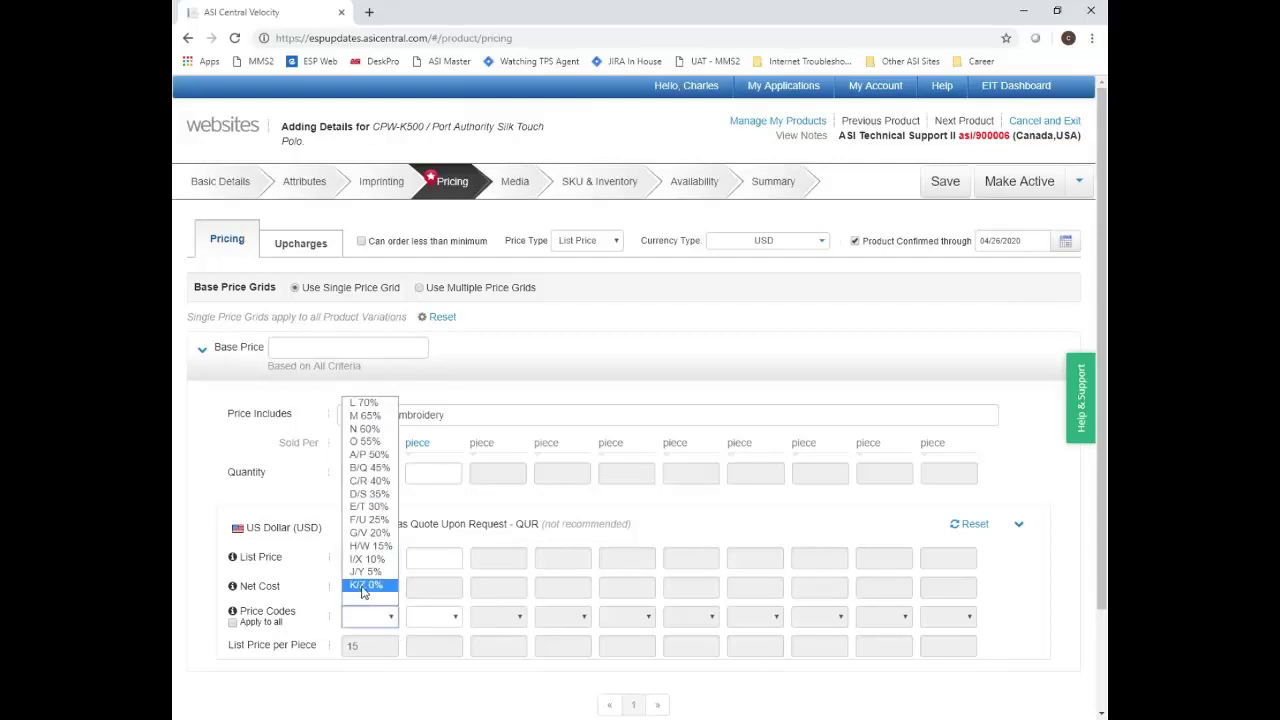
{"action": "left_click", "coordinate": [365, 586]}
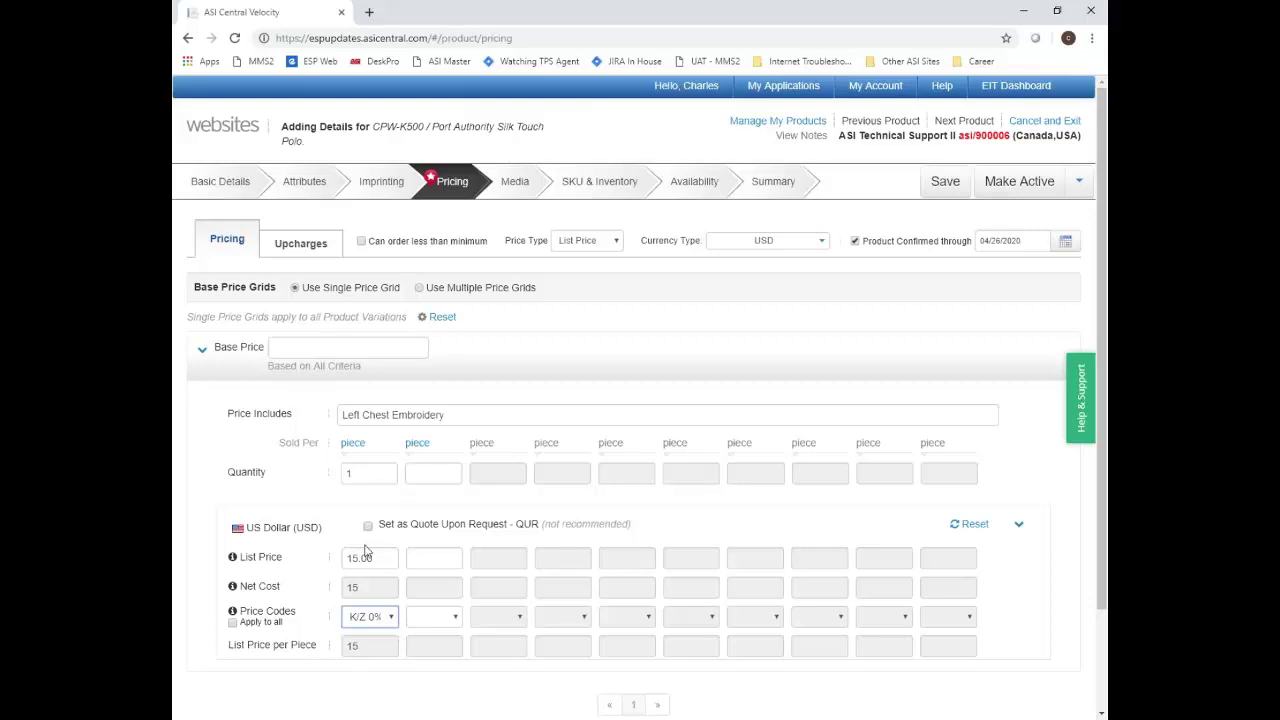
Look through the product's media images and remove the swatch image K500sw.jpg
{"action": "left_click", "coordinate": [516, 188]}
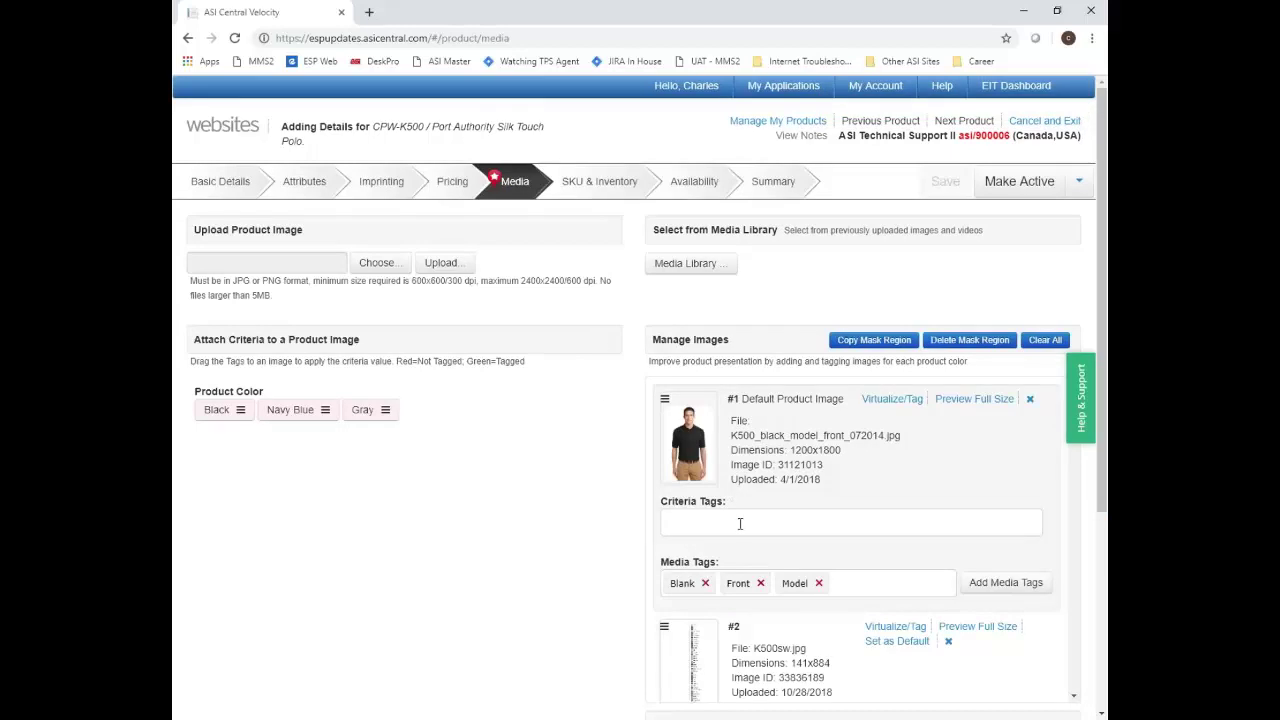
{"action": "scroll", "coordinate": [740, 523], "scroll_direction": "down", "scroll_amount": 4}
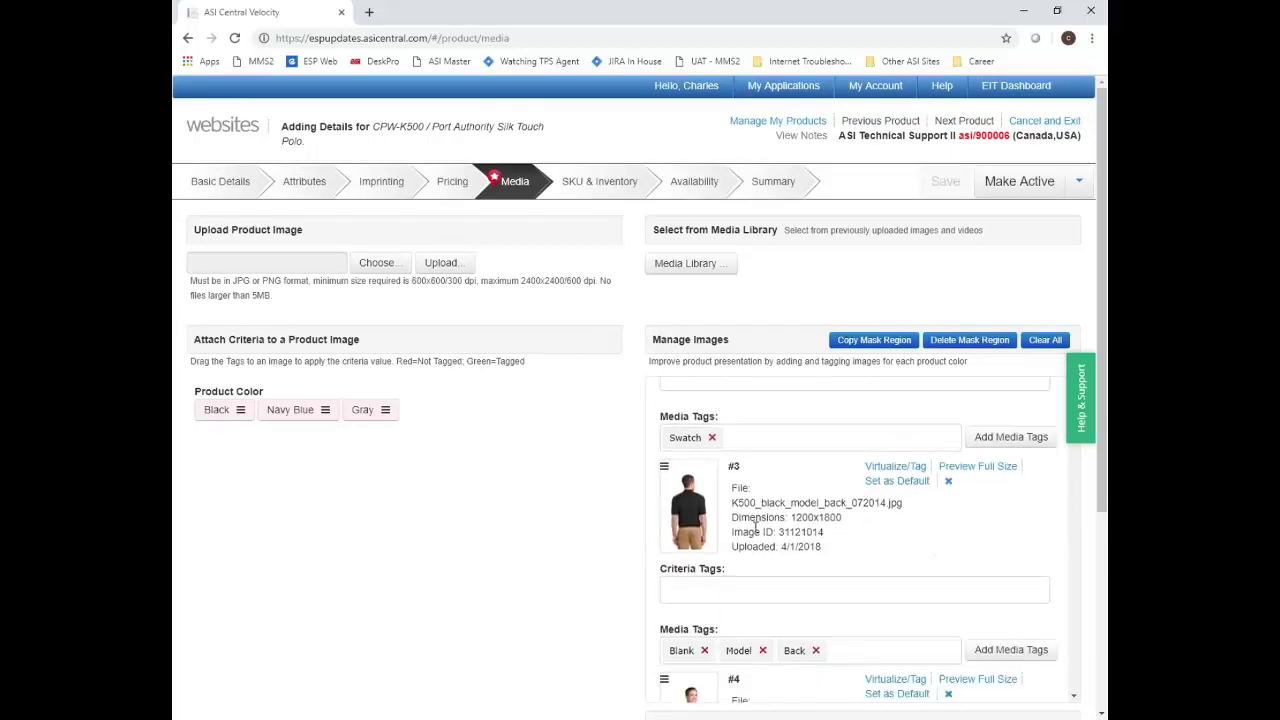
{"action": "scroll", "coordinate": [742, 527], "scroll_direction": "down", "scroll_amount": 6}
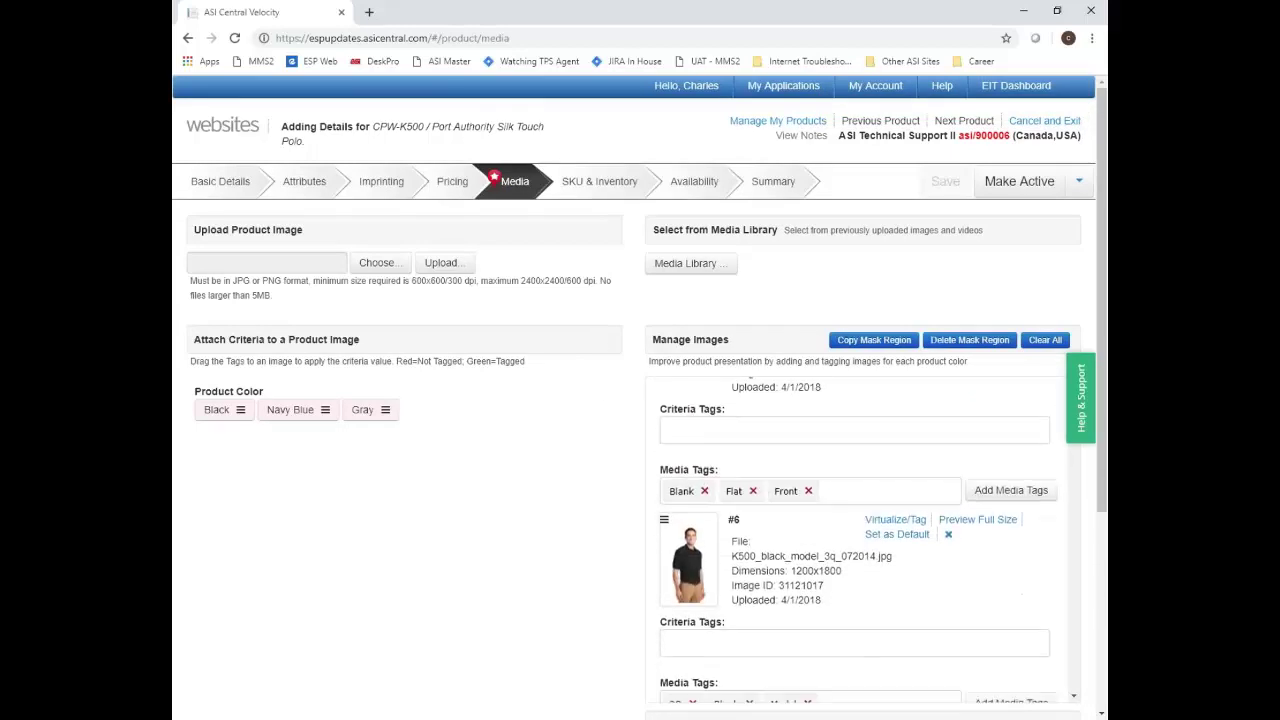
{"action": "scroll", "coordinate": [858, 540], "scroll_direction": "down", "scroll_amount": 10}
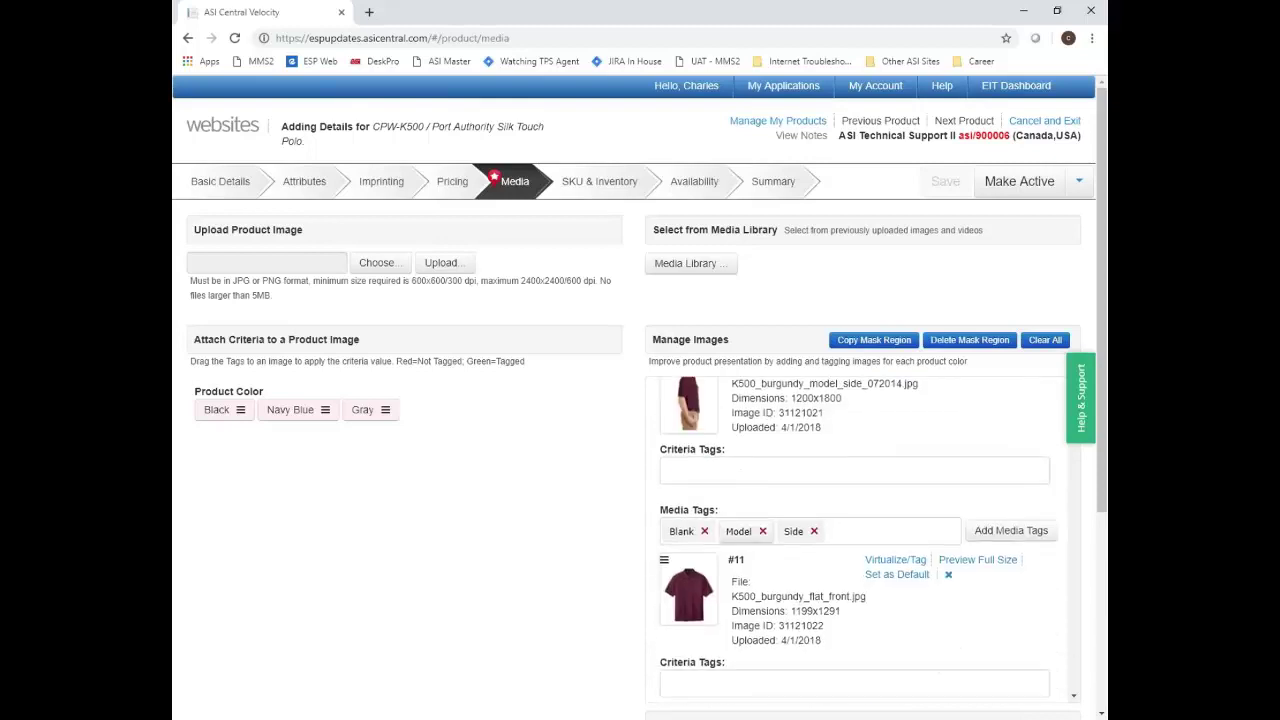
{"action": "scroll", "coordinate": [858, 540], "scroll_direction": "up", "scroll_amount": 8}
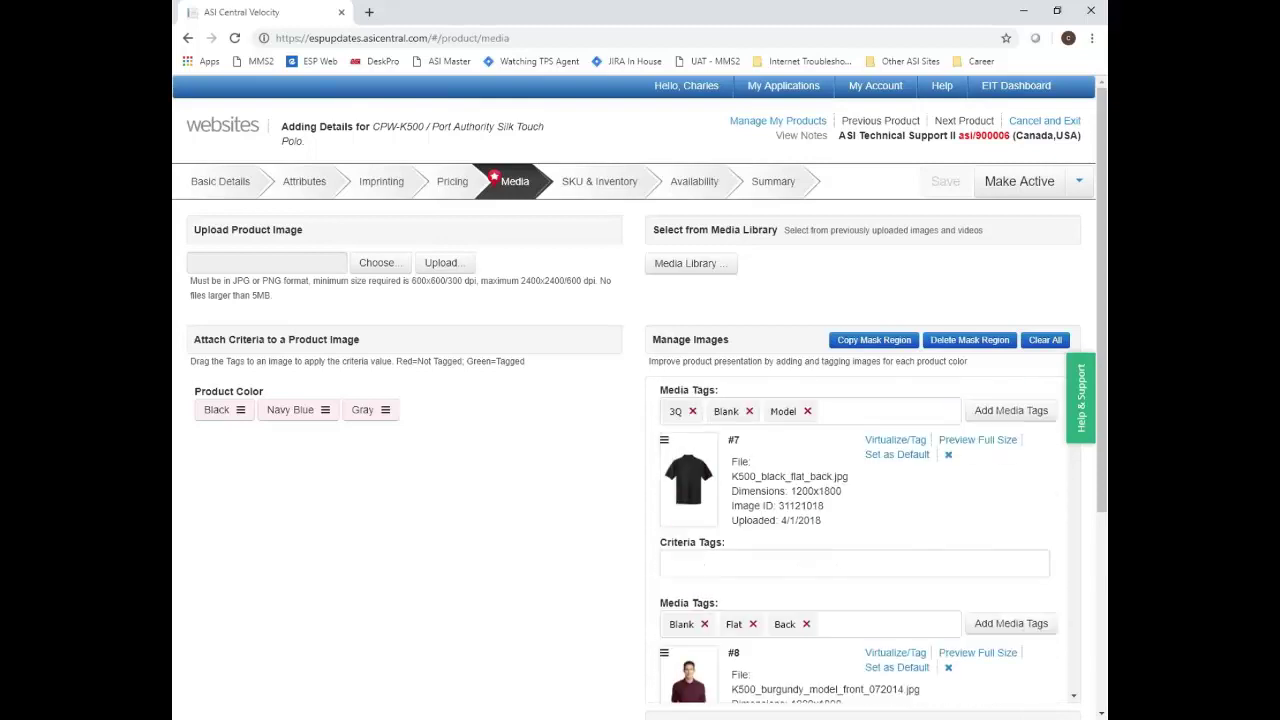
{"action": "scroll", "coordinate": [757, 527], "scroll_direction": "up", "scroll_amount": 10}
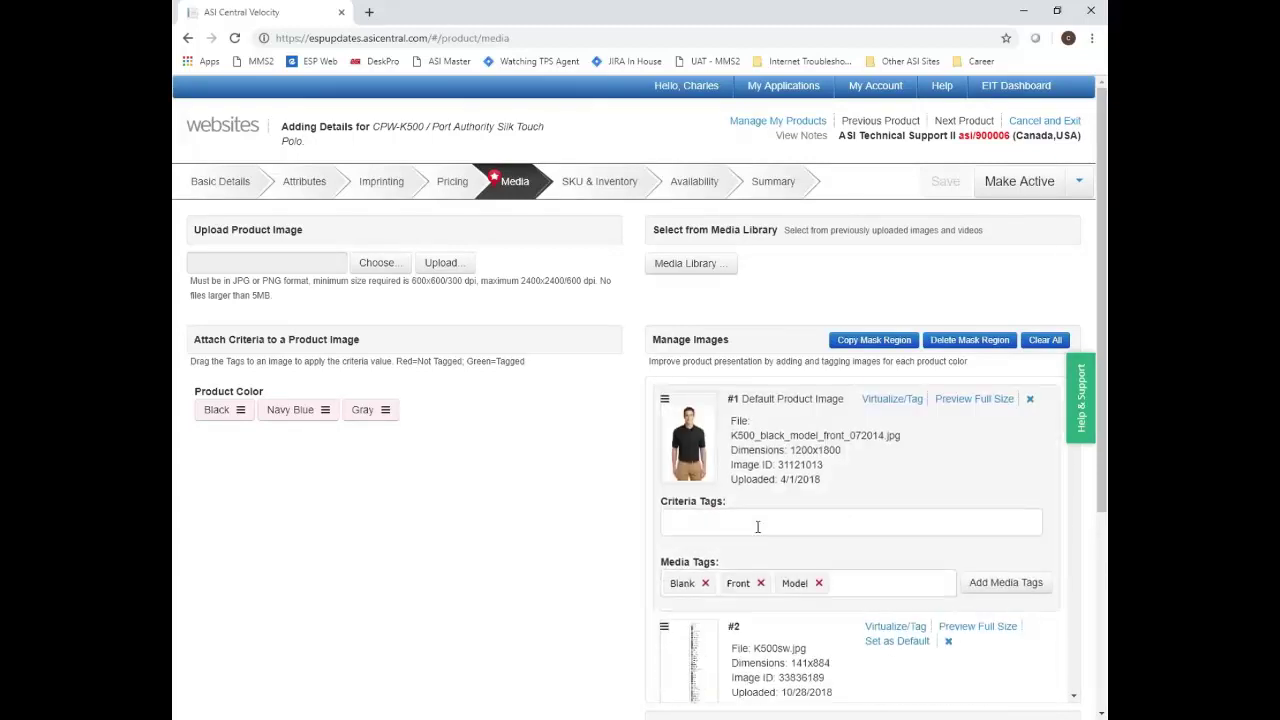
{"action": "scroll", "coordinate": [762, 533], "scroll_direction": "down", "scroll_amount": 2}
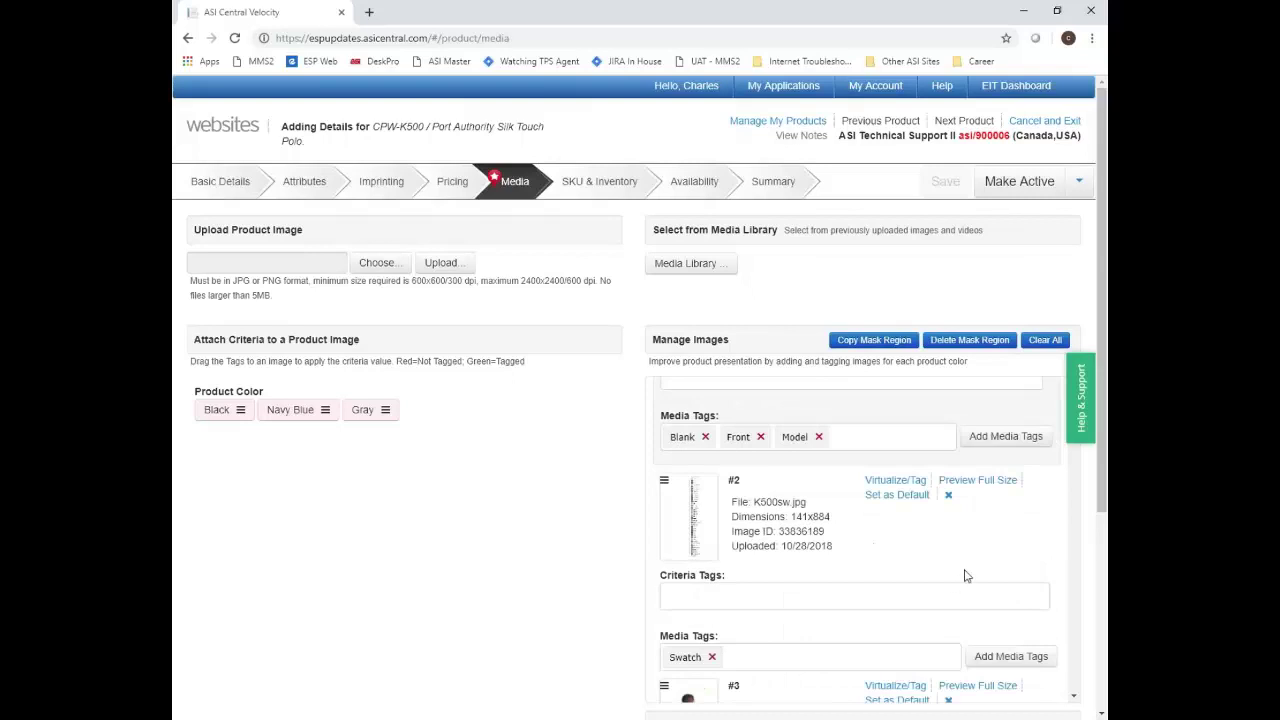
{"action": "left_click", "coordinate": [948, 498]}
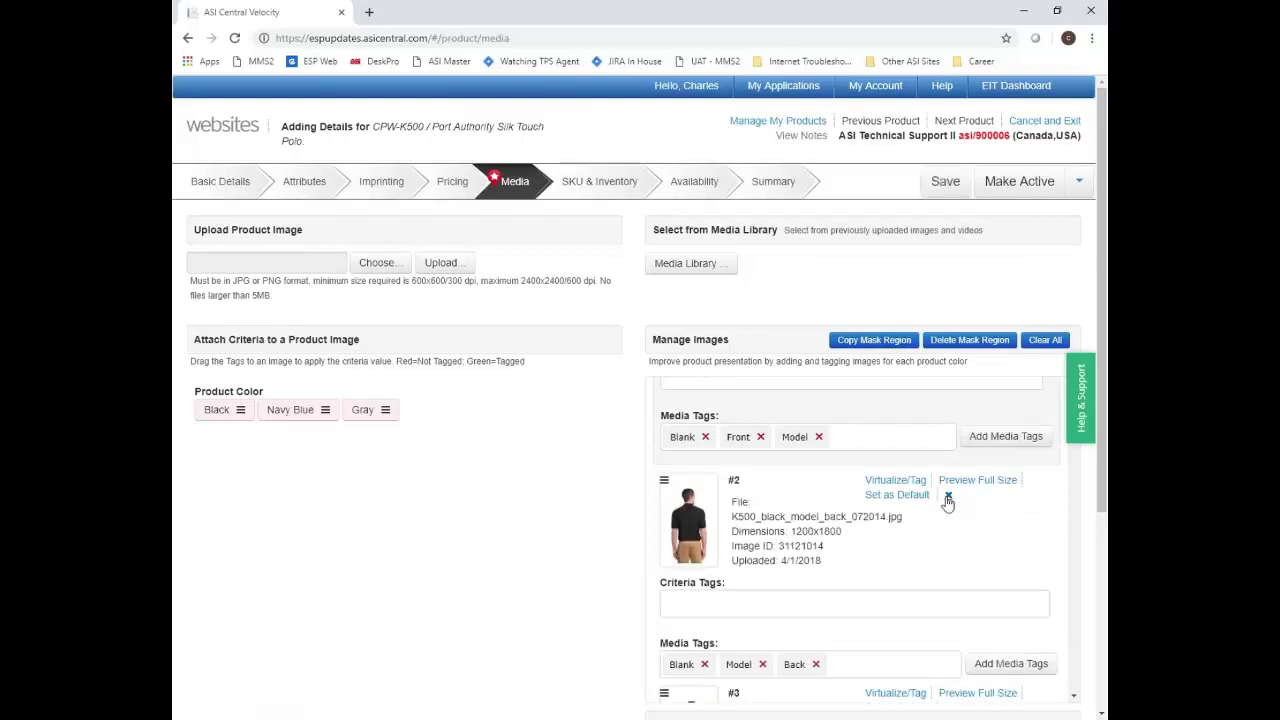
Remove all burgundy polo images, both model and flat views, accepting deletion of the virtual images
{"action": "scroll", "coordinate": [941, 523], "scroll_direction": "down", "scroll_amount": 4}
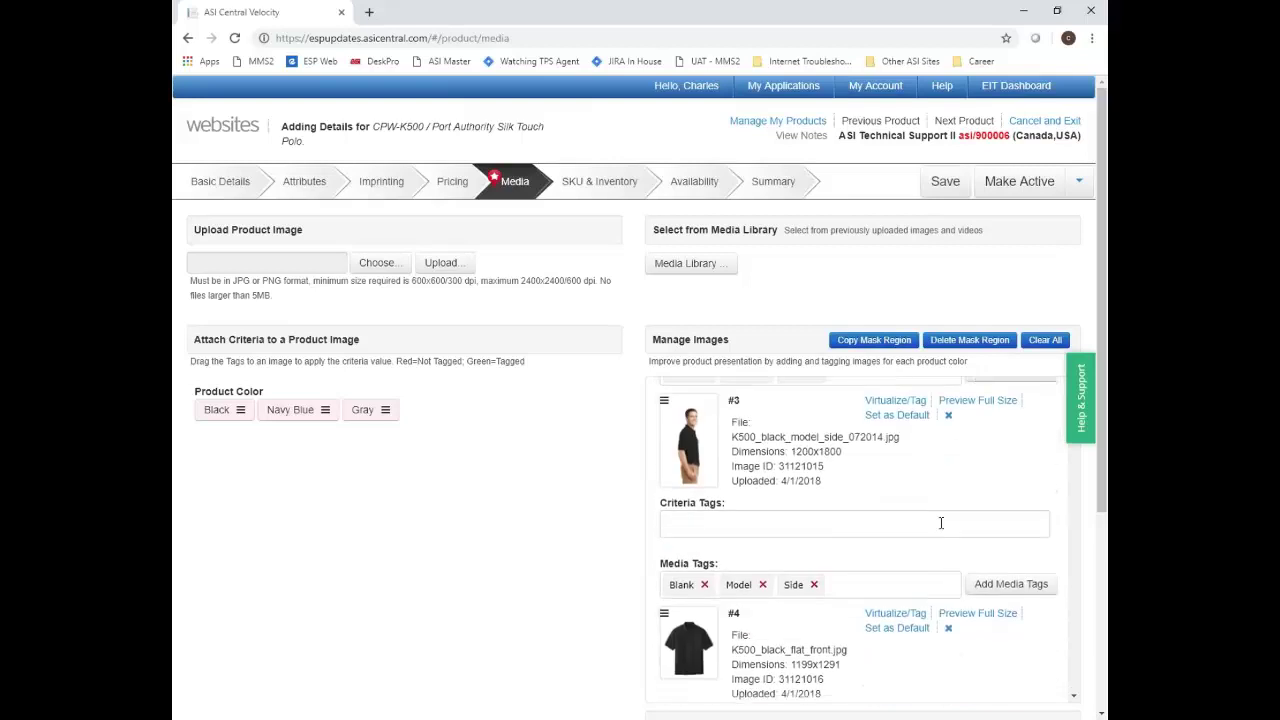
{"action": "scroll", "coordinate": [929, 512], "scroll_direction": "down", "scroll_amount": 10}
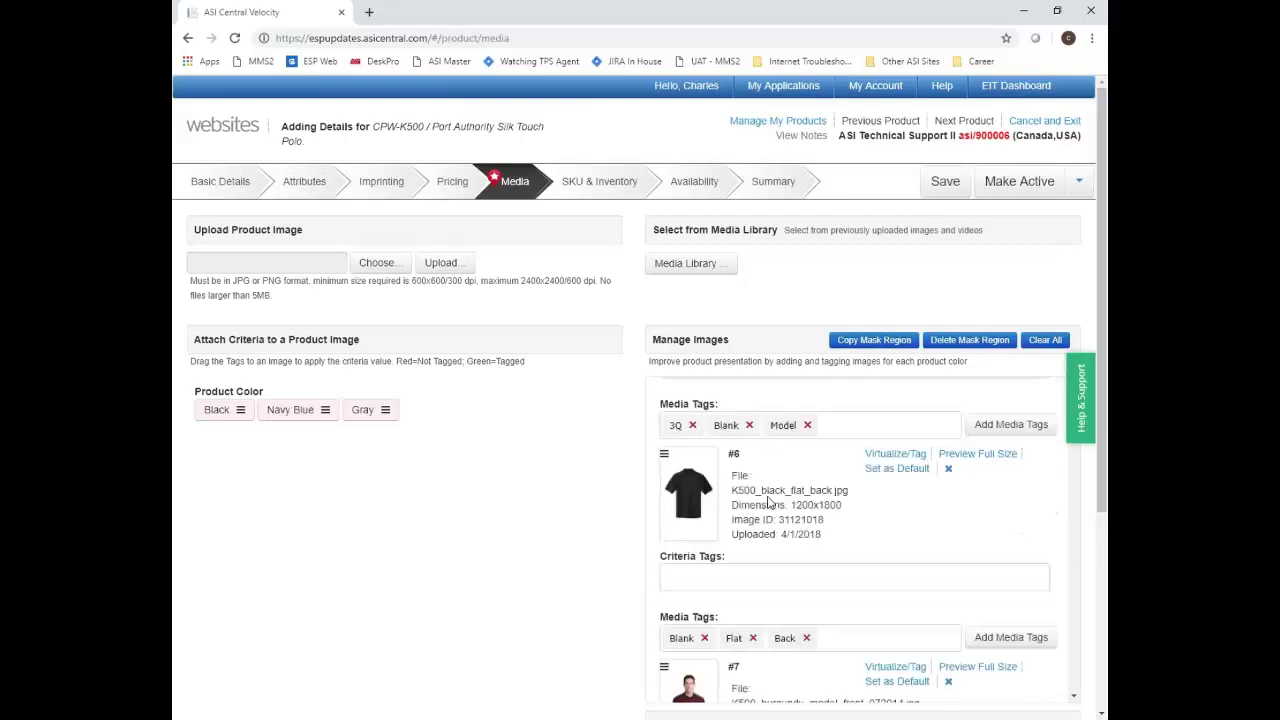
{"action": "left_click", "coordinate": [948, 564]}
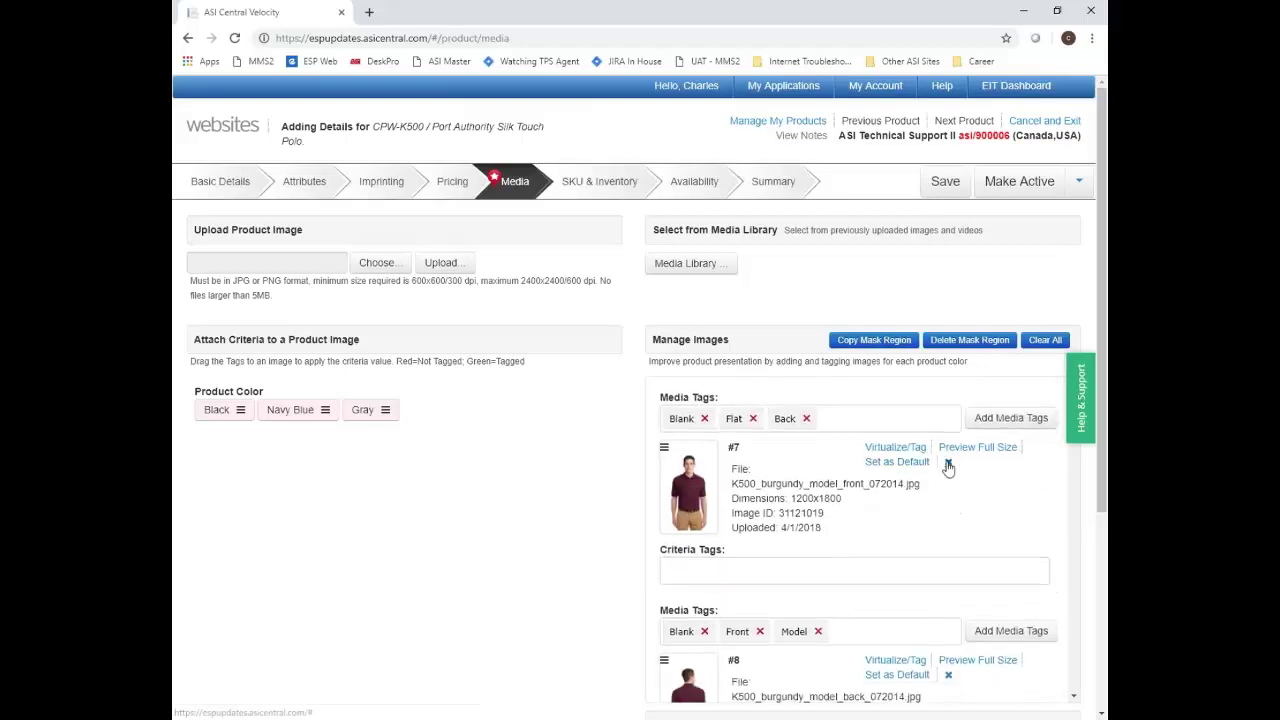
{"action": "left_click", "coordinate": [948, 466]}
{"action": "left_click", "coordinate": [948, 466]}
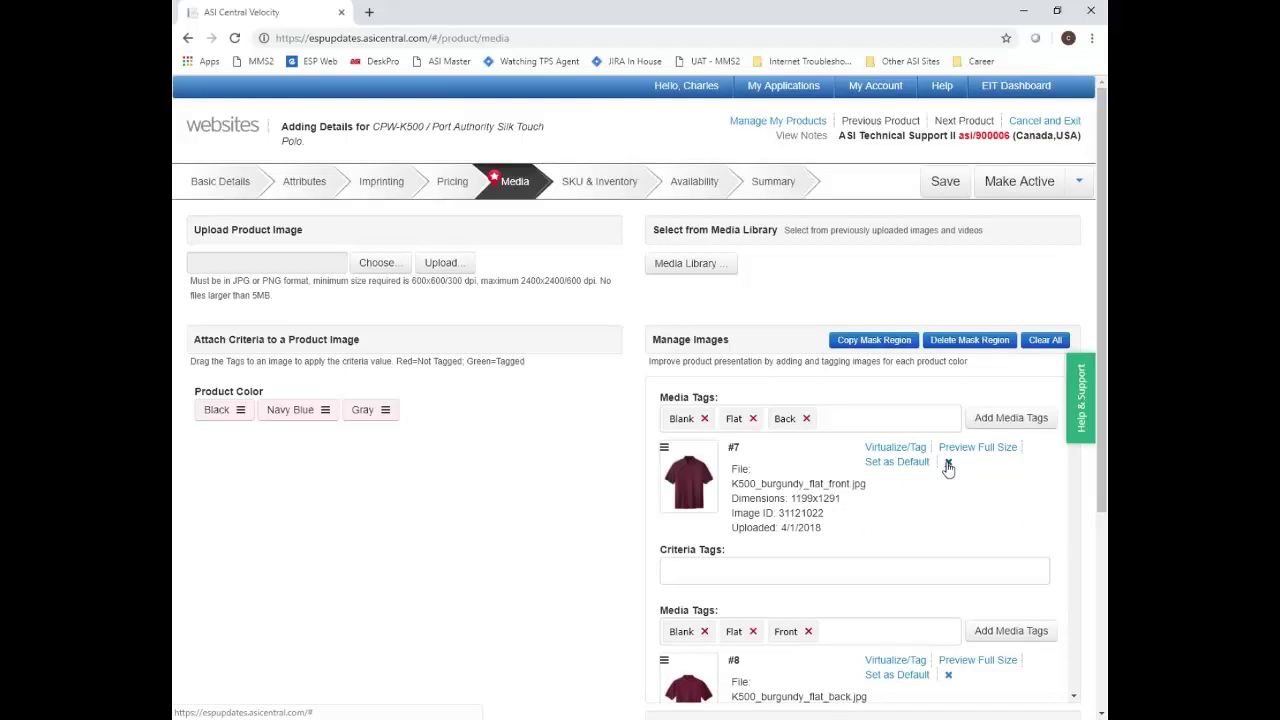
{"action": "left_click", "coordinate": [948, 466]}
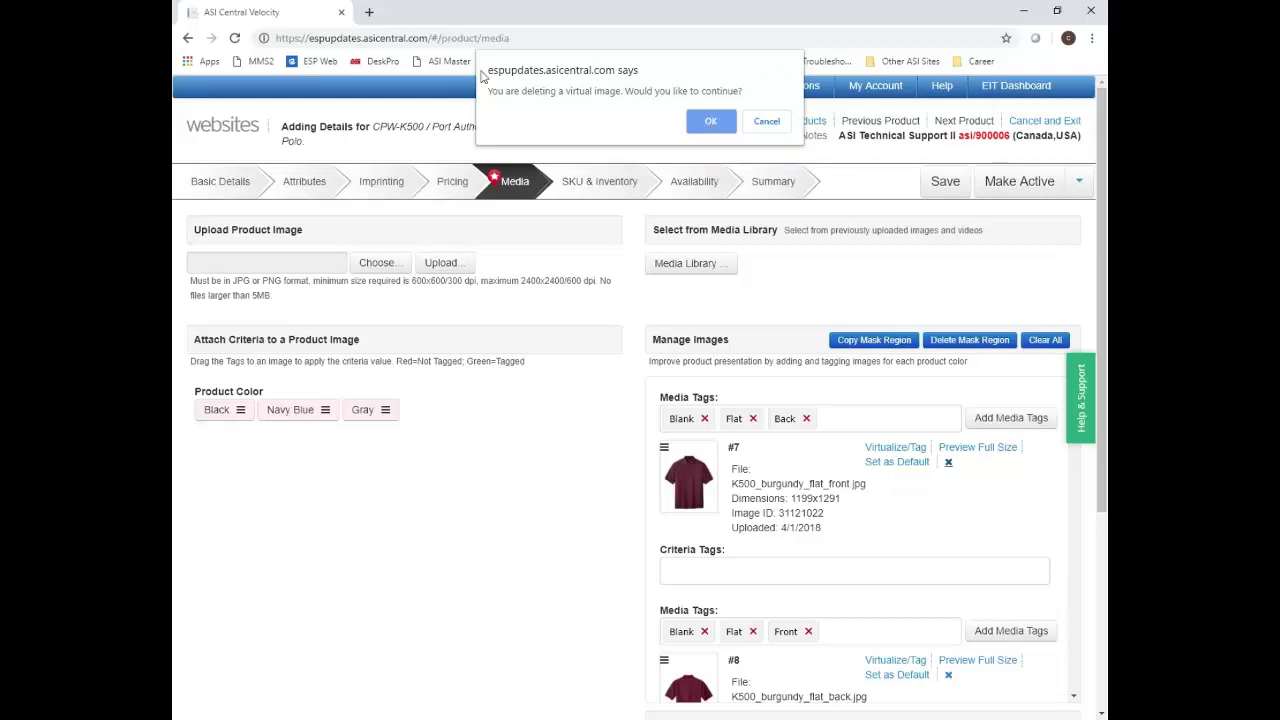
{"action": "left_click", "coordinate": [712, 124]}
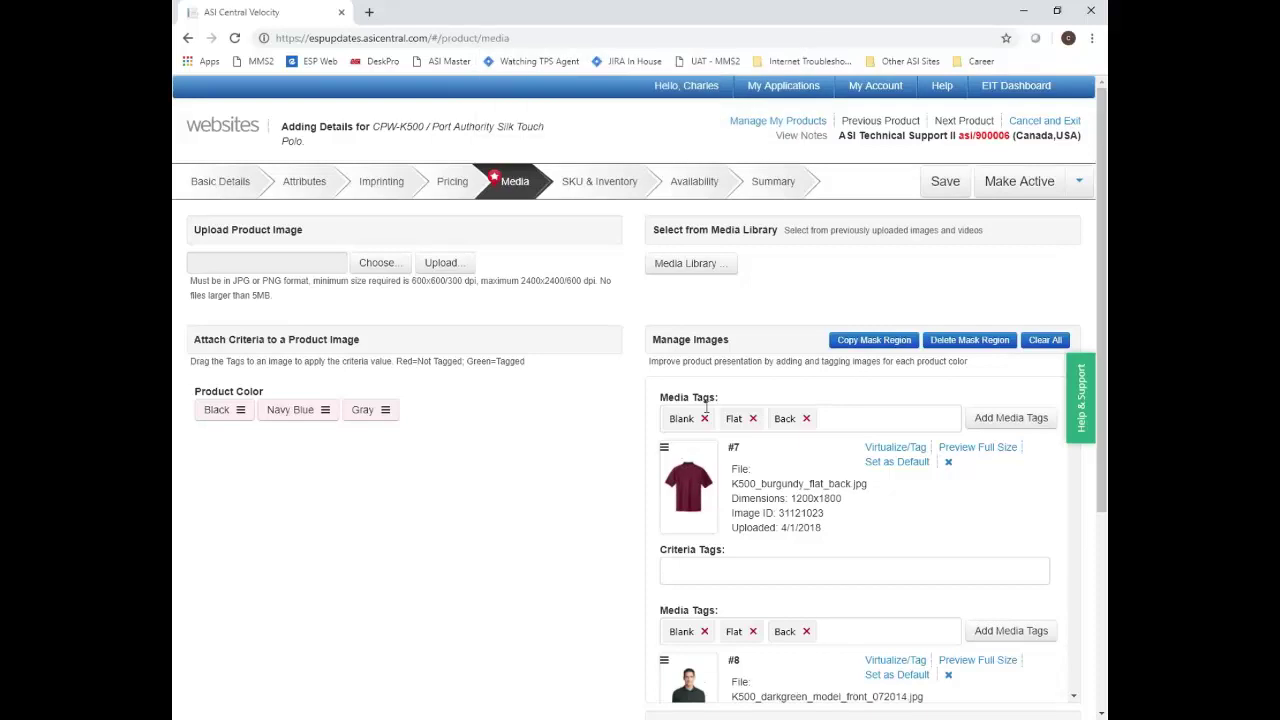
{"action": "left_click", "coordinate": [948, 463]}
{"action": "left_click", "coordinate": [709, 123]}
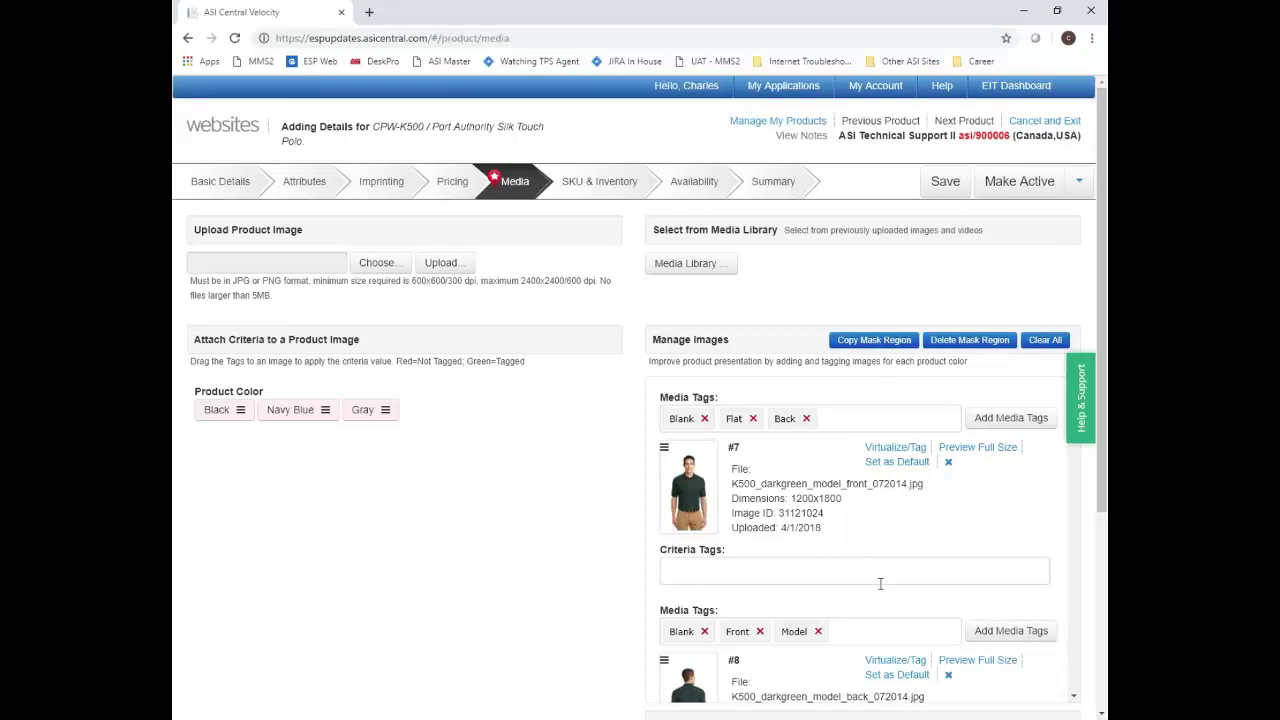
Remove all dark green polo images, both model and flat views, accepting deletion of the virtual images
{"action": "left_click", "coordinate": [948, 463]}
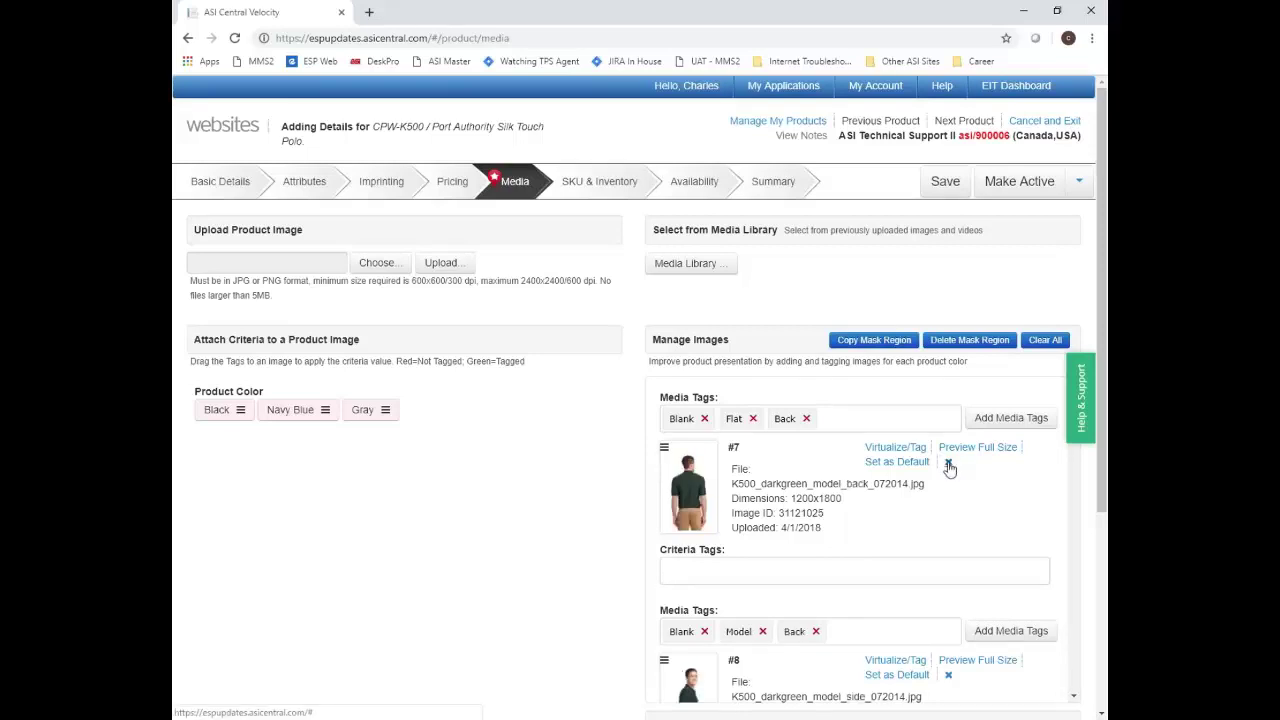
{"action": "left_click", "coordinate": [948, 463]}
{"action": "left_click", "coordinate": [948, 463]}
{"action": "left_click", "coordinate": [948, 463]}
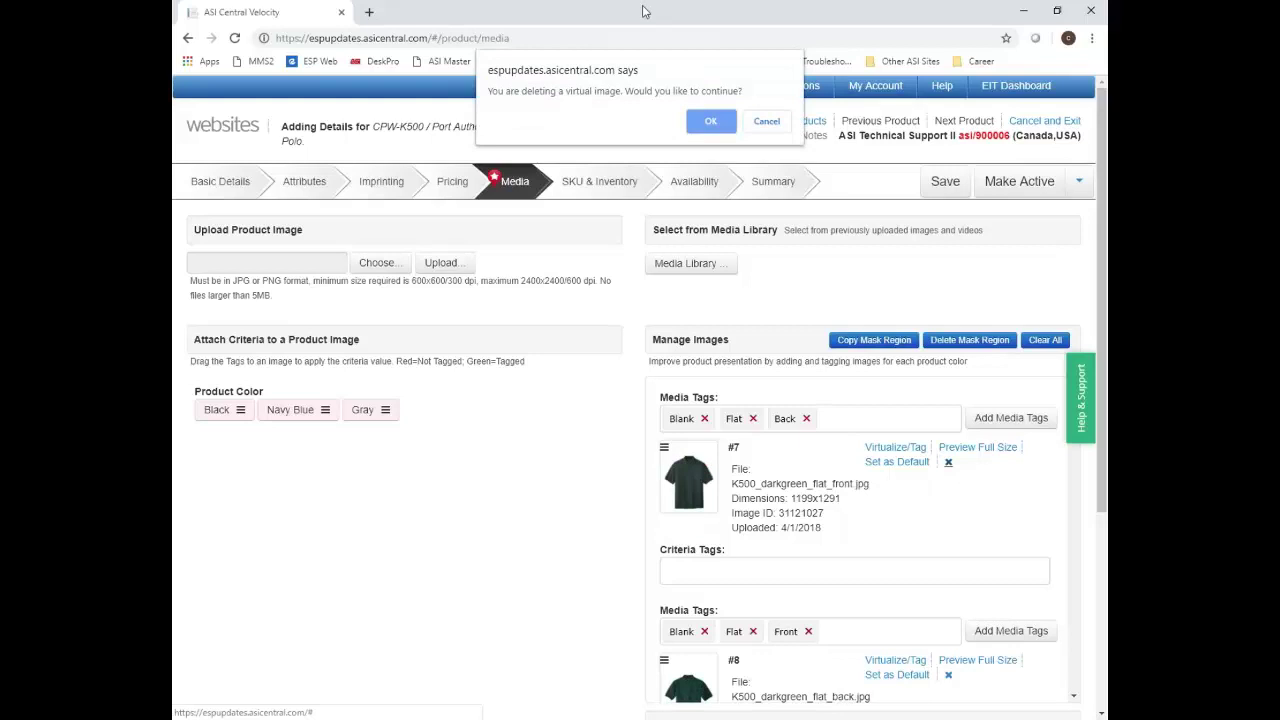
{"action": "key", "text": "Return"}
{"action": "left_click", "coordinate": [949, 463]}
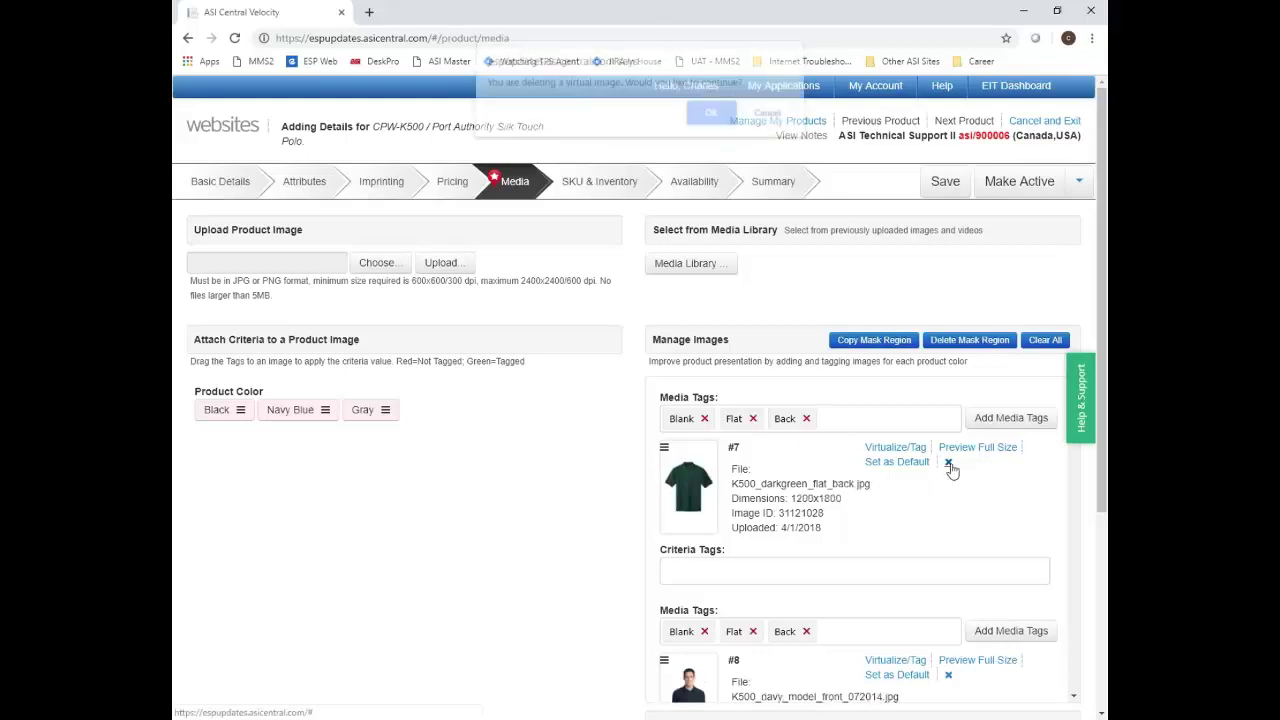
{"action": "left_click", "coordinate": [700, 120]}
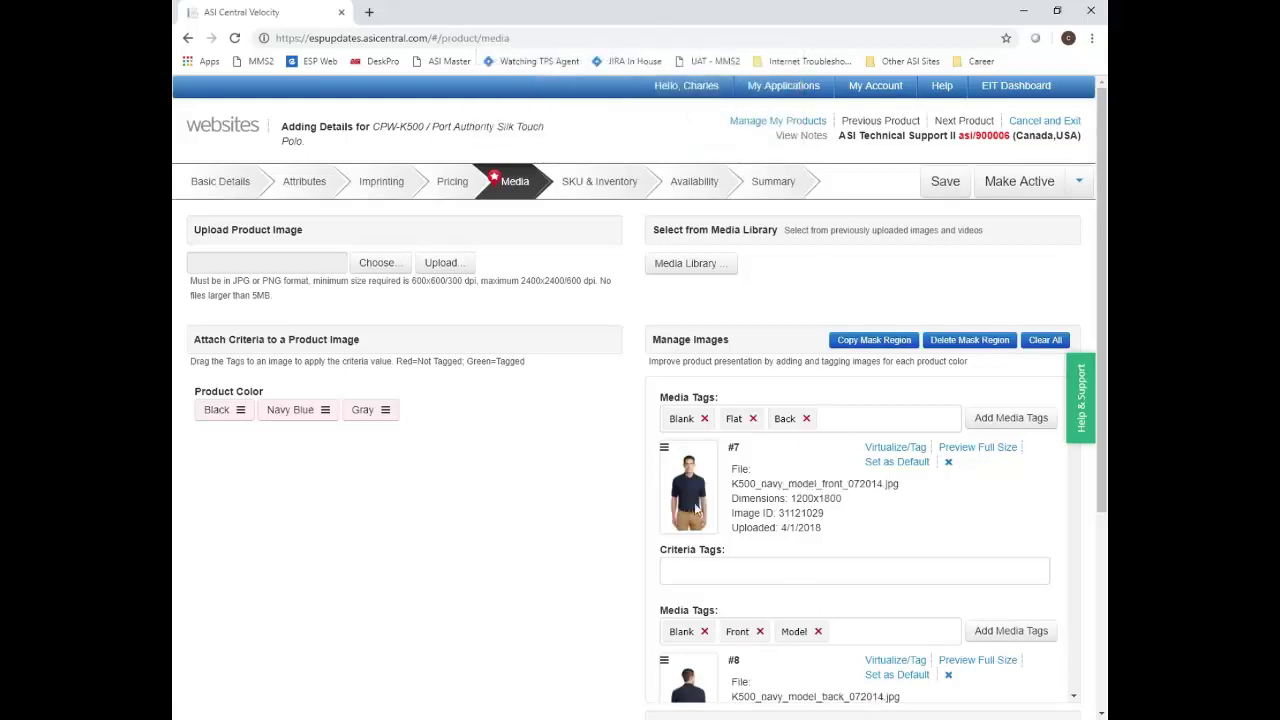
{"action": "scroll", "coordinate": [812, 610], "scroll_direction": "down", "scroll_amount": 10}
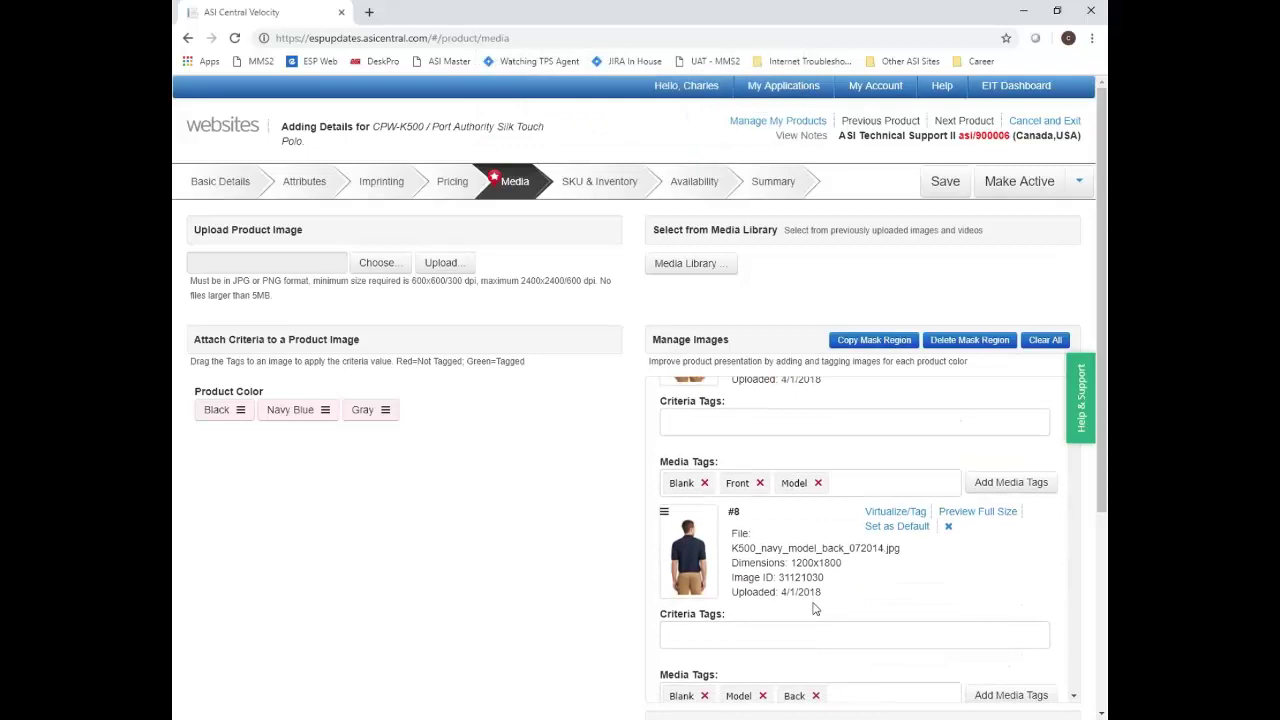
{"action": "scroll", "coordinate": [815, 580], "scroll_direction": "up", "scroll_amount": 10}
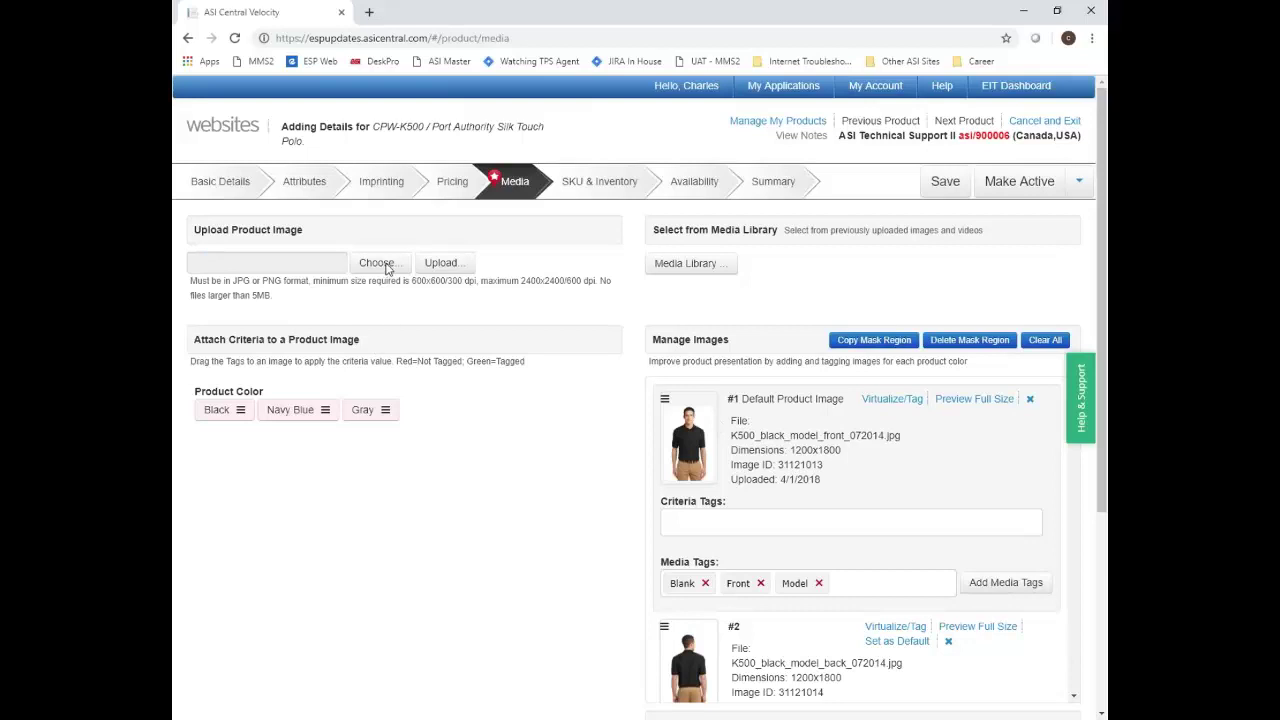
{"action": "left_click", "coordinate": [387, 263]}
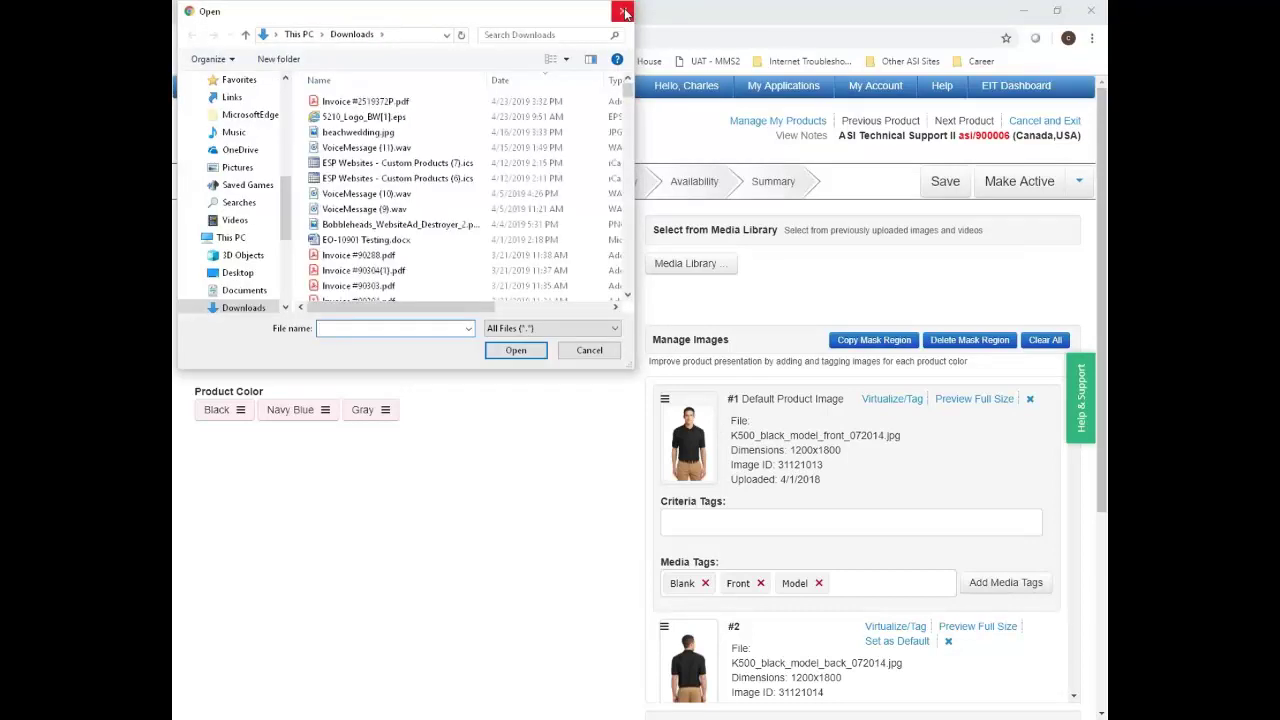
{"action": "left_click", "coordinate": [623, 12]}
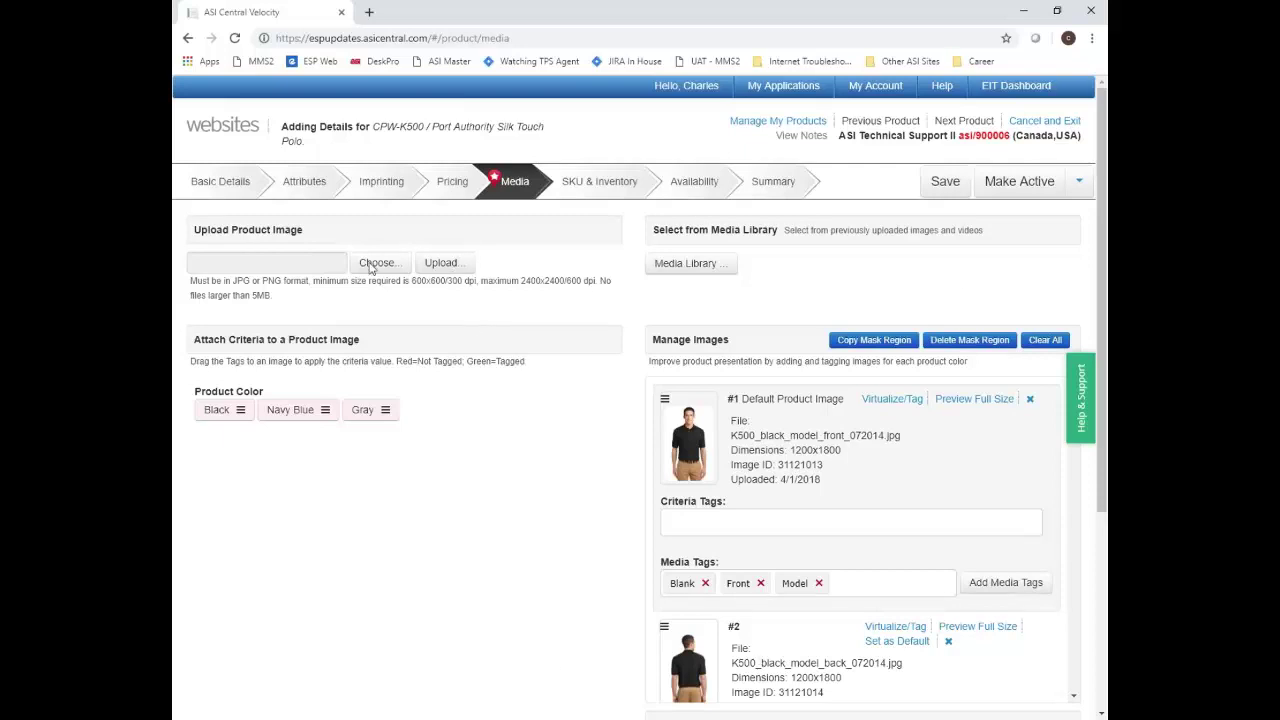
{"action": "left_click", "coordinate": [370, 266]}
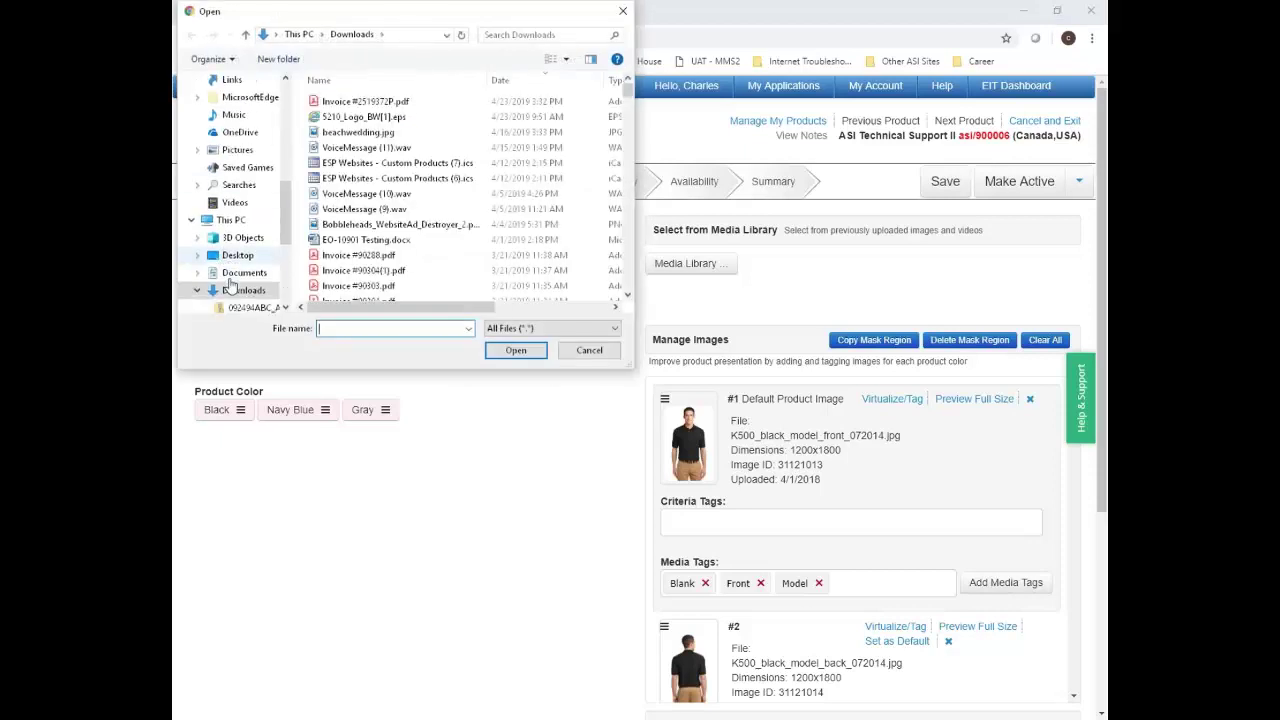
{"action": "scroll", "coordinate": [250, 288], "scroll_direction": "down", "scroll_amount": 1}
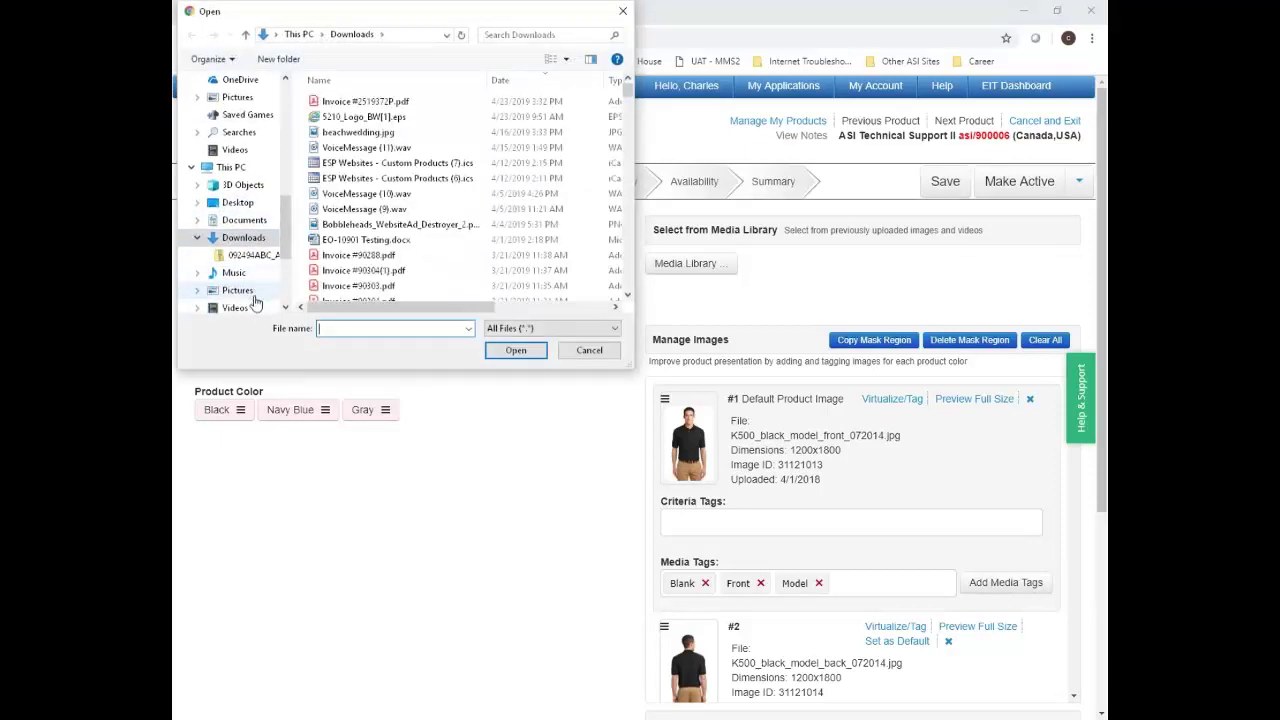
{"action": "left_click", "coordinate": [236, 290]}
{"action": "double_click", "coordinate": [420, 118]}
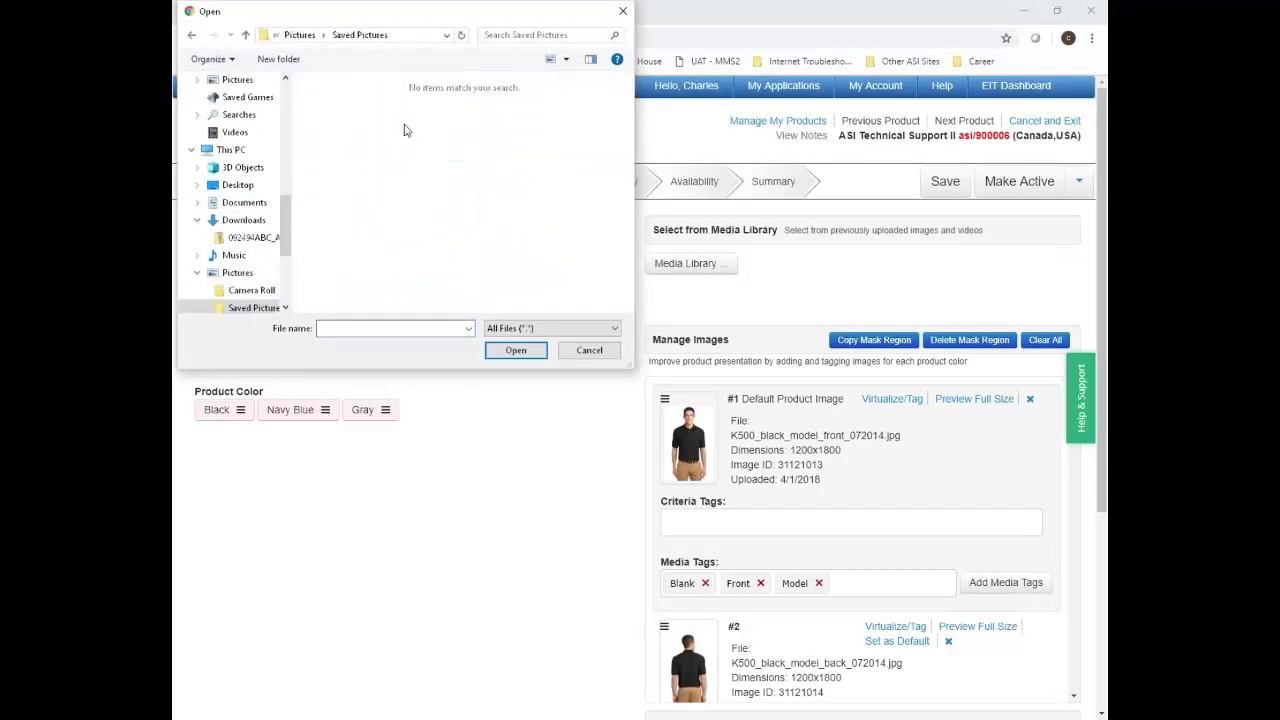
{"action": "key", "text": "Escape"}
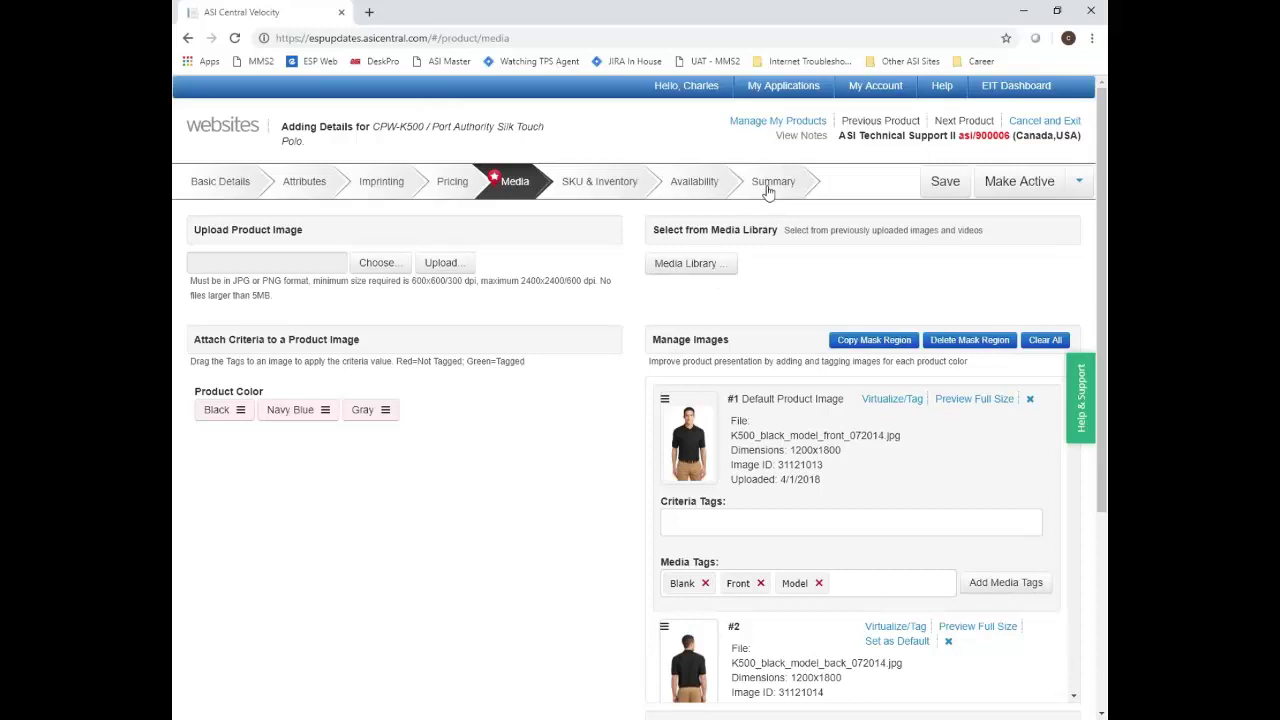
Open the product summary and review the polo's description, attributes, imprint details and price grid
{"action": "left_click", "coordinate": [758, 180]}
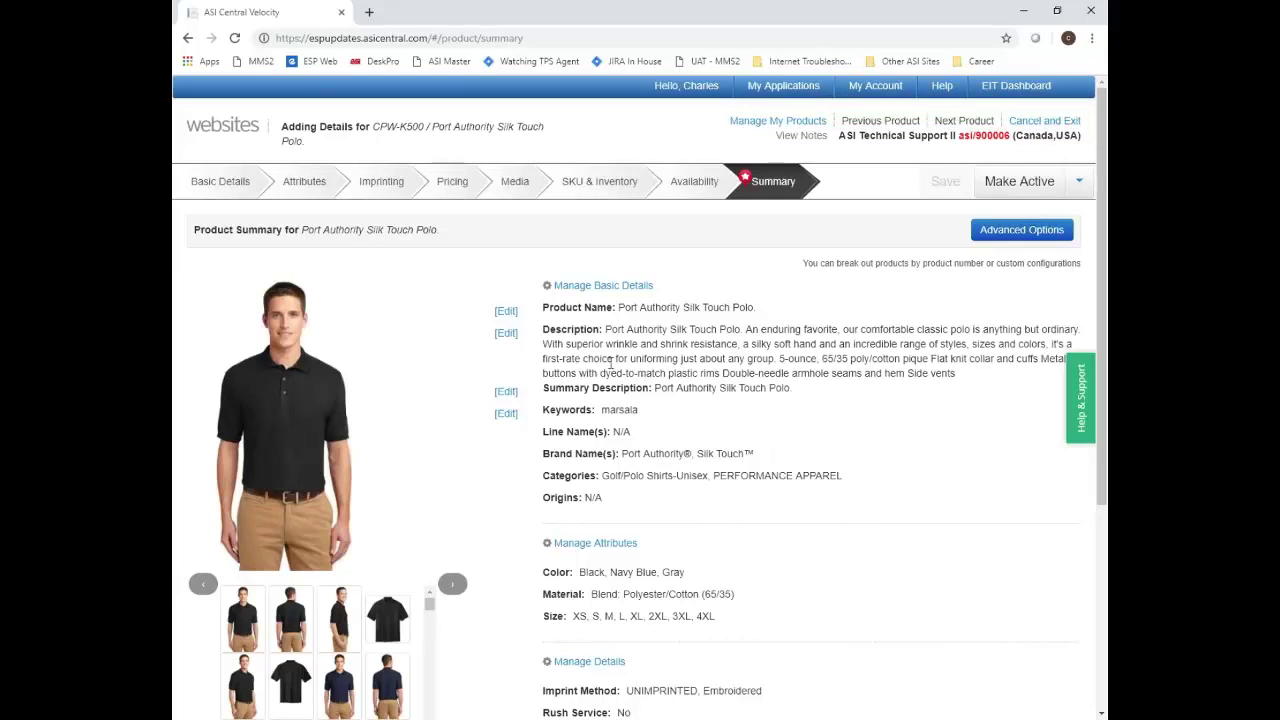
{"action": "left_click", "coordinate": [508, 334]}
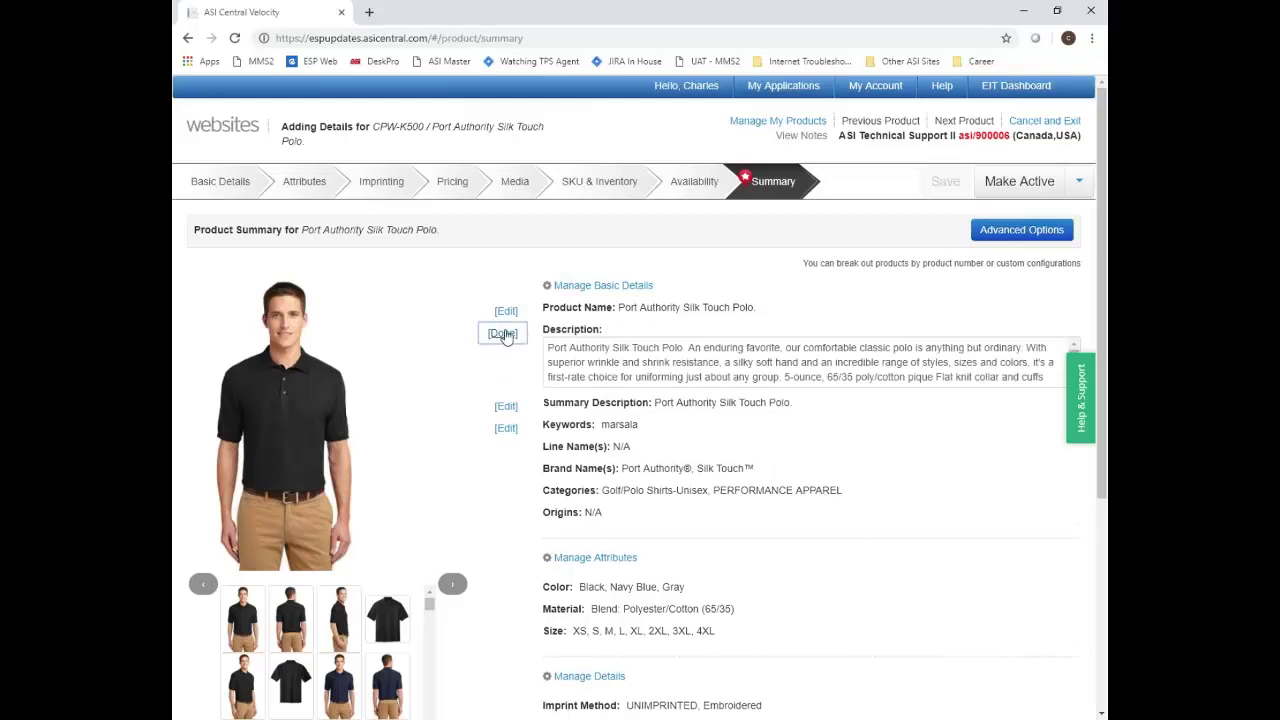
{"action": "scroll", "coordinate": [1041, 372], "scroll_direction": "down", "scroll_amount": 5}
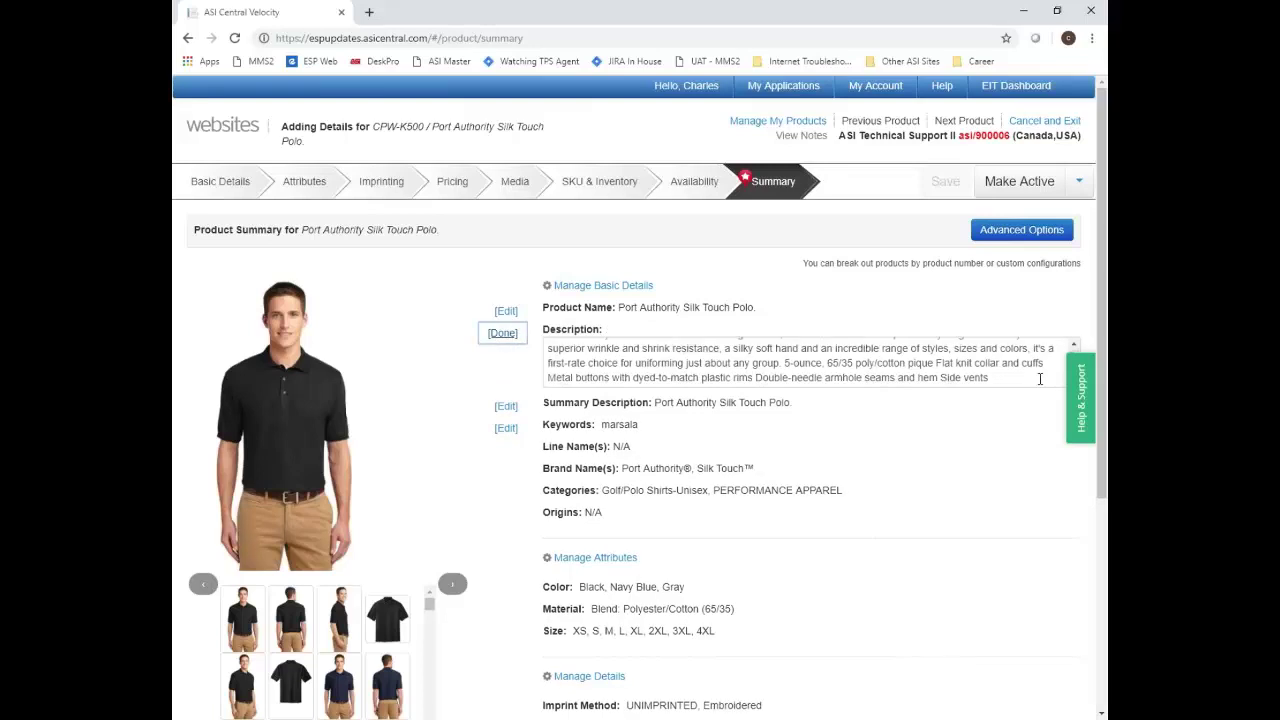
{"action": "scroll", "coordinate": [889, 397], "scroll_direction": "up", "scroll_amount": 5}
{"action": "scroll", "coordinate": [727, 352], "scroll_direction": "up", "scroll_amount": 2}
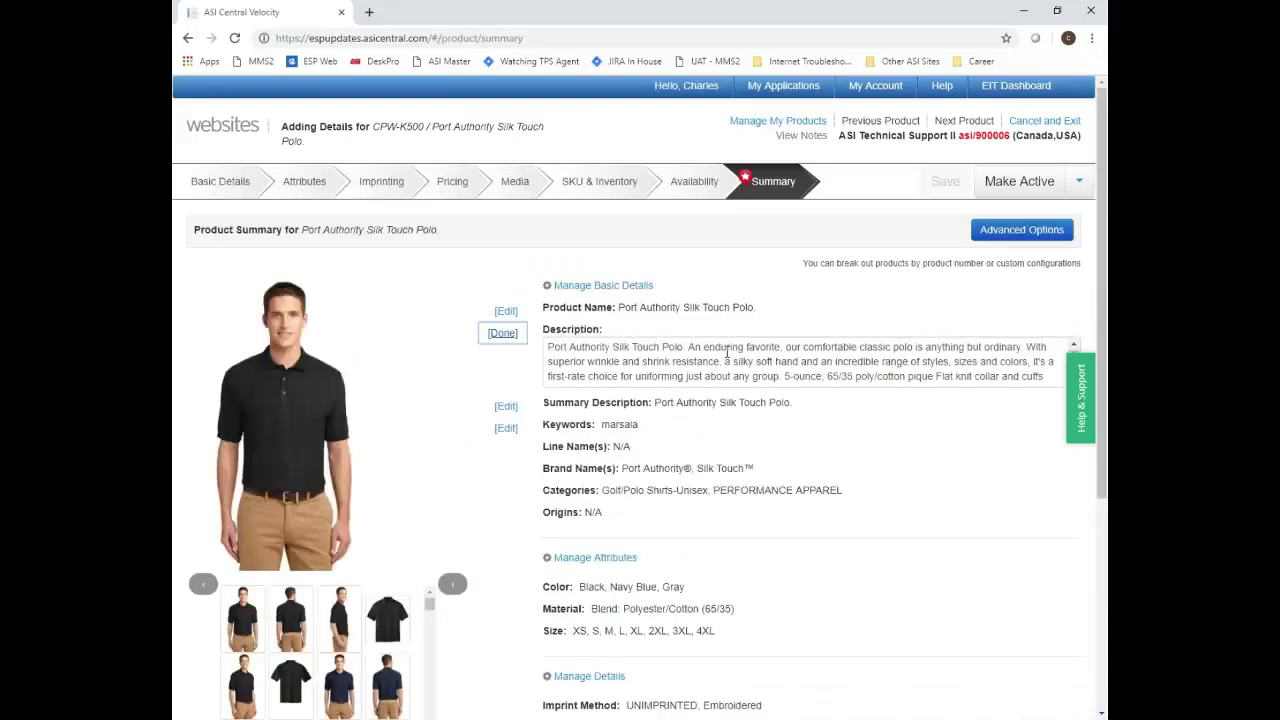
{"action": "left_click", "coordinate": [503, 334]}
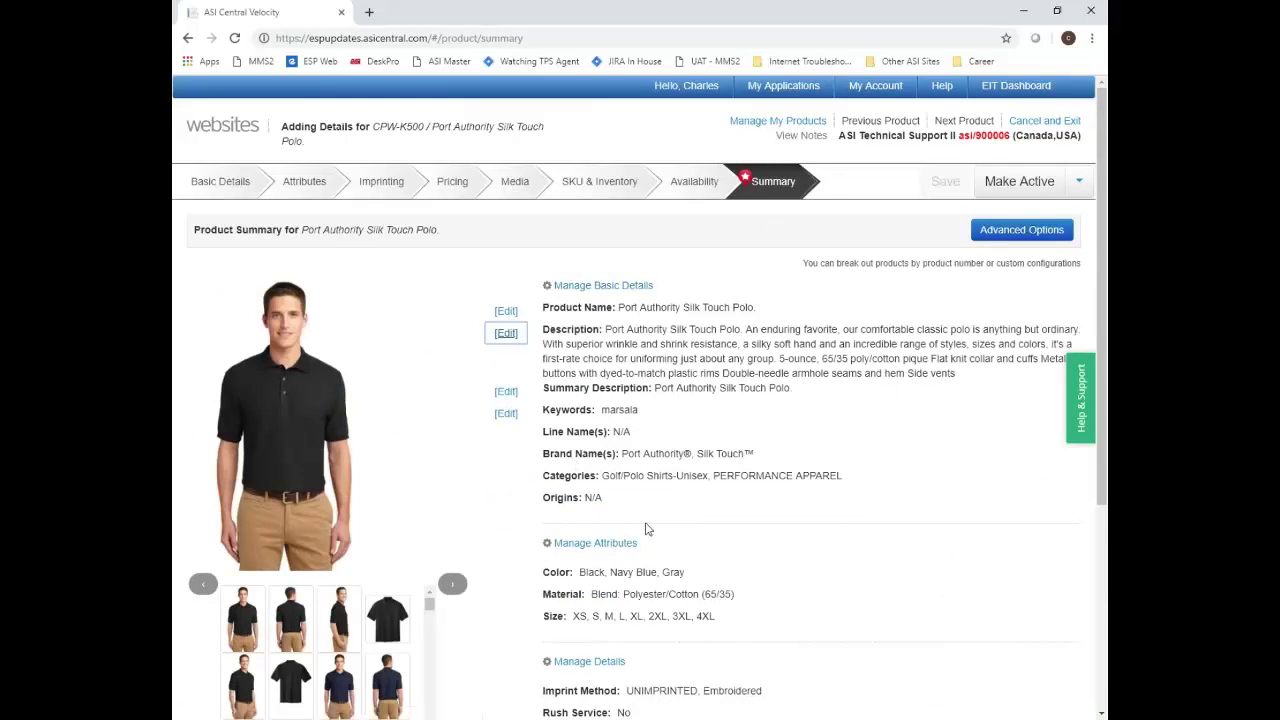
{"action": "scroll", "coordinate": [588, 378], "scroll_direction": "down", "scroll_amount": 2}
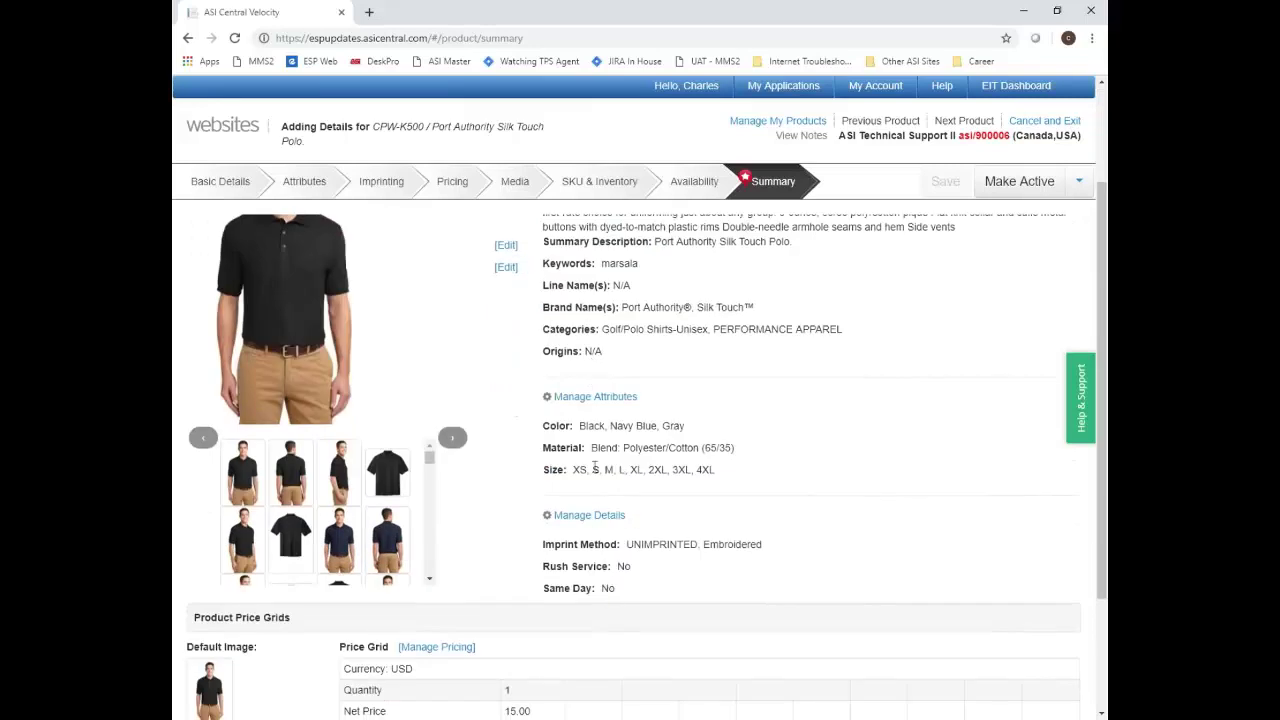
{"action": "scroll", "coordinate": [600, 565], "scroll_direction": "down", "scroll_amount": 1}
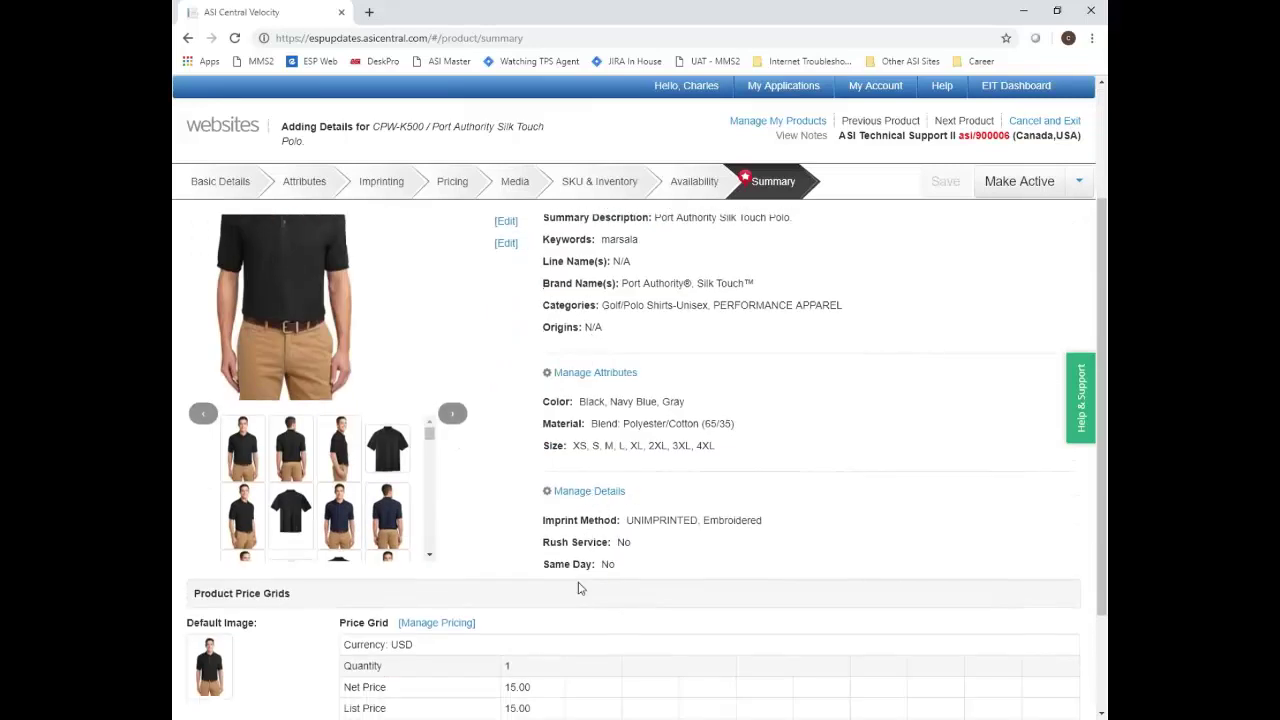
{"action": "scroll", "coordinate": [1006, 557], "scroll_direction": "up", "scroll_amount": 3}
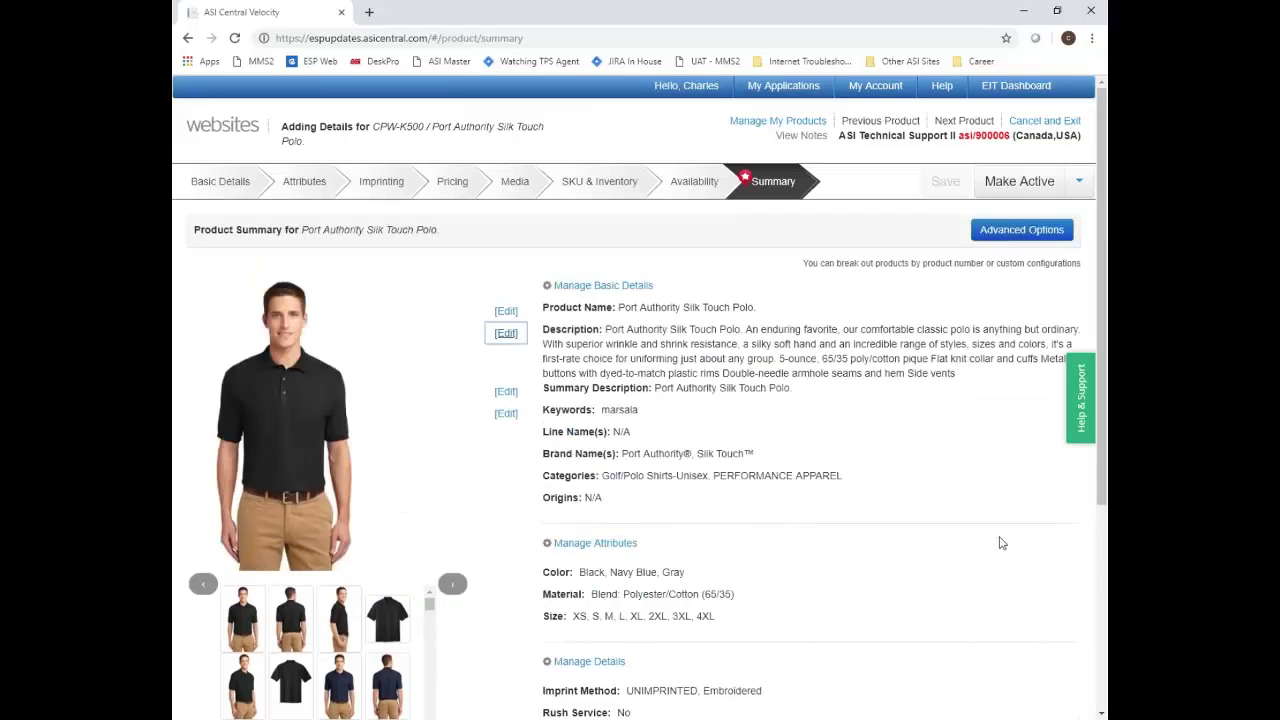
Make the Port Authority Silk Touch Polo product active and return to the list of managed products
{"action": "left_click", "coordinate": [995, 190]}
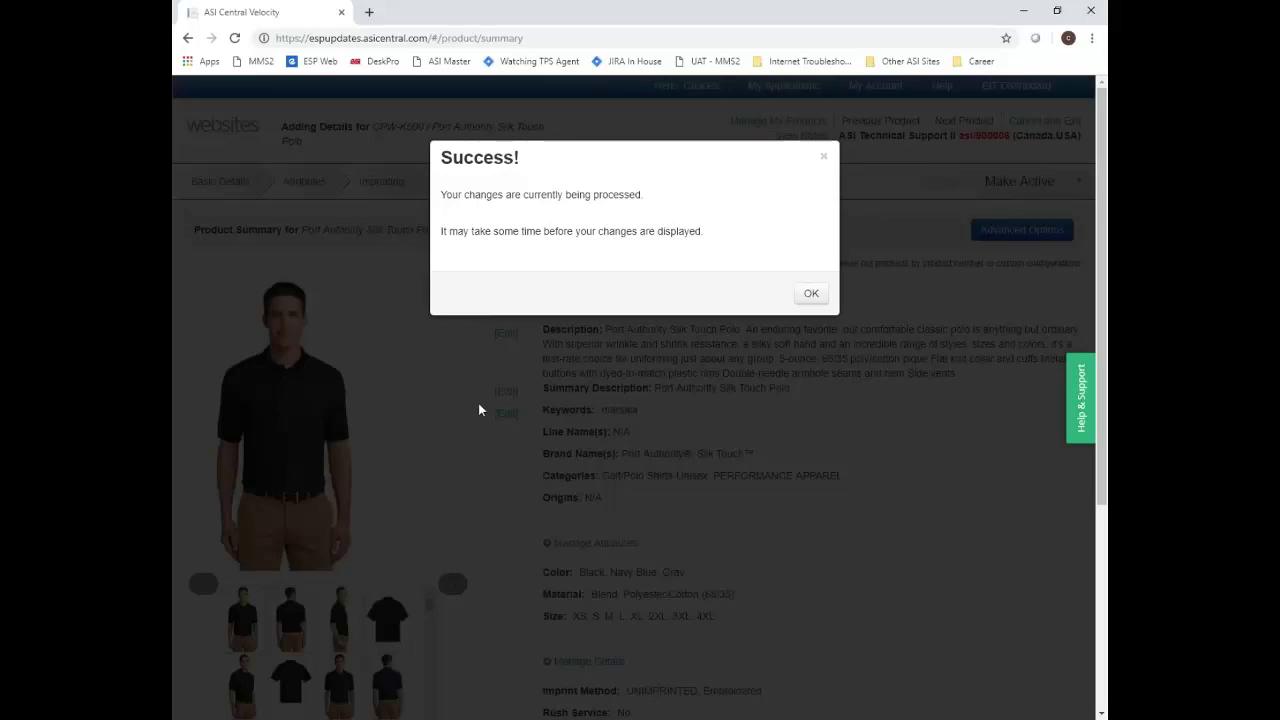
{"action": "left_click", "coordinate": [811, 296]}
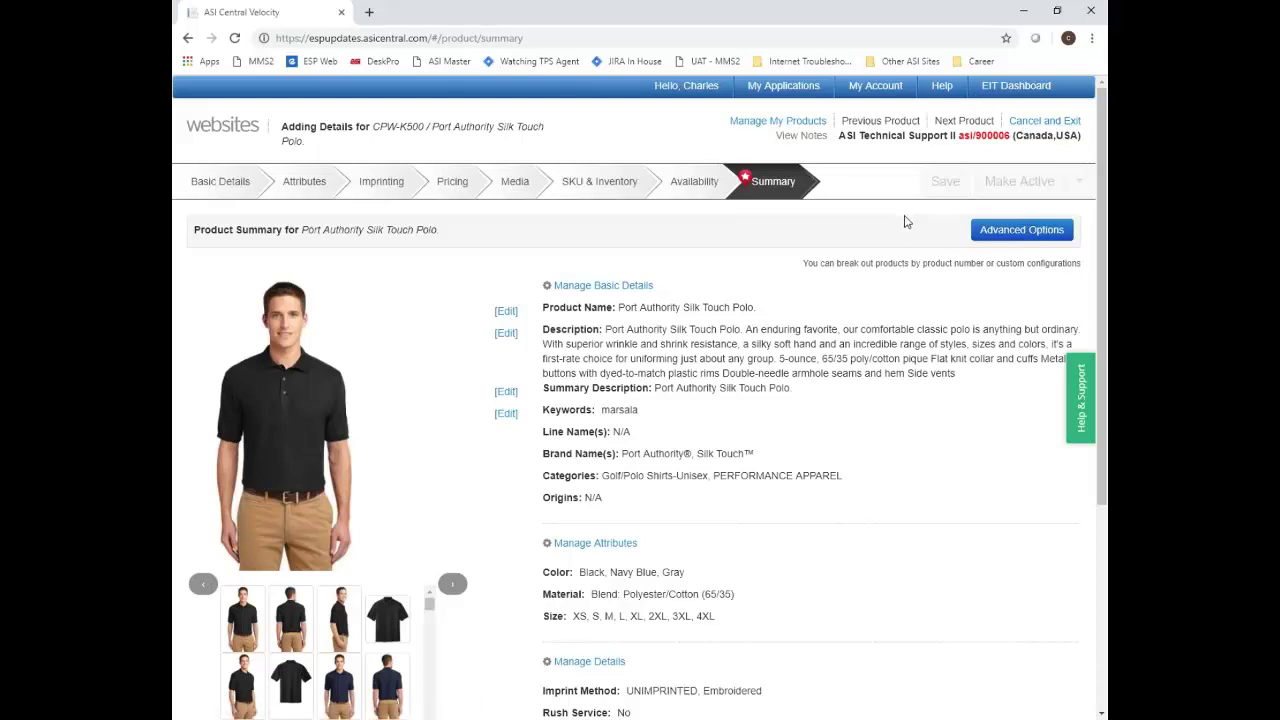
{"action": "left_click", "coordinate": [780, 125]}
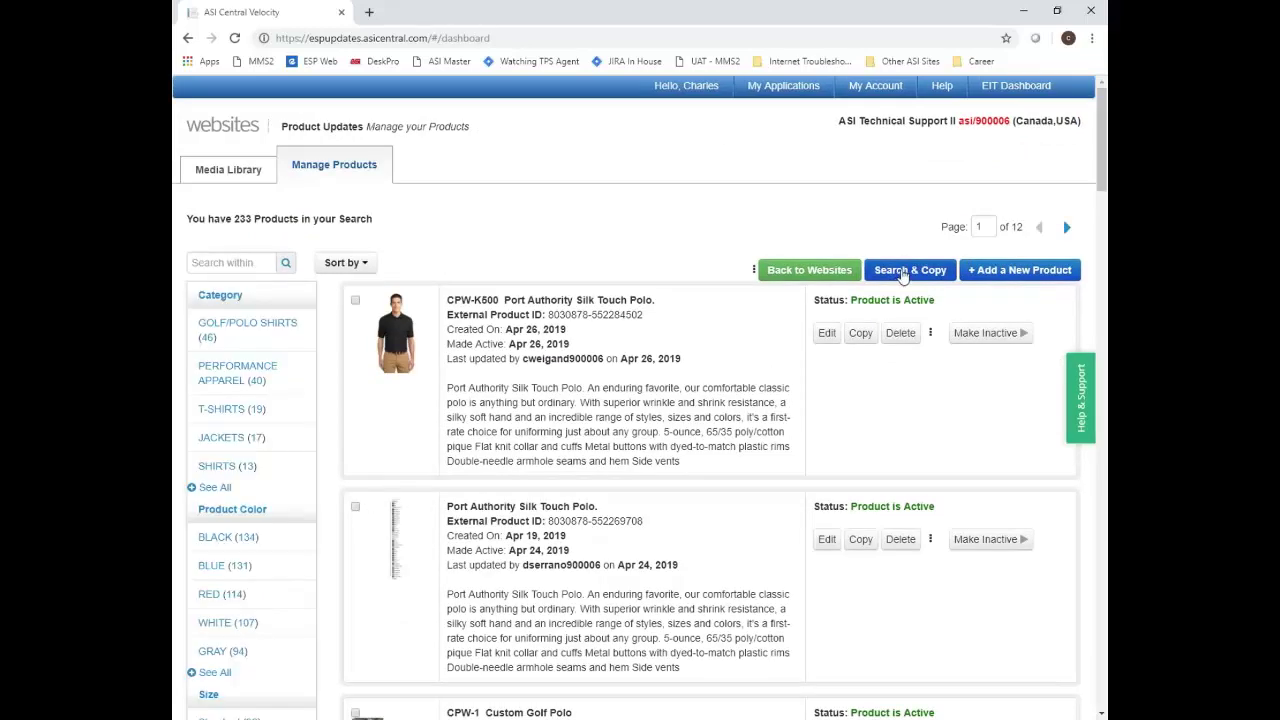
Add a new product named Custom Golf Polo with the description "Custom golf polo for custom product webinar" and product type Apparel & Outerwear
{"action": "left_click", "coordinate": [998, 271]}
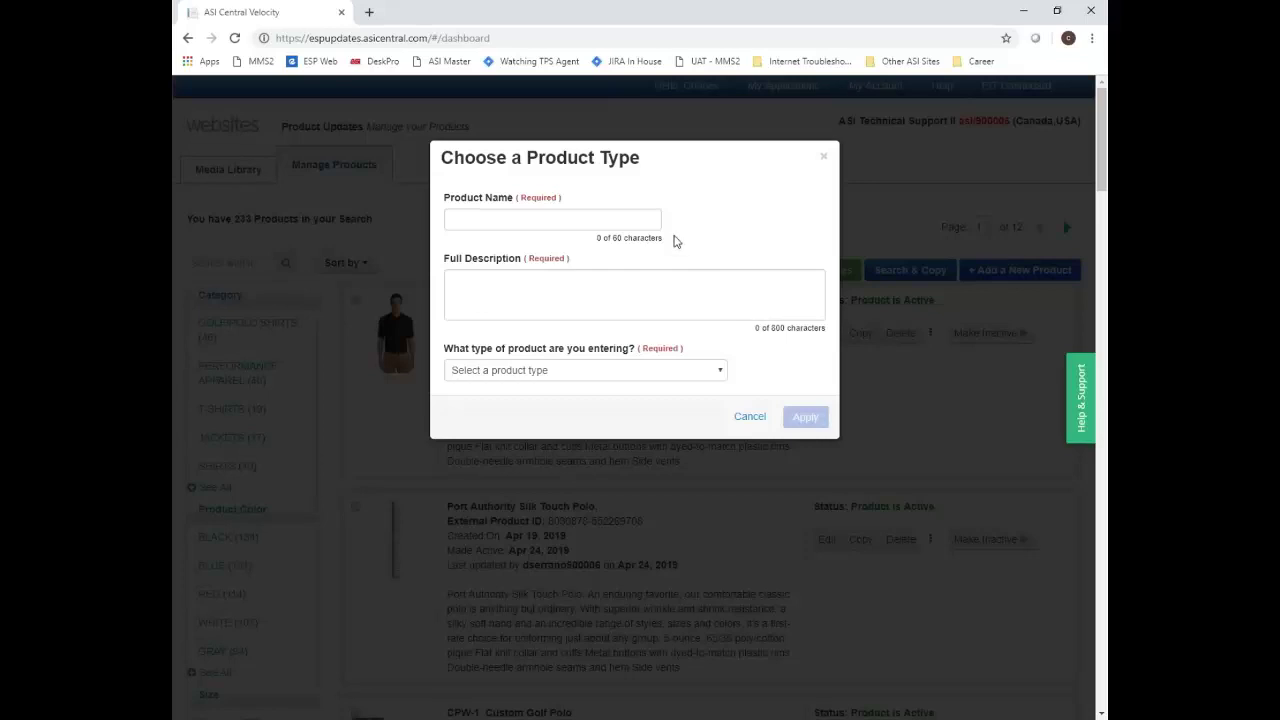
{"action": "left_click", "coordinate": [648, 219]}
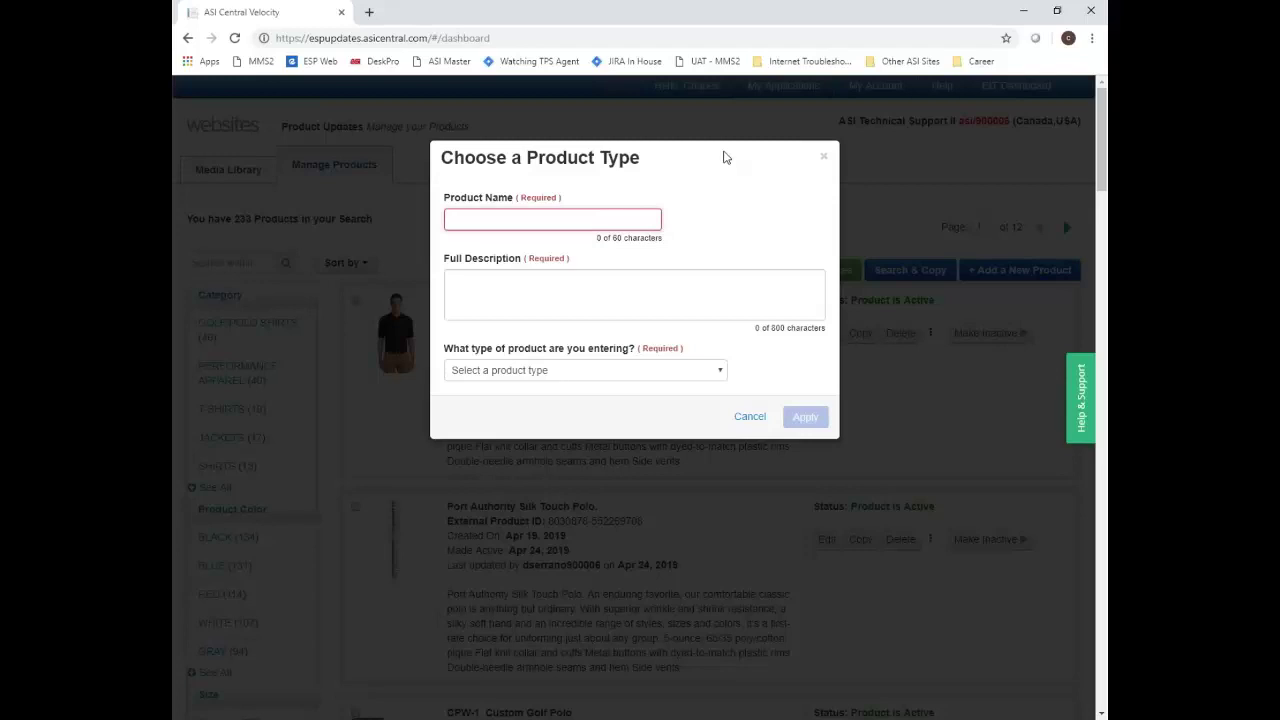
{"action": "type", "text": "Cu"}
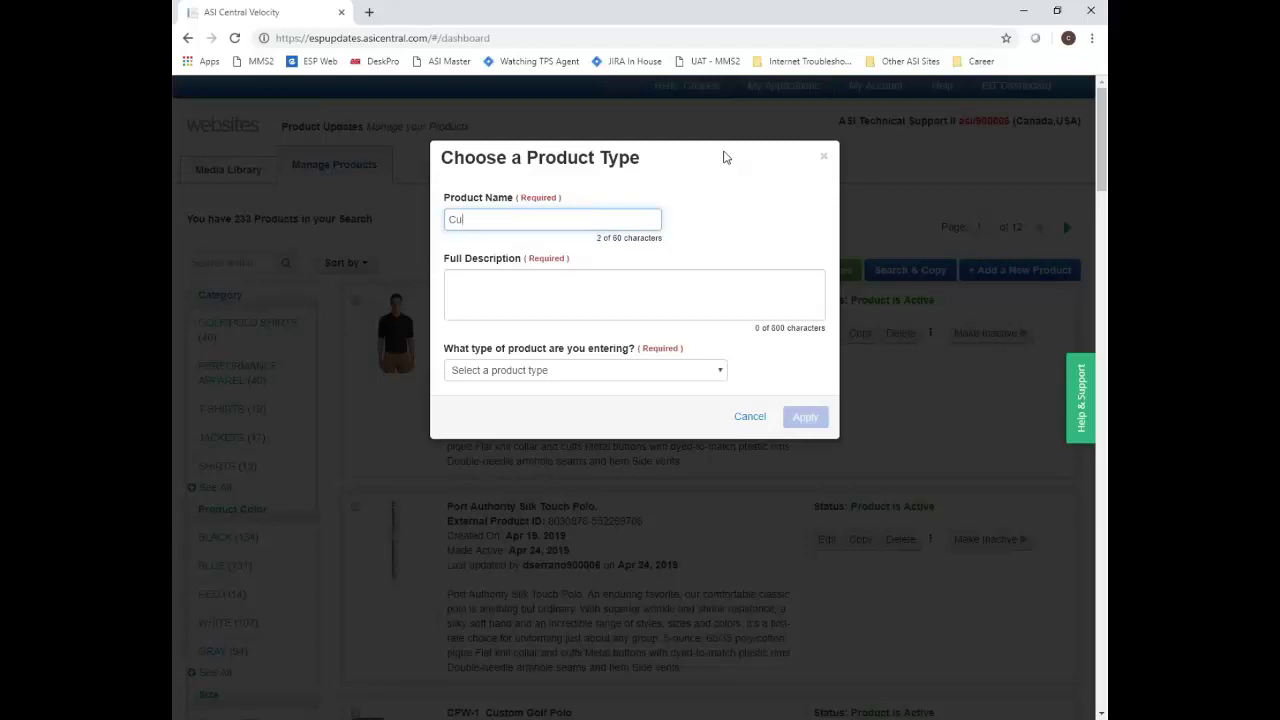
{"action": "type", "text": "stom Golf Polo"}
{"action": "key", "text": "Tab"}
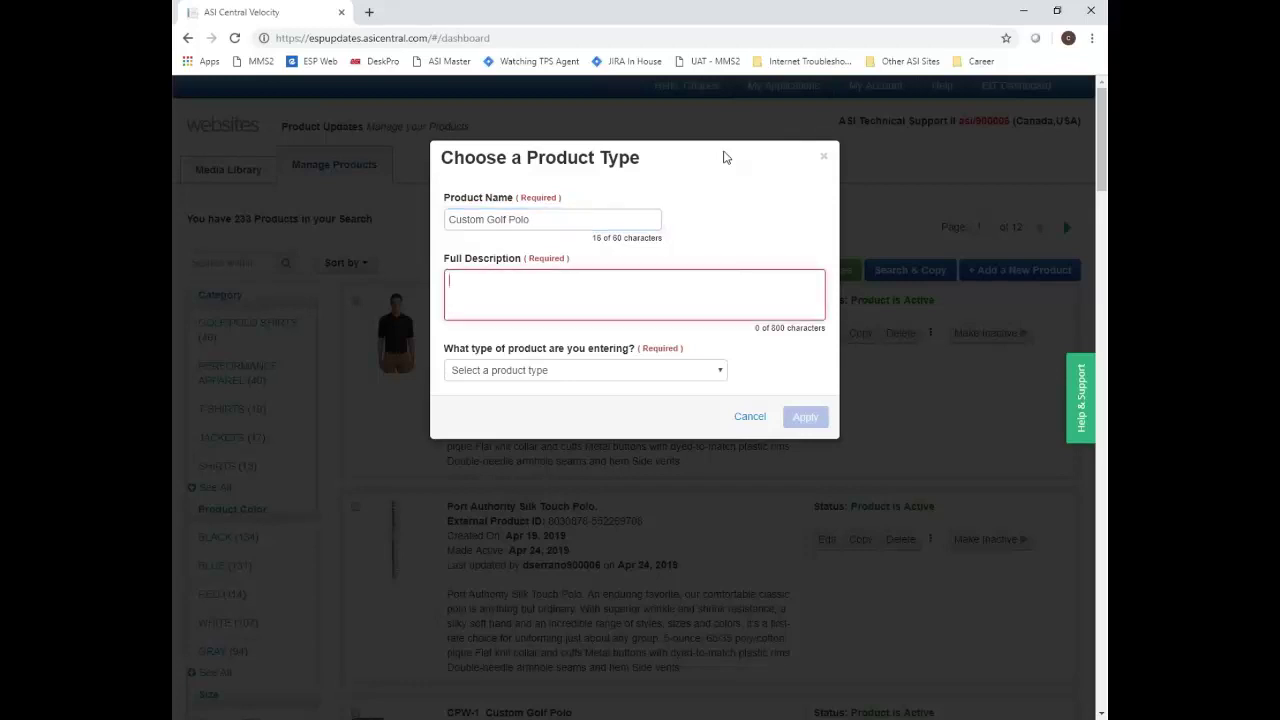
{"action": "type", "text": "Custom golf"}
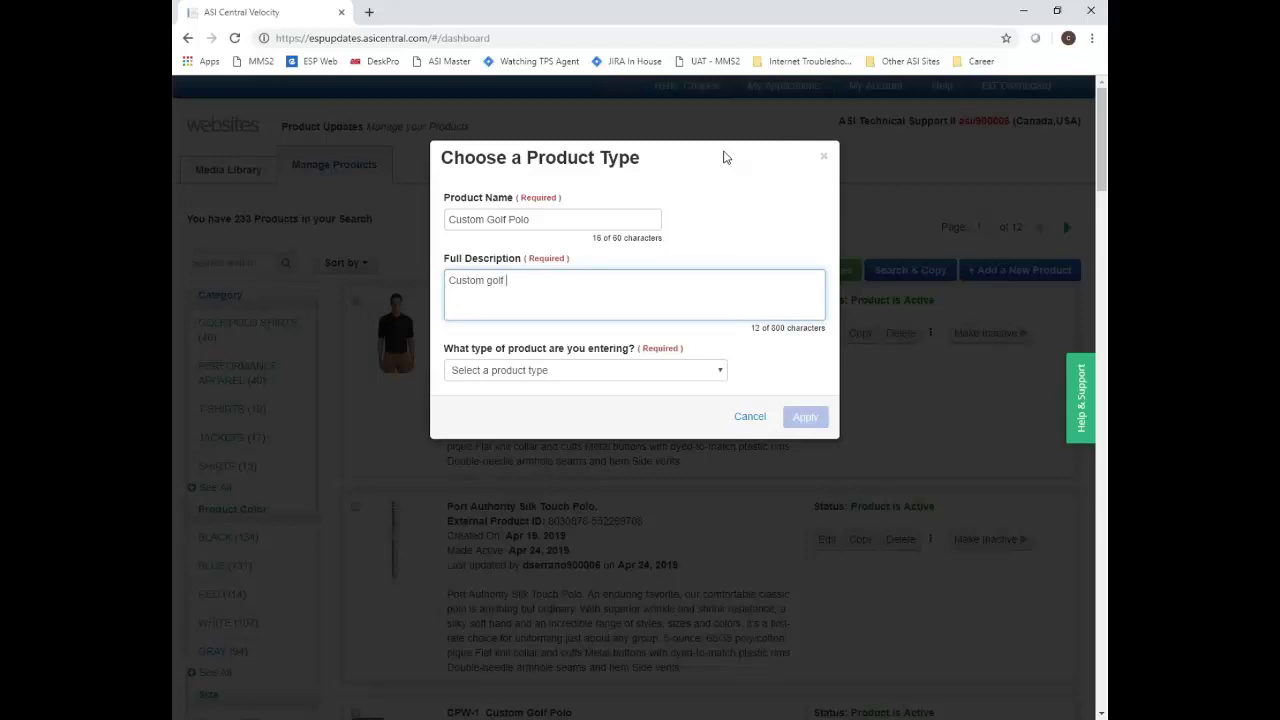
{"action": "type", "text": " polo for custom product webinar"}
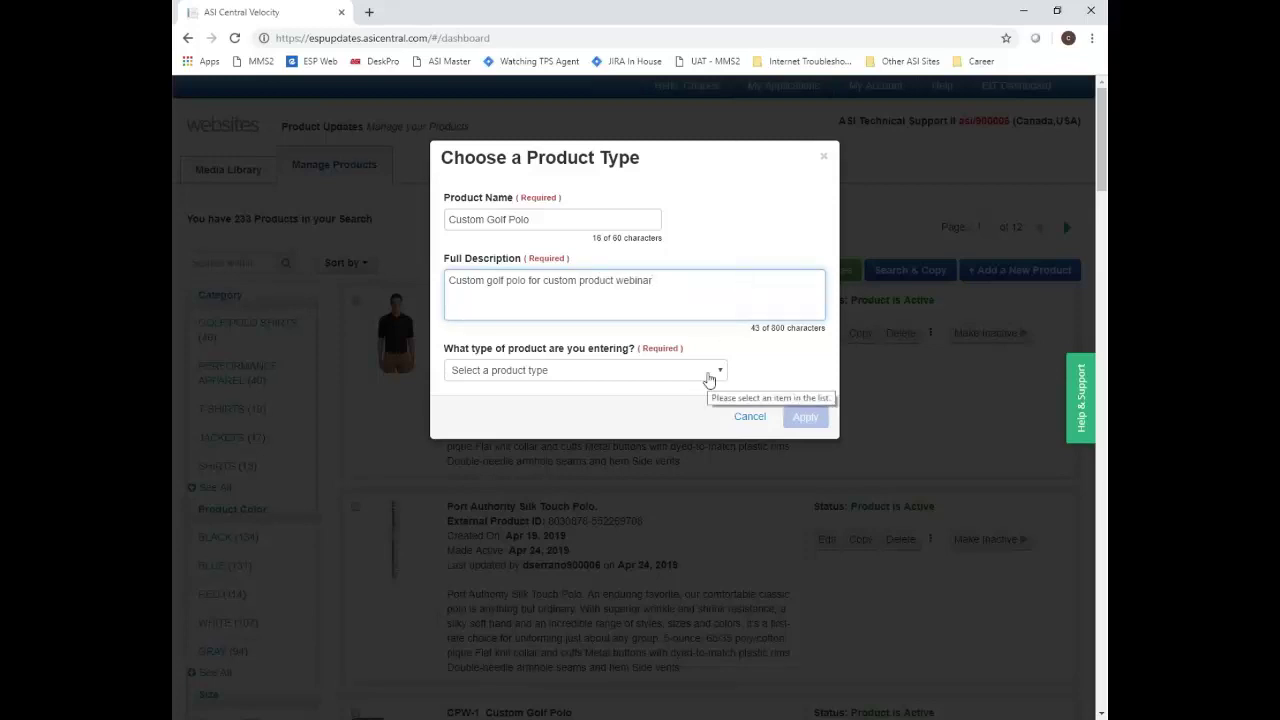
{"action": "left_click", "coordinate": [709, 376]}
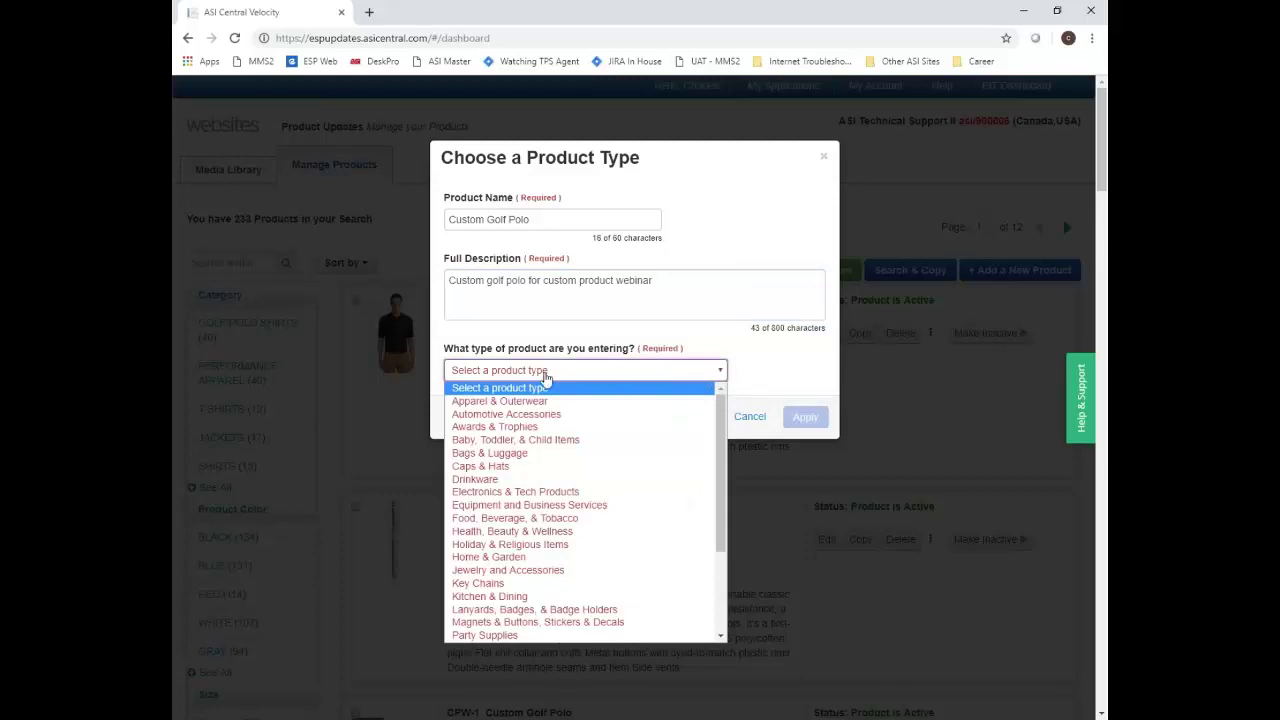
{"action": "left_click", "coordinate": [475, 403]}
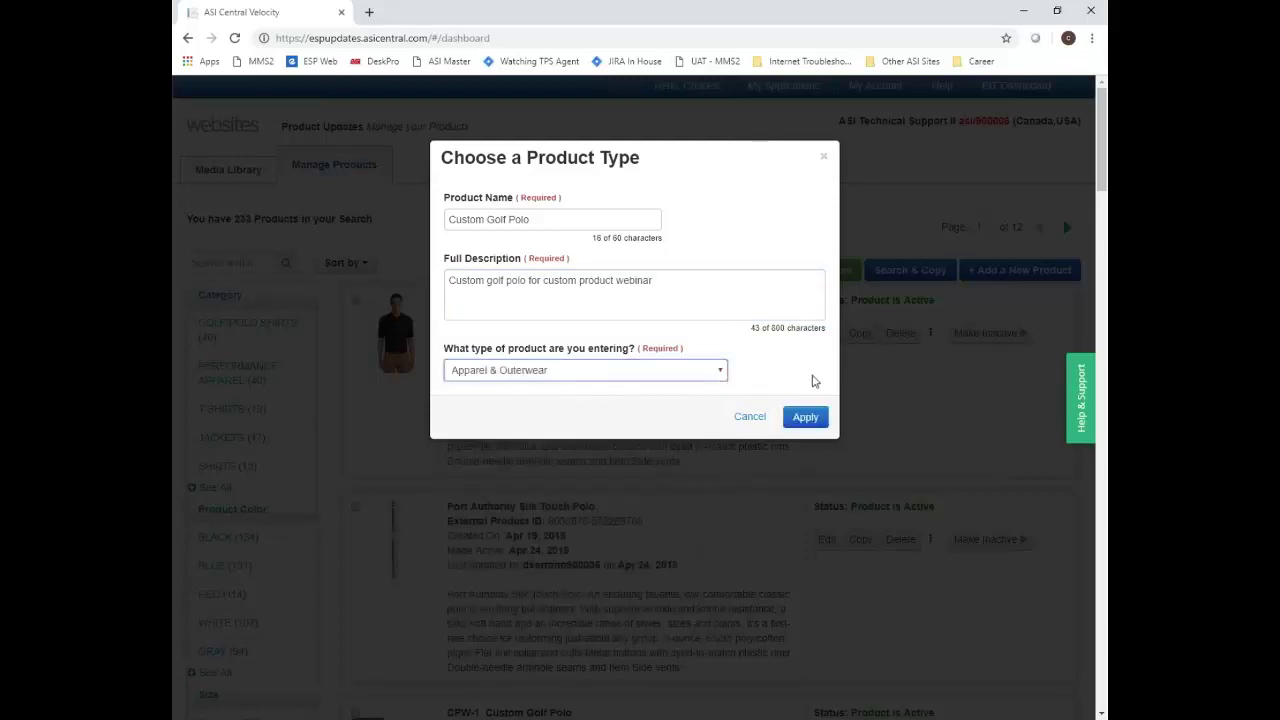
{"action": "left_click", "coordinate": [798, 420]}
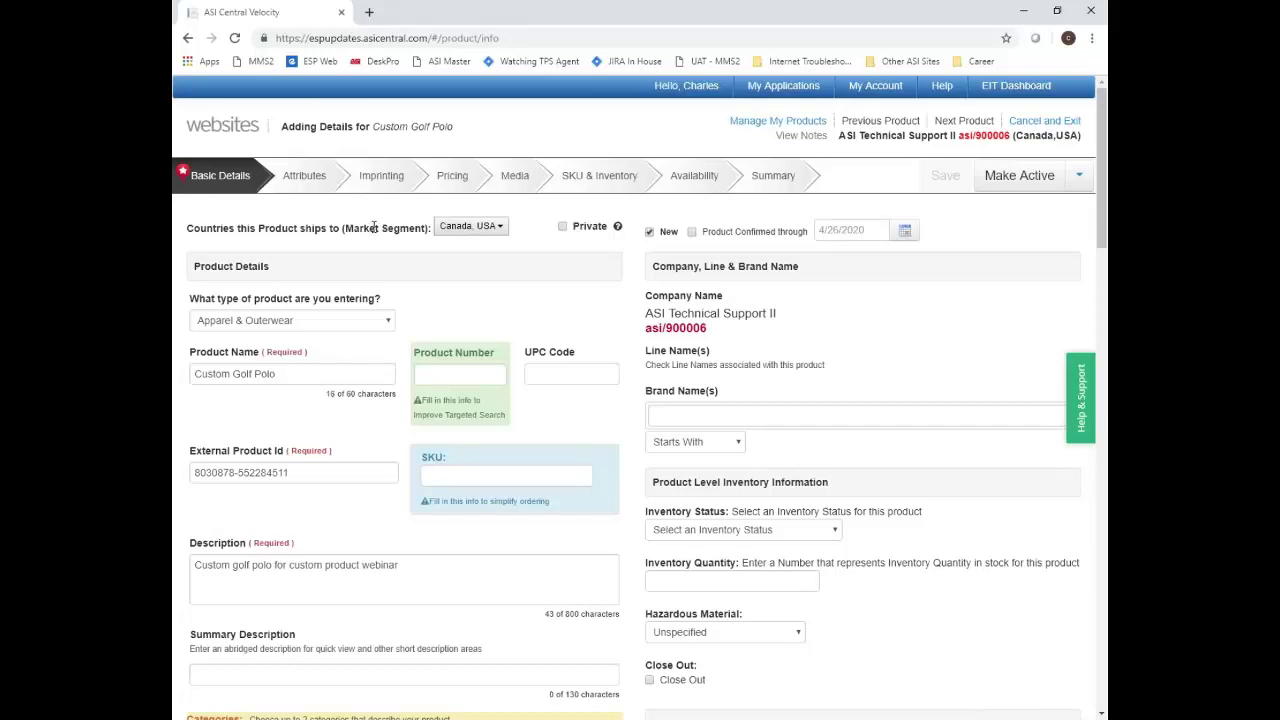
Limit the product's market segment to USA by excluding Canada, and set the product number to CPW150
{"action": "left_click", "coordinate": [499, 229]}
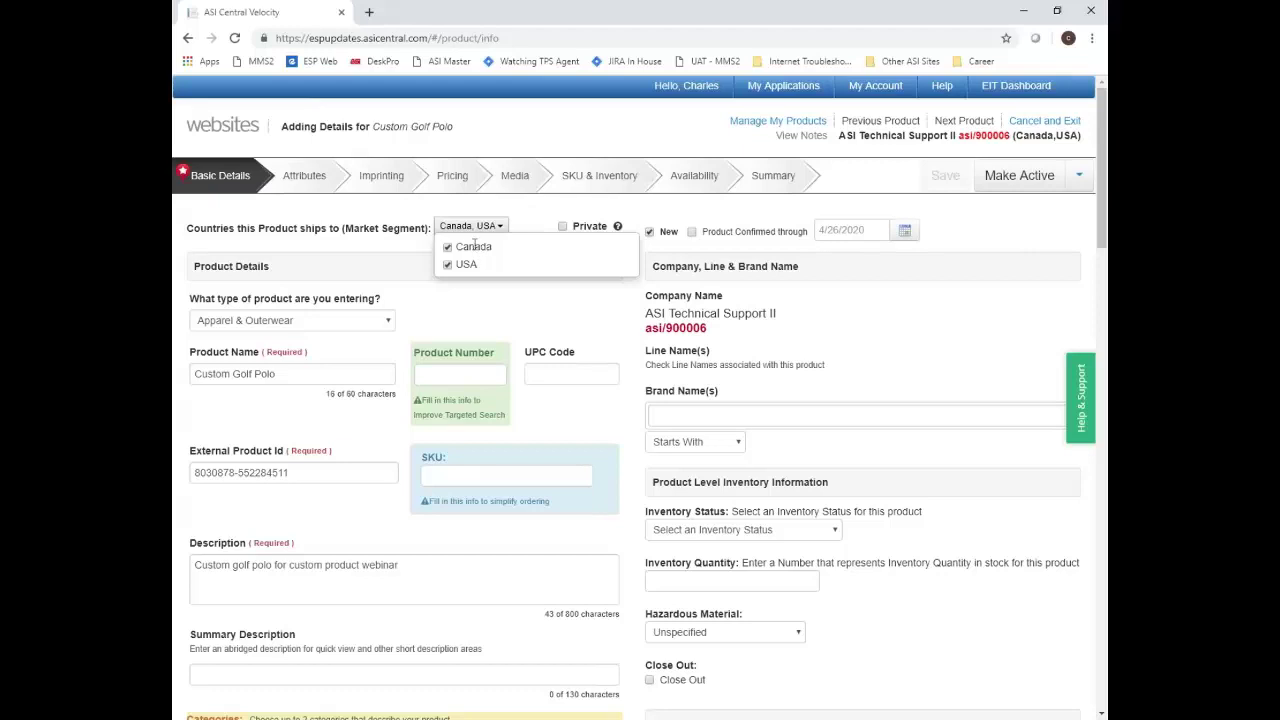
{"action": "left_click", "coordinate": [448, 247]}
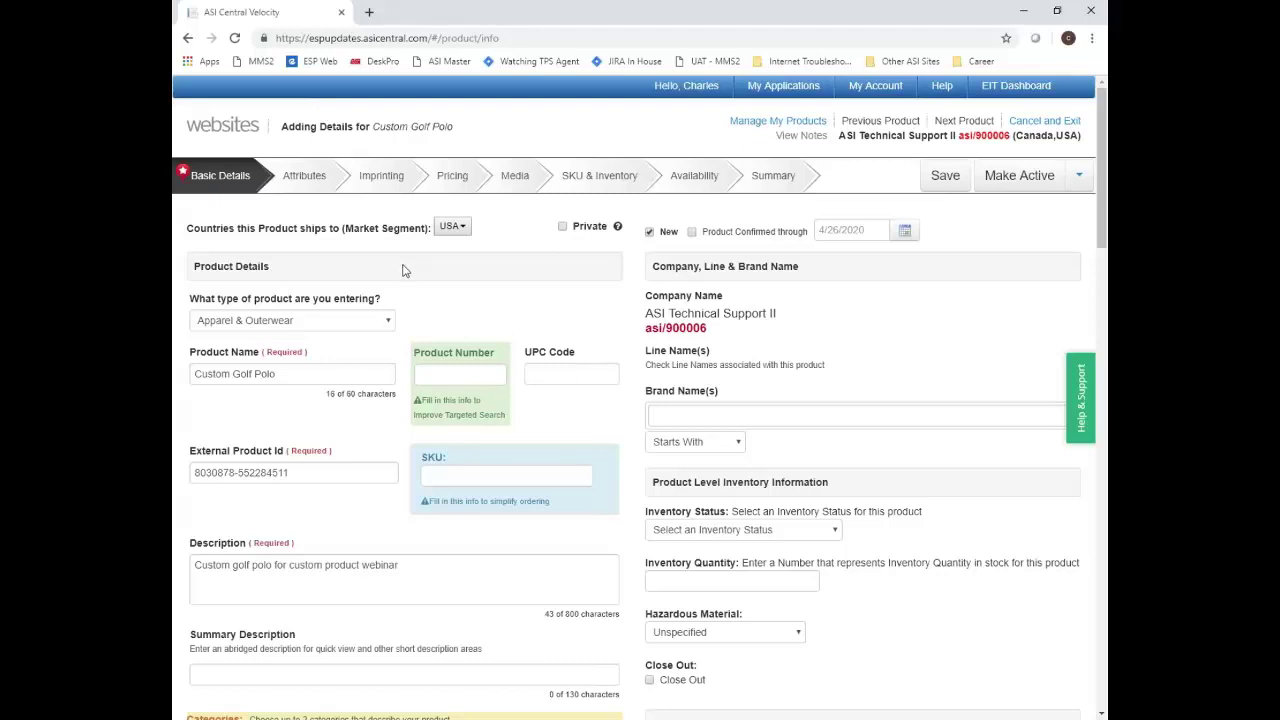
{"action": "left_click", "coordinate": [460, 370]}
{"action": "type", "text": "CPW"}
{"action": "double_click", "coordinate": [460, 370]}
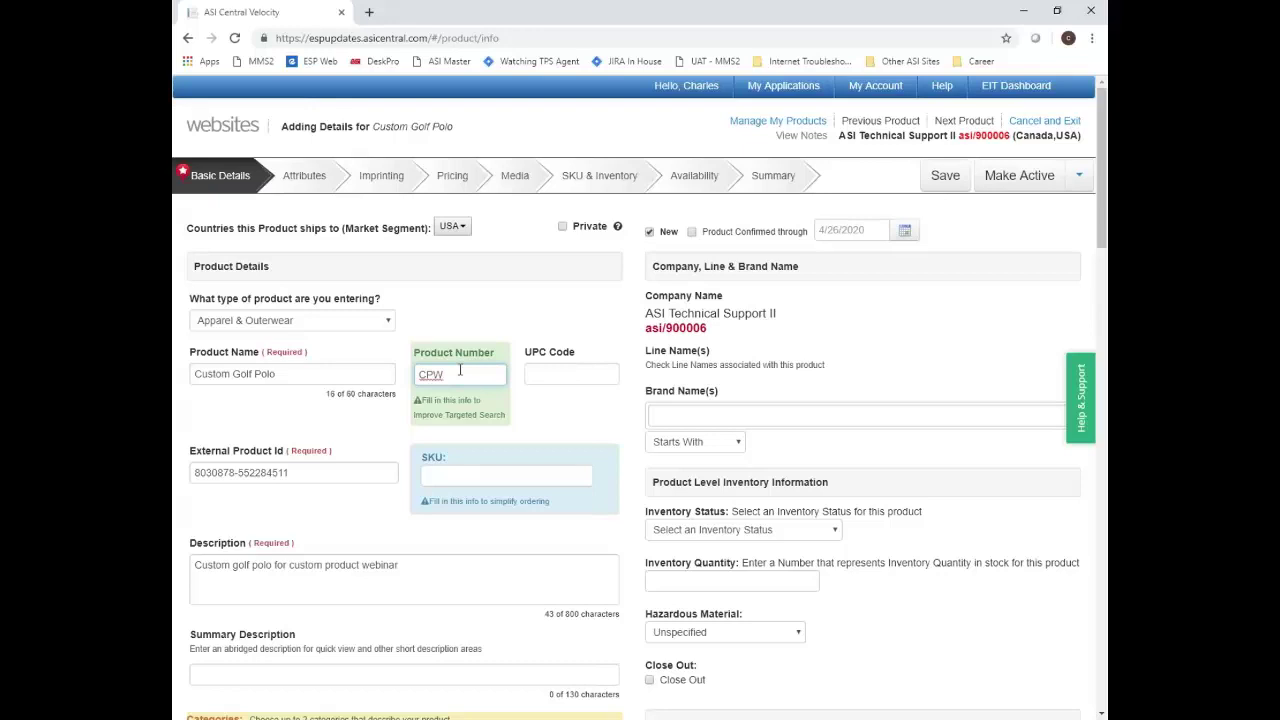
{"action": "type", "text": "150"}
Search the product categories for golf and assign the Golf/Polo Shirts-Unisex category to the product
{"action": "scroll", "coordinate": [400, 466], "scroll_direction": "down", "scroll_amount": 1}
{"action": "scroll", "coordinate": [391, 467], "scroll_direction": "down", "scroll_amount": 2}
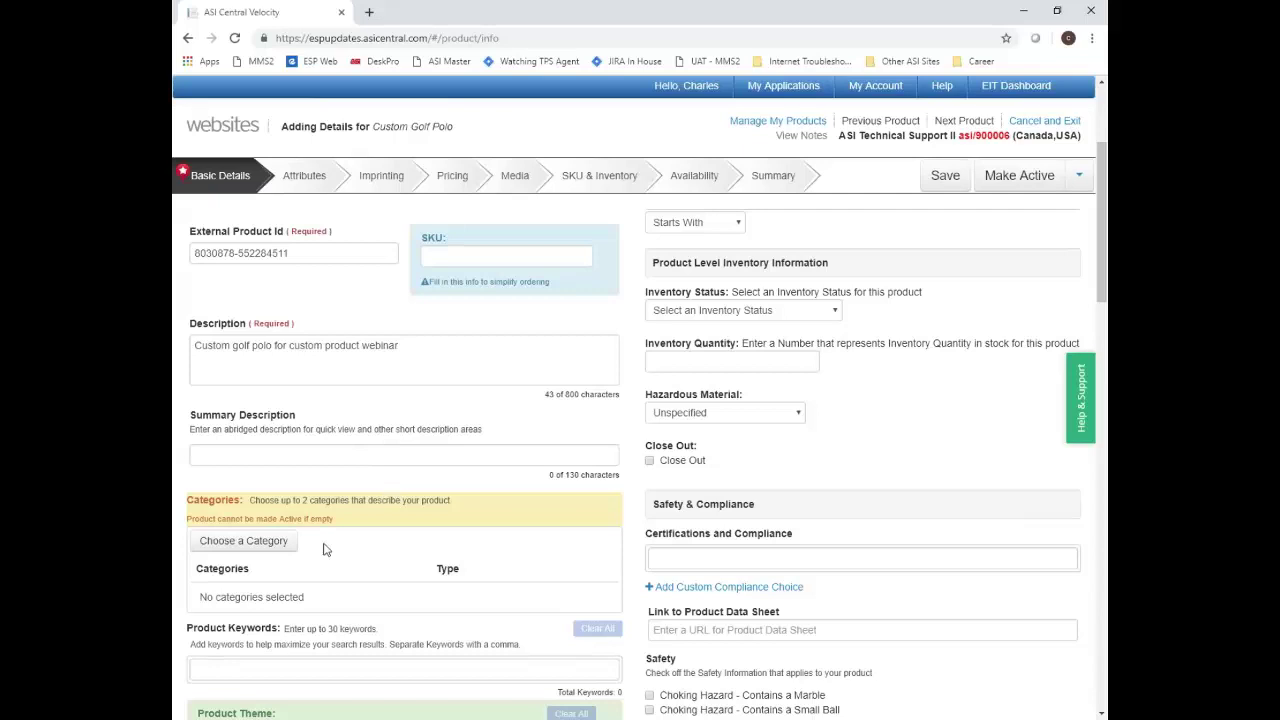
{"action": "scroll", "coordinate": [340, 525], "scroll_direction": "down", "scroll_amount": 1}
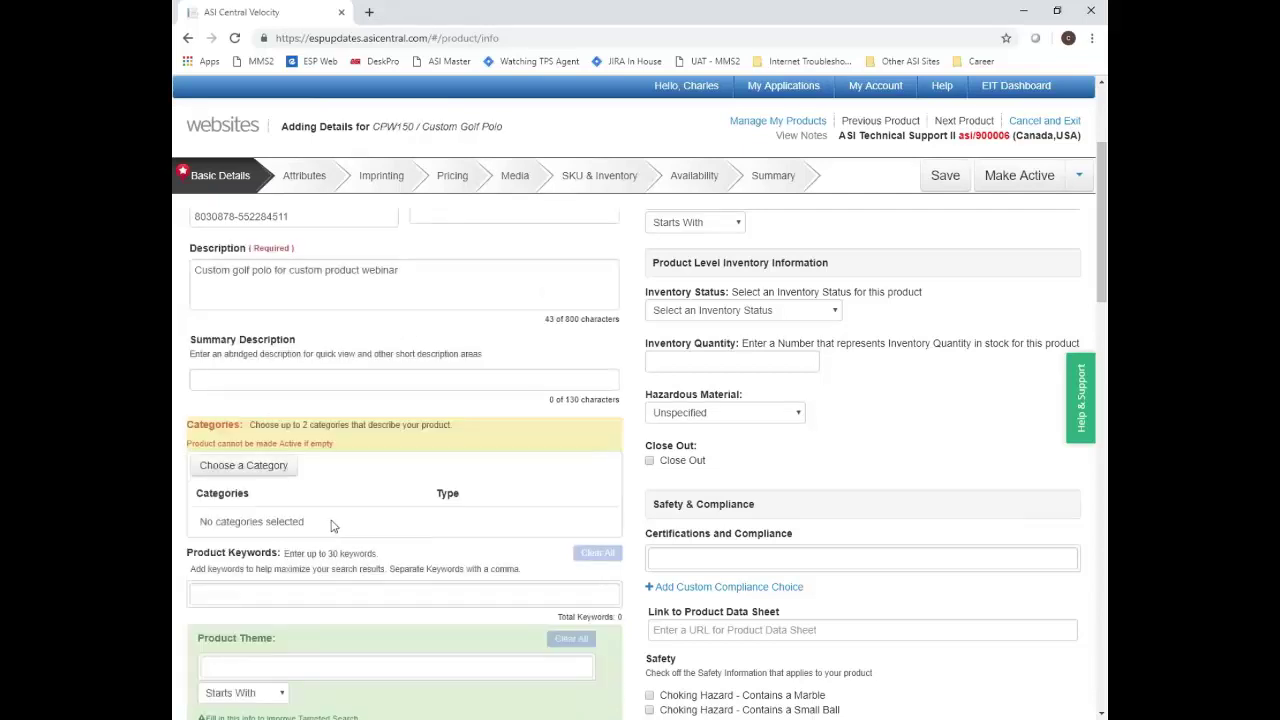
{"action": "left_click_drag", "start_coordinate": [328, 443], "coordinate": [214, 443]}
{"action": "left_click", "coordinate": [415, 456]}
{"action": "left_click", "coordinate": [267, 466]}
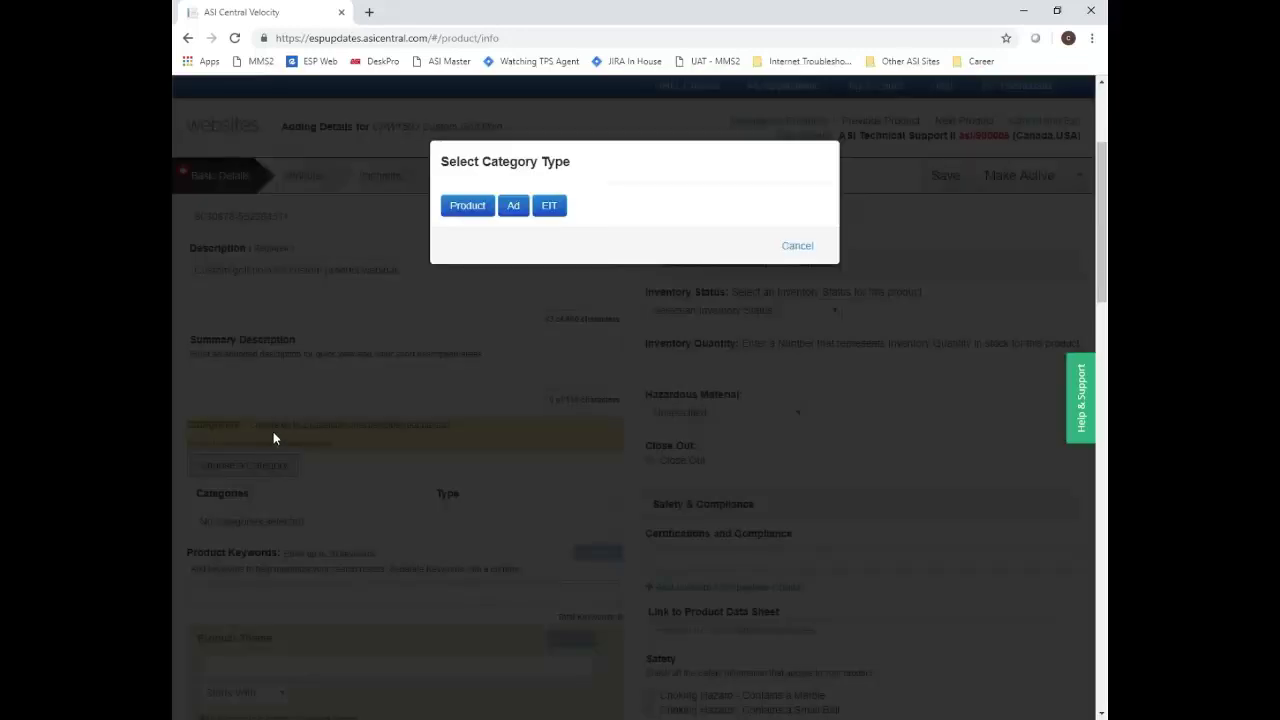
{"action": "left_click", "coordinate": [468, 206]}
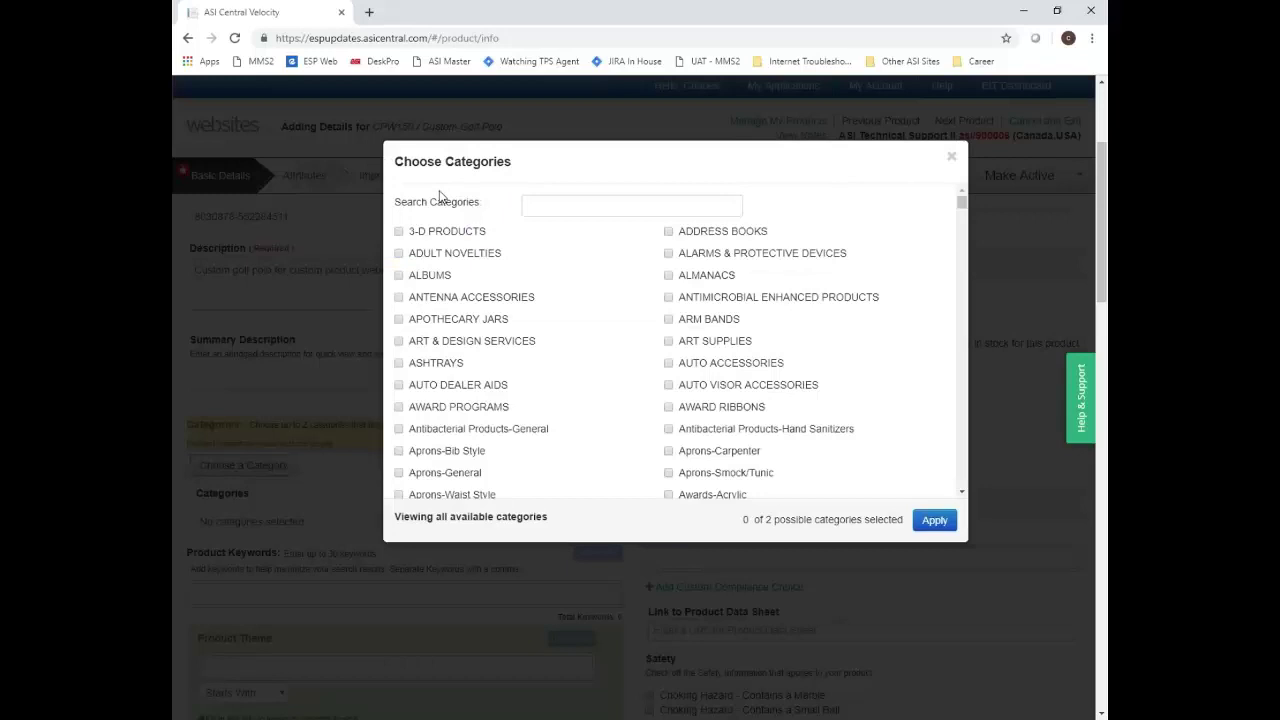
{"action": "scroll", "coordinate": [618, 397], "scroll_direction": "down", "scroll_amount": 5}
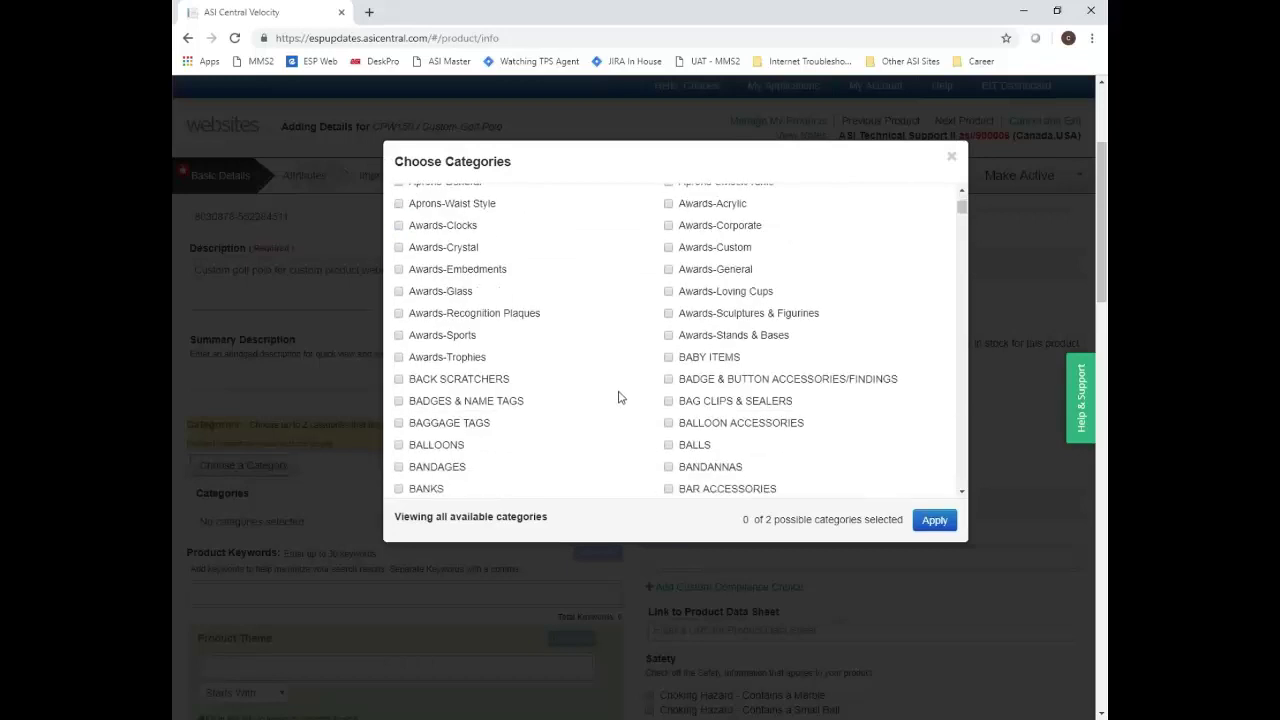
{"action": "scroll", "coordinate": [614, 393], "scroll_direction": "down", "scroll_amount": 1}
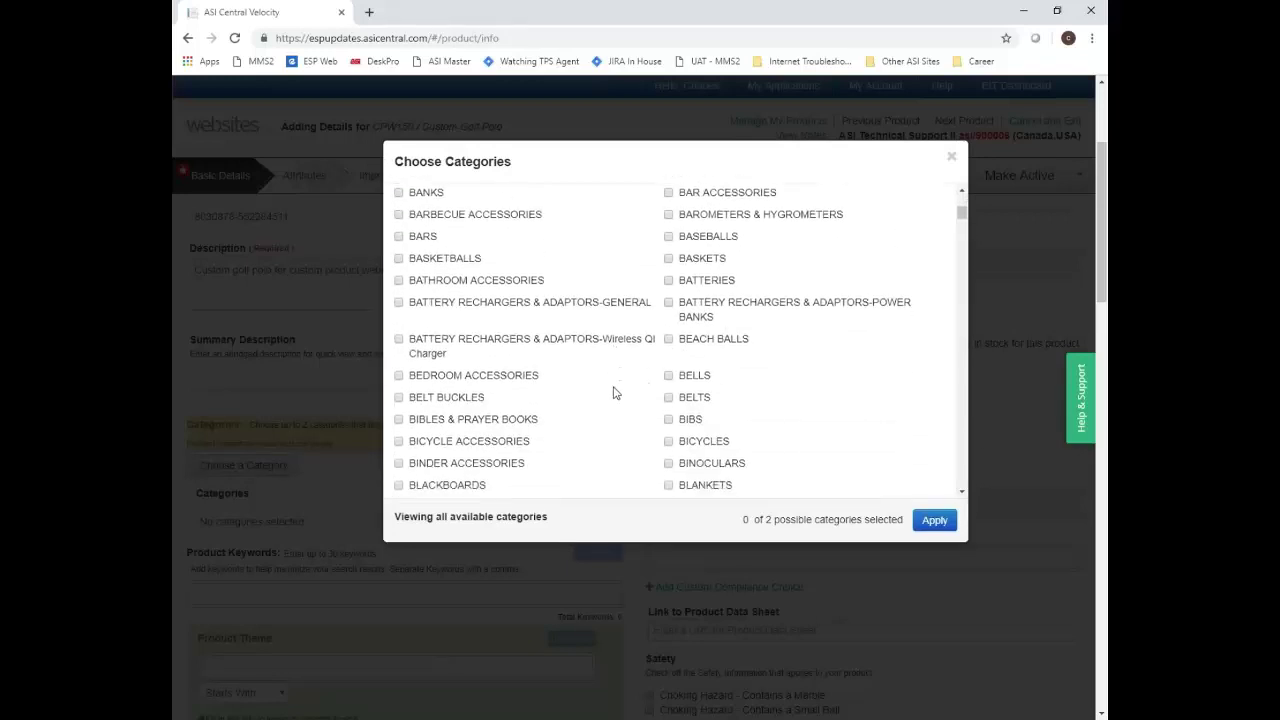
{"action": "scroll", "coordinate": [614, 393], "scroll_direction": "up", "scroll_amount": 10}
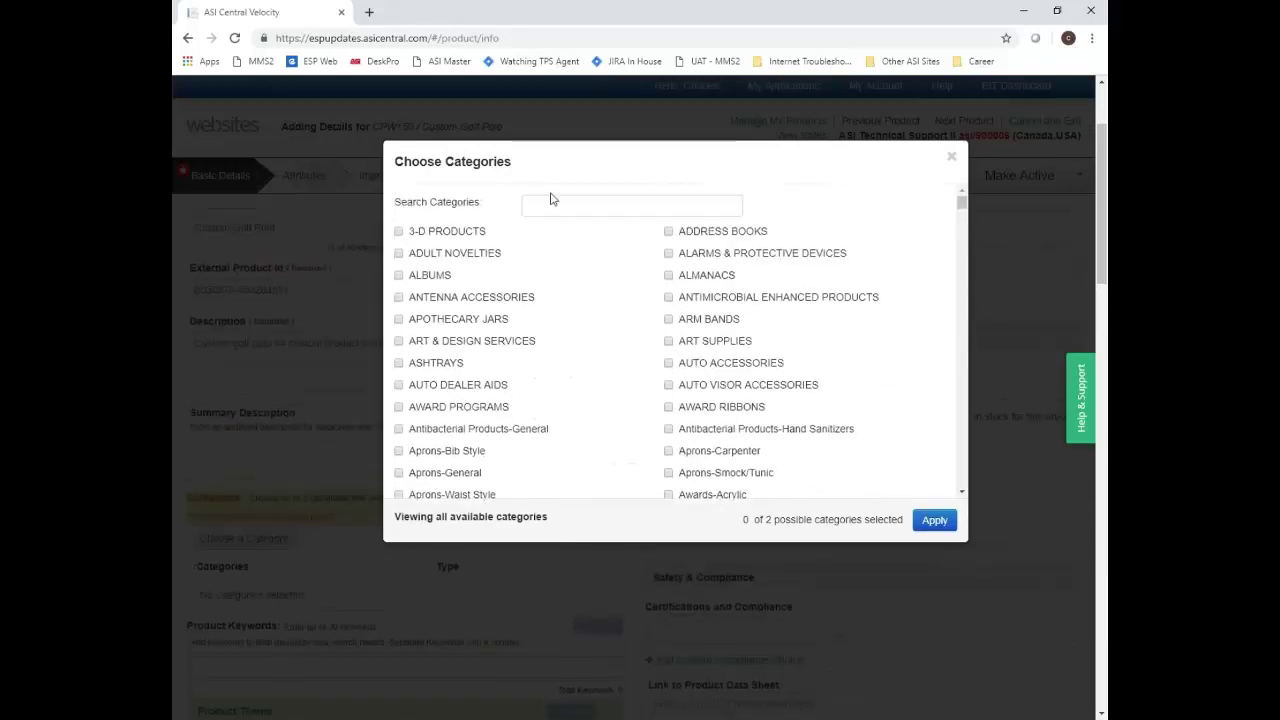
{"action": "left_click", "coordinate": [557, 208]}
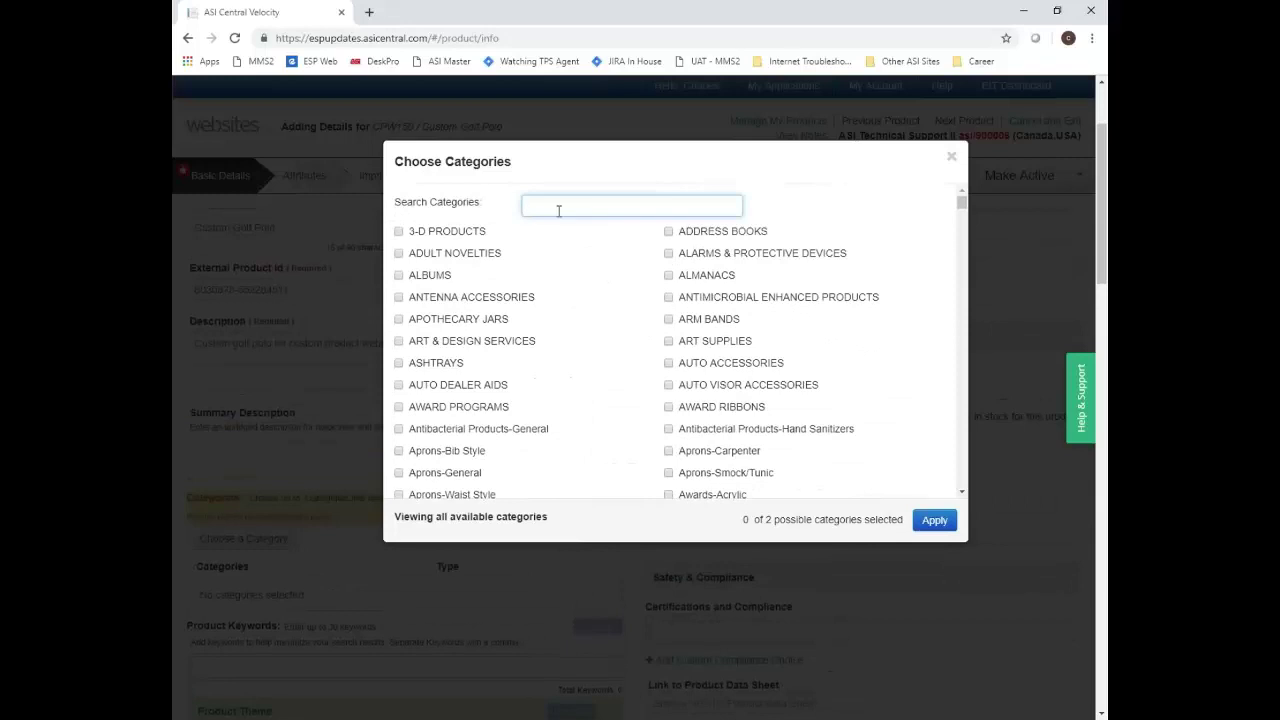
{"action": "type", "text": "golf"}
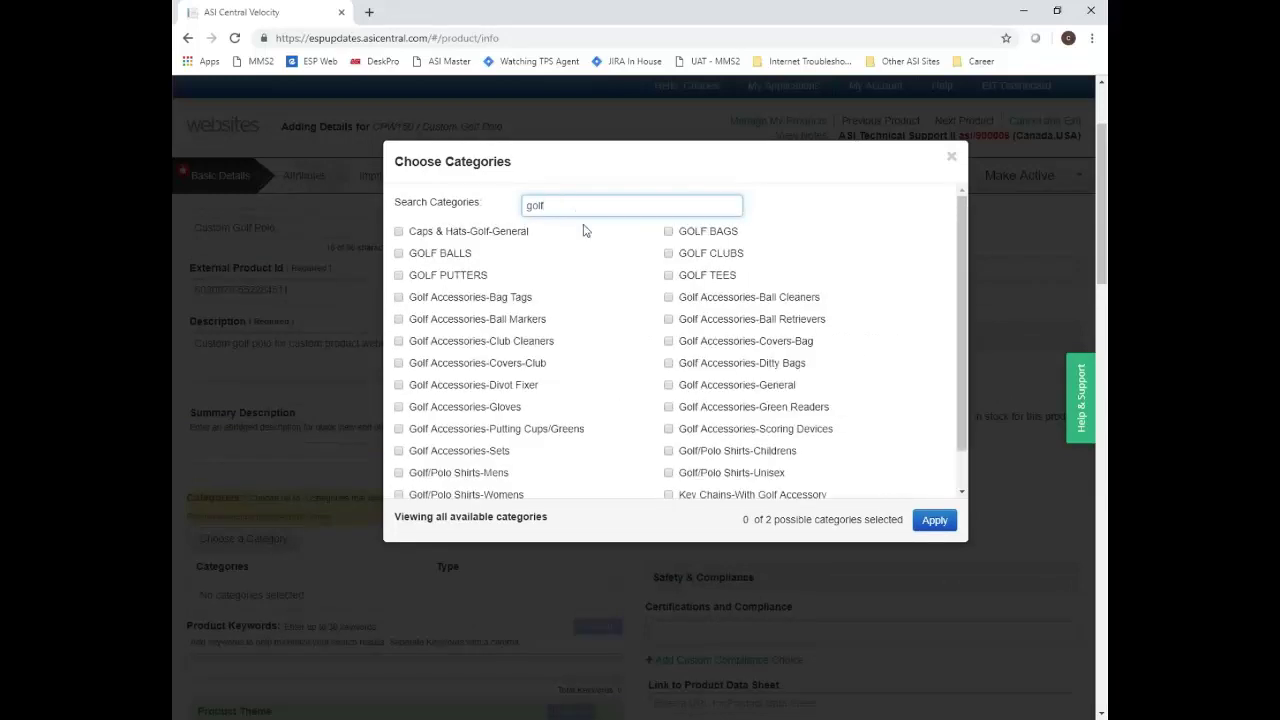
{"action": "left_click", "coordinate": [669, 475]}
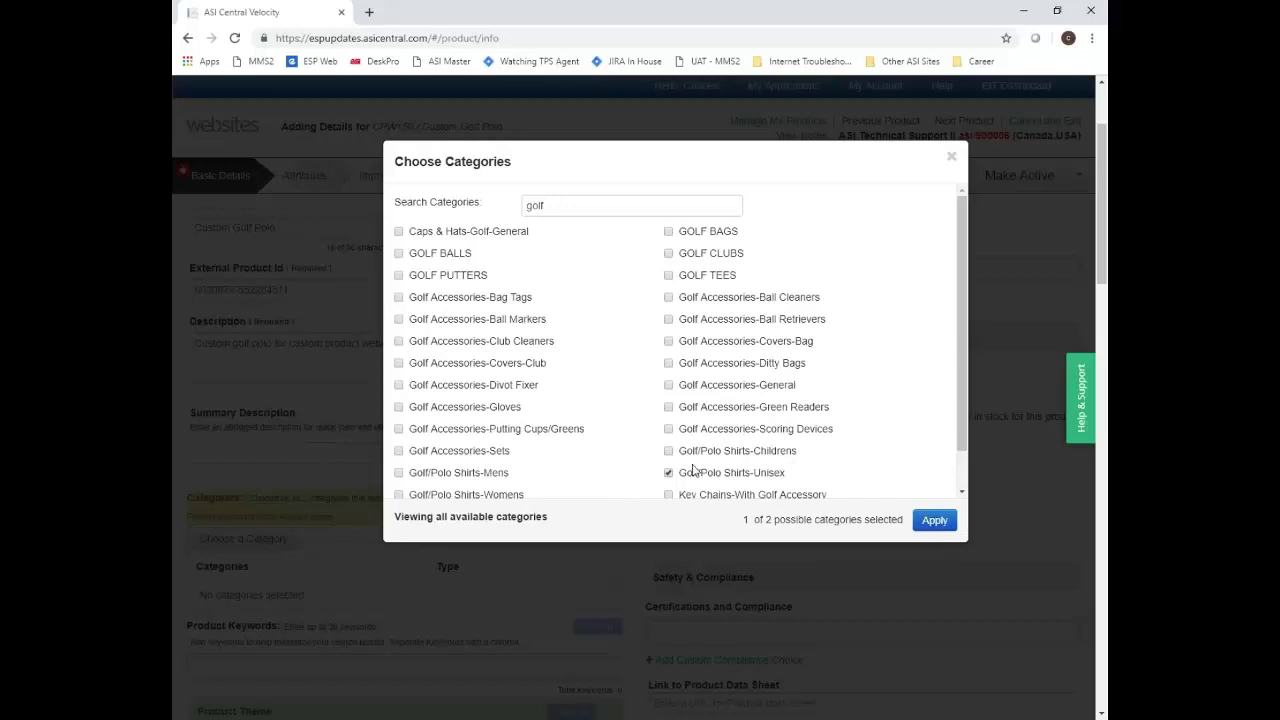
{"action": "left_click", "coordinate": [932, 520]}
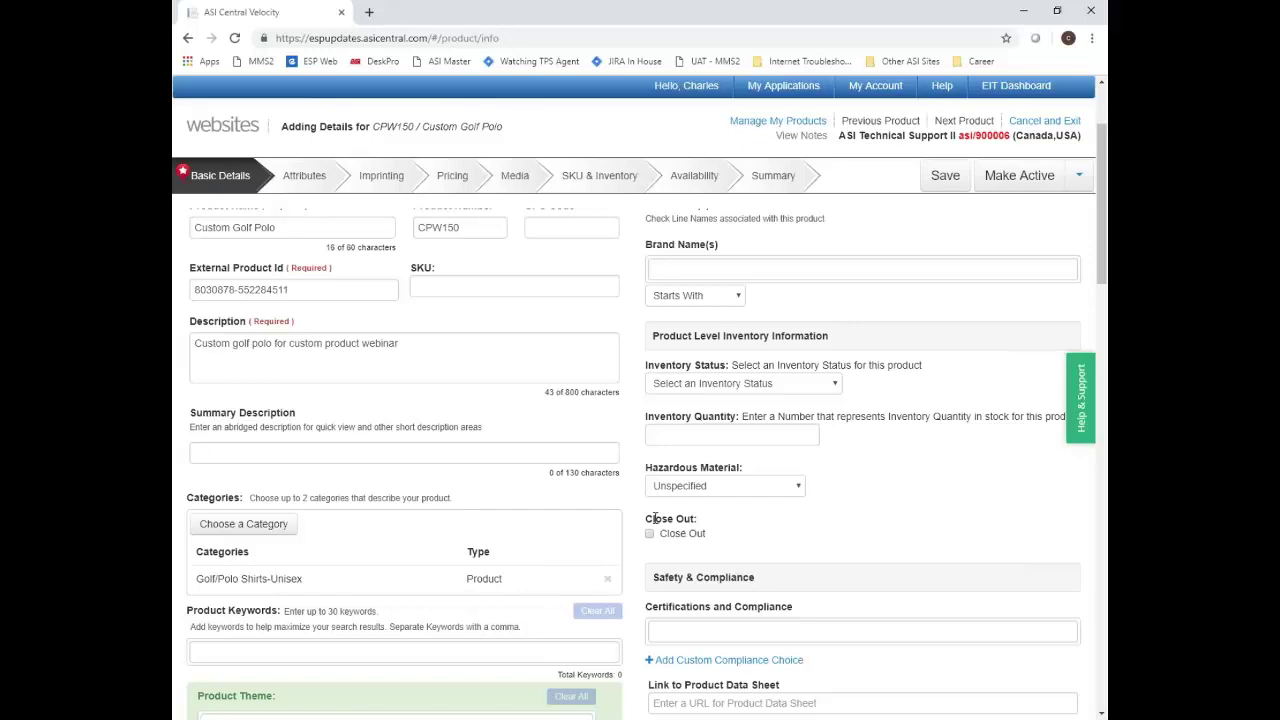
Add black, blue and gray as product colors in the polo's attributes
{"action": "scroll", "coordinate": [660, 512], "scroll_direction": "up", "scroll_amount": 3}
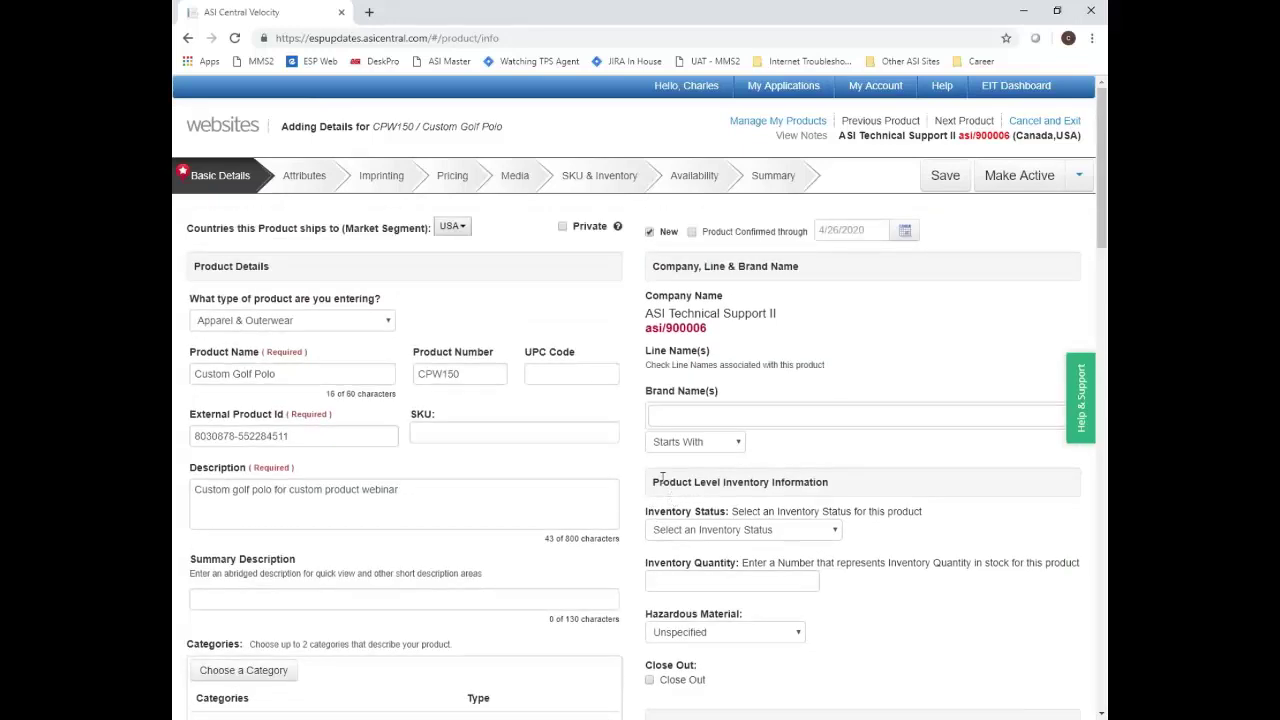
{"action": "left_click", "coordinate": [289, 177]}
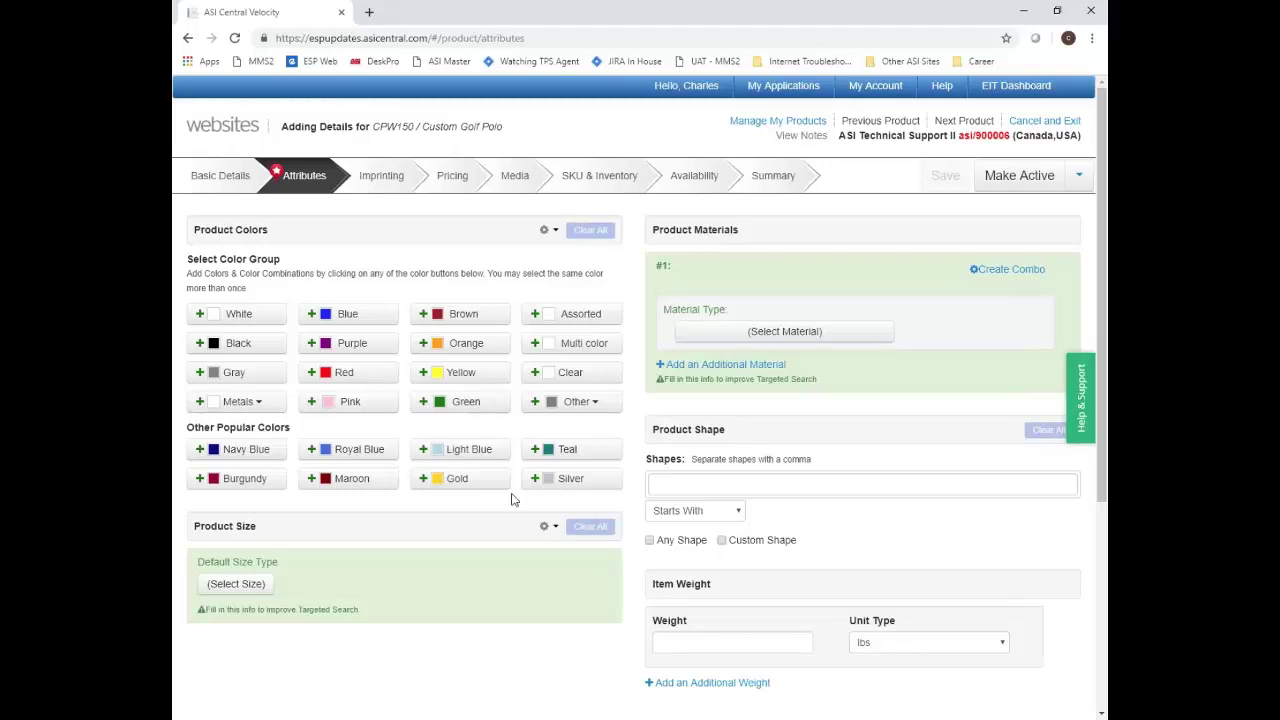
{"action": "left_click", "coordinate": [230, 350]}
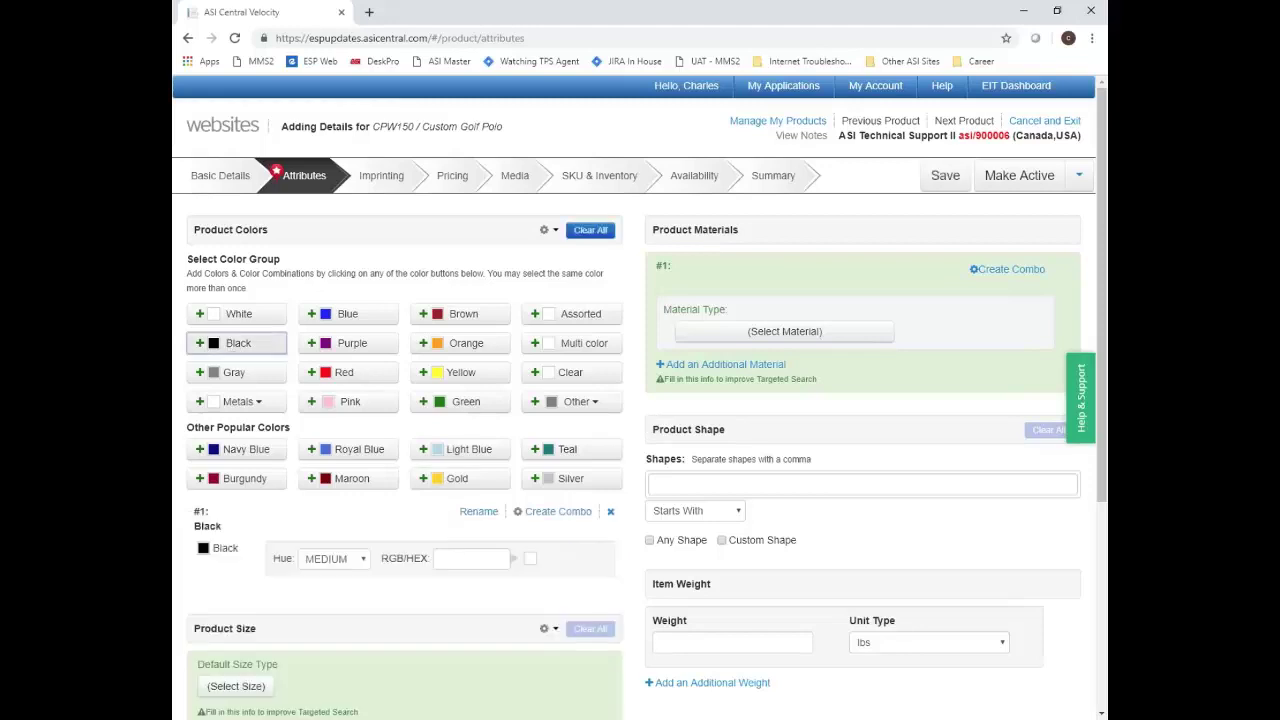
{"action": "left_click", "coordinate": [328, 322]}
{"action": "left_click", "coordinate": [250, 378]}
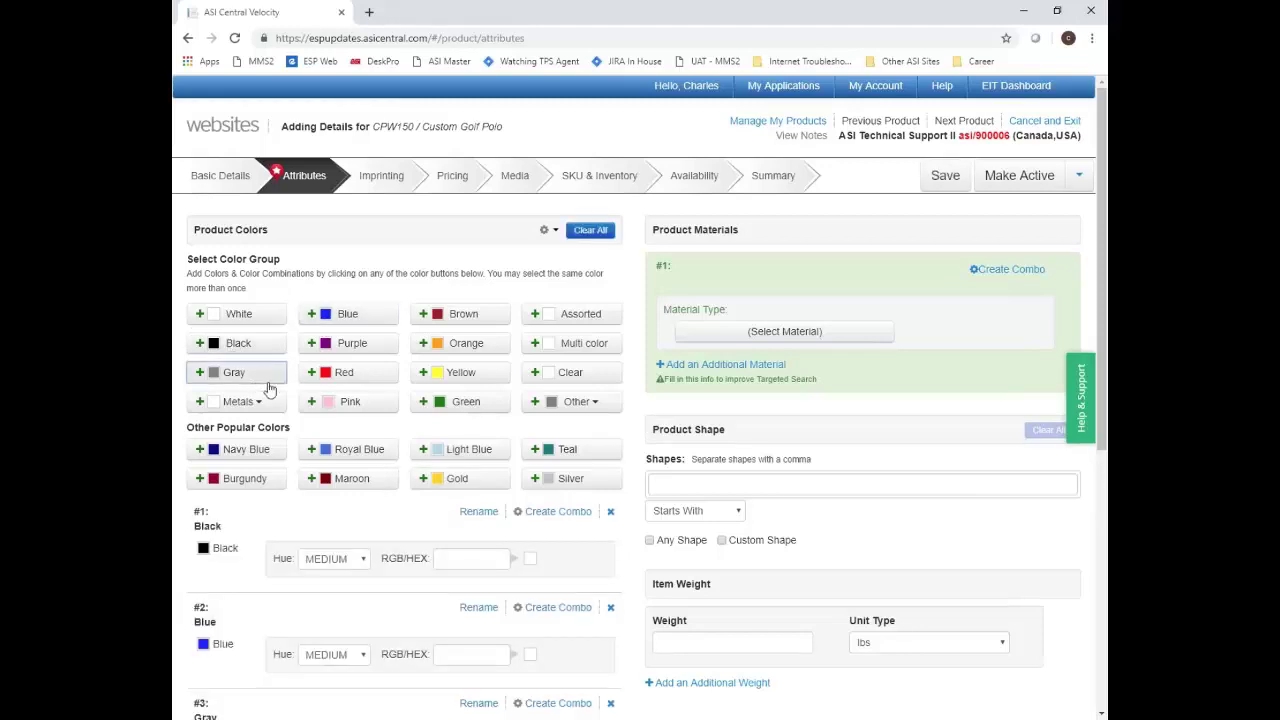
Rename the blue product color to Navy Blue and save the new name
{"action": "scroll", "coordinate": [270, 390], "scroll_direction": "down", "scroll_amount": 1}
{"action": "scroll", "coordinate": [270, 404], "scroll_direction": "down", "scroll_amount": 1}
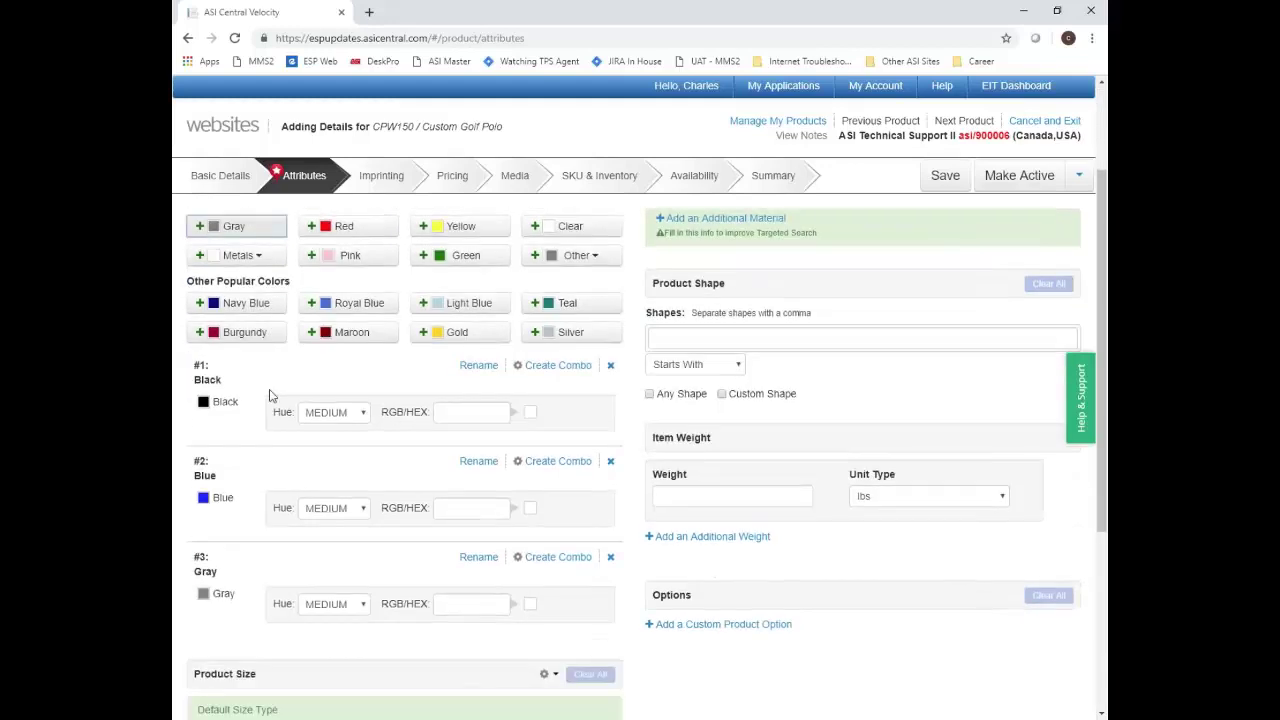
{"action": "left_click", "coordinate": [479, 461]}
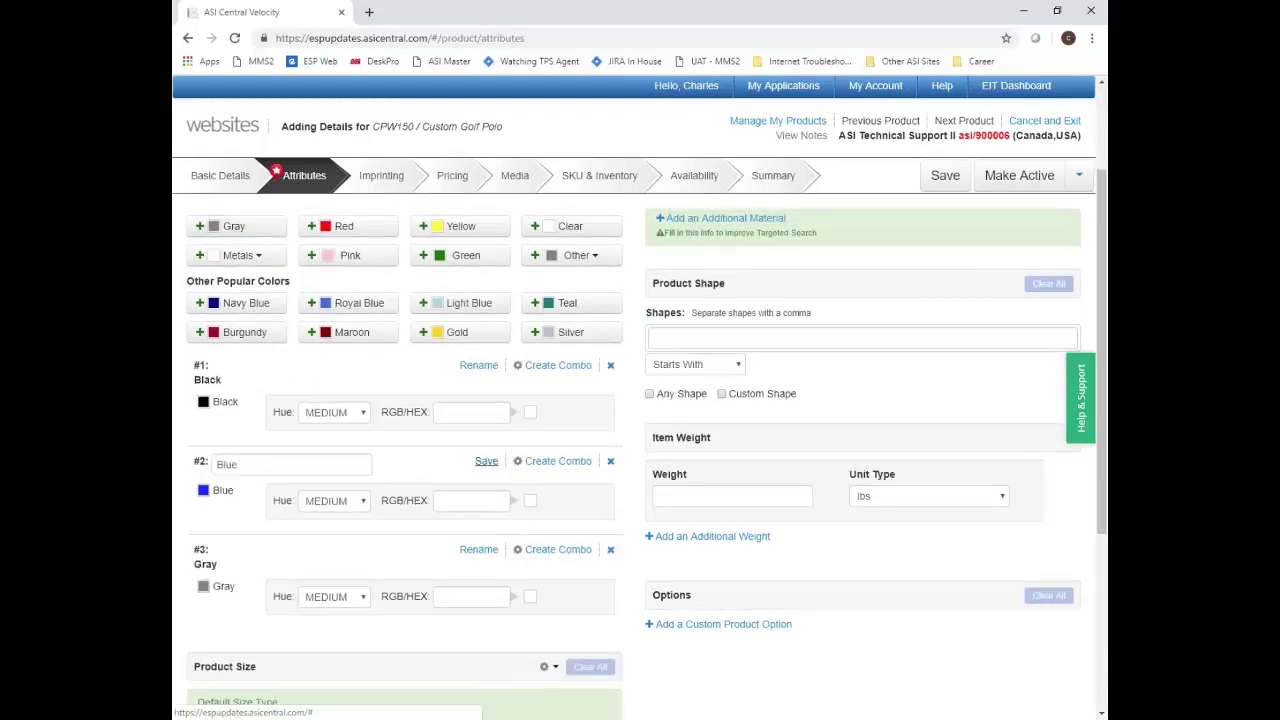
{"action": "left_click", "coordinate": [215, 464]}
{"action": "type", "text": "Na"}
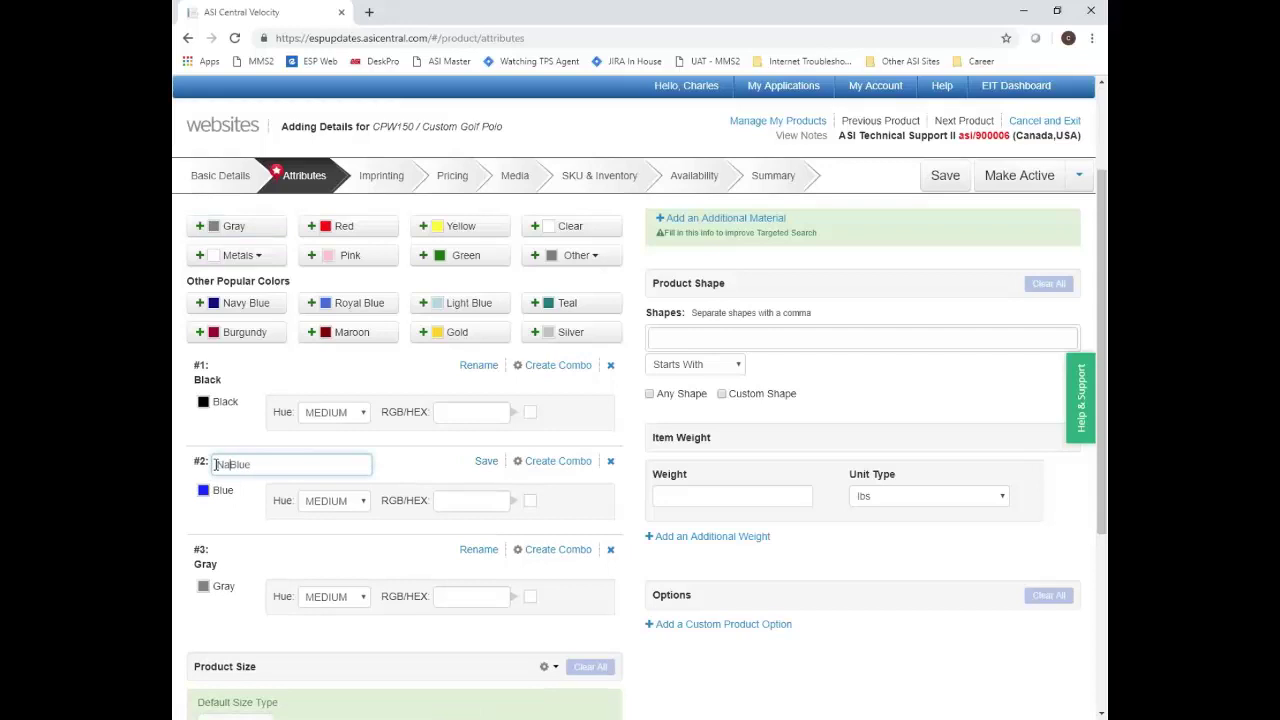
{"action": "type", "text": "vy"}
{"action": "left_click", "coordinate": [485, 462]}
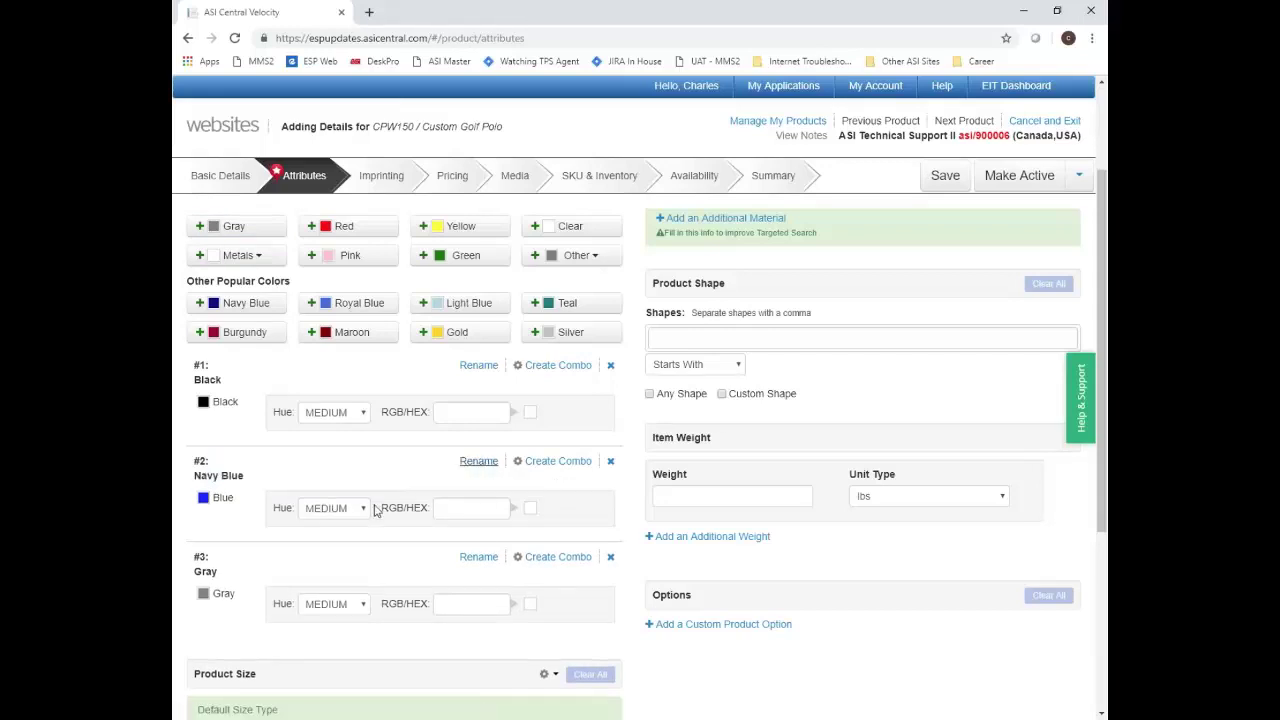
Set the Navy Blue color's hue to DARK and its RGB/HEX value to 0000FF
{"action": "left_click", "coordinate": [330, 508]}
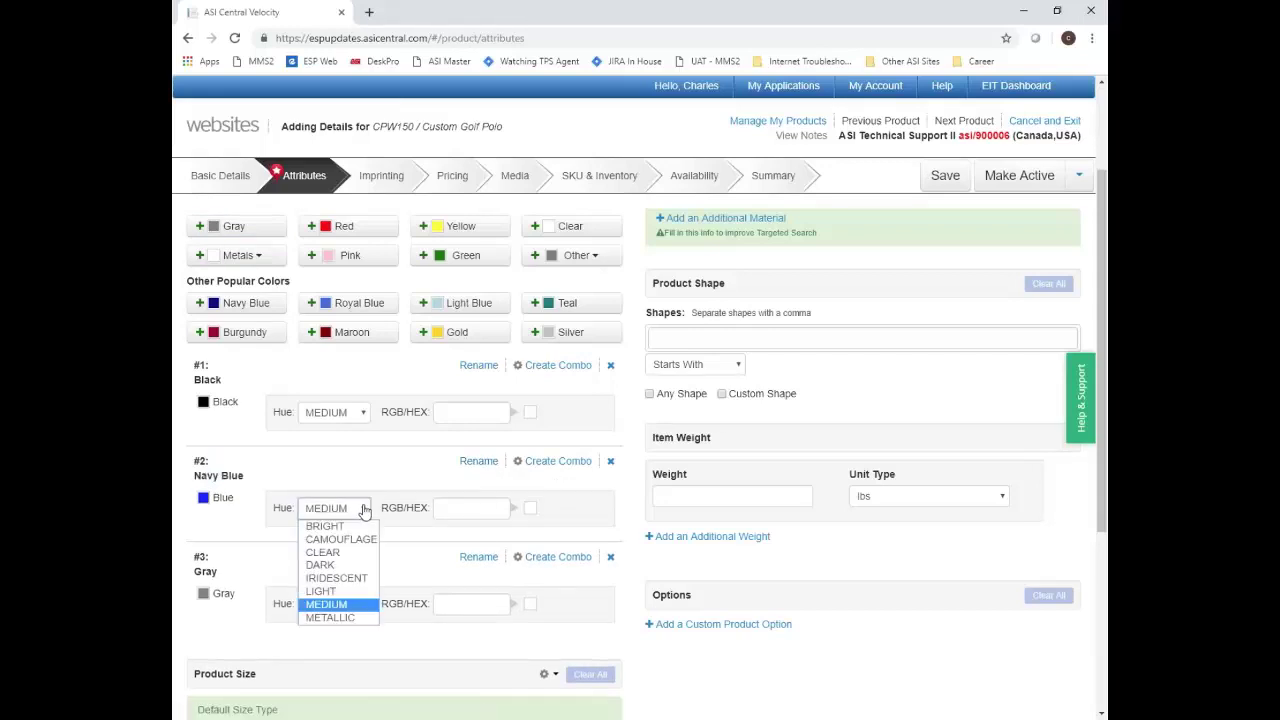
{"action": "left_click", "coordinate": [333, 566]}
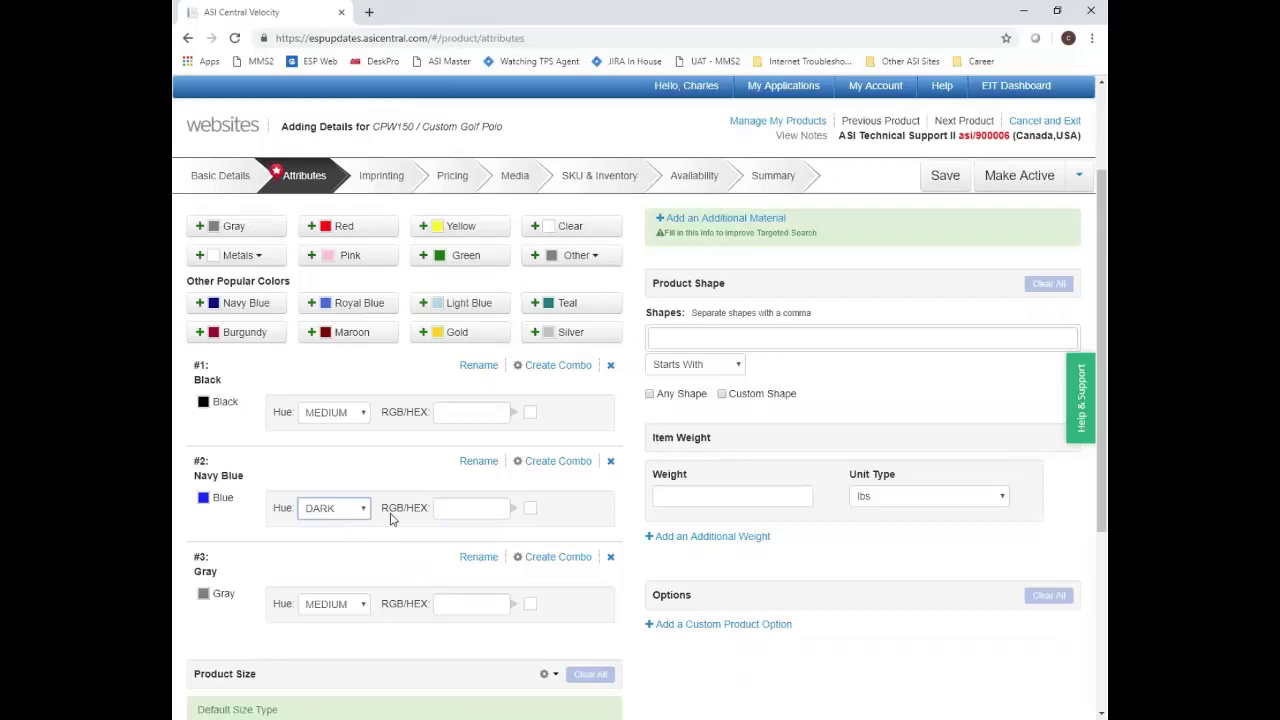
{"action": "left_click", "coordinate": [487, 508]}
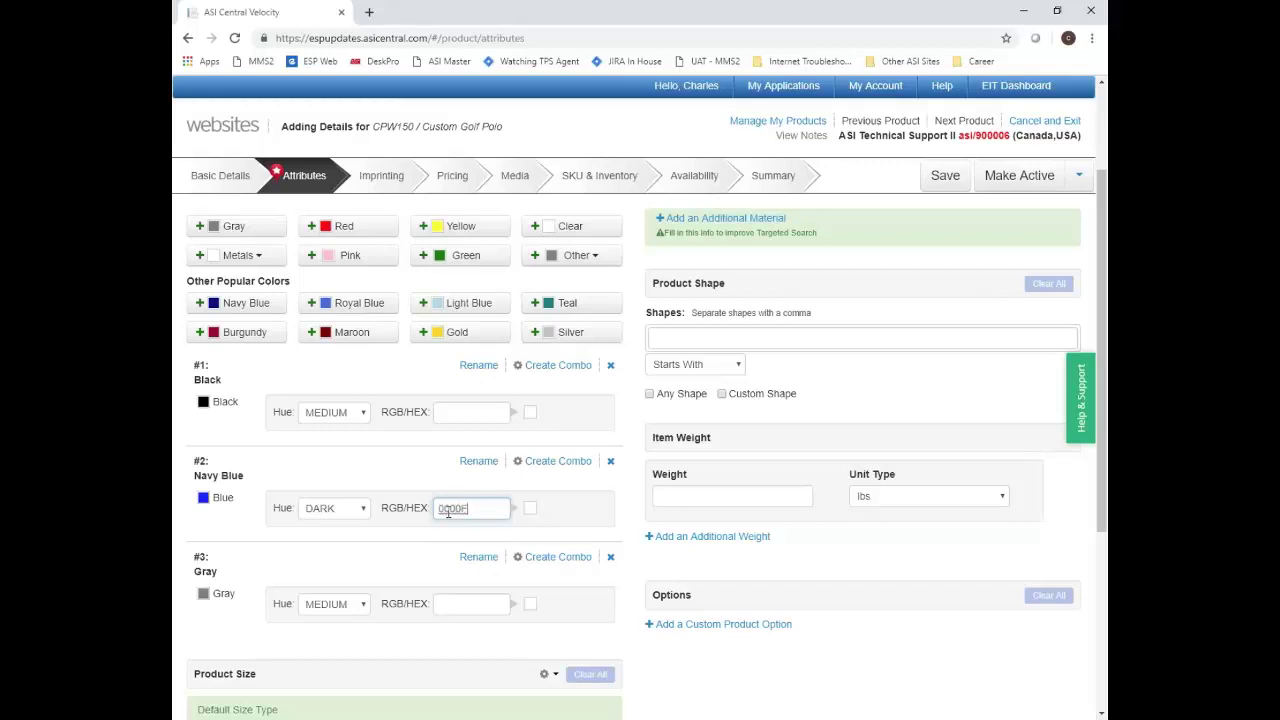
{"action": "type", "text": "F"}
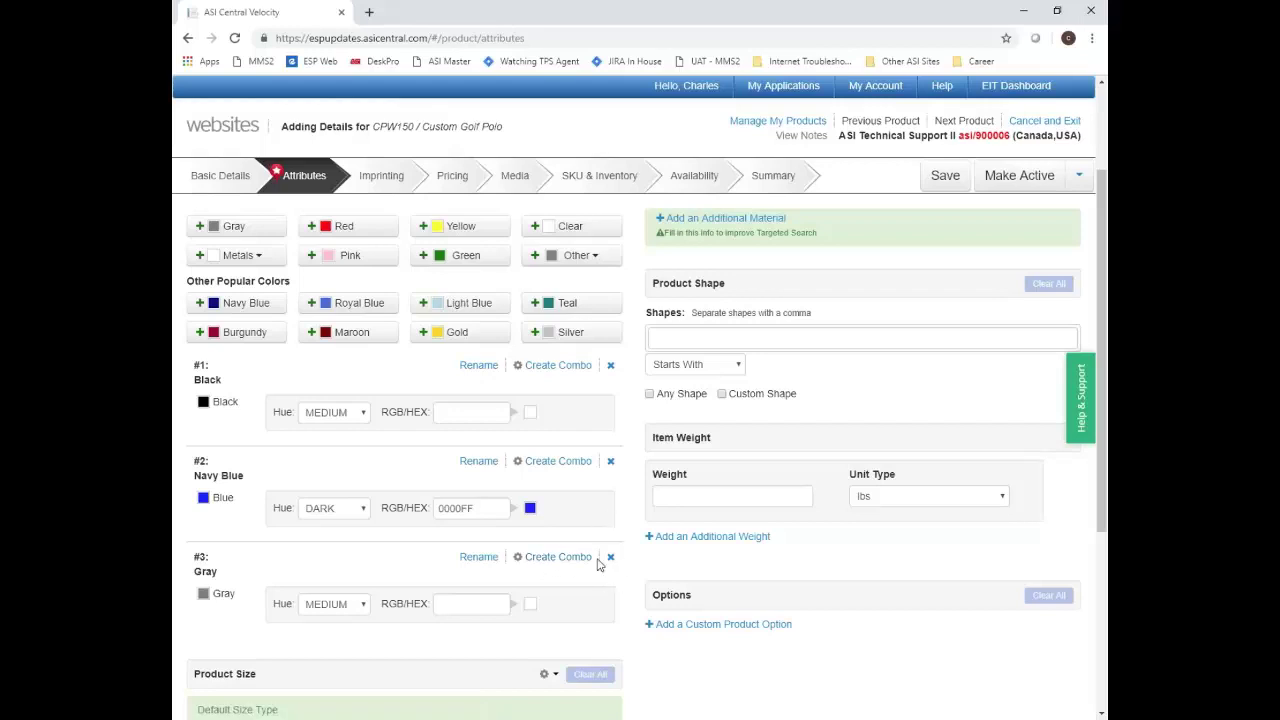
Turn the gray product color into a combination with white as its trim color, keeping the name Gray-White
{"action": "left_click", "coordinate": [530, 561]}
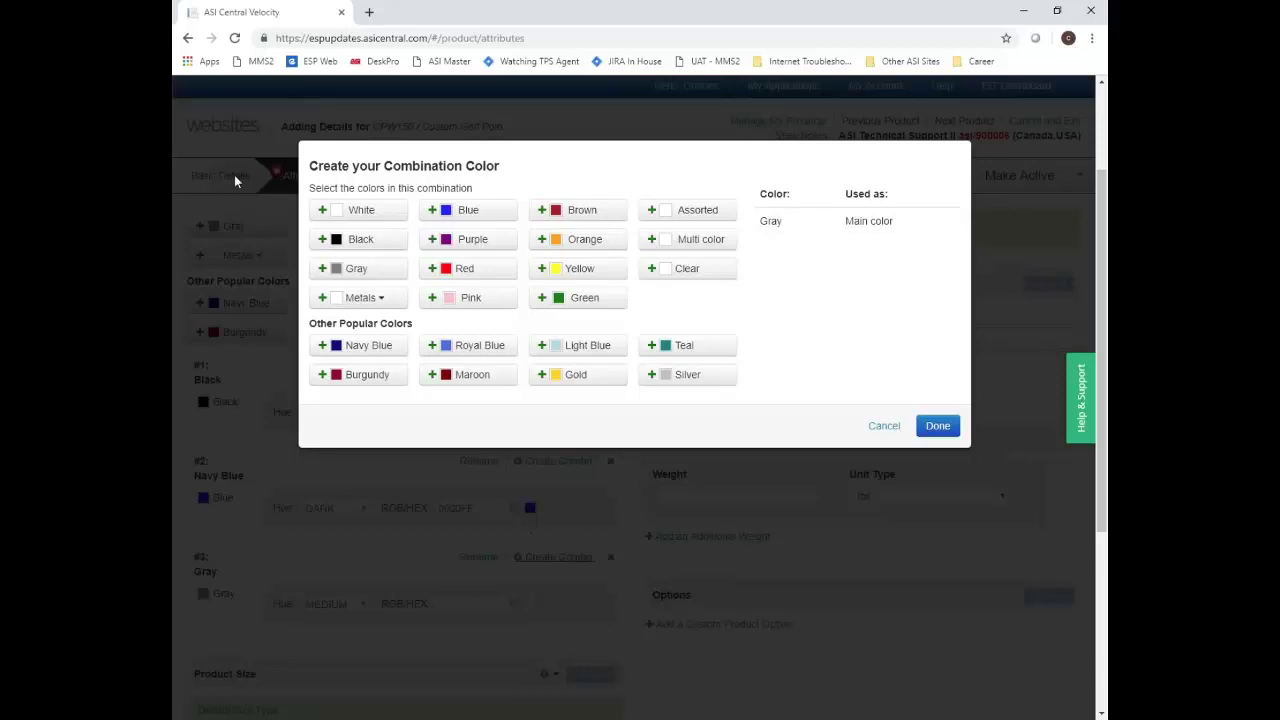
{"action": "left_click", "coordinate": [328, 212]}
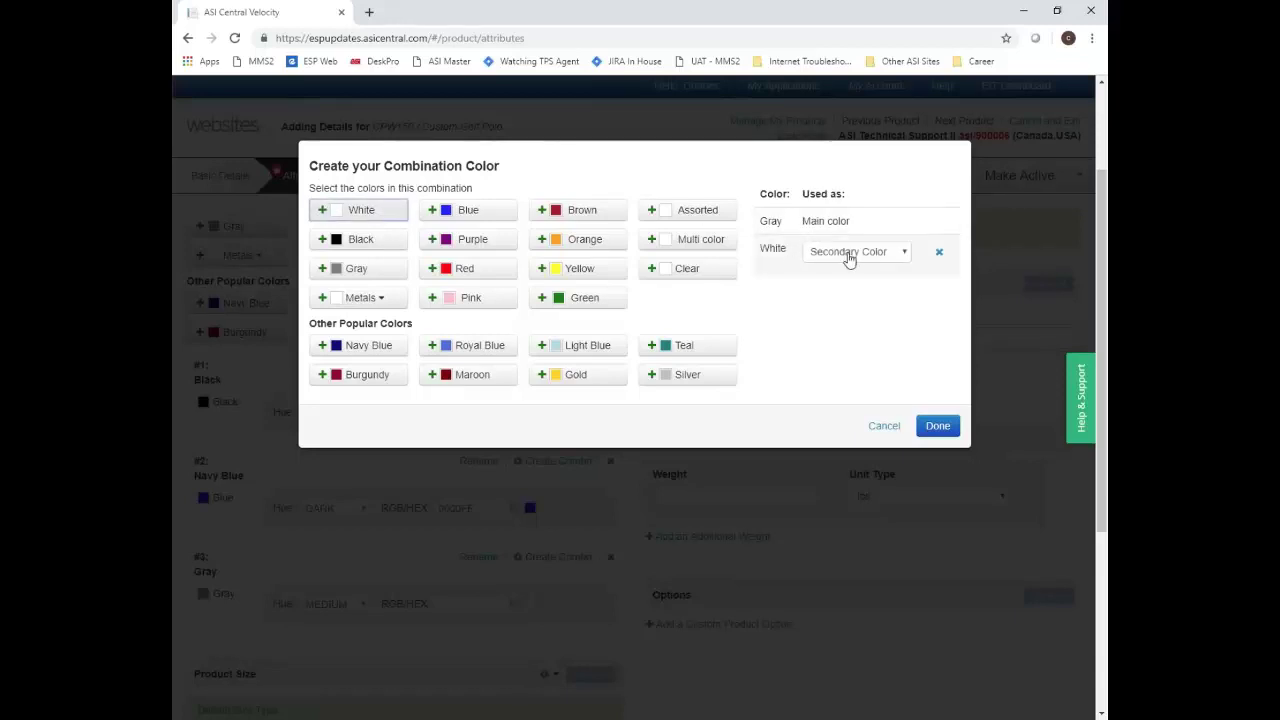
{"action": "left_click", "coordinate": [846, 256]}
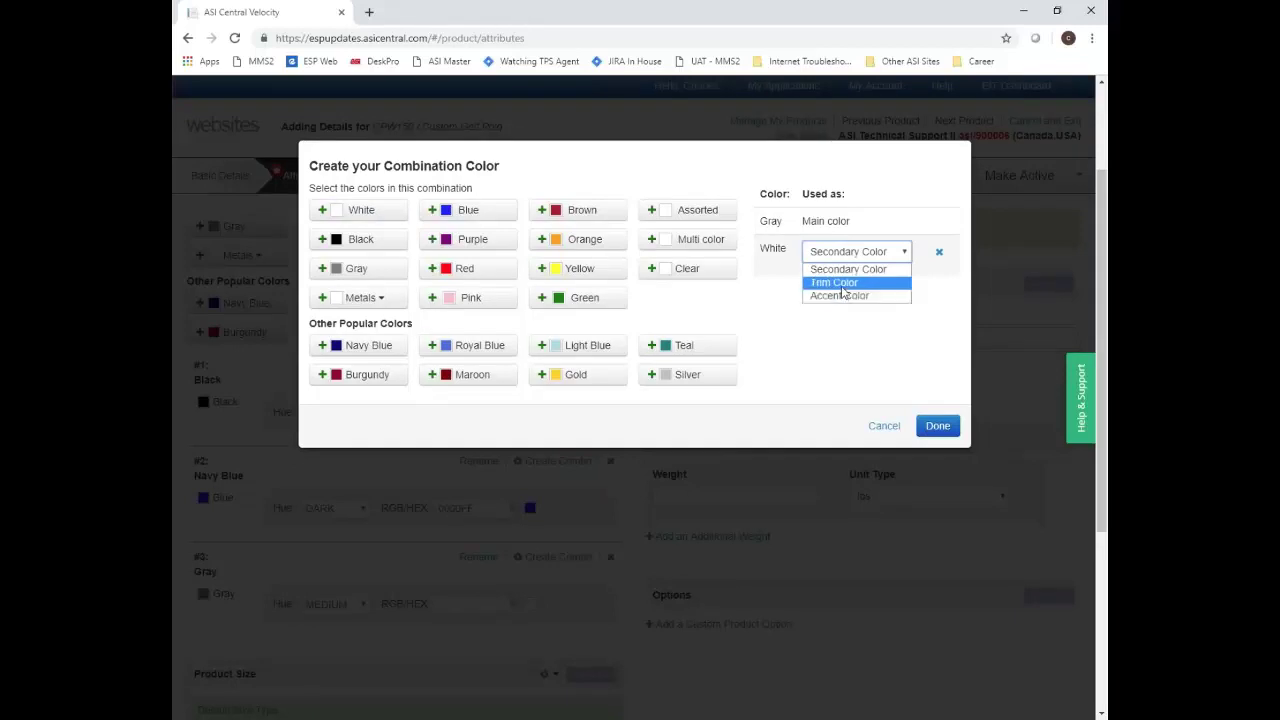
{"action": "left_click", "coordinate": [842, 284]}
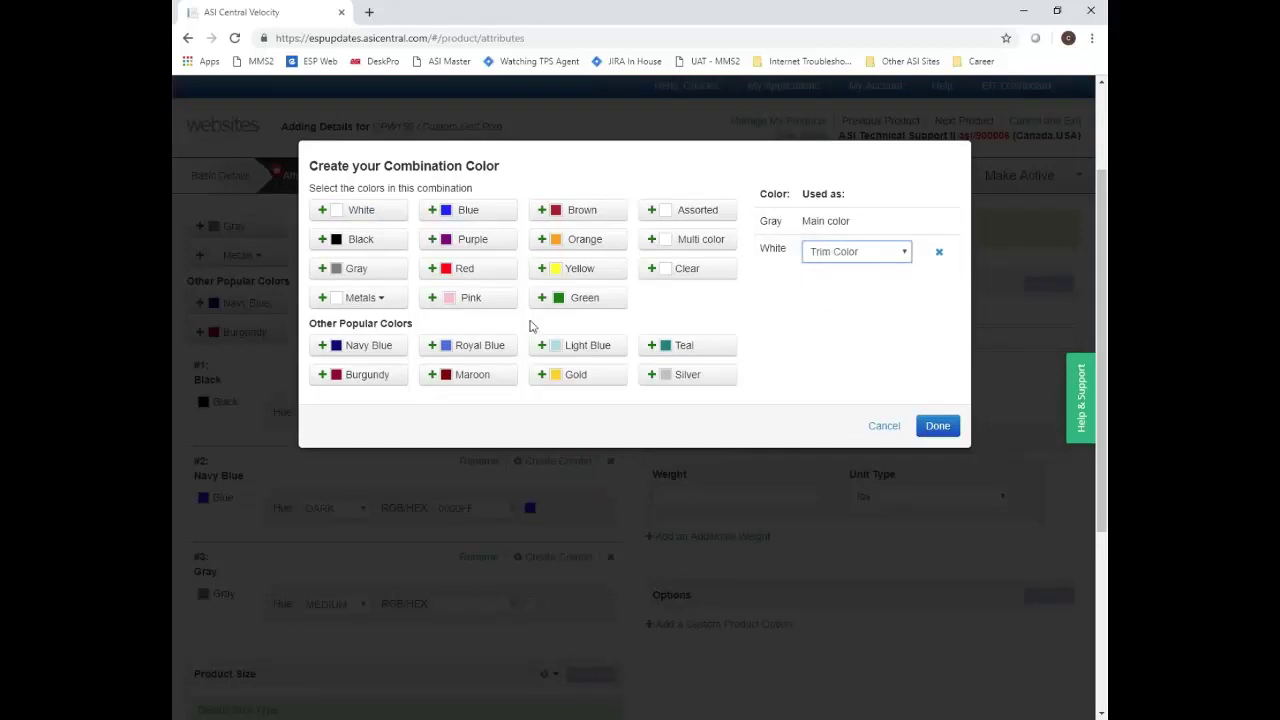
{"action": "left_click", "coordinate": [460, 212]}
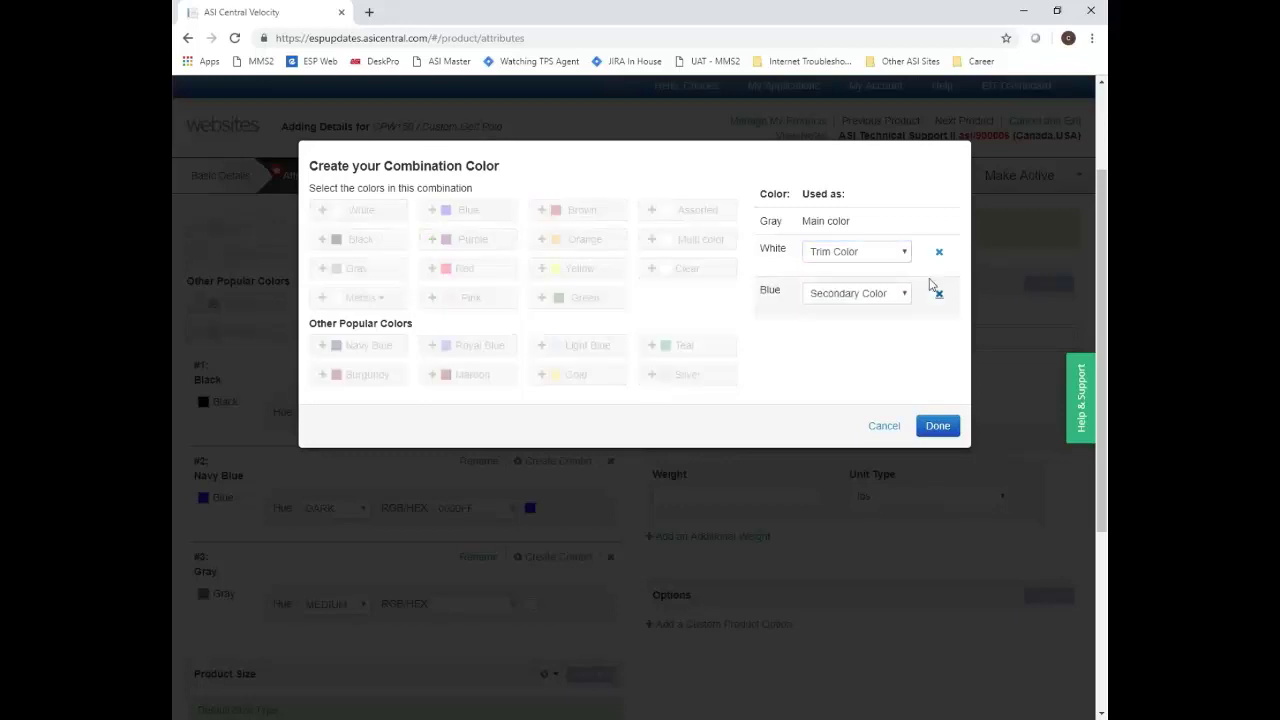
{"action": "left_click", "coordinate": [940, 294]}
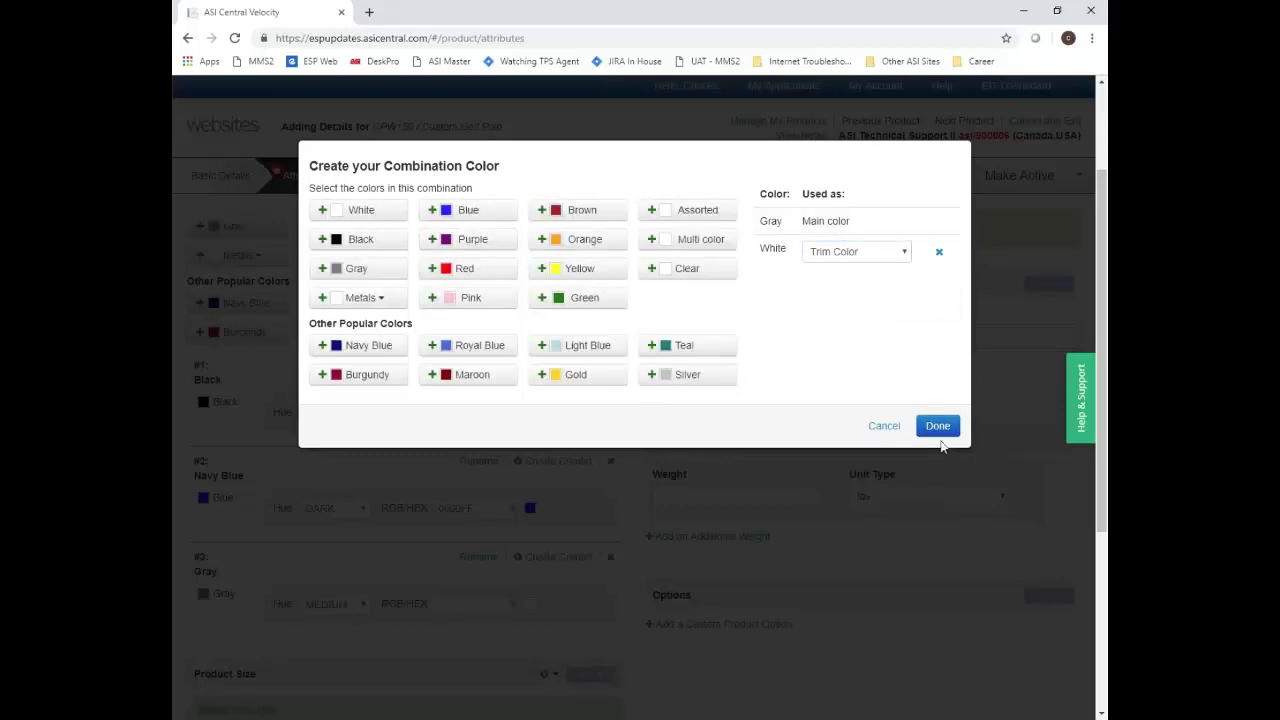
{"action": "left_click", "coordinate": [938, 430]}
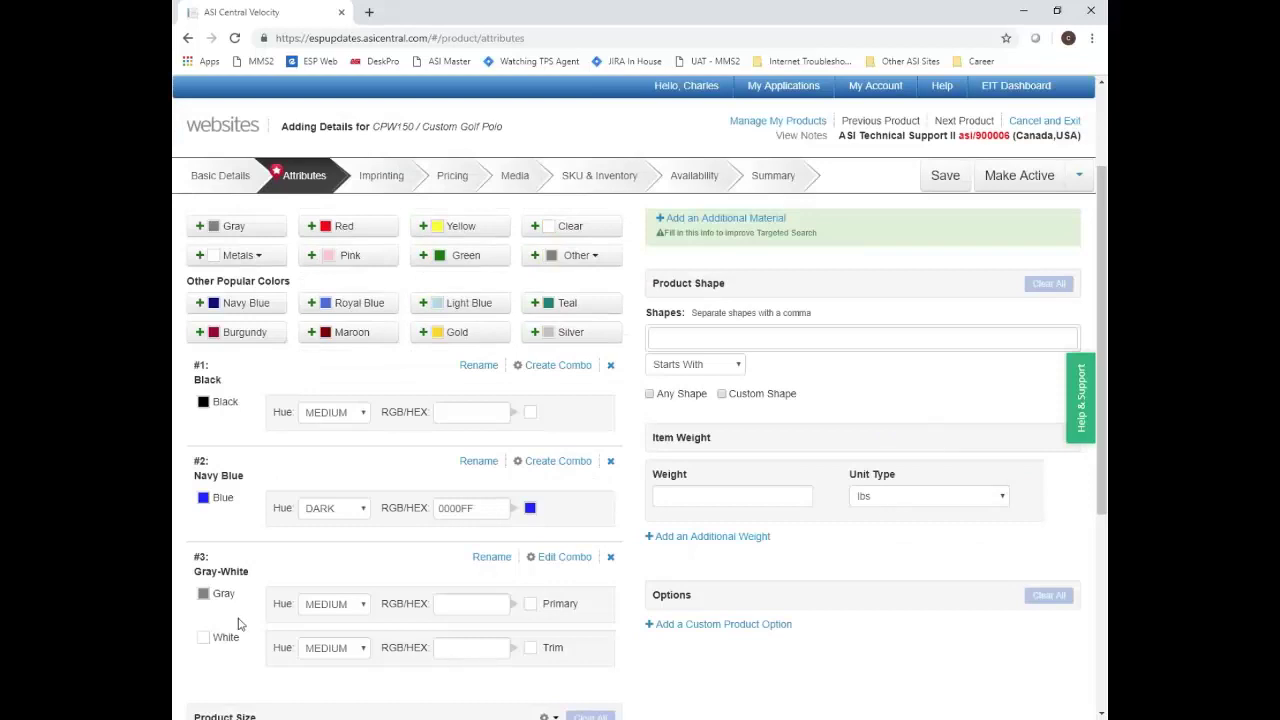
{"action": "left_click", "coordinate": [492, 558]}
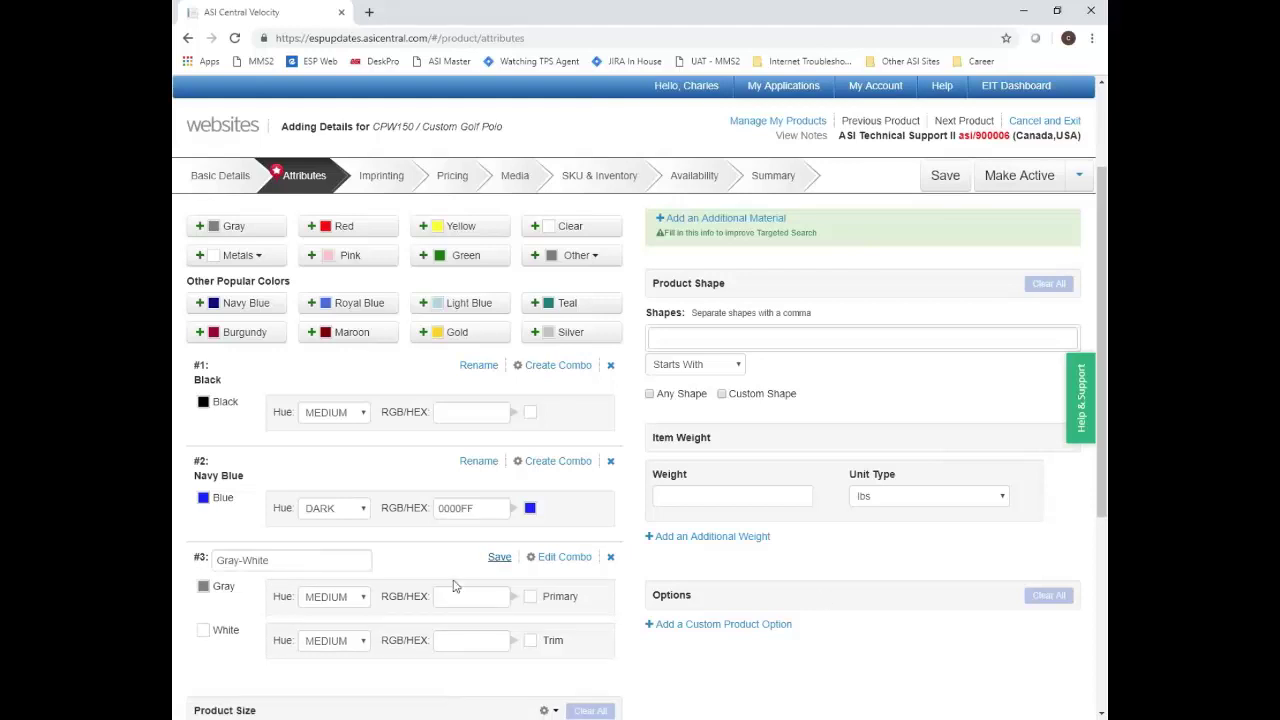
{"action": "left_click", "coordinate": [496, 557]}
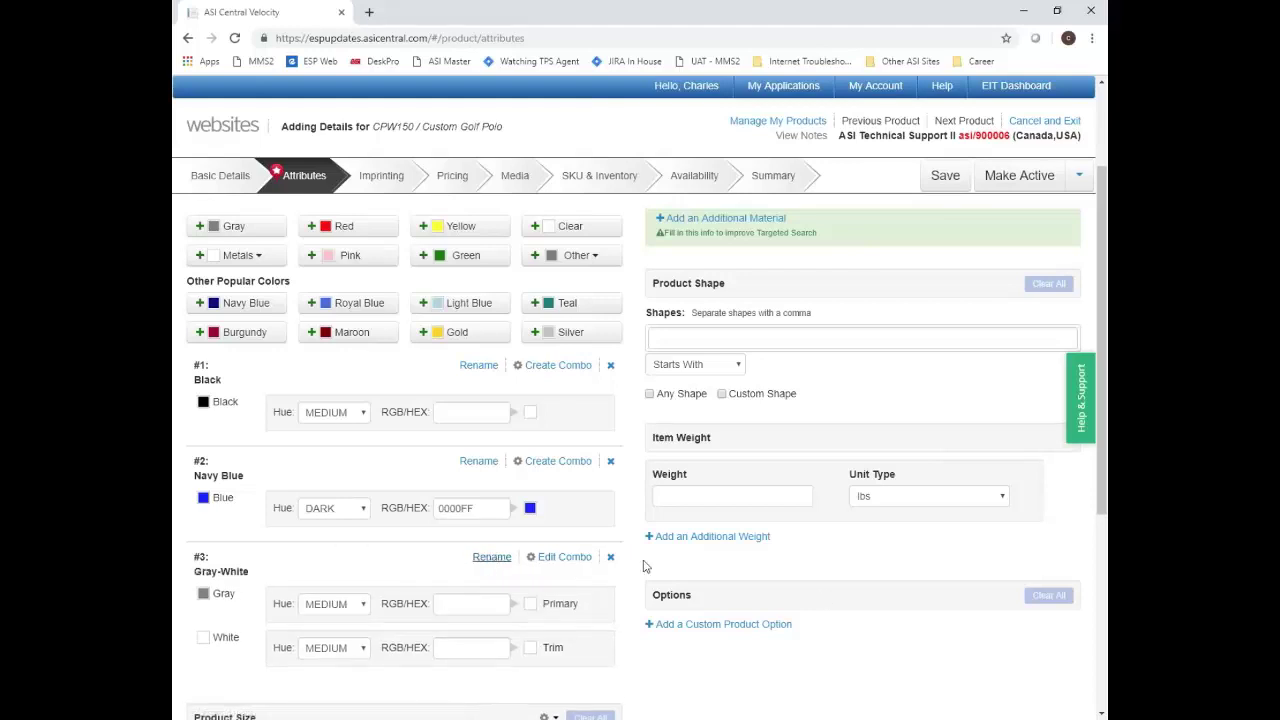
Set the polo's default size type to Apparel-Standard & Numbered – (S,M,L,10,12) from the full list of size types
{"action": "scroll", "coordinate": [625, 560], "scroll_direction": "down", "scroll_amount": 3}
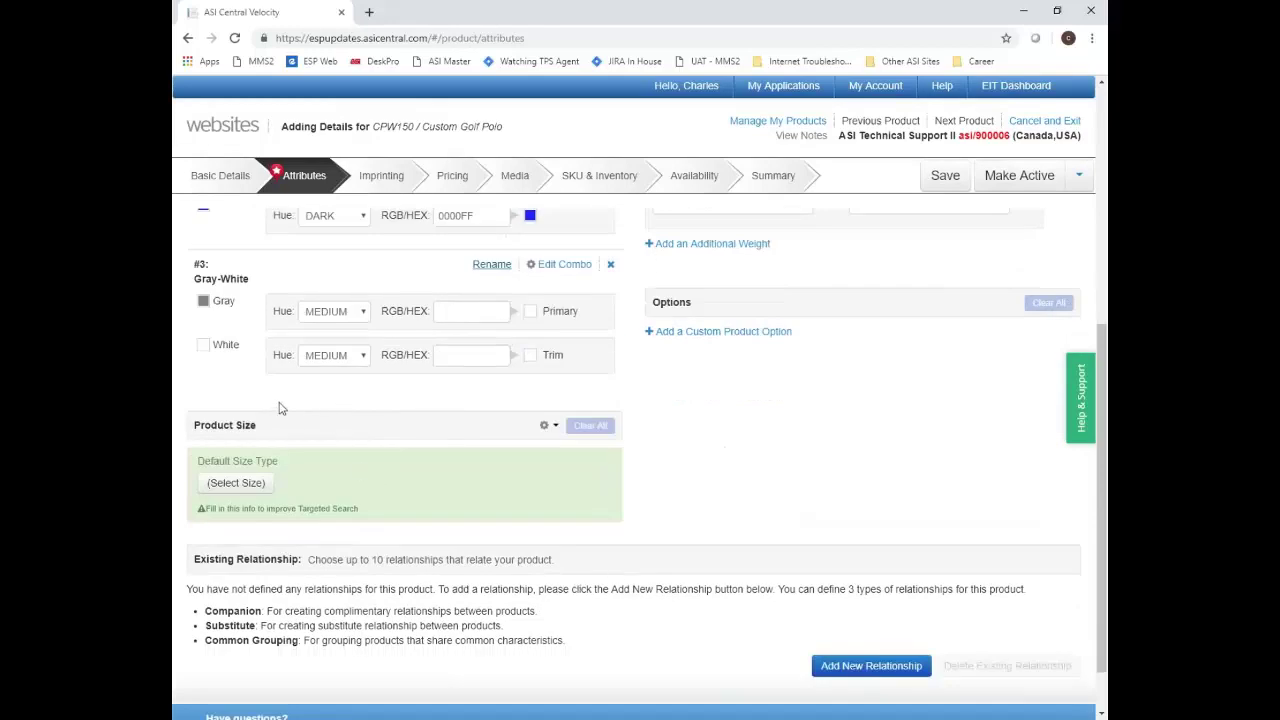
{"action": "left_click", "coordinate": [237, 484]}
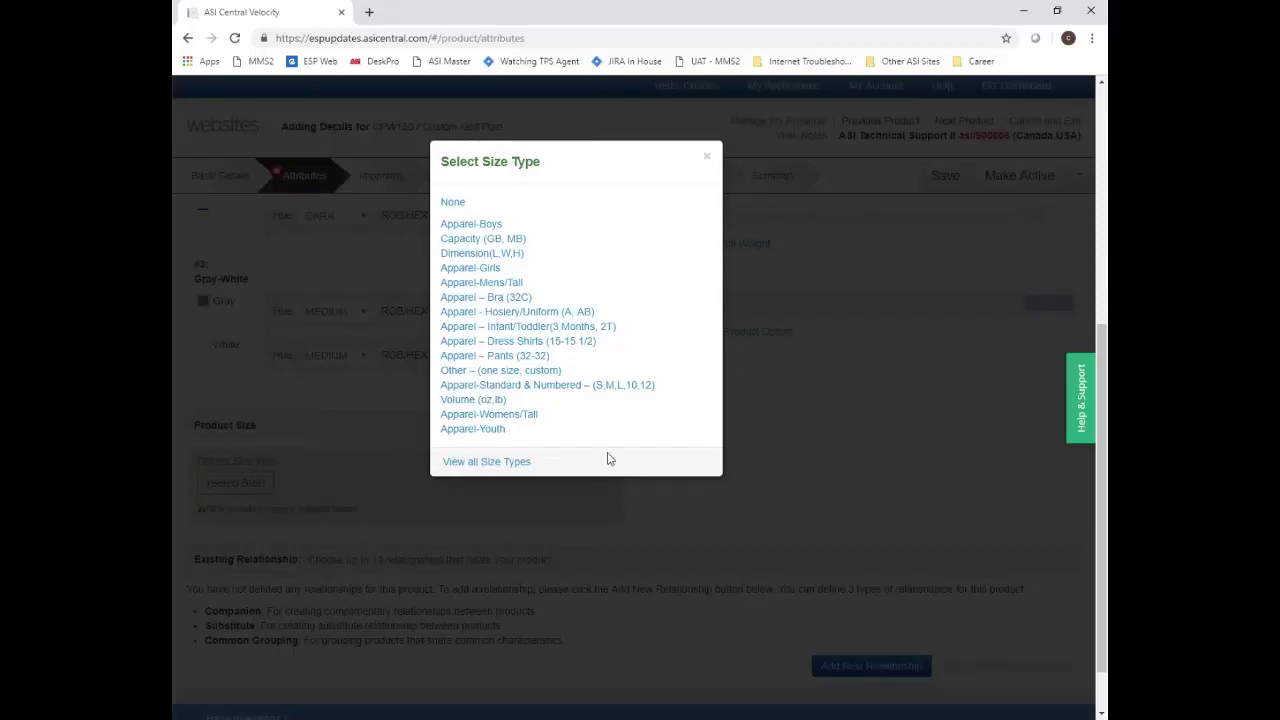
{"action": "left_click", "coordinate": [485, 462]}
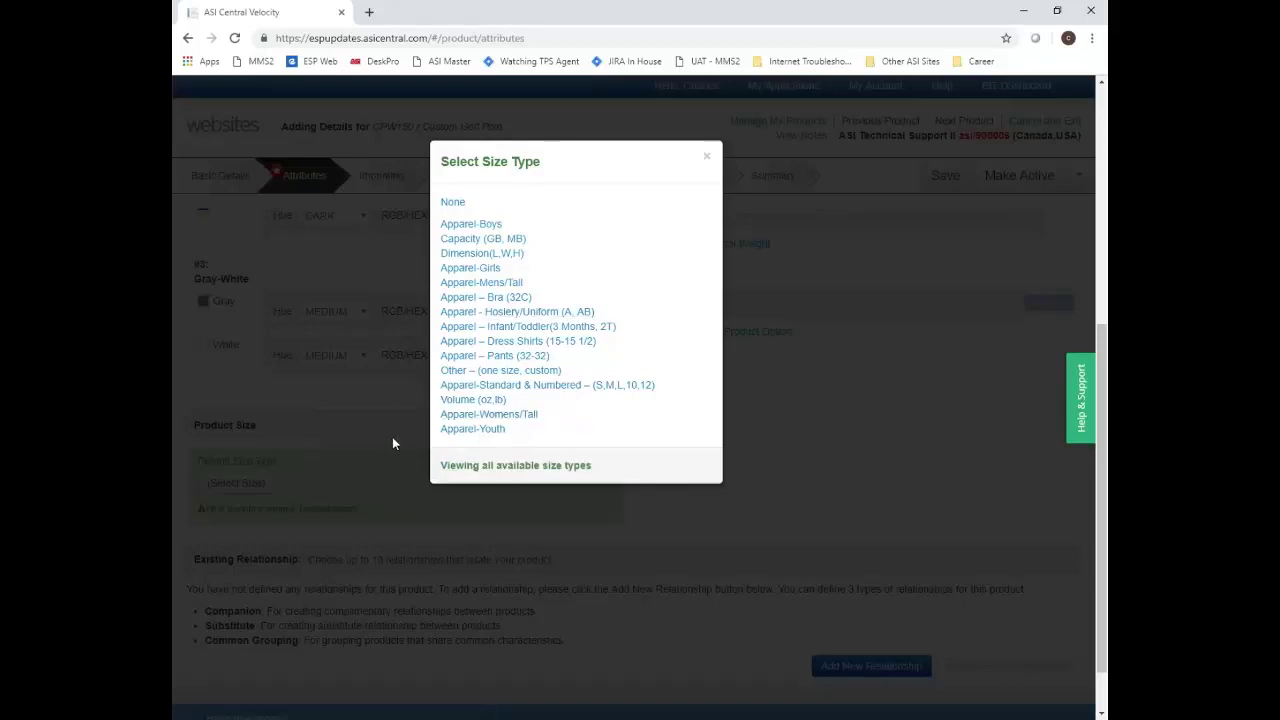
{"action": "left_click", "coordinate": [514, 386]}
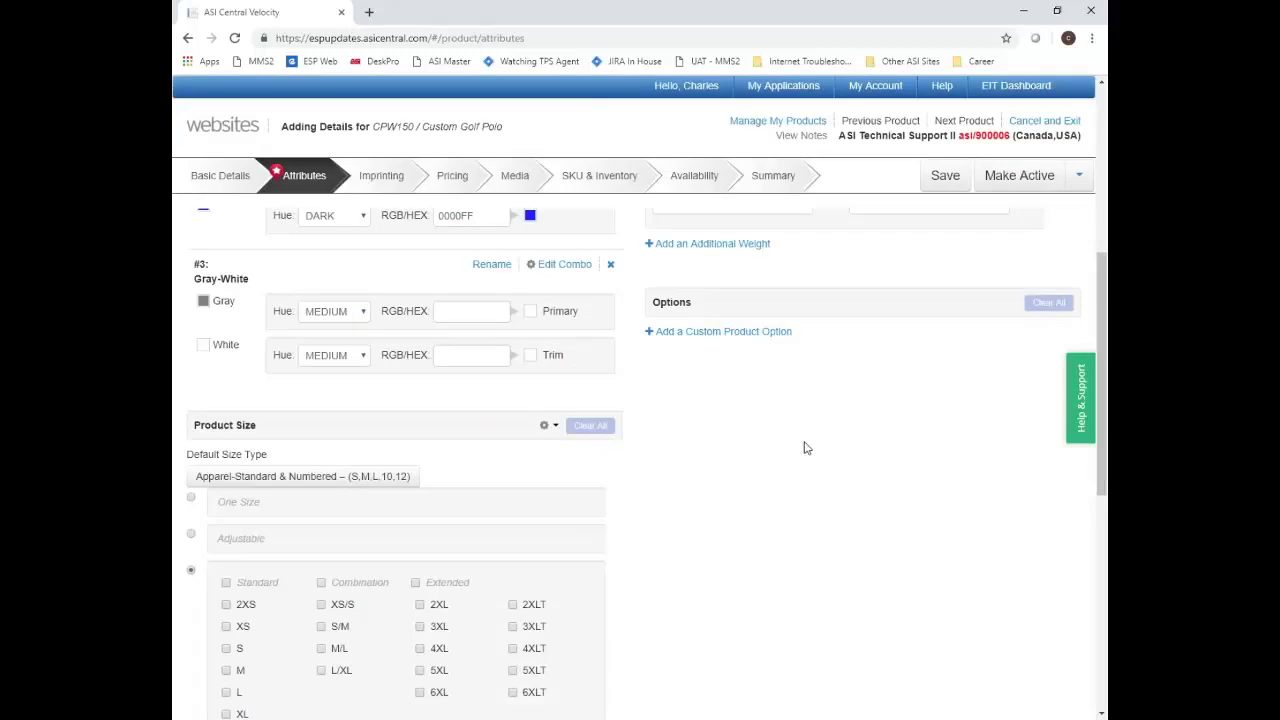
Select the standard sizes XS, S, M, L and XL and the extended sizes 2XL, 3XL and 4XL
{"action": "scroll", "coordinate": [797, 449], "scroll_direction": "down", "scroll_amount": 3}
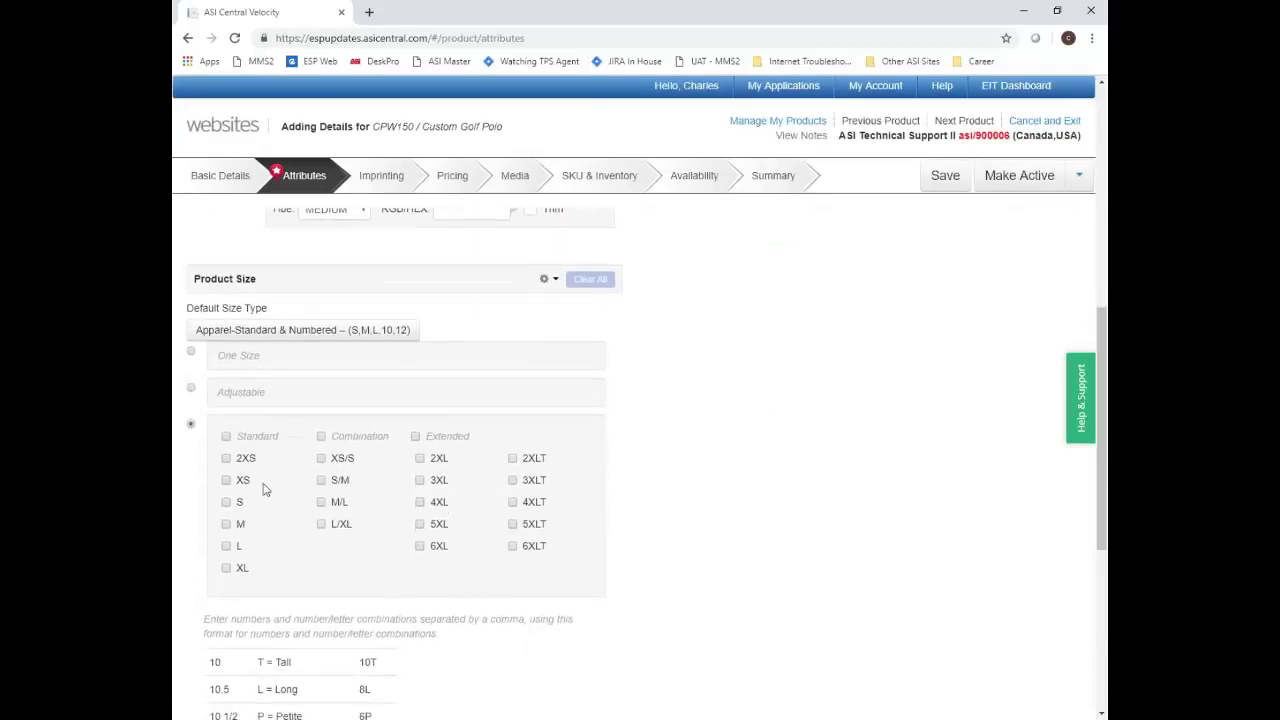
{"action": "left_click", "coordinate": [227, 480]}
{"action": "left_click", "coordinate": [227, 502]}
{"action": "left_click", "coordinate": [227, 525]}
{"action": "left_click", "coordinate": [227, 546]}
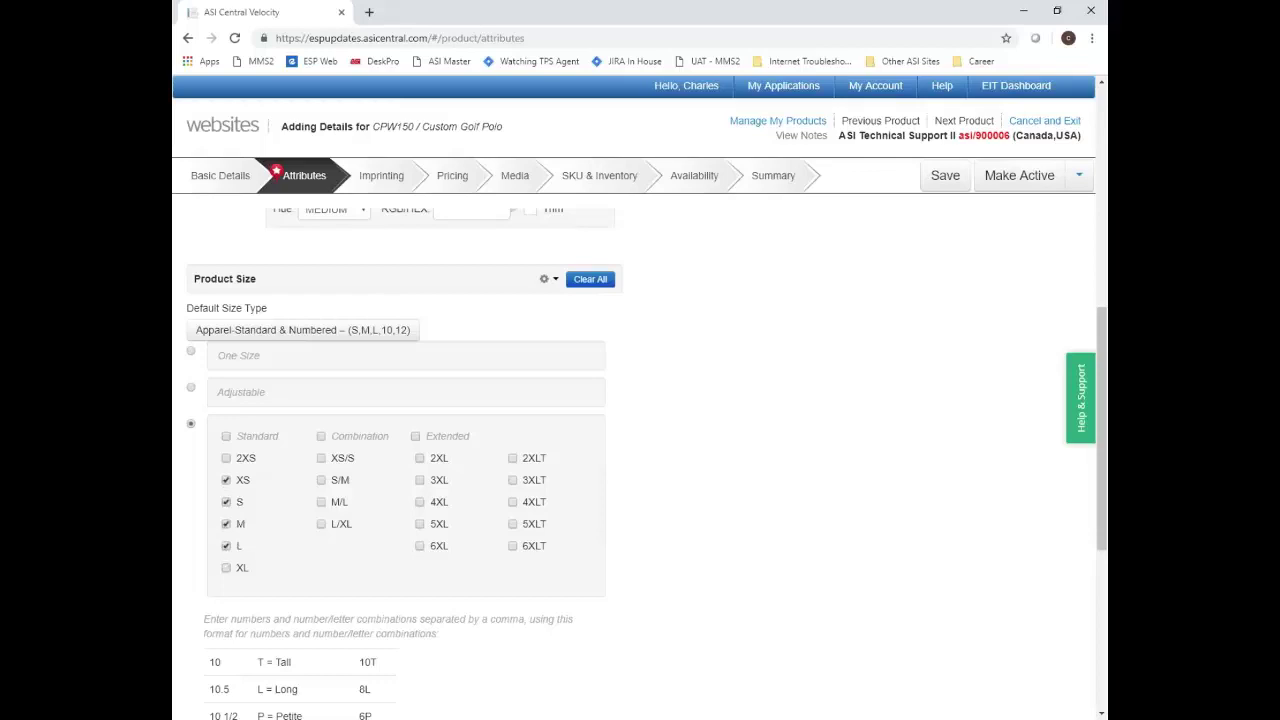
{"action": "left_click", "coordinate": [227, 568]}
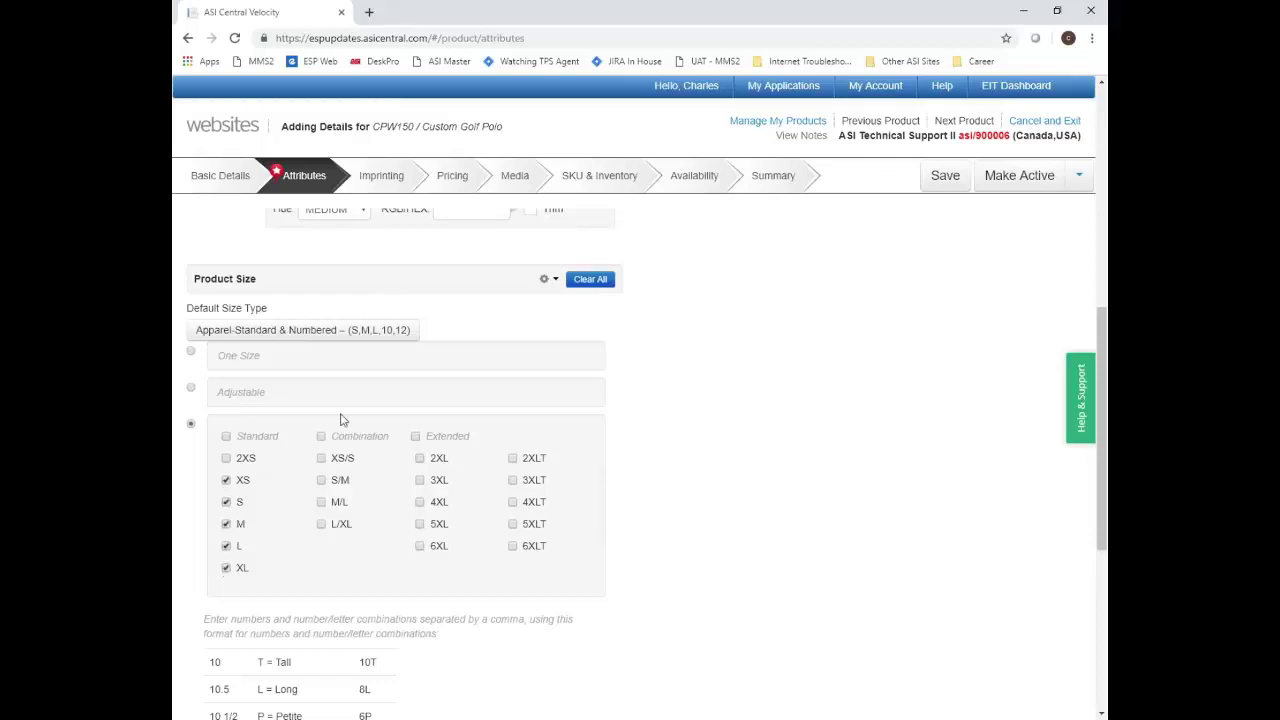
{"action": "left_click", "coordinate": [420, 460]}
{"action": "left_click", "coordinate": [420, 481]}
{"action": "left_click", "coordinate": [420, 503]}
Browse the full list of product materials and choose the fabric Blend as the polo's material type
{"action": "scroll", "coordinate": [680, 551], "scroll_direction": "up", "scroll_amount": 5}
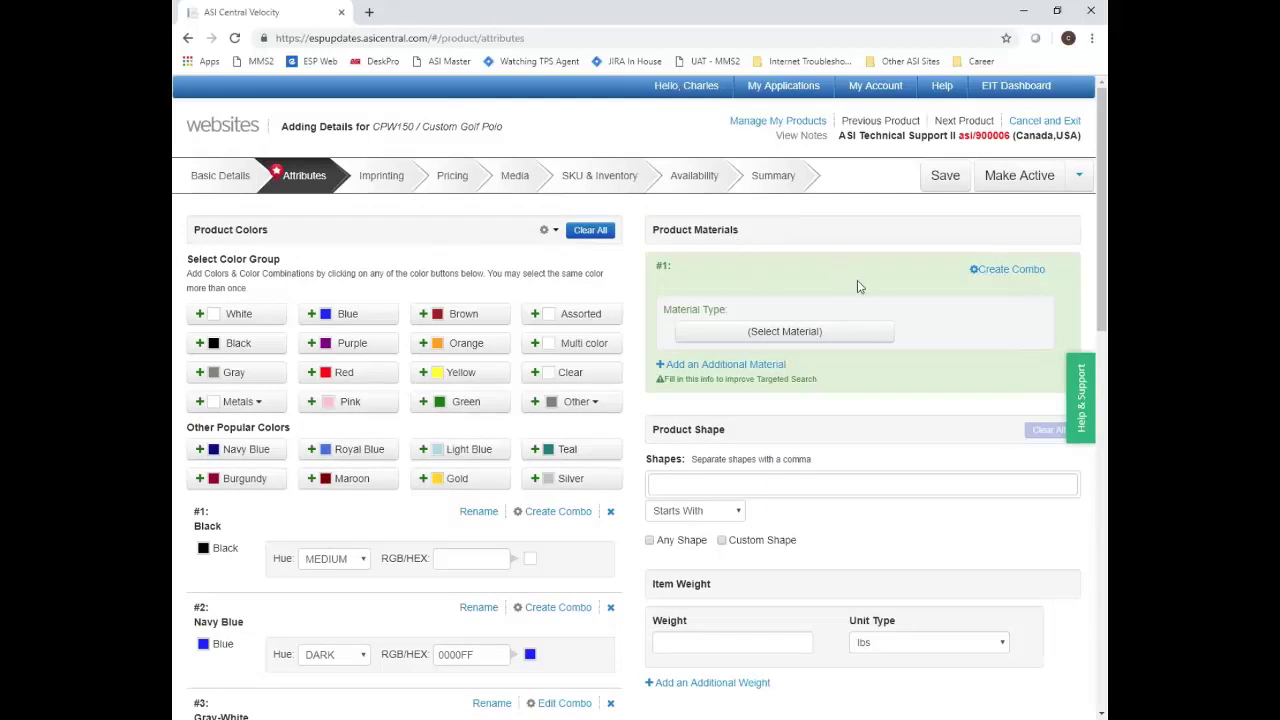
{"action": "left_click", "coordinate": [810, 336]}
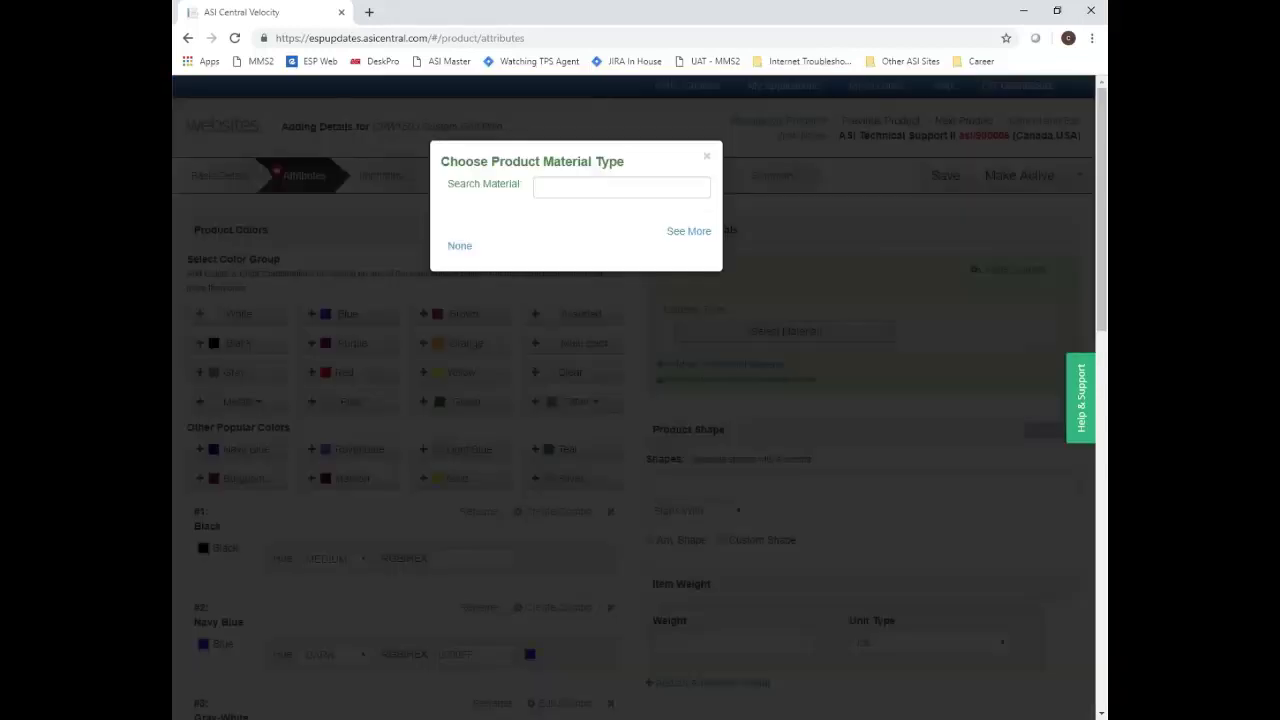
{"action": "left_click", "coordinate": [551, 187]}
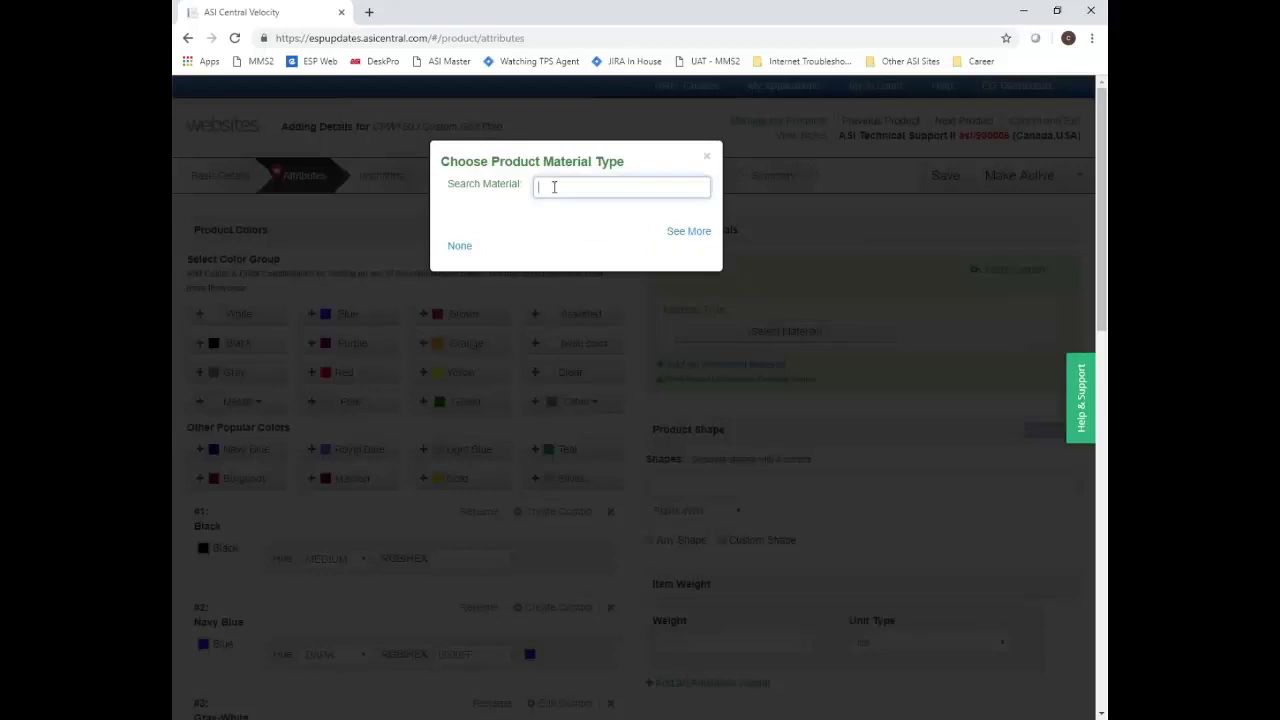
{"action": "left_click", "coordinate": [690, 232]}
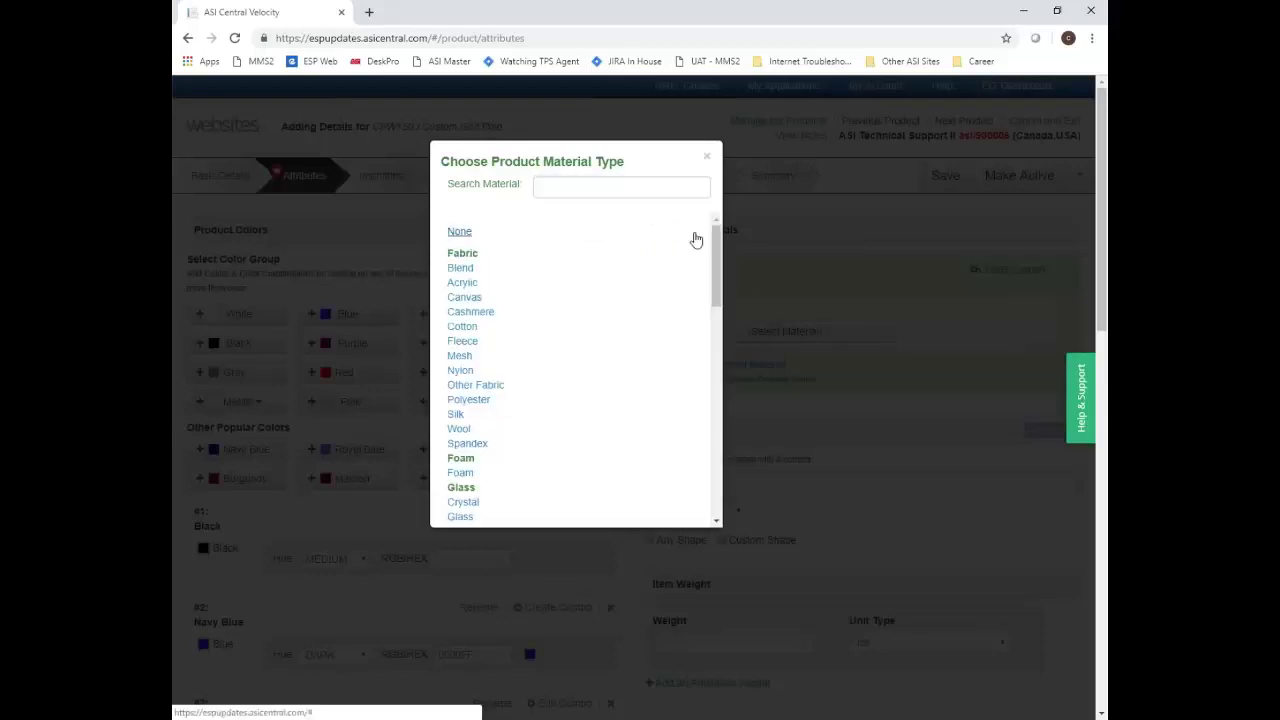
{"action": "scroll", "coordinate": [640, 315], "scroll_direction": "down", "scroll_amount": 6}
{"action": "scroll", "coordinate": [634, 320], "scroll_direction": "down", "scroll_amount": 3}
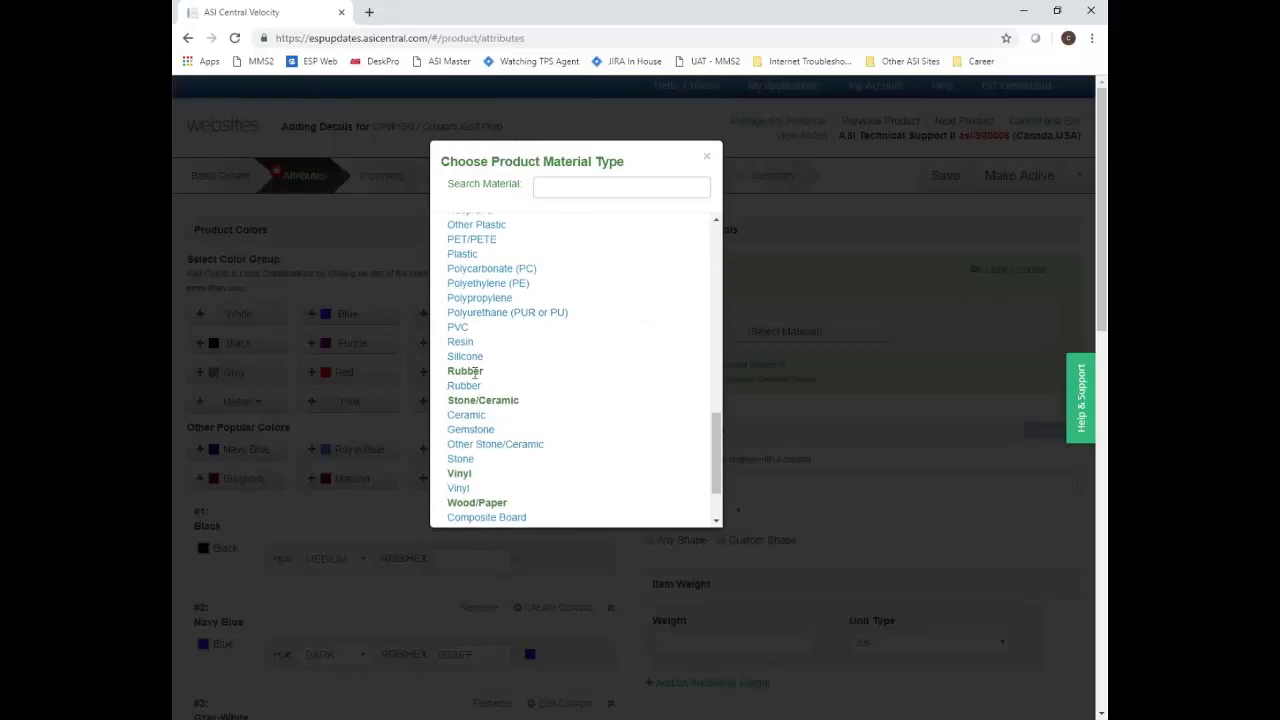
{"action": "scroll", "coordinate": [490, 380], "scroll_direction": "up", "scroll_amount": 10}
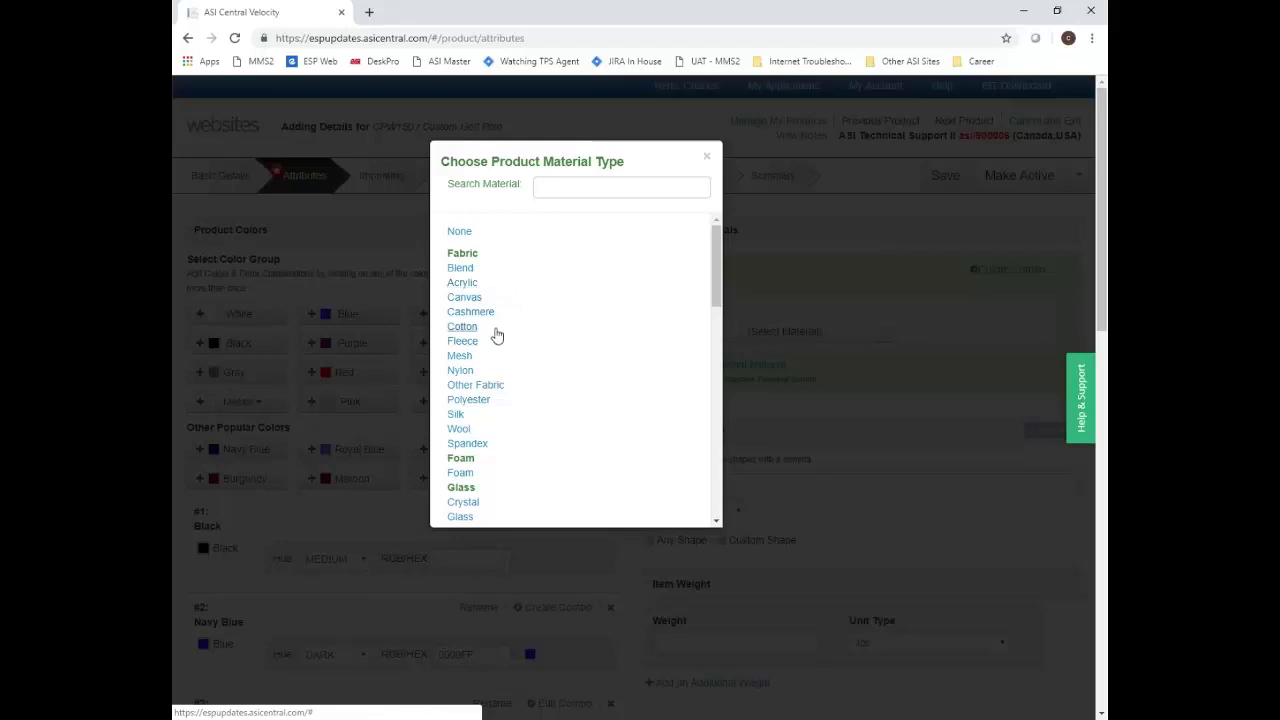
{"action": "left_click", "coordinate": [460, 269]}
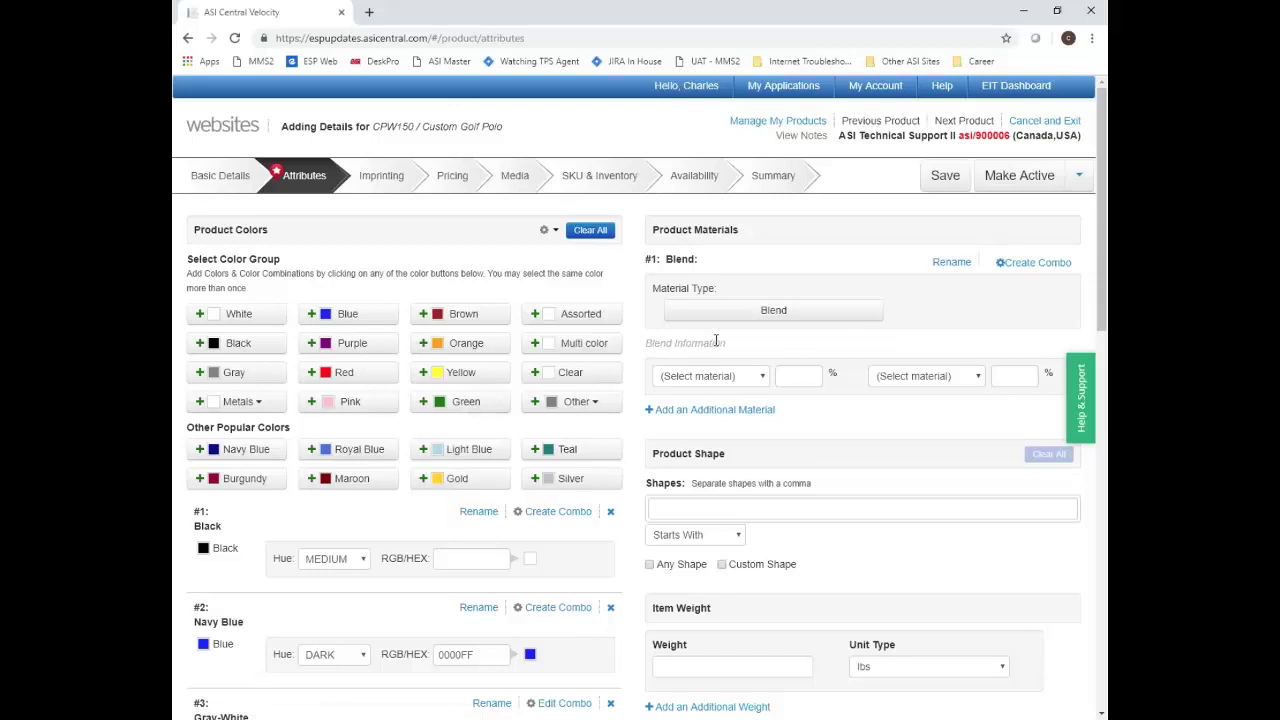
Define the blend as 50% Cotton and 50% Polyester
{"action": "left_click", "coordinate": [756, 386]}
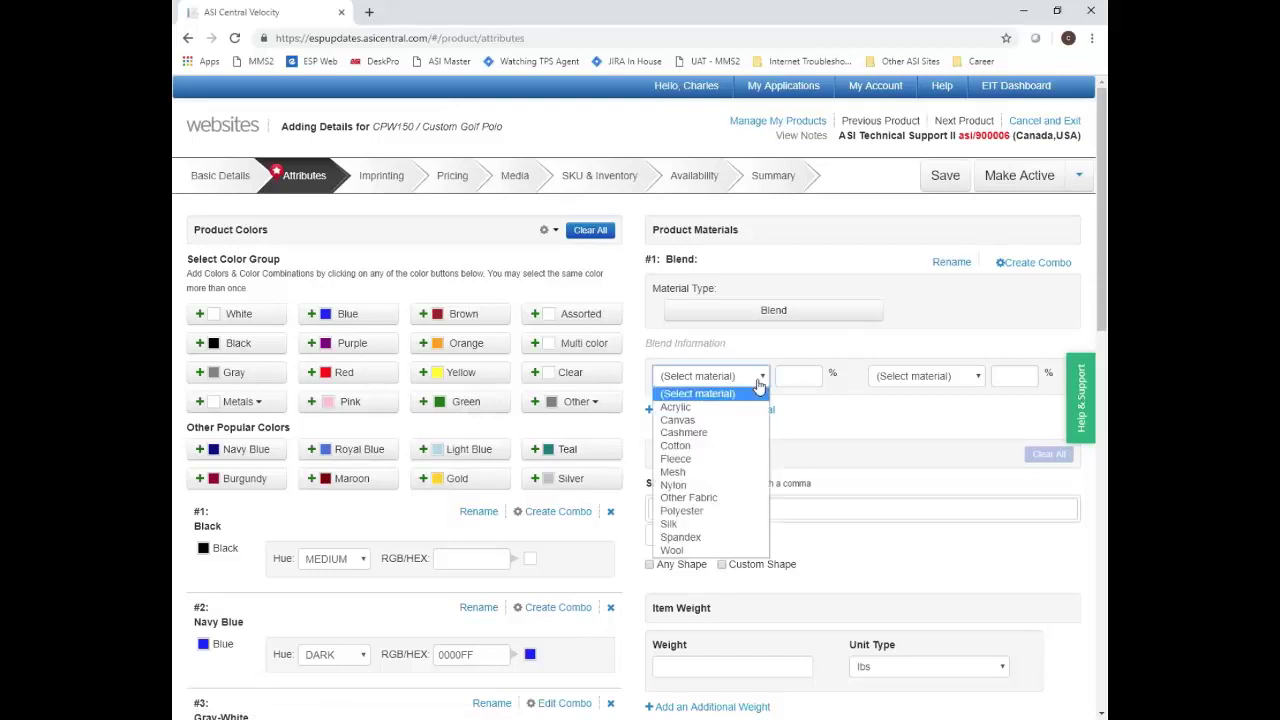
{"action": "left_click", "coordinate": [727, 446]}
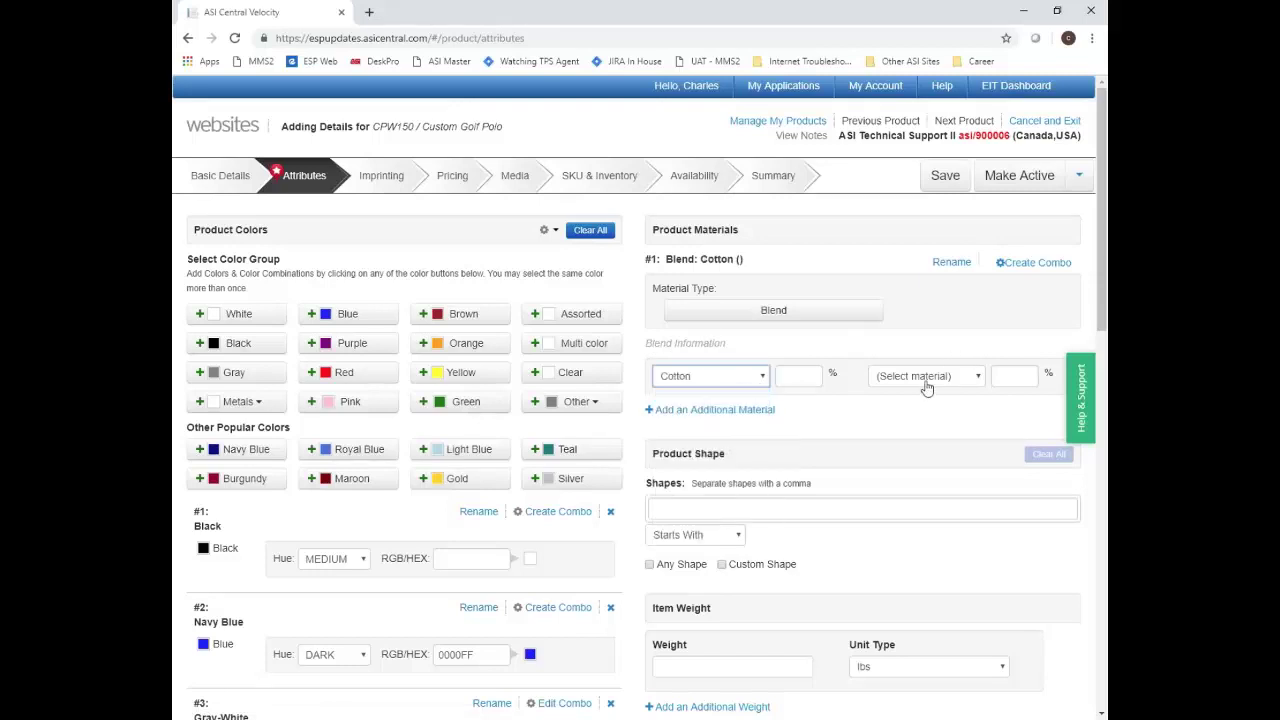
{"action": "left_click", "coordinate": [925, 385]}
{"action": "left_click", "coordinate": [897, 497]}
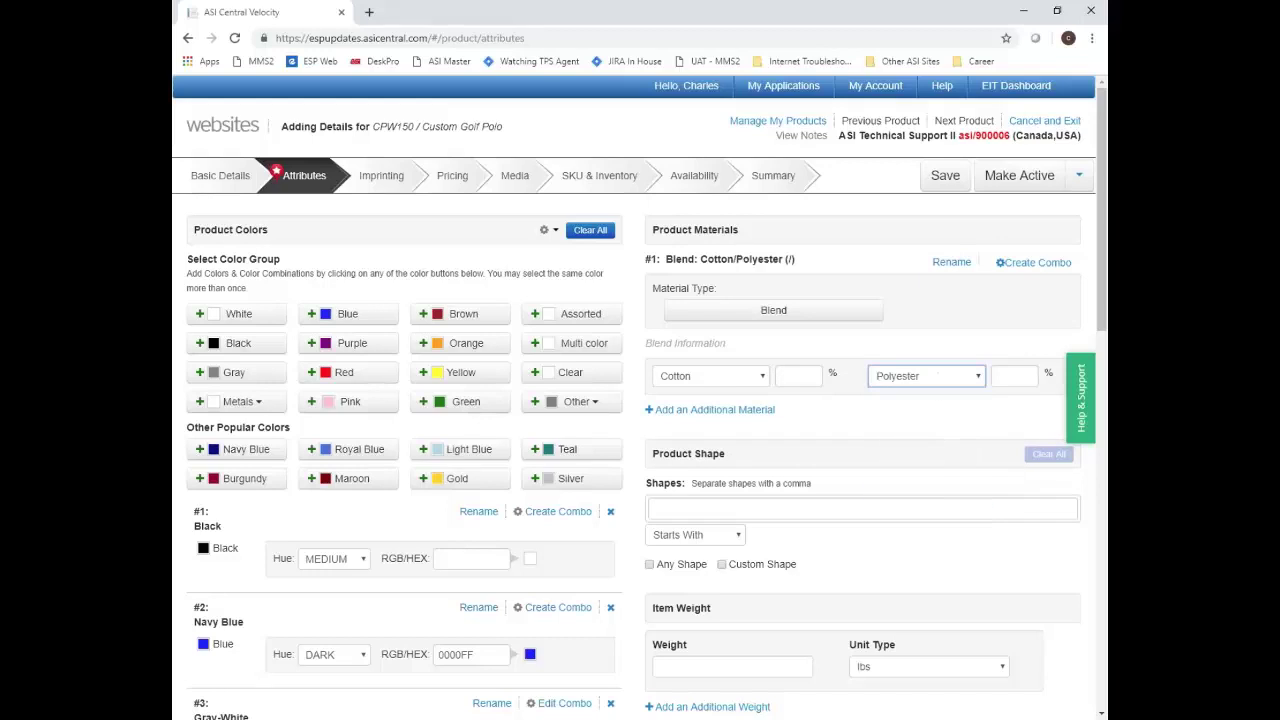
{"action": "left_click", "coordinate": [815, 374]}
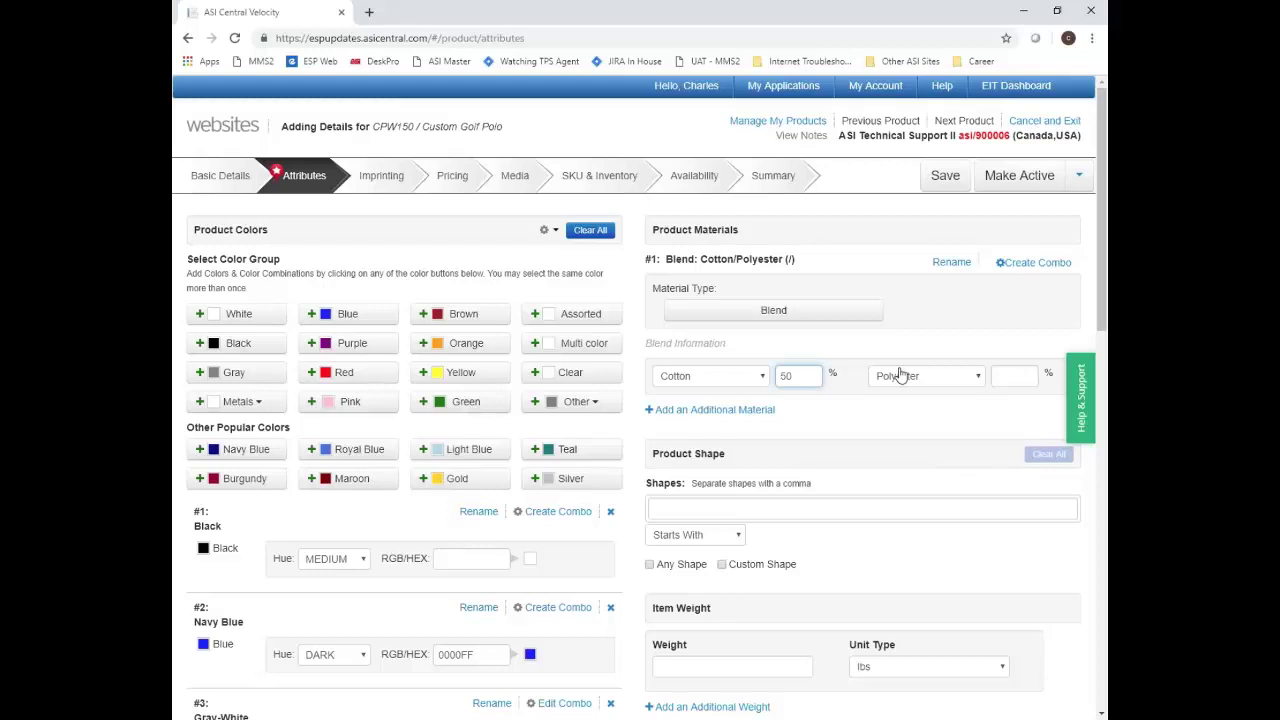
{"action": "left_click", "coordinate": [872, 415]}
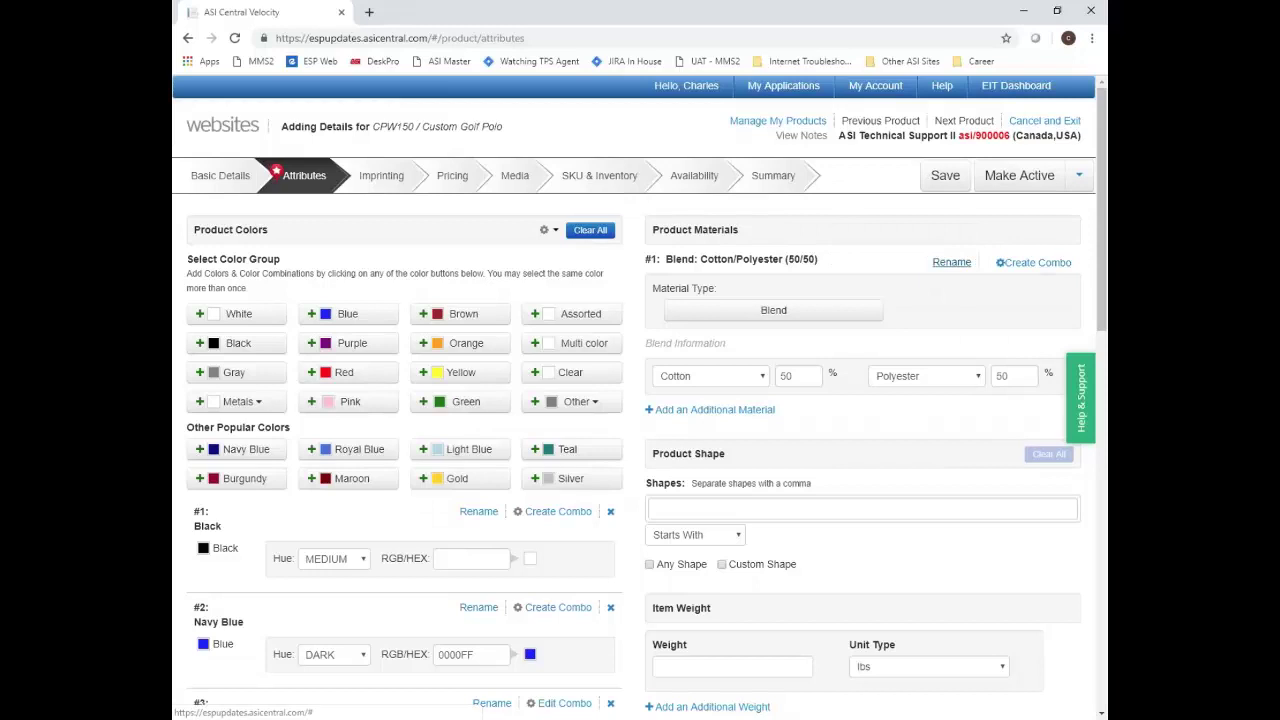
Rename the blend material to Cotton/Poly and save the new name
{"action": "left_click", "coordinate": [951, 262]}
{"action": "left_click_drag", "start_coordinate": [857, 264], "coordinate": [579, 277]}
{"action": "key", "text": "BackSpace"}
{"action": "key", "text": "BackSpace"}
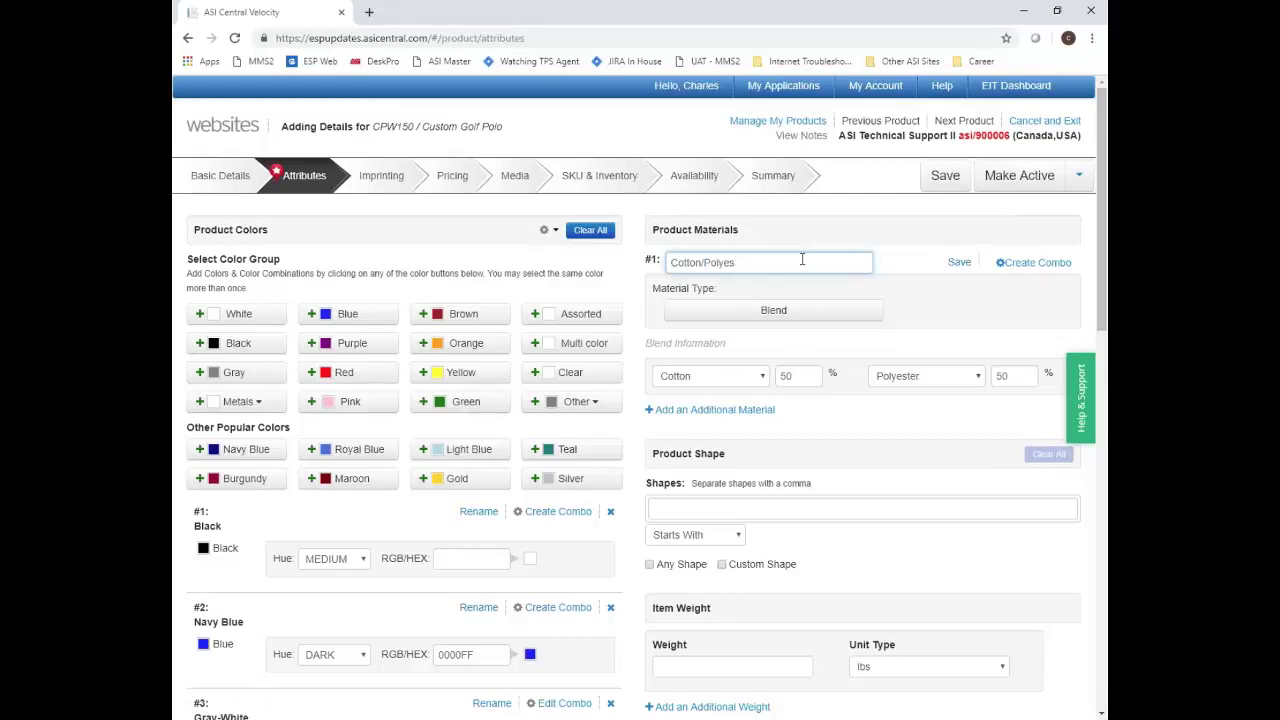
{"action": "left_click", "coordinate": [958, 263]}
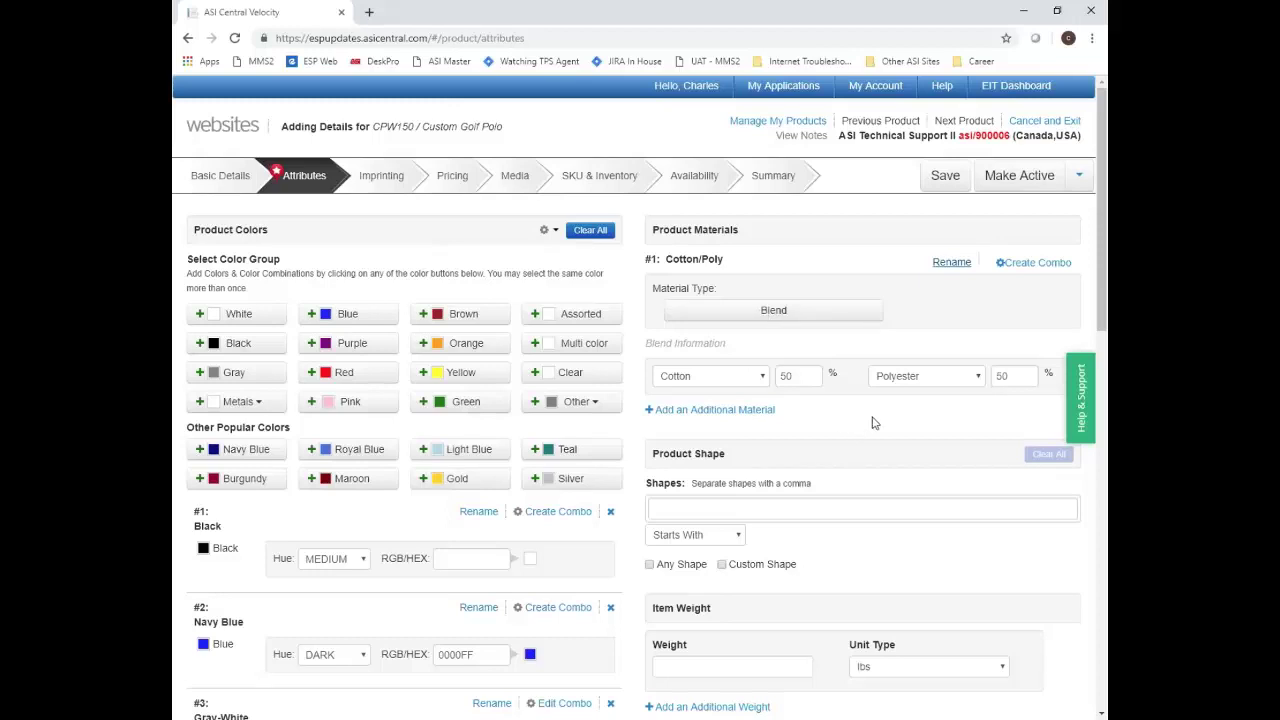
Add Embroidered and Sublimation as the polo's imprint methods and mark it as also sold unimprinted
{"action": "scroll", "coordinate": [826, 431], "scroll_direction": "down", "scroll_amount": 1}
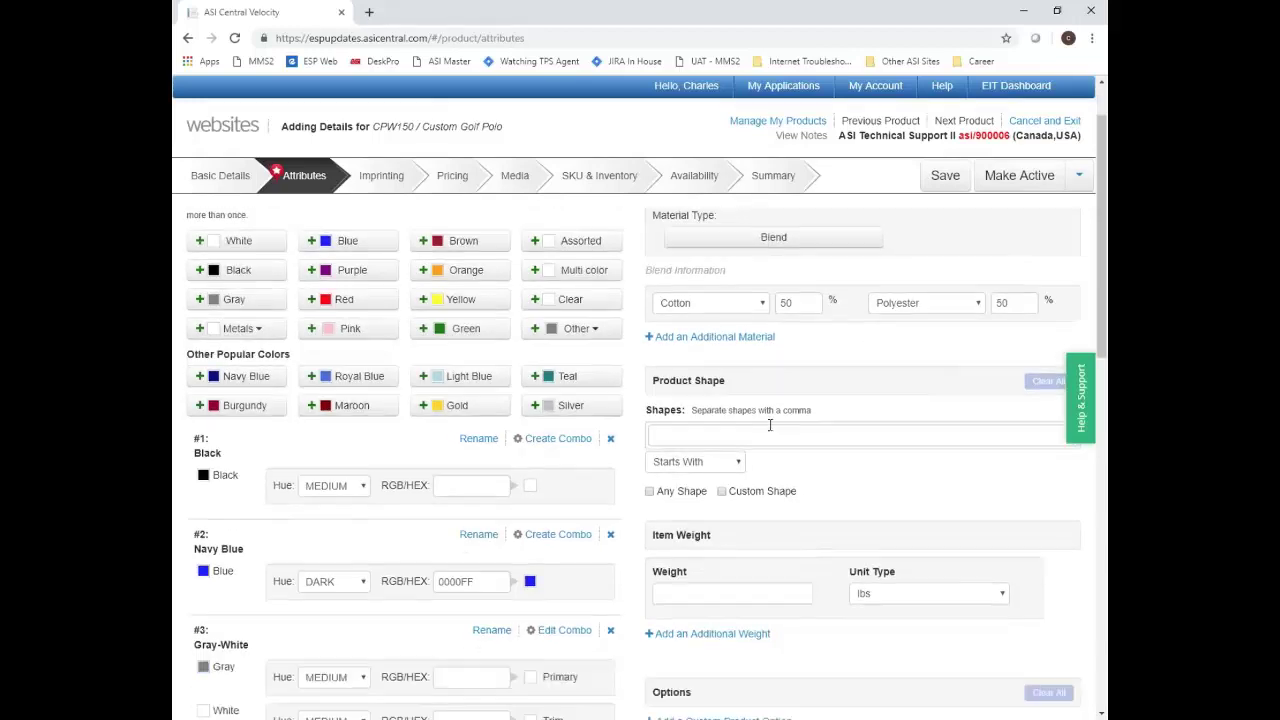
{"action": "scroll", "coordinate": [900, 471], "scroll_direction": "up", "scroll_amount": 1}
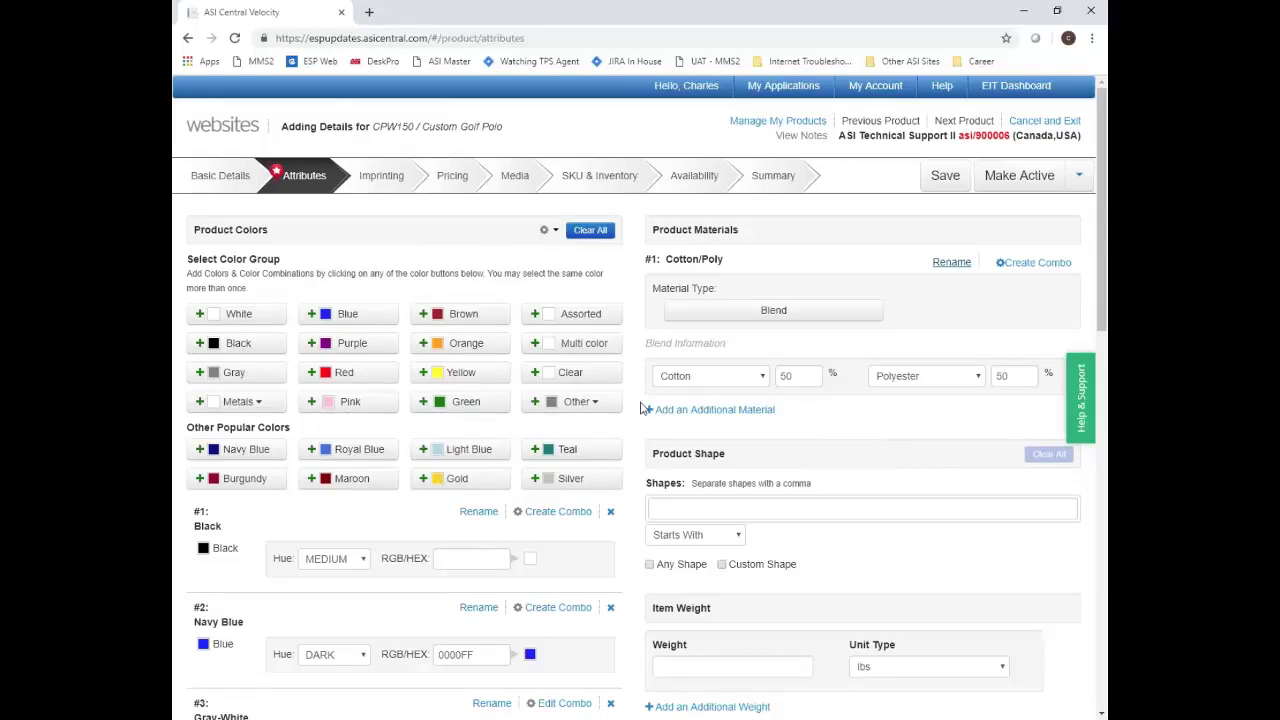
{"action": "left_click", "coordinate": [364, 177]}
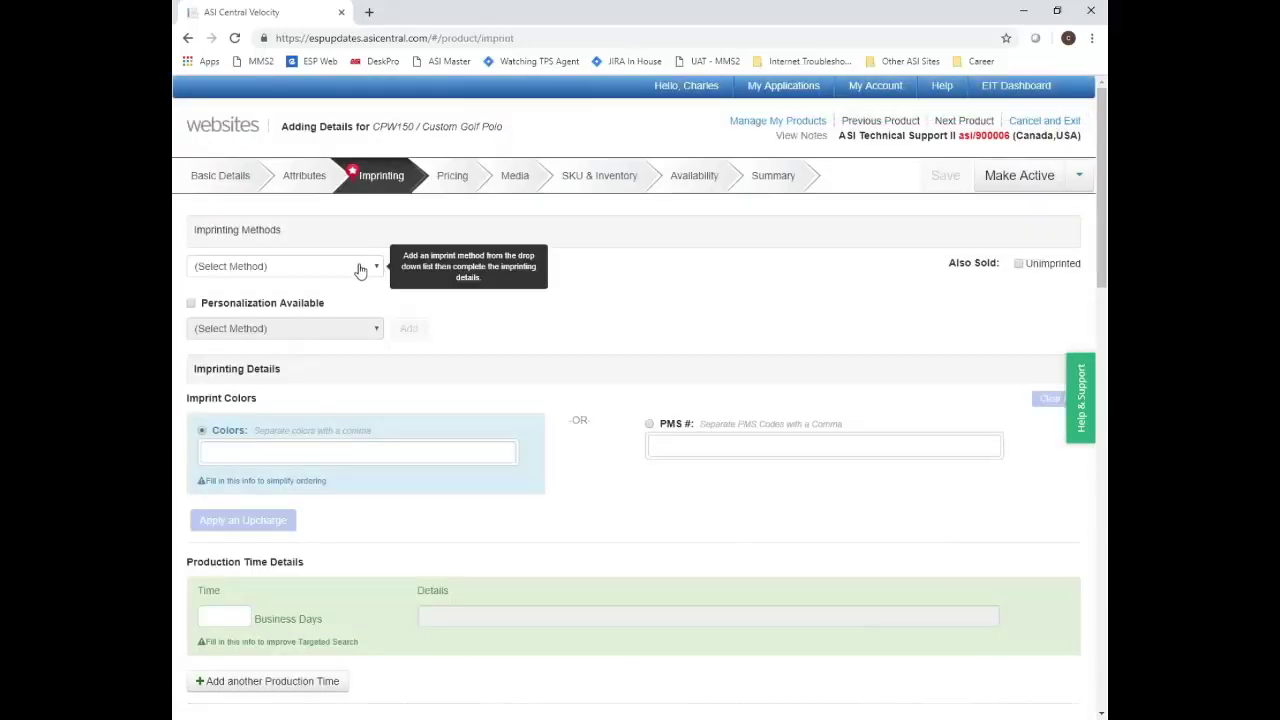
{"action": "left_click", "coordinate": [357, 278]}
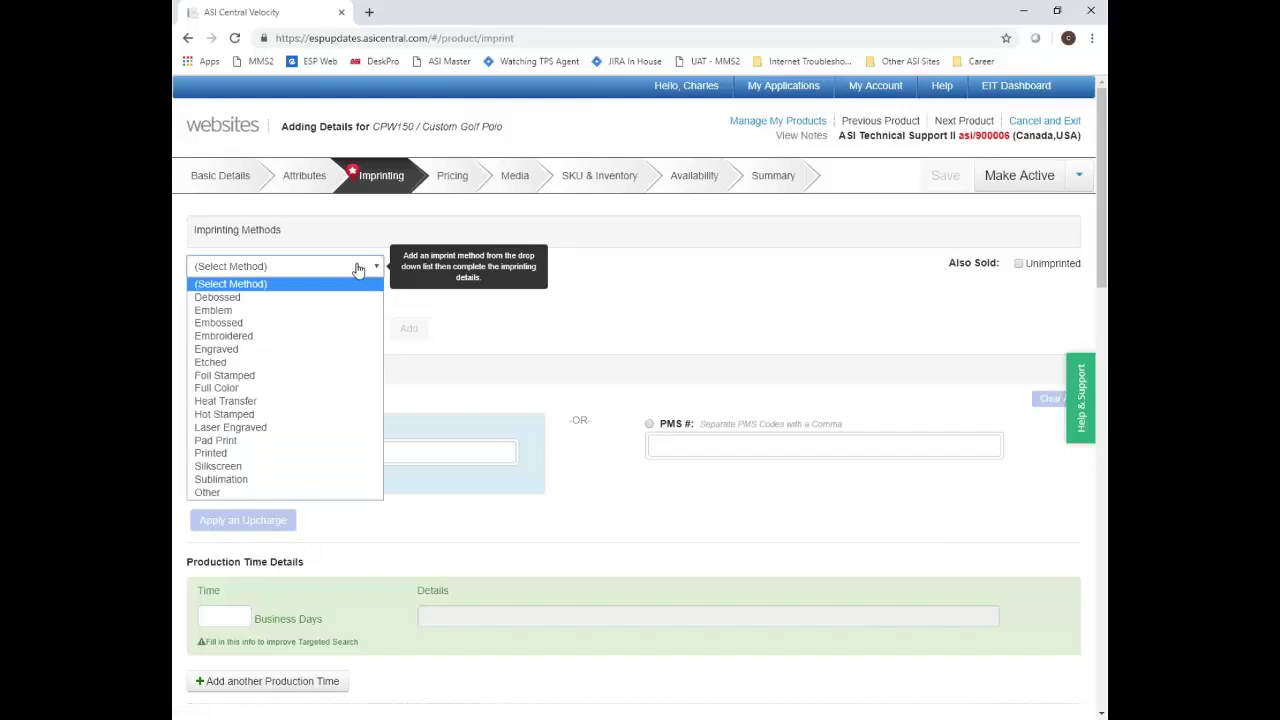
{"action": "left_click", "coordinate": [320, 336]}
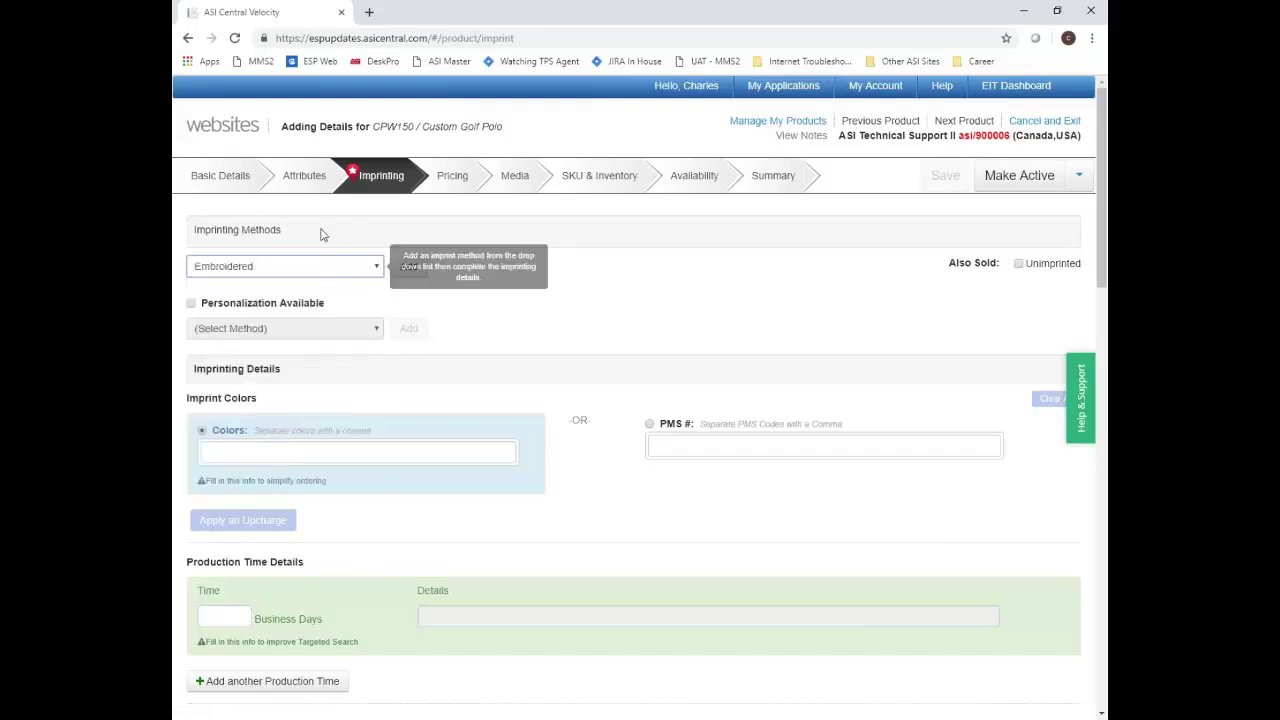
{"action": "left_click", "coordinate": [410, 267]}
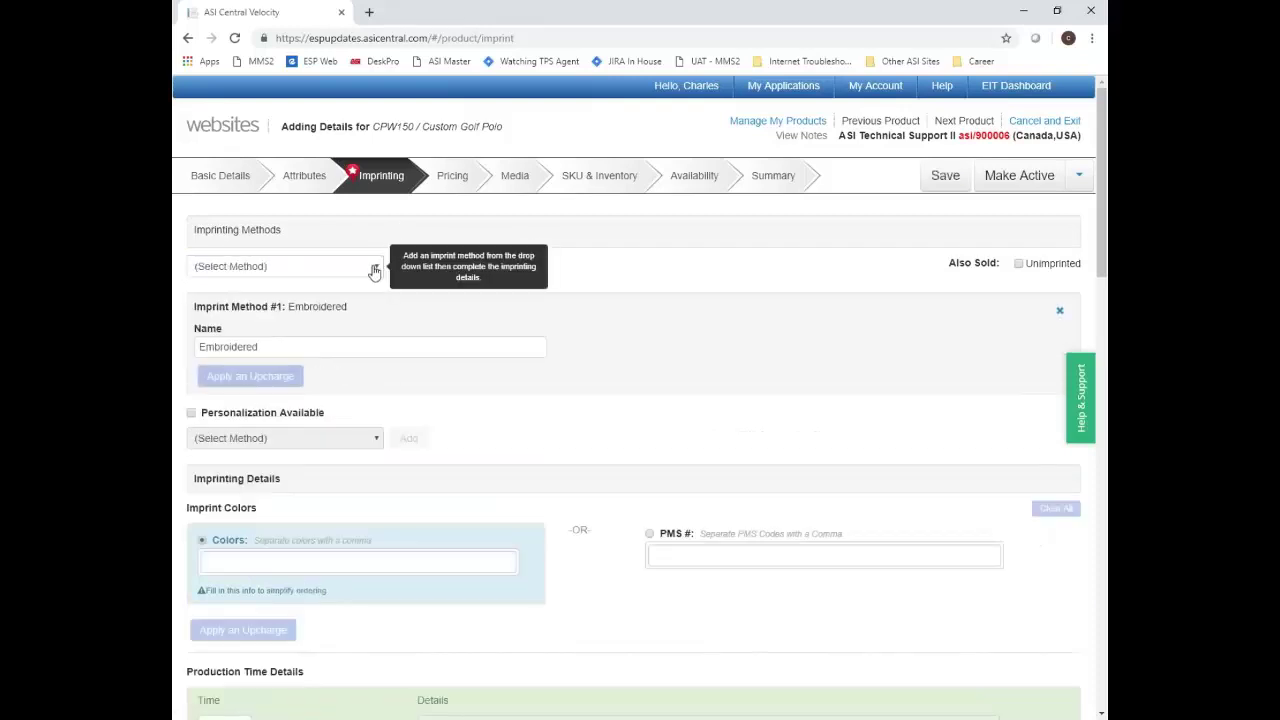
{"action": "left_click", "coordinate": [374, 266]}
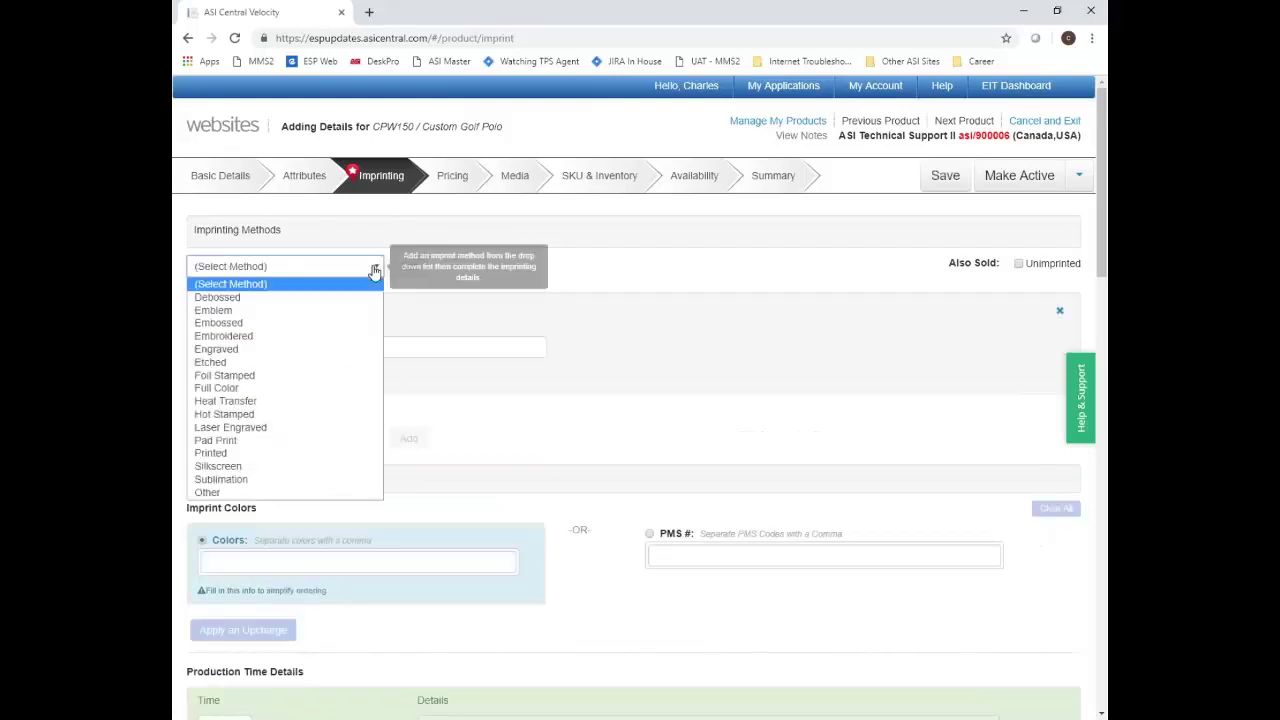
{"action": "left_click", "coordinate": [311, 479]}
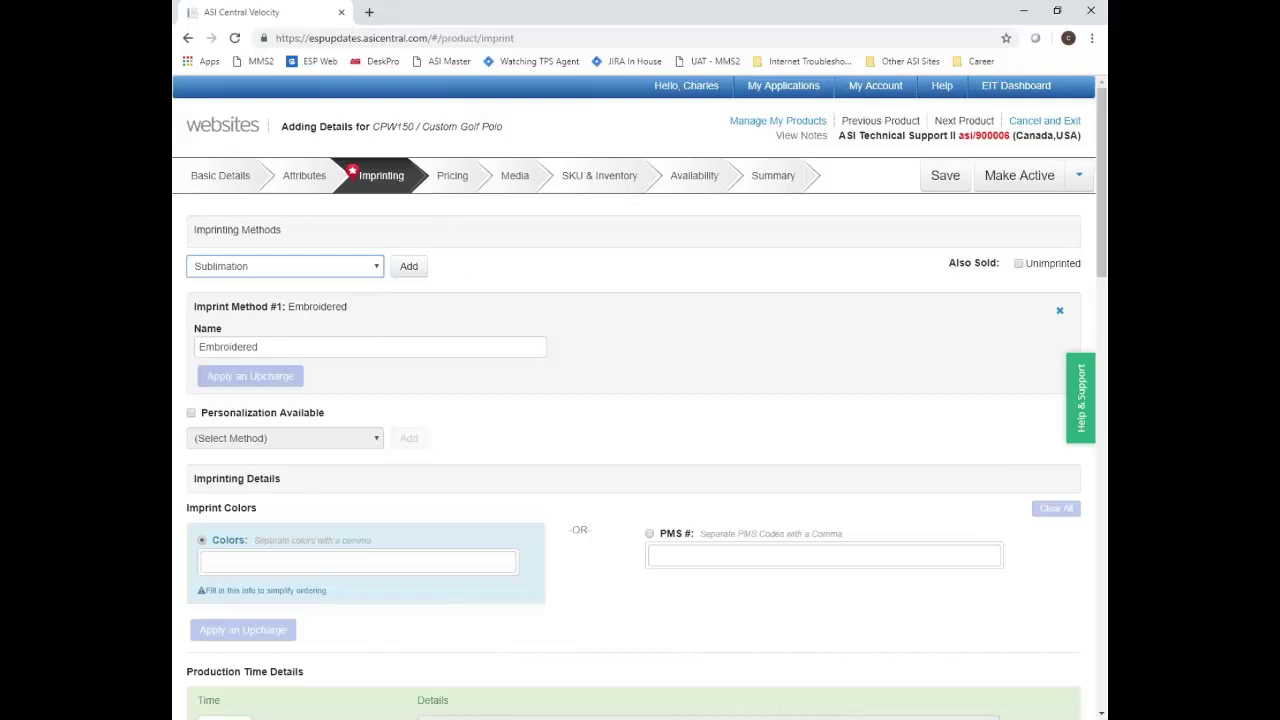
{"action": "left_click", "coordinate": [408, 266]}
{"action": "left_click", "coordinate": [420, 272]}
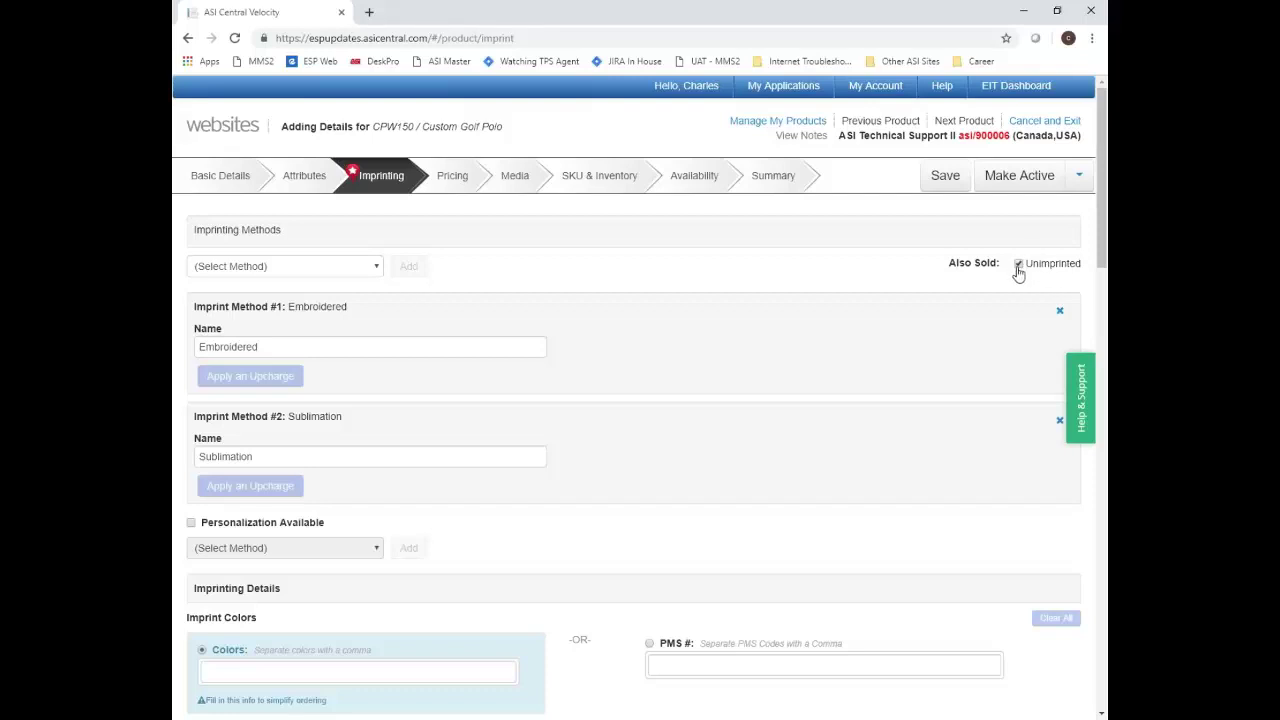
{"action": "left_click", "coordinate": [1017, 270]}
In the product's pricing, enter Embroidery as what the single base price grid's price includes
{"action": "left_click", "coordinate": [464, 178]}
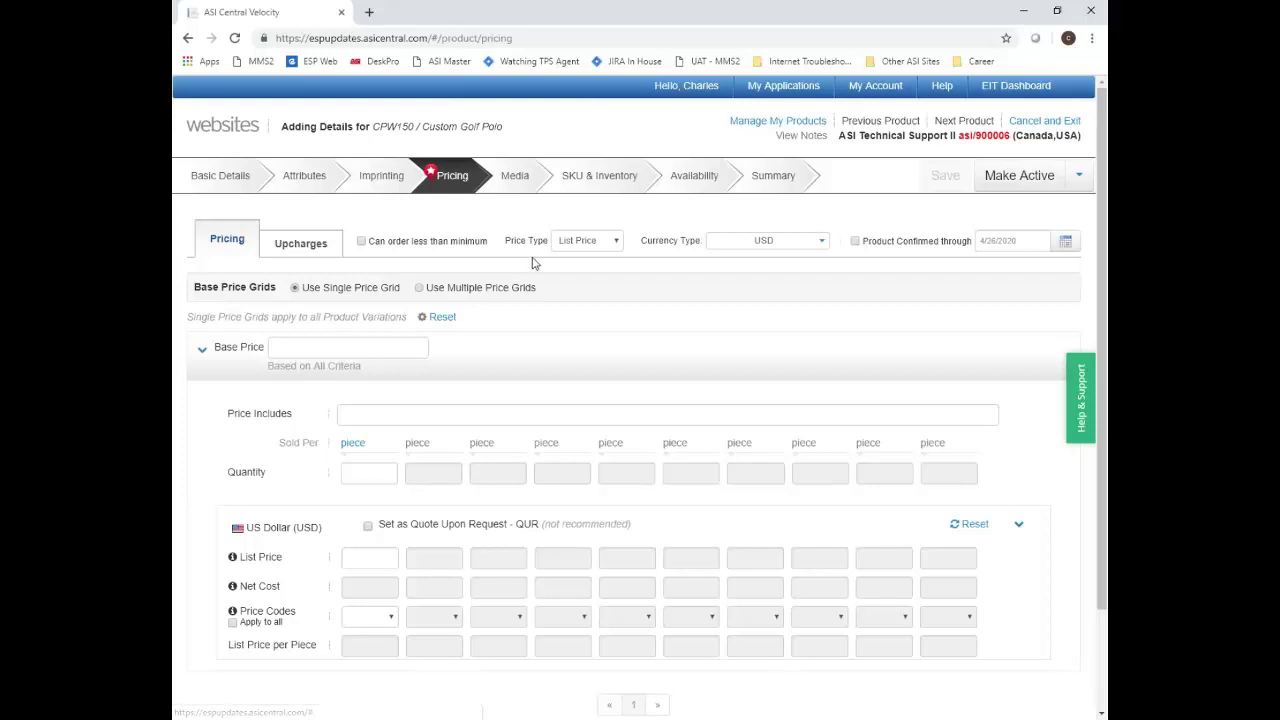
{"action": "left_click", "coordinate": [406, 417]}
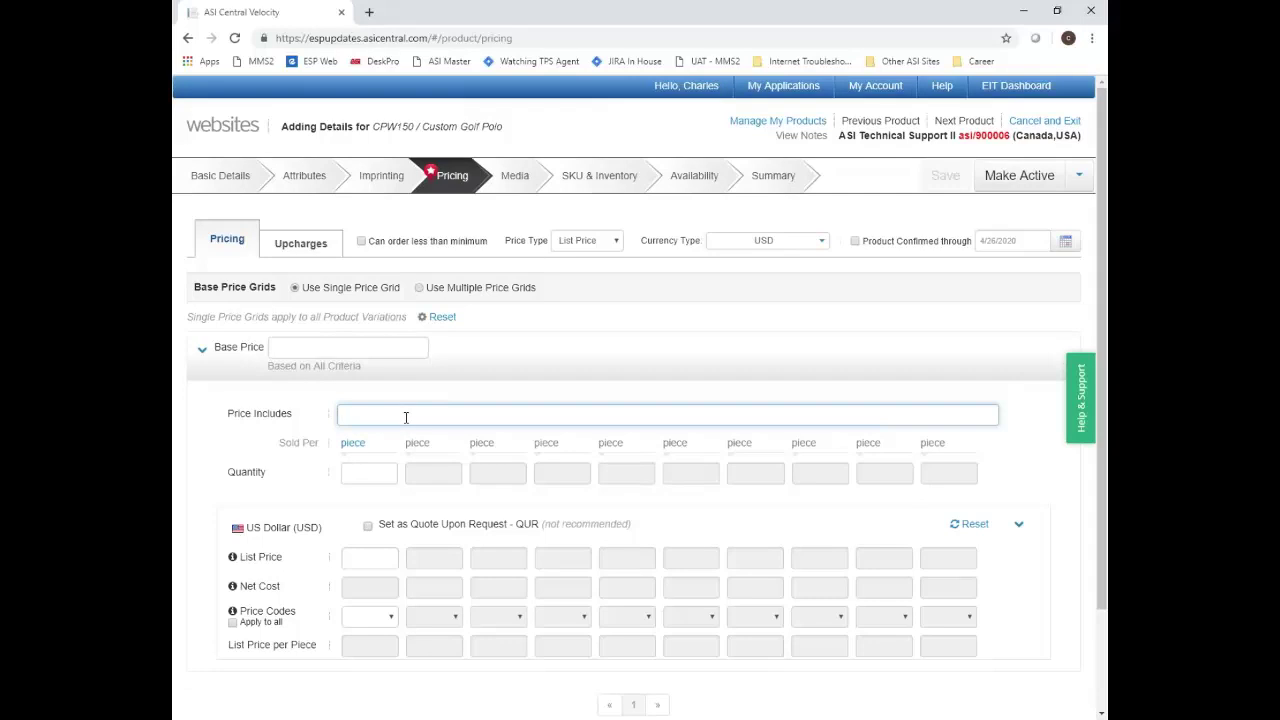
{"action": "type", "text": "Embo"}
{"action": "type", "text": "roidery"}
Set the first price break of the base price grid to quantity 1 with a list price of 15.00 USD
{"action": "left_click", "coordinate": [374, 473]}
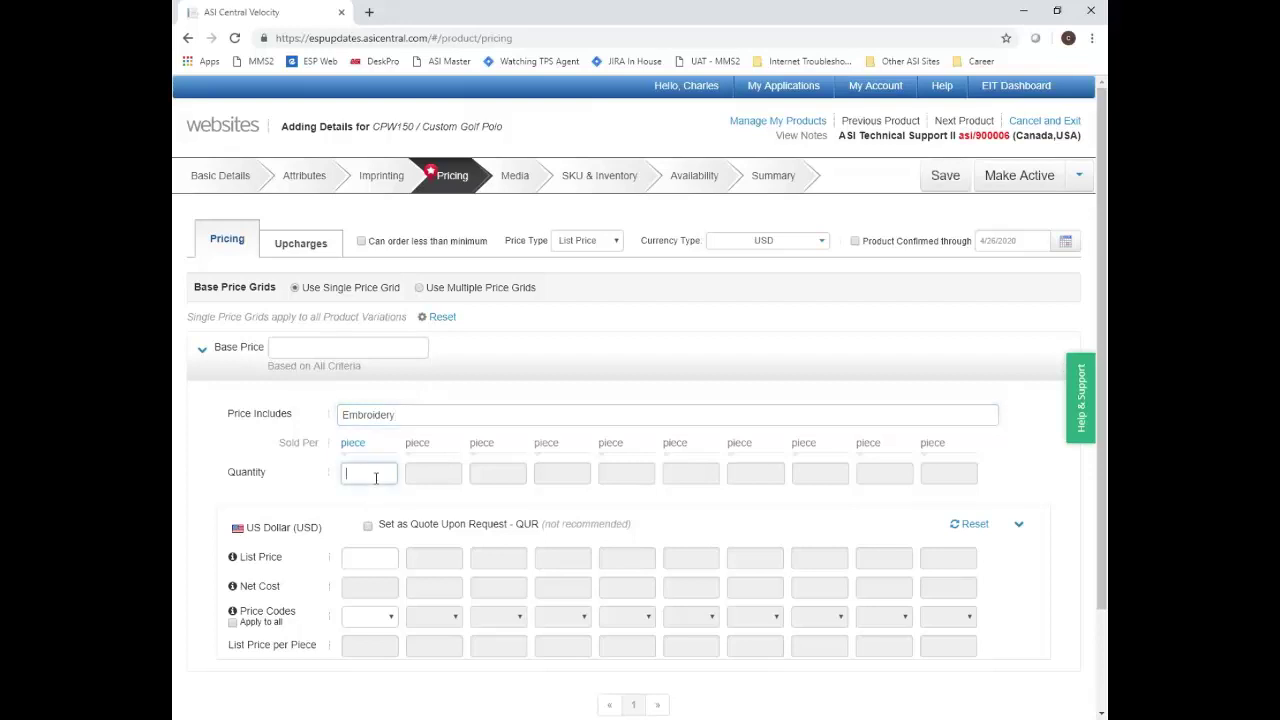
{"action": "type", "text": "1"}
{"action": "left_click", "coordinate": [362, 556]}
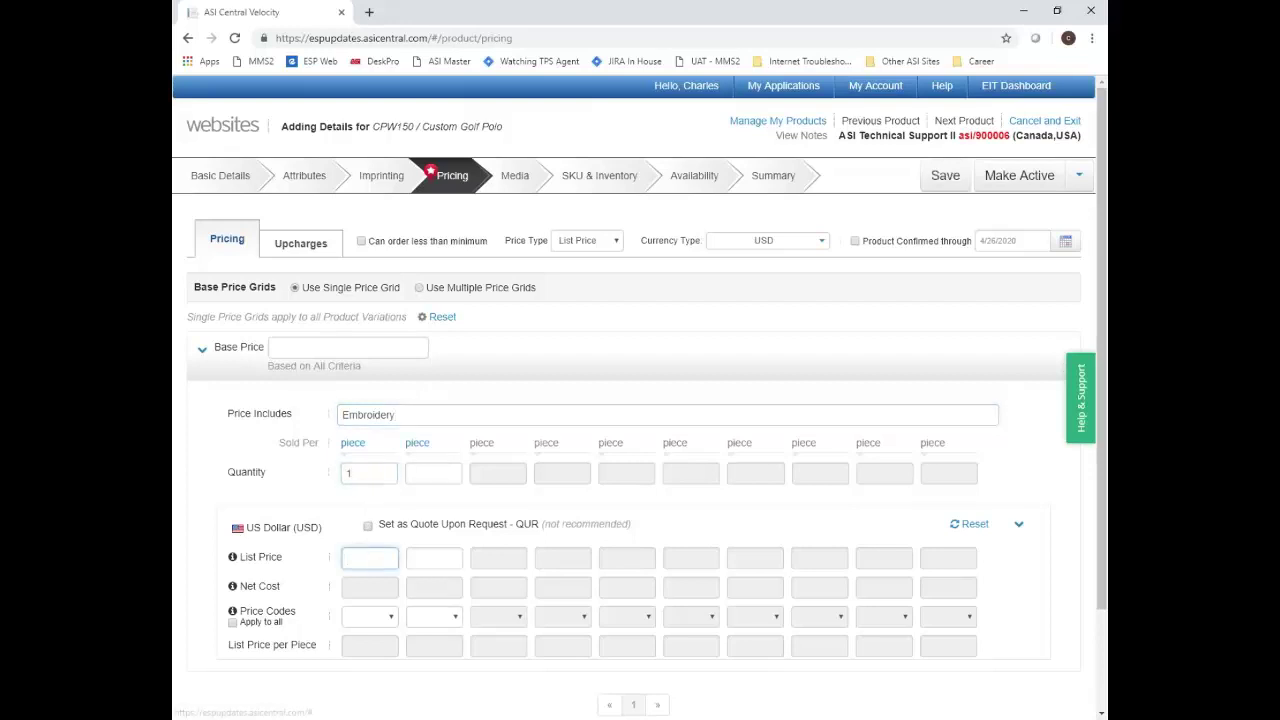
{"action": "type", "text": "15"}
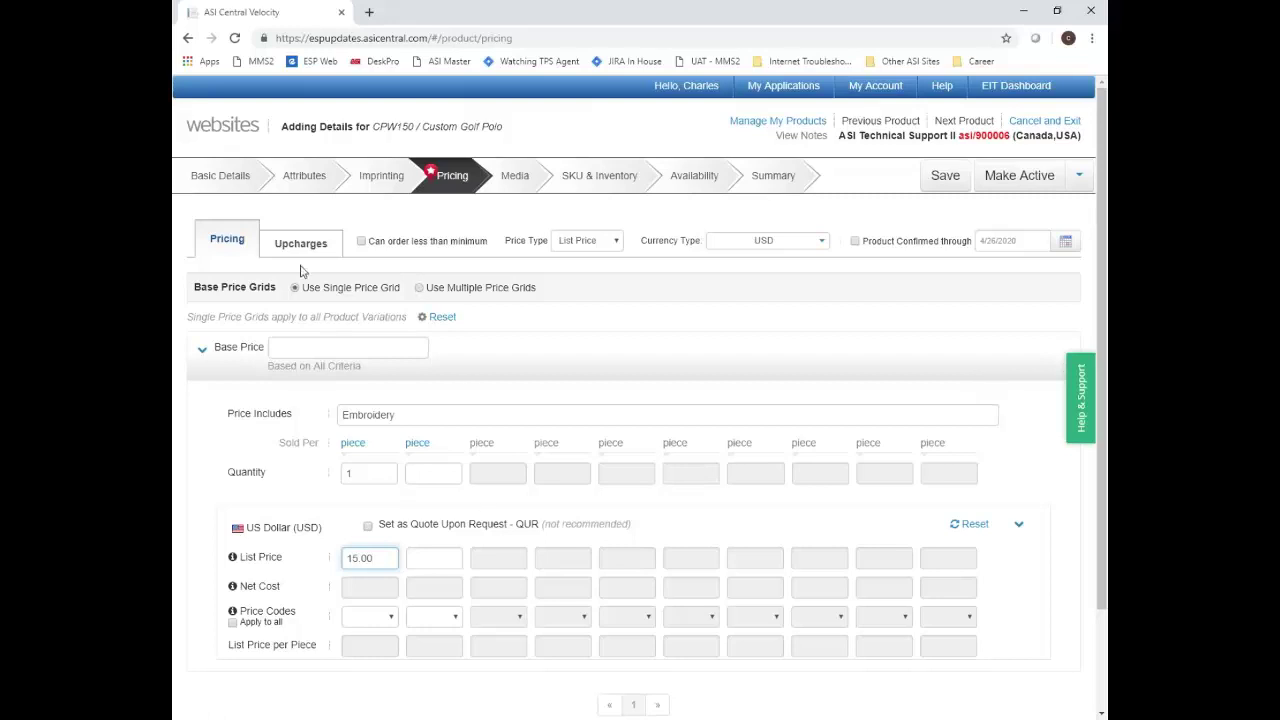
Switch the base pricing from a single price grid to multiple price grids configured by Size
{"action": "left_click", "coordinate": [361, 287]}
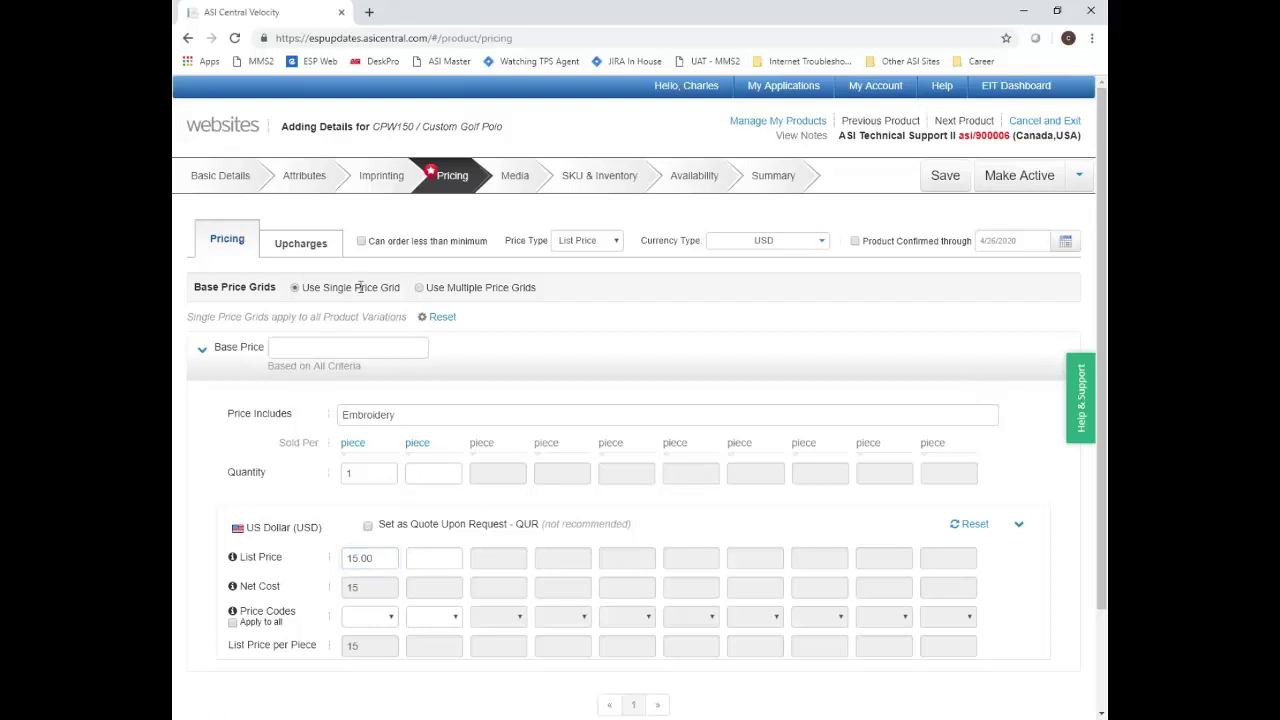
{"action": "left_click", "coordinate": [424, 289]}
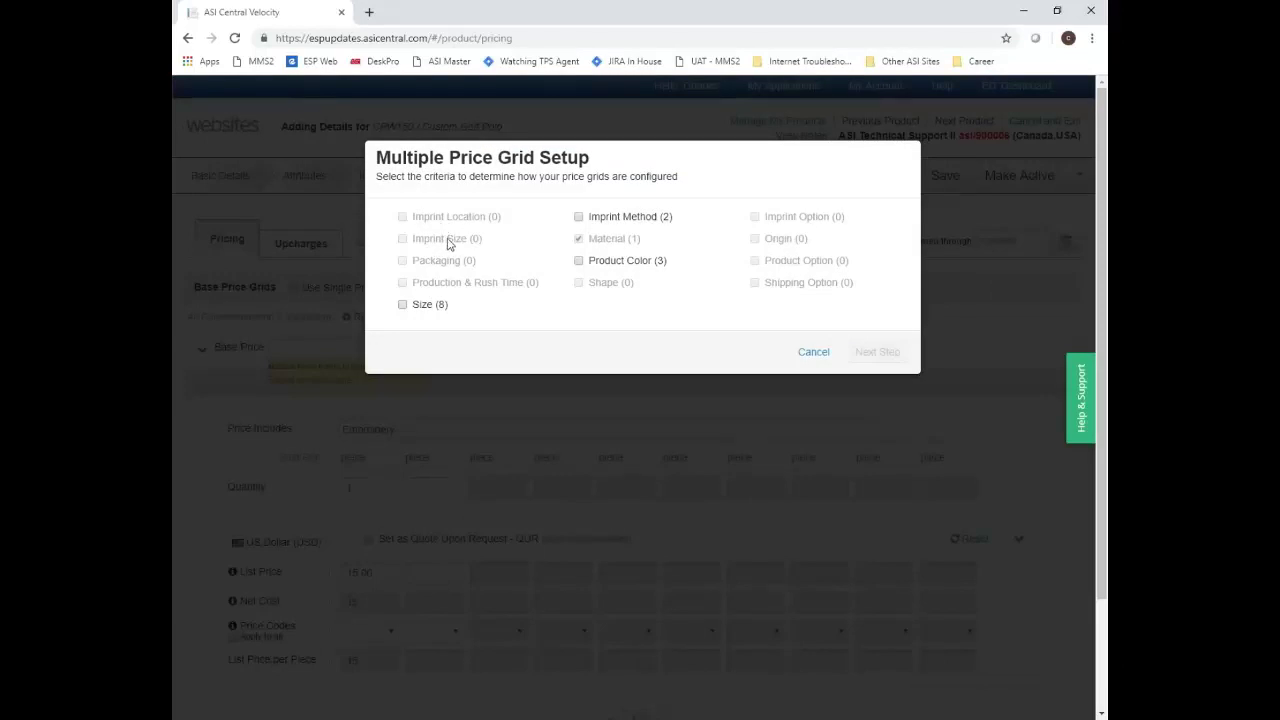
{"action": "left_click", "coordinate": [404, 308]}
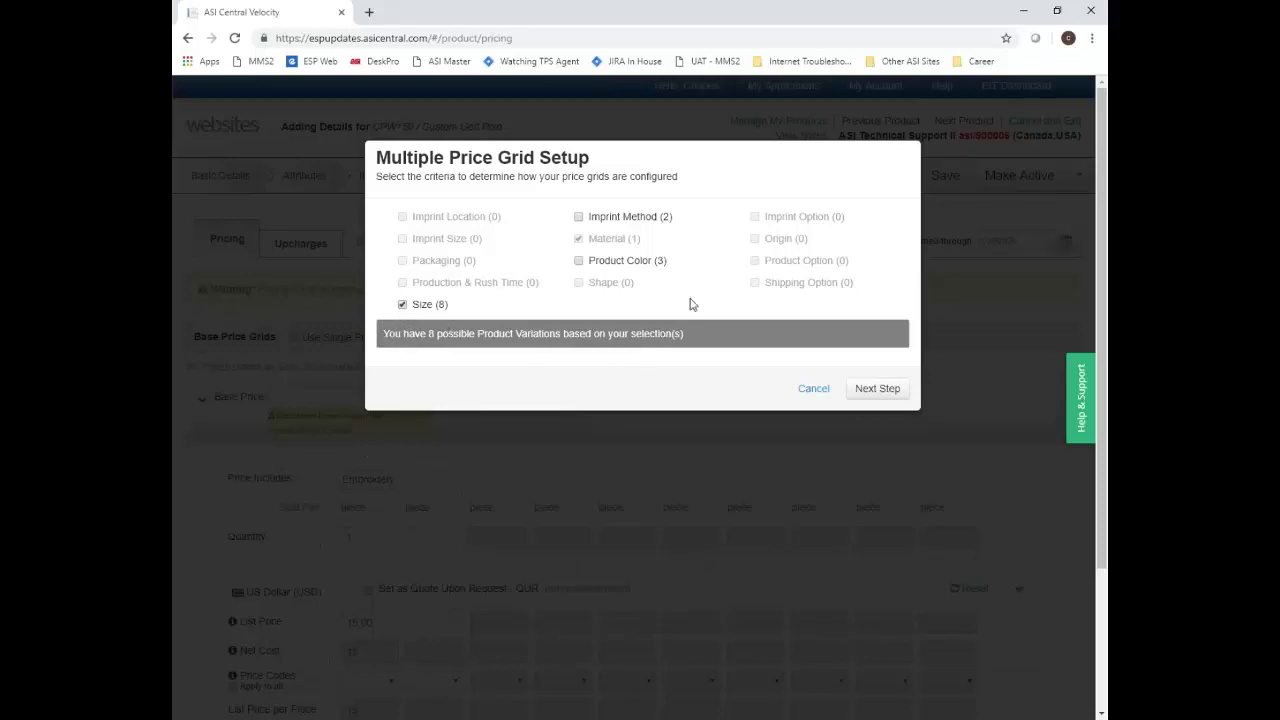
{"action": "left_click", "coordinate": [860, 390]}
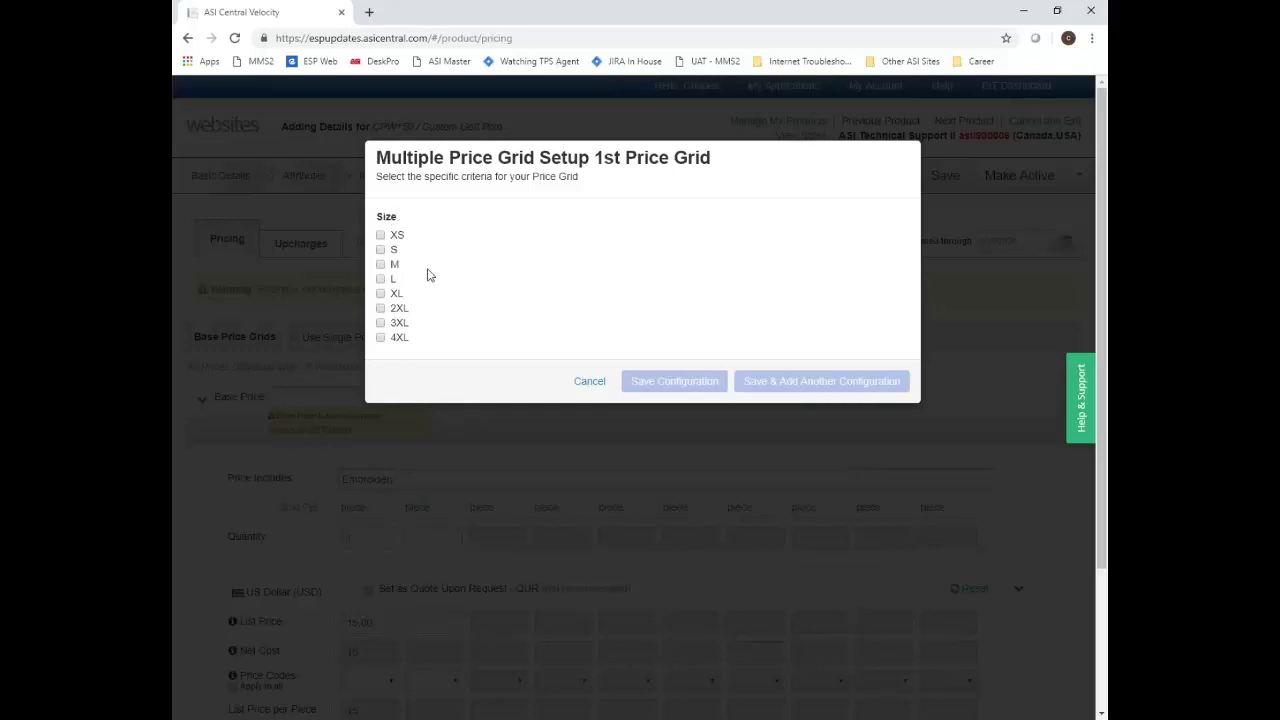
Configure the first price grid for sizes XS, S, M, L and XL, and save it to add another
{"action": "left_click", "coordinate": [380, 235]}
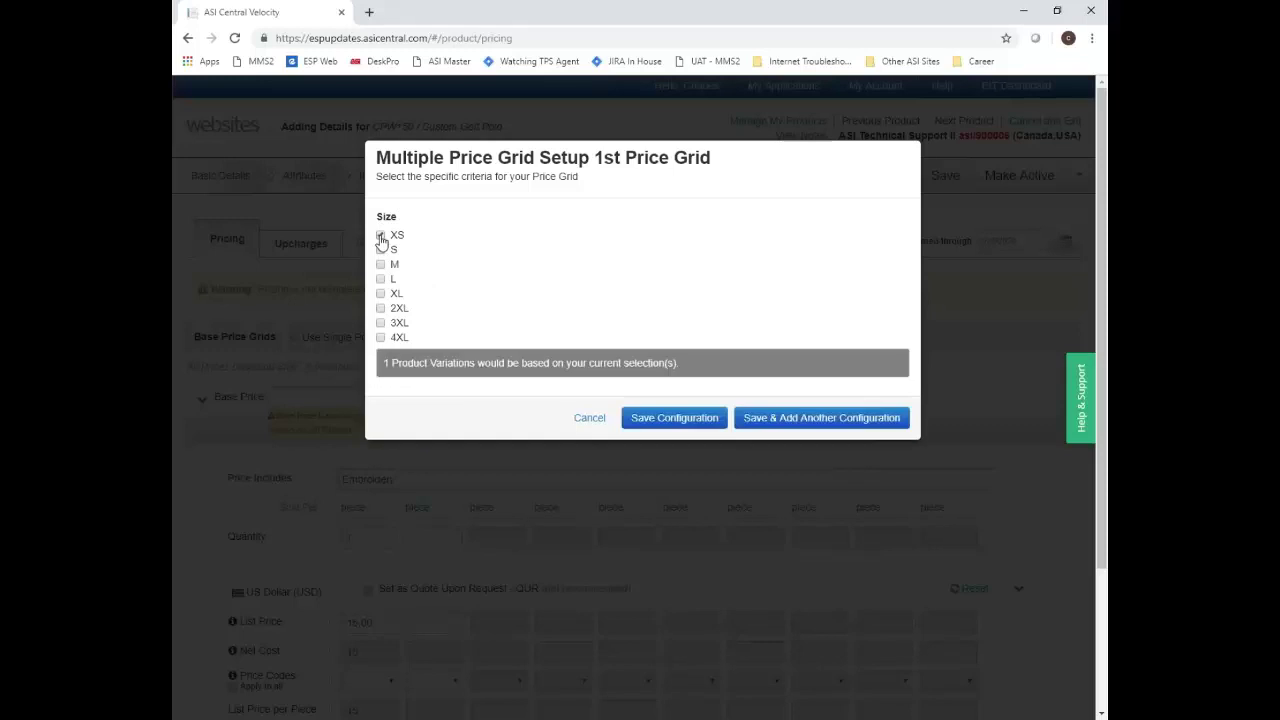
{"action": "left_click", "coordinate": [380, 249]}
{"action": "left_click", "coordinate": [380, 264]}
{"action": "left_click", "coordinate": [380, 278]}
{"action": "left_click", "coordinate": [380, 293]}
{"action": "left_click", "coordinate": [822, 418]}
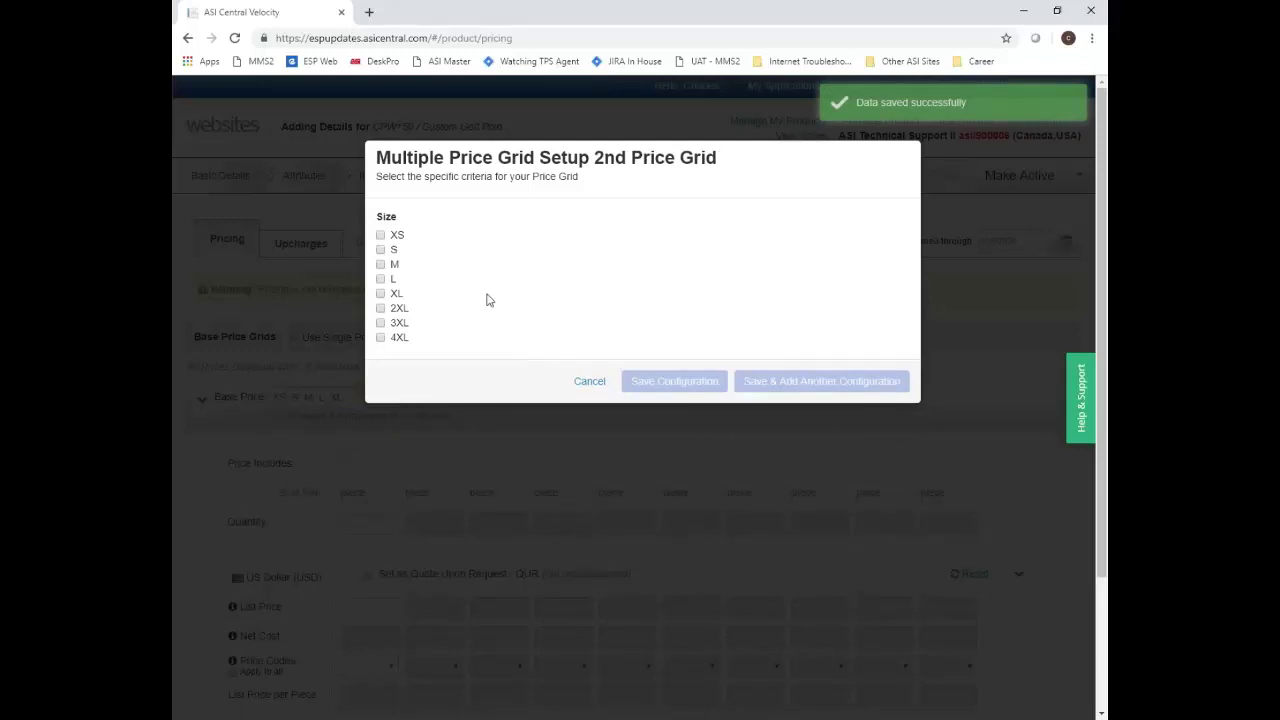
Add separate price grids for sizes 2XL, 3XL and 4XL, and save the configuration
{"action": "left_click", "coordinate": [380, 308]}
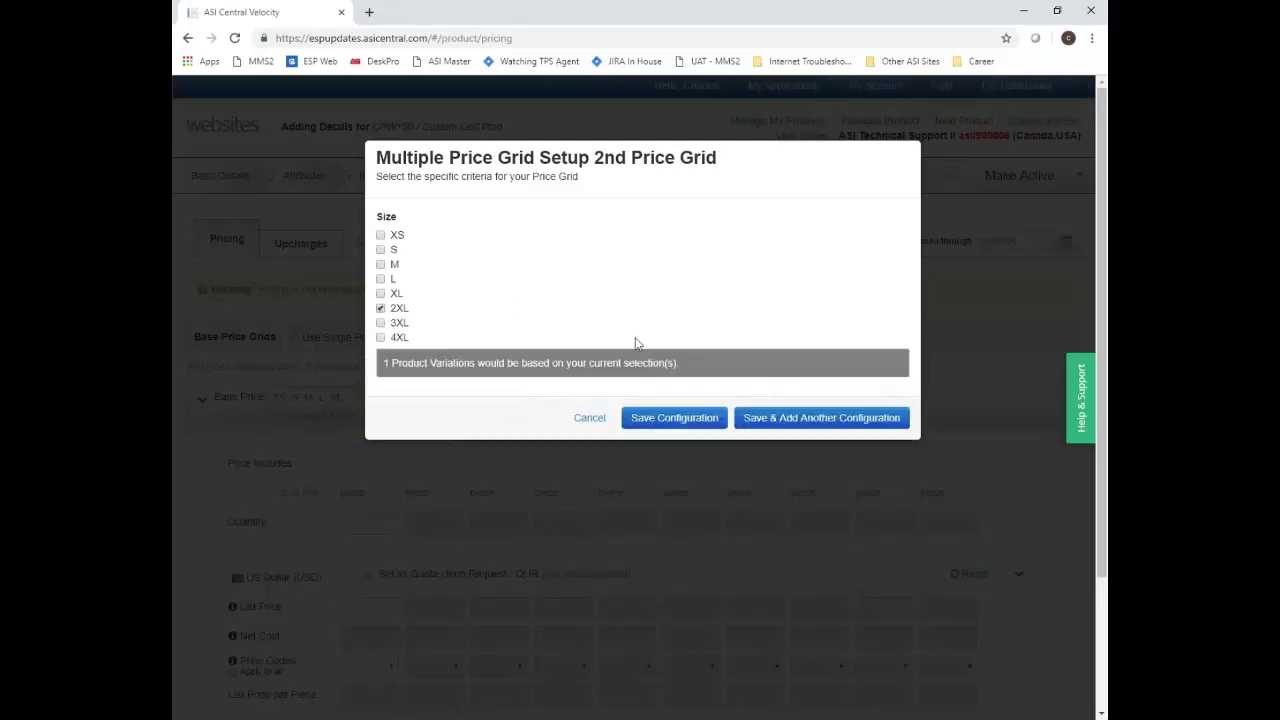
{"action": "left_click", "coordinate": [829, 427]}
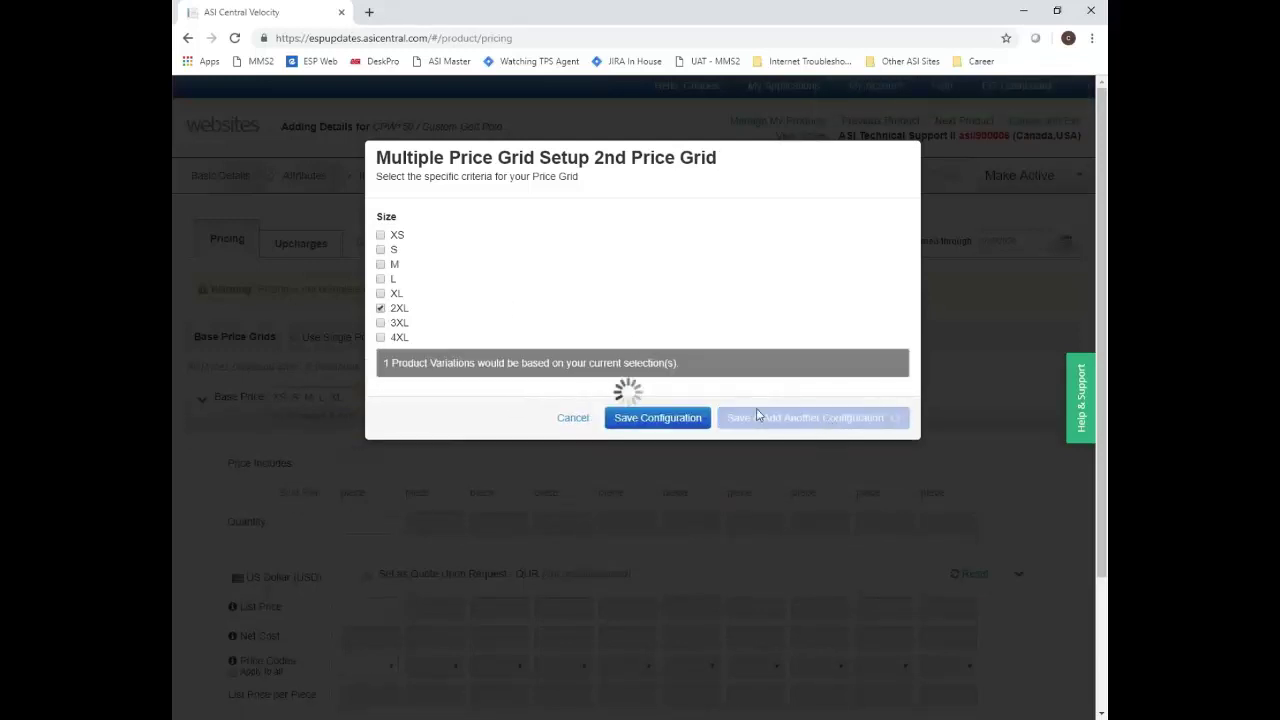
{"action": "left_click", "coordinate": [385, 323]}
{"action": "left_click", "coordinate": [880, 420]}
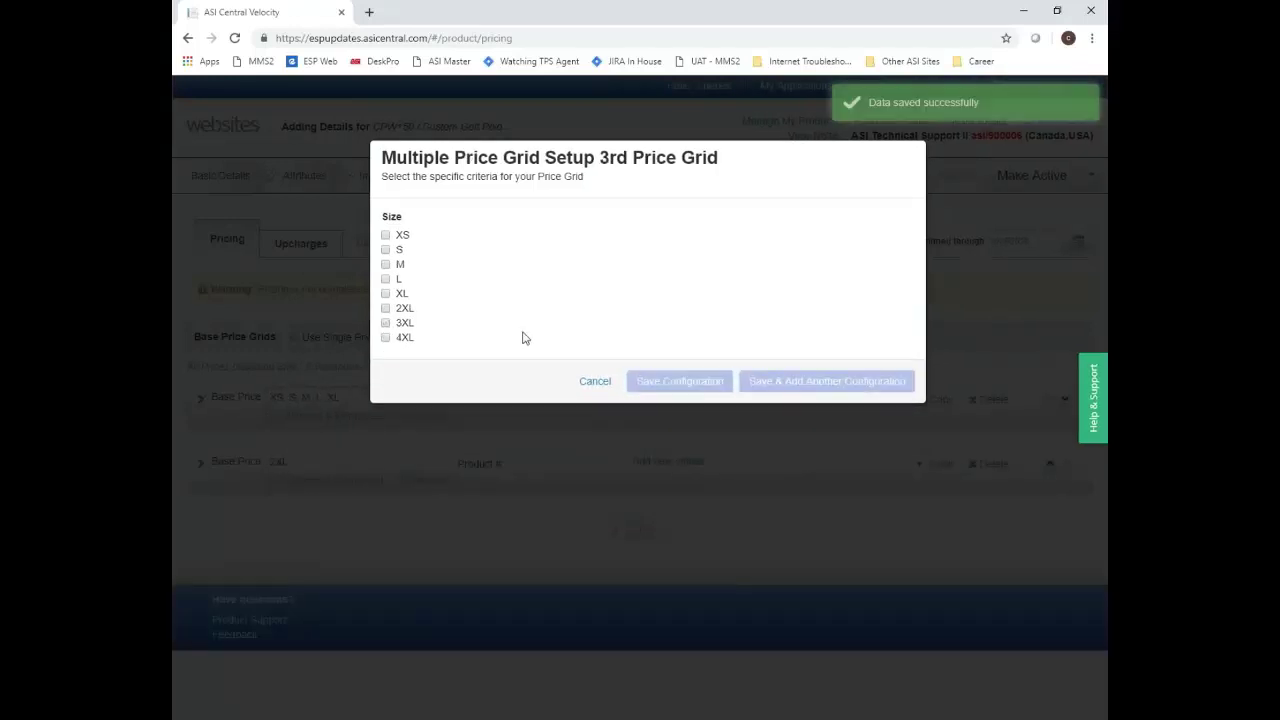
{"action": "left_click", "coordinate": [380, 340]}
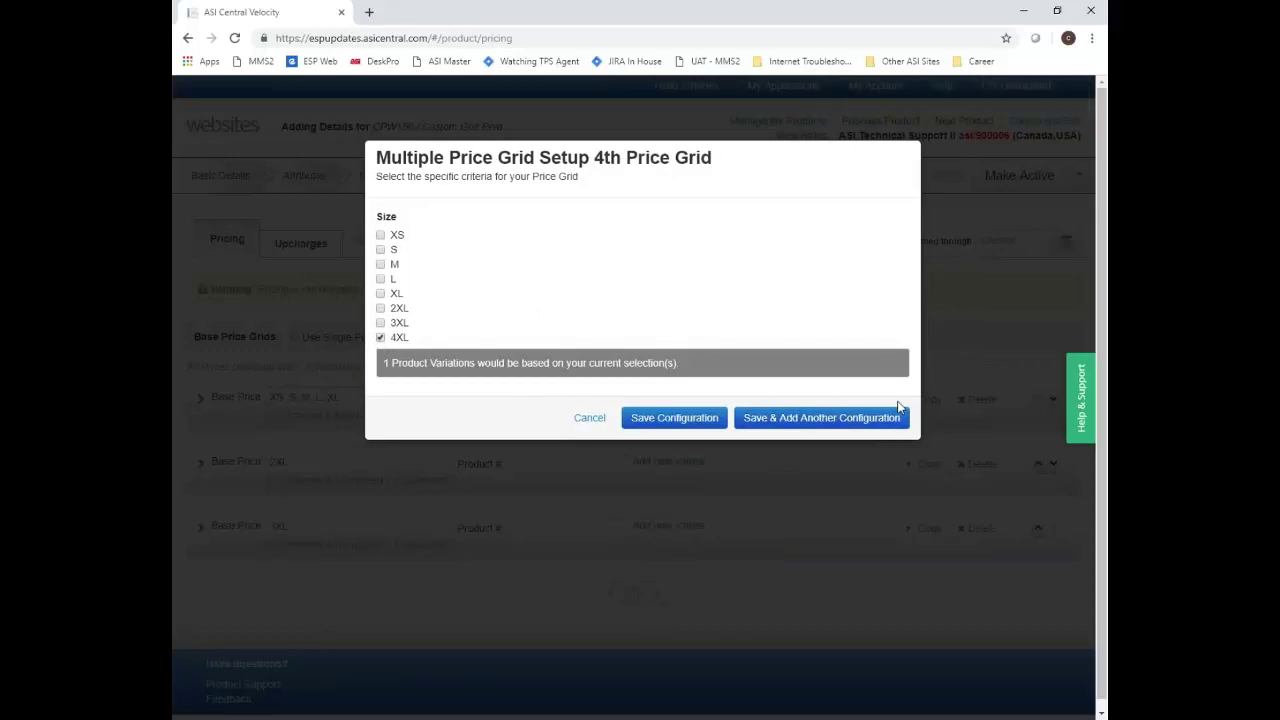
{"action": "left_click", "coordinate": [643, 418]}
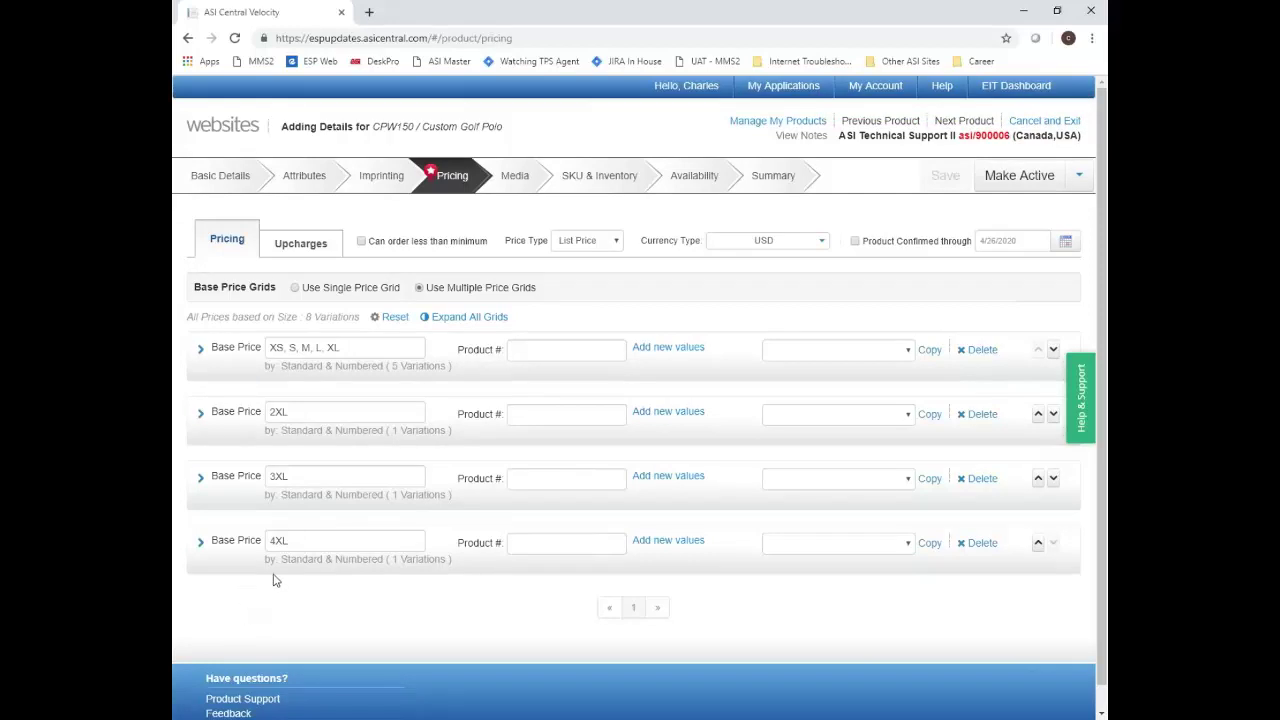
In the XS to XL price grid, enter Embroidery as what the price includes, quantity 1 and a list price of 15.00 USD
{"action": "left_click", "coordinate": [201, 350]}
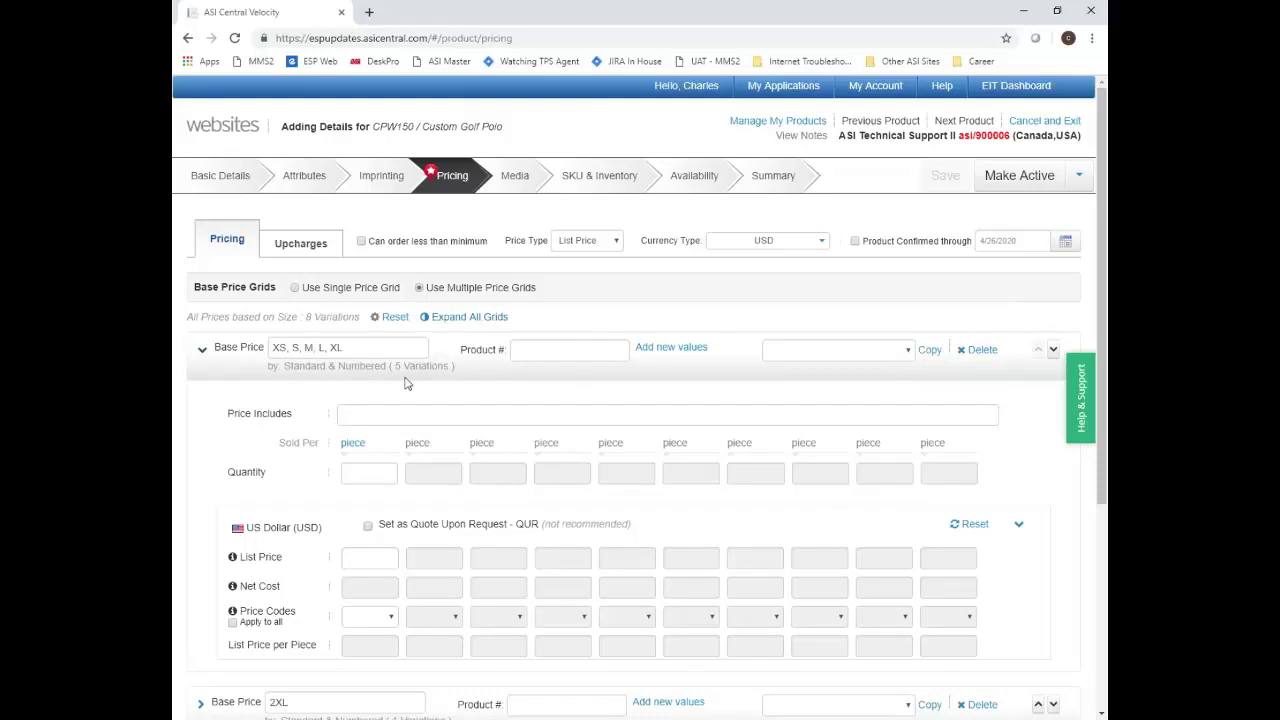
{"action": "left_click", "coordinate": [398, 418]}
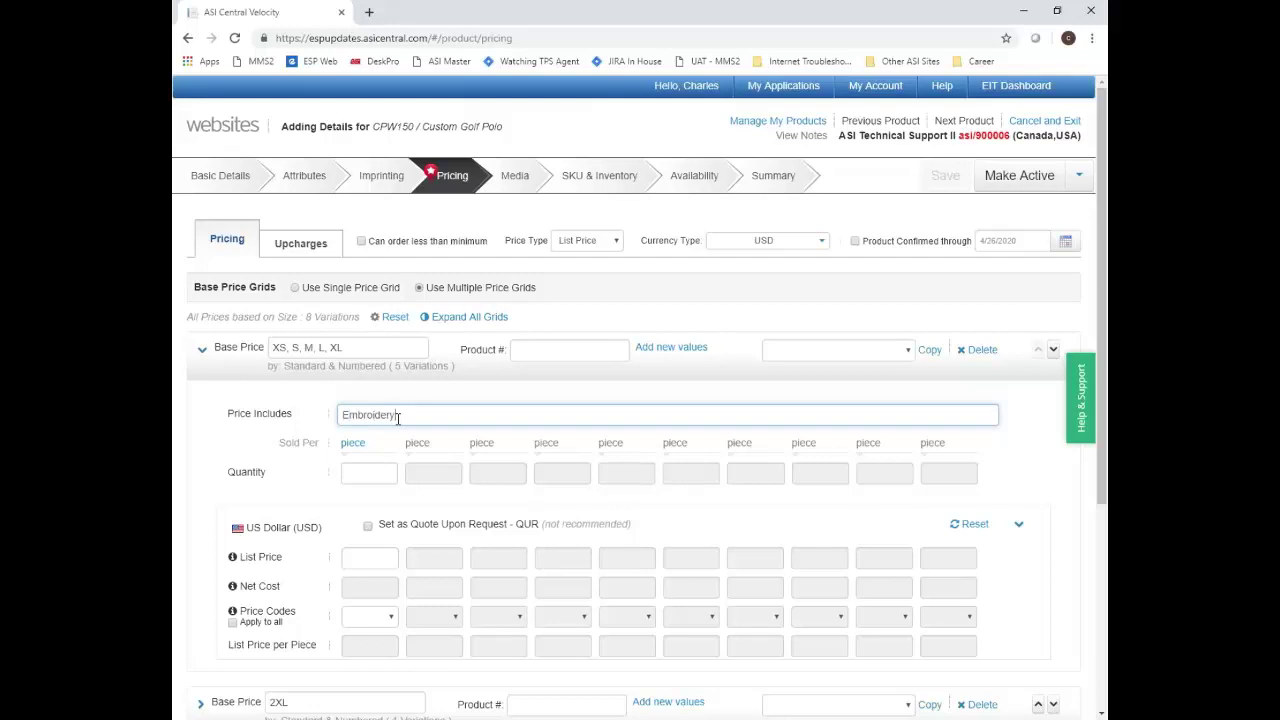
{"action": "double_click", "coordinate": [398, 418]}
{"action": "key", "text": "ctrl+c"}
{"action": "left_click", "coordinate": [415, 409]}
{"action": "left_click", "coordinate": [379, 478]}
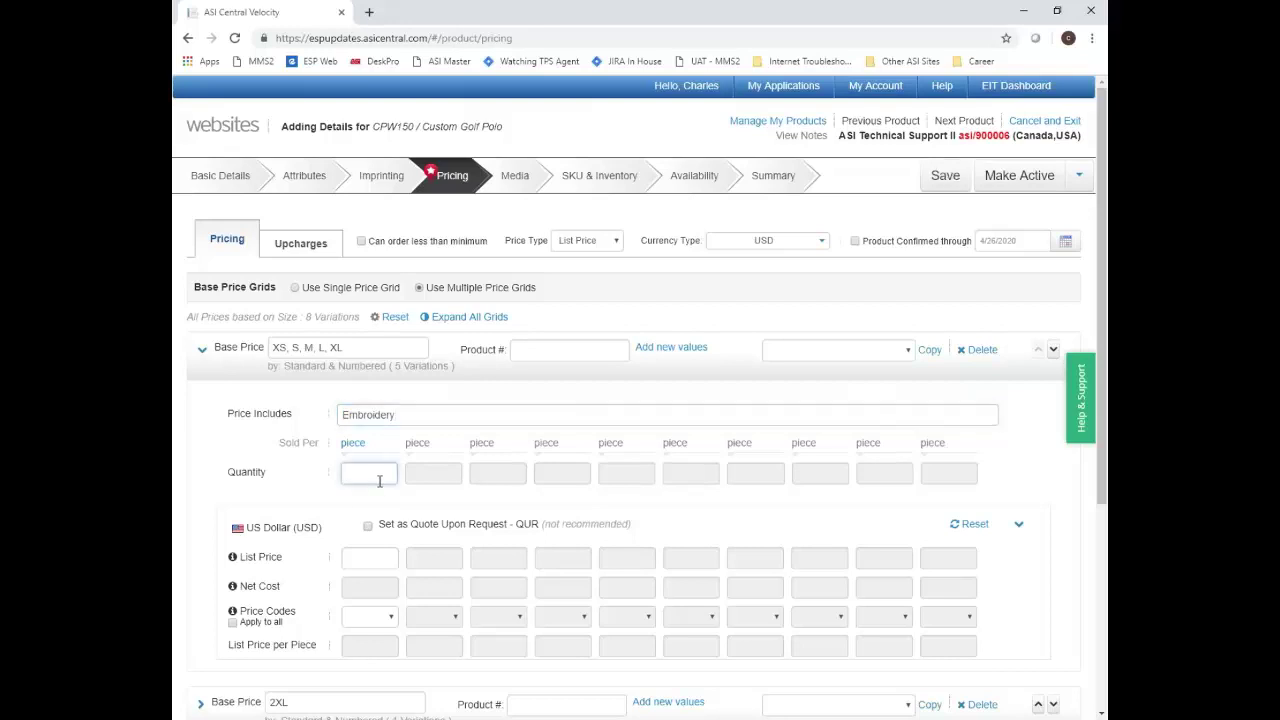
{"action": "left_click", "coordinate": [355, 562]}
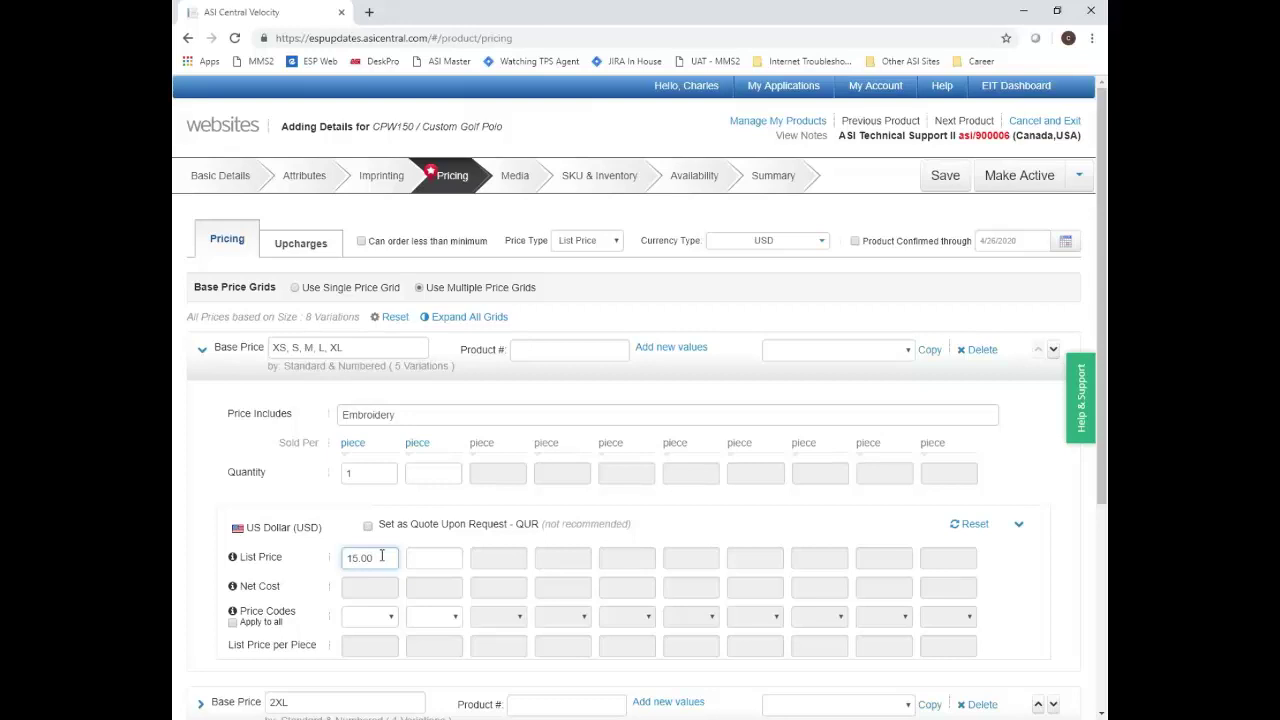
In the 2XL price grid, enter Embroidery as what the price includes, quantity 1 and a list price of 17.50 USD
{"action": "scroll", "coordinate": [420, 510], "scroll_direction": "down", "scroll_amount": 3}
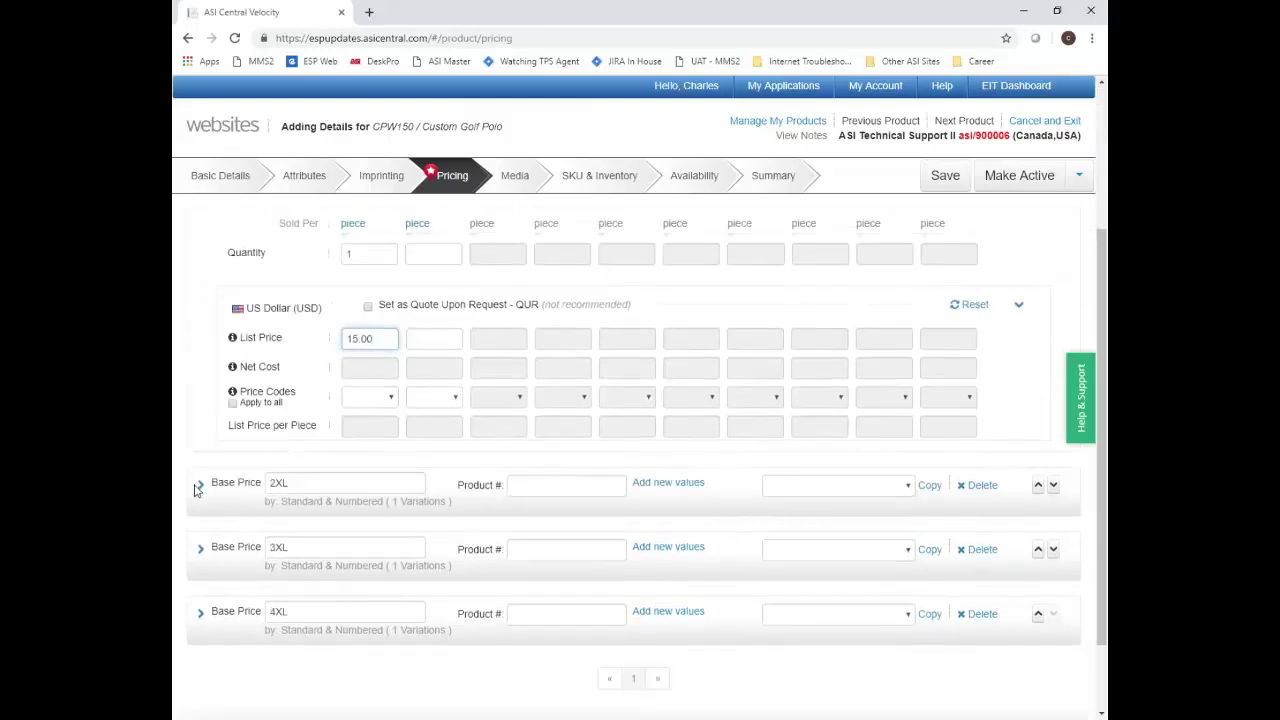
{"action": "left_click", "coordinate": [199, 487]}
{"action": "left_click", "coordinate": [409, 477]}
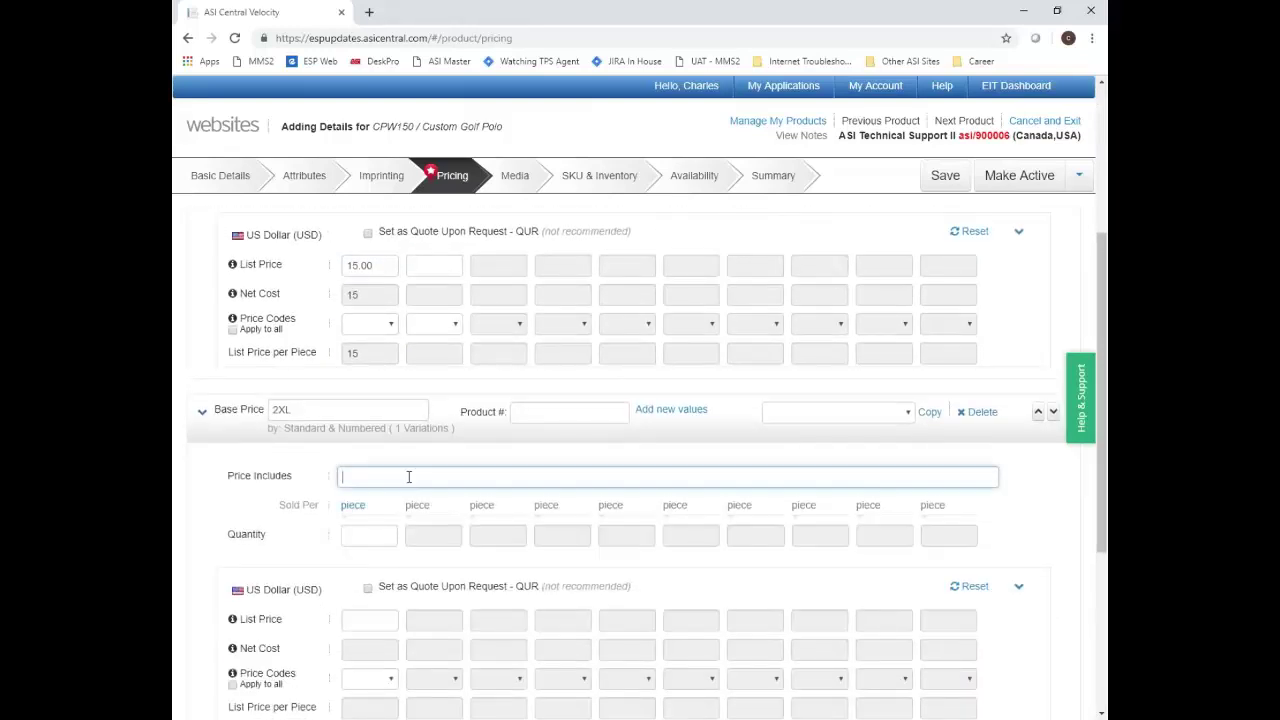
{"action": "key", "text": "ctrl+v"}
{"action": "left_click", "coordinate": [368, 536]}
{"action": "type", "text": "1"}
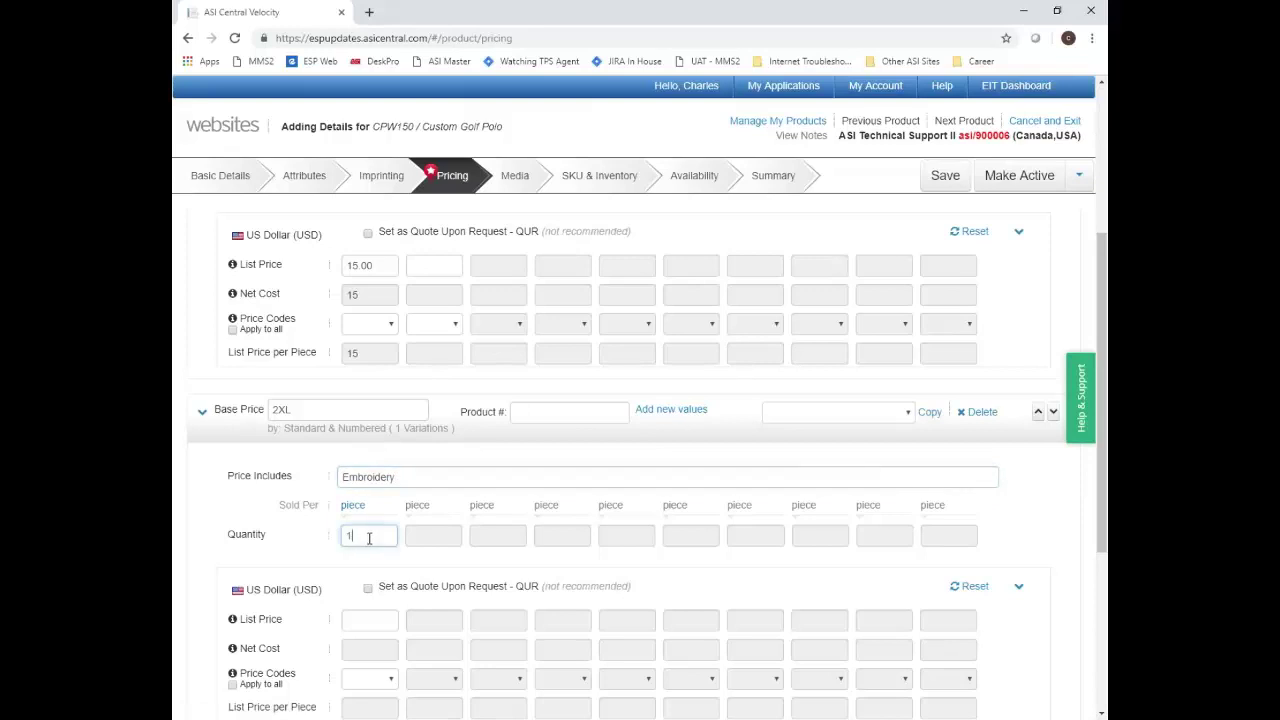
{"action": "left_click", "coordinate": [366, 621]}
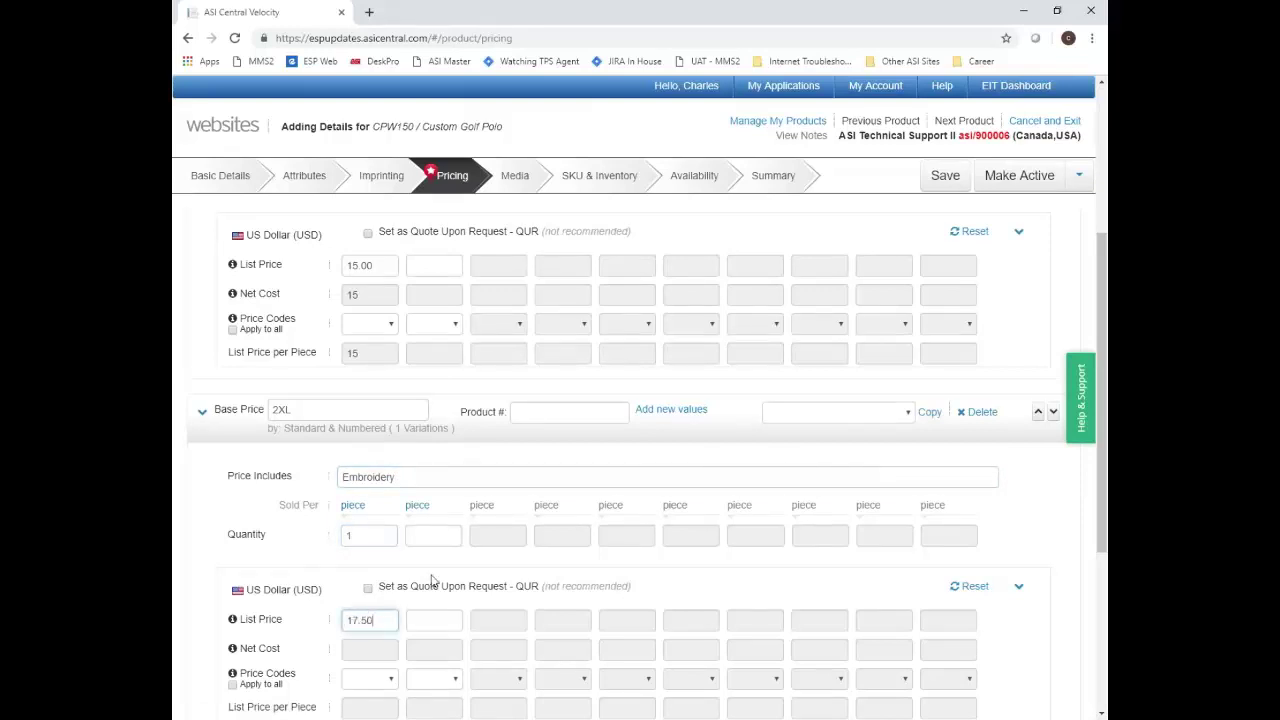
Assign price code K/Z 0% to the first price break of both the XS to XL and the 2XL grids
{"action": "scroll", "coordinate": [432, 580], "scroll_direction": "down", "scroll_amount": 2}
{"action": "scroll", "coordinate": [406, 529], "scroll_direction": "up", "scroll_amount": 3}
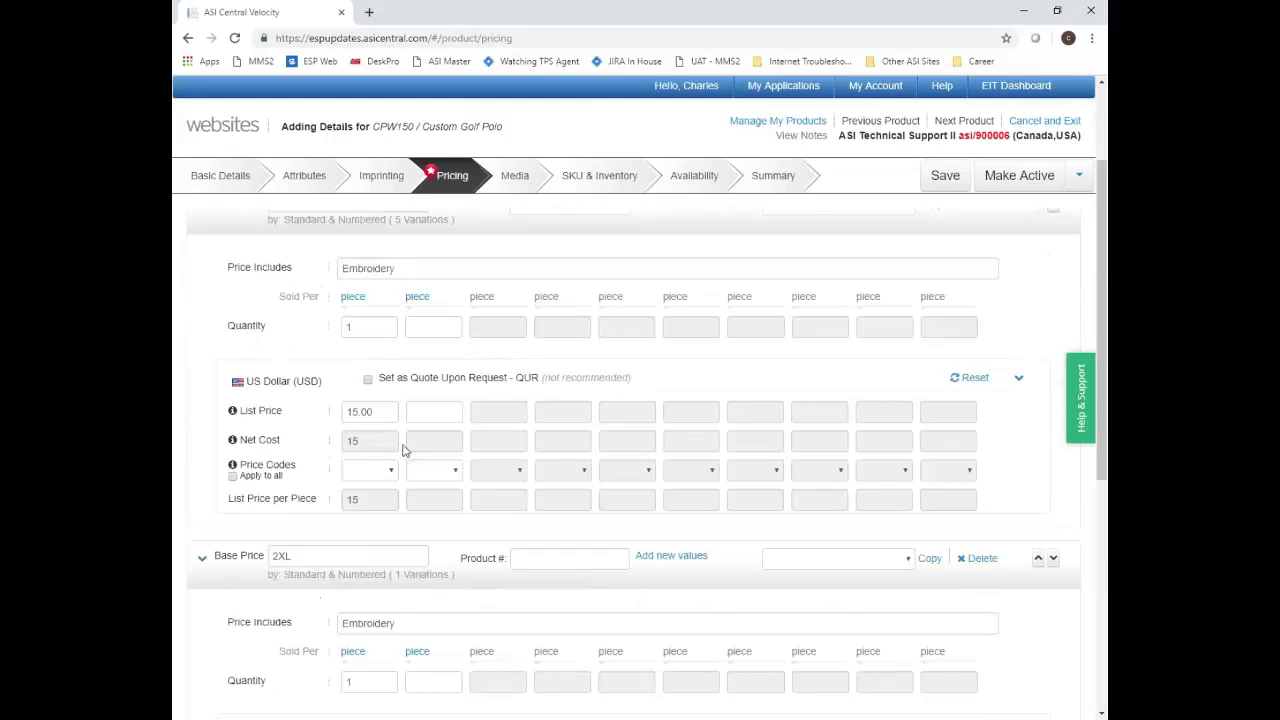
{"action": "left_click", "coordinate": [375, 474]}
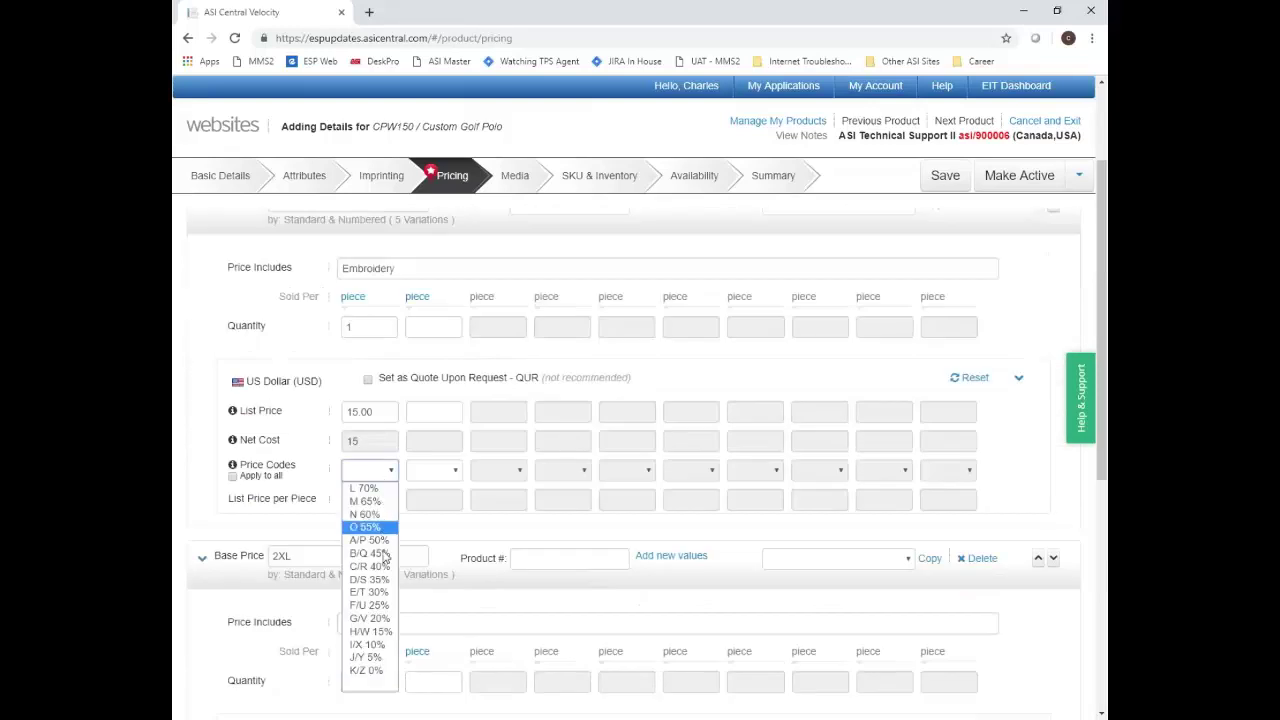
{"action": "left_click", "coordinate": [368, 671]}
{"action": "scroll", "coordinate": [385, 560], "scroll_direction": "down", "scroll_amount": 3}
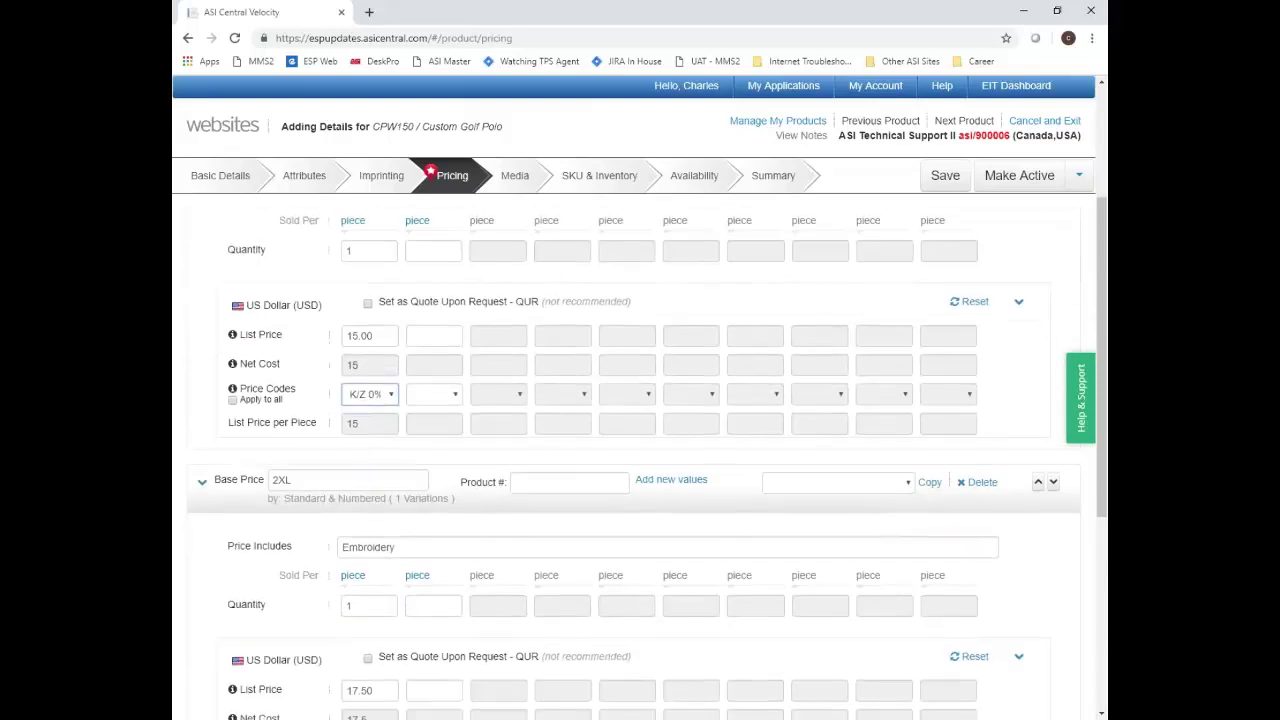
{"action": "left_click", "coordinate": [391, 534]}
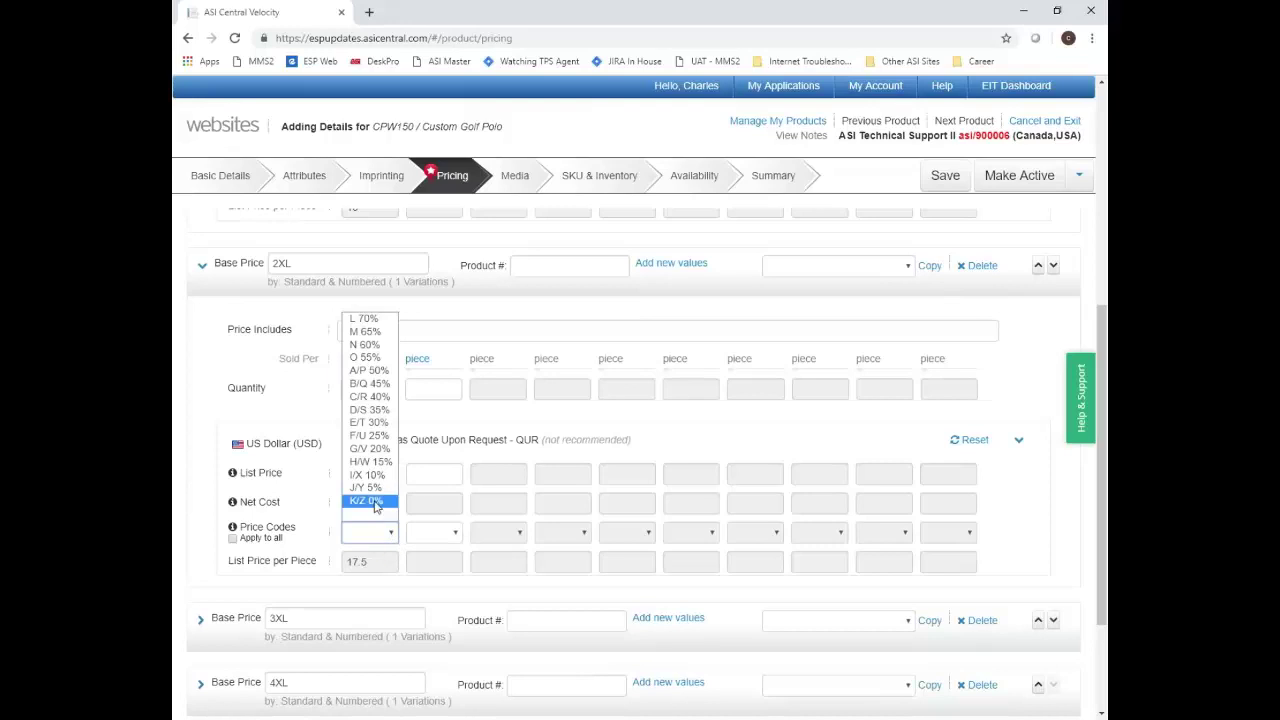
{"action": "left_click", "coordinate": [366, 500]}
In the 3XL price grid, enter Embroidery as what the price includes and 1 as the first quantity
{"action": "scroll", "coordinate": [330, 527], "scroll_direction": "down", "scroll_amount": 2}
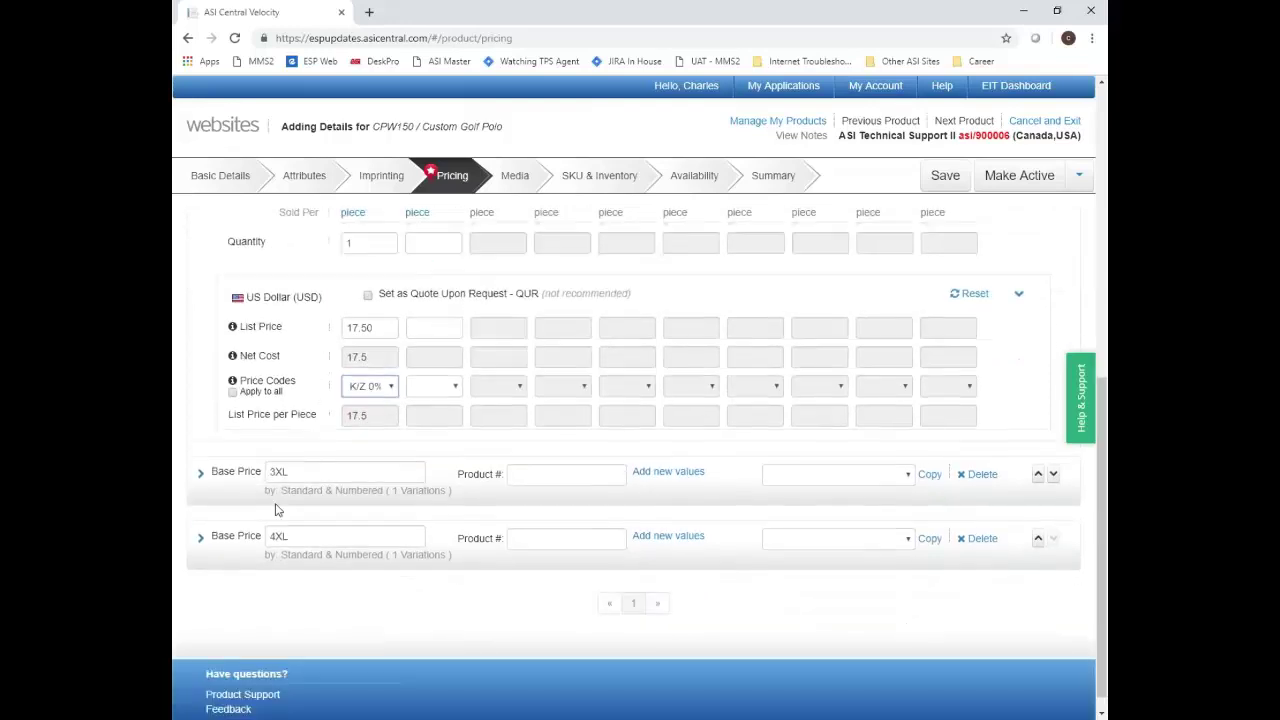
{"action": "left_click", "coordinate": [200, 476]}
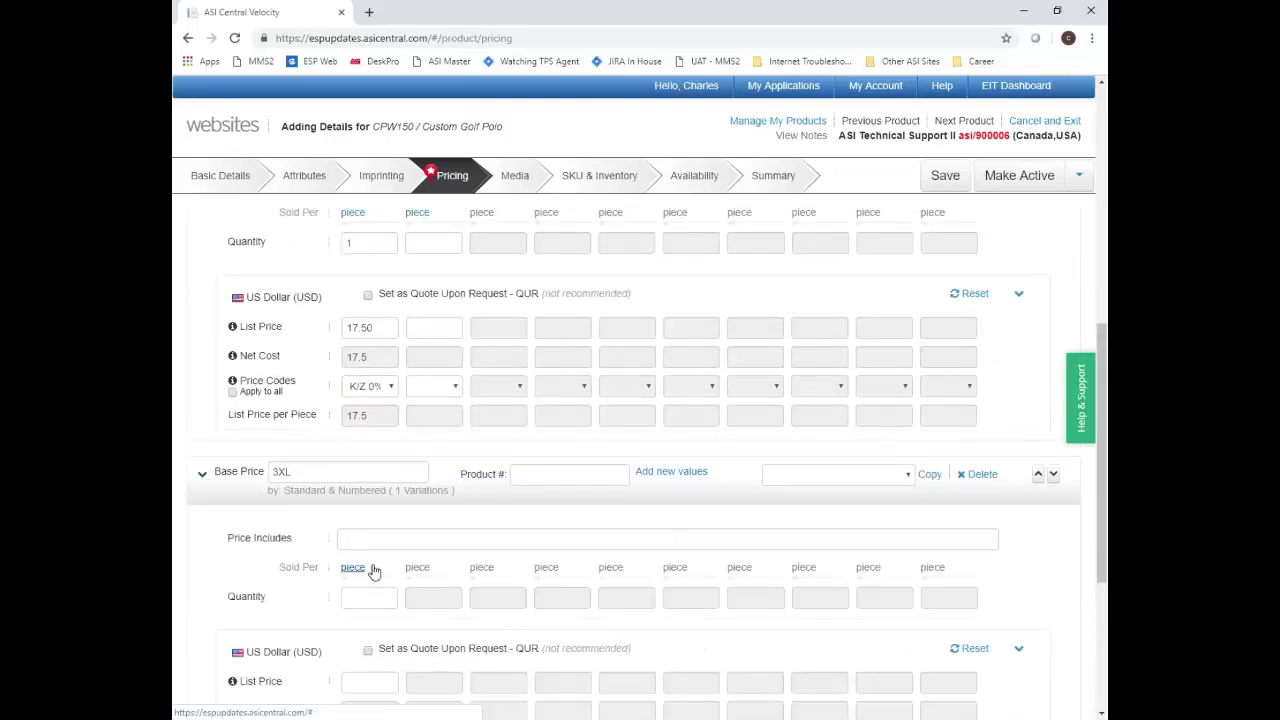
{"action": "left_click", "coordinate": [385, 545]}
{"action": "type", "text": "Embroidery"}
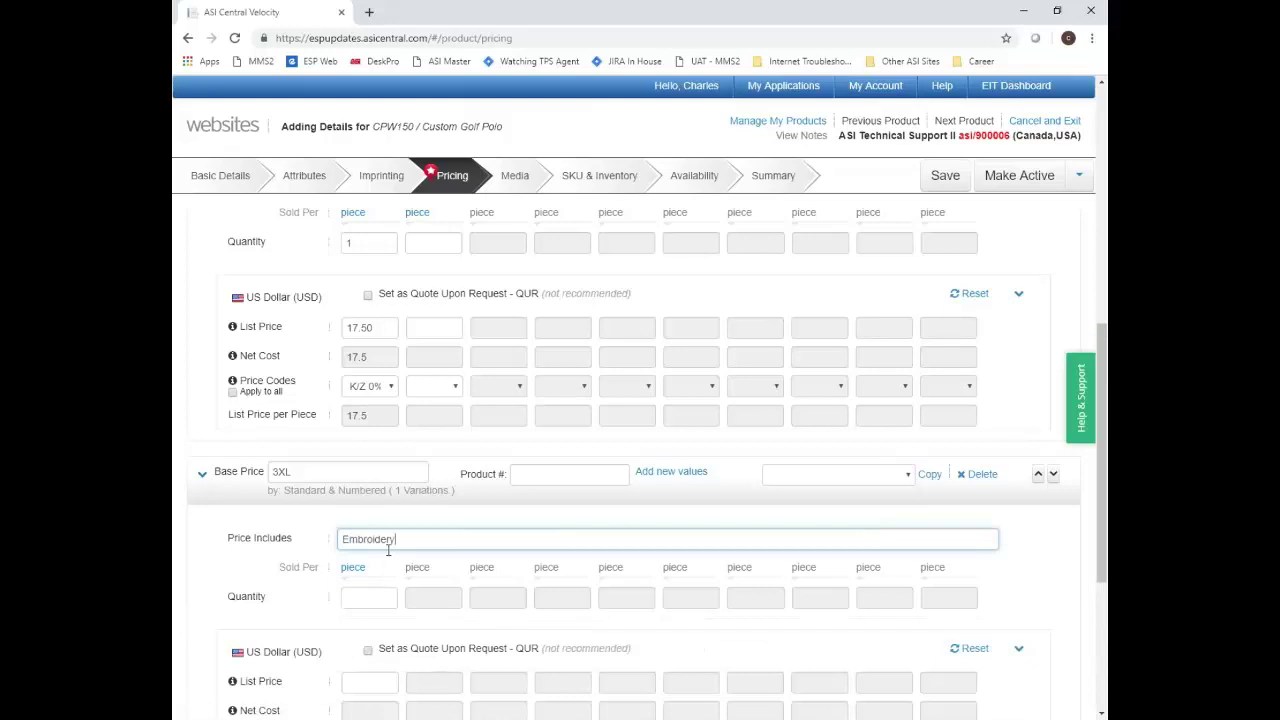
{"action": "scroll", "coordinate": [385, 540], "scroll_direction": "down", "scroll_amount": 1}
{"action": "left_click", "coordinate": [380, 532]}
{"action": "type", "text": "1"}
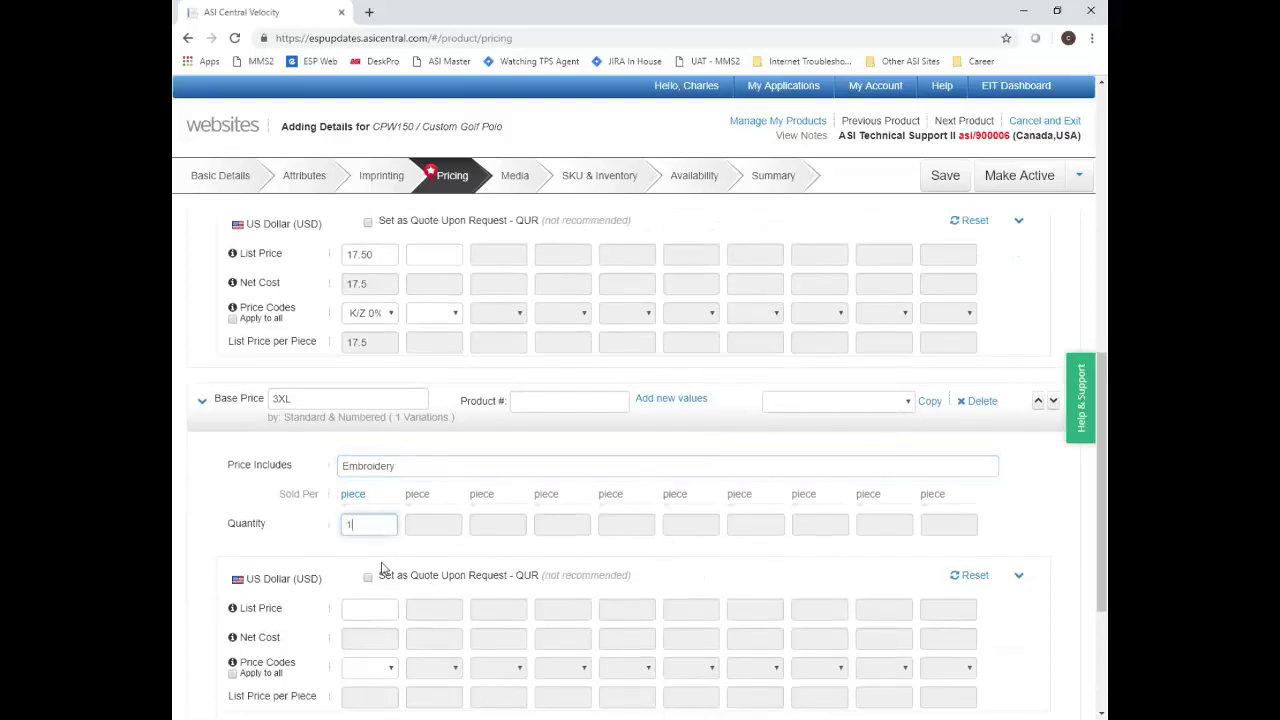
Set the 3XL grid's first price break to a list price of 19.00 USD with price code K/Z 0%
{"action": "scroll", "coordinate": [385, 565], "scroll_direction": "down", "scroll_amount": 1}
{"action": "left_click", "coordinate": [384, 538]}
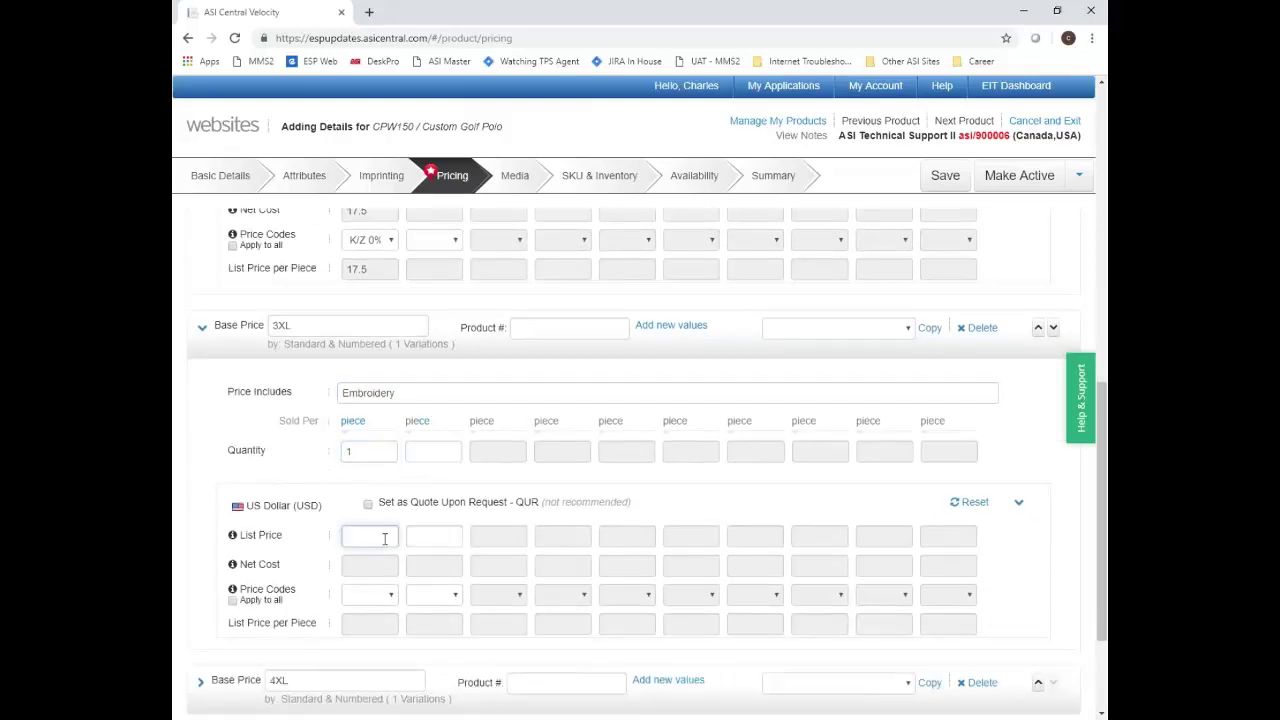
{"action": "type", "text": "19.00"}
{"action": "left_click", "coordinate": [362, 596]}
{"action": "left_click", "coordinate": [367, 565]}
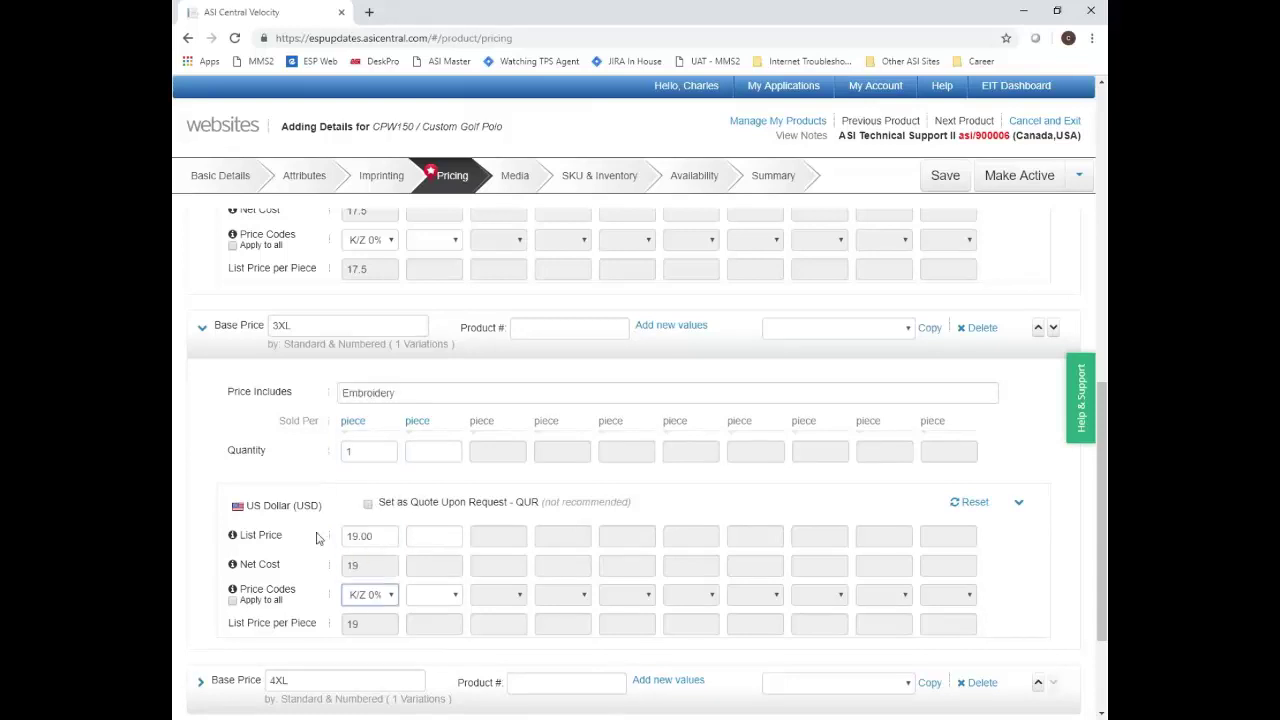
In the 4XL price grid, enter Embroidery as what the price includes and 1 as the first quantity
{"action": "scroll", "coordinate": [314, 534], "scroll_direction": "down", "scroll_amount": 2}
{"action": "left_click", "coordinate": [200, 538]}
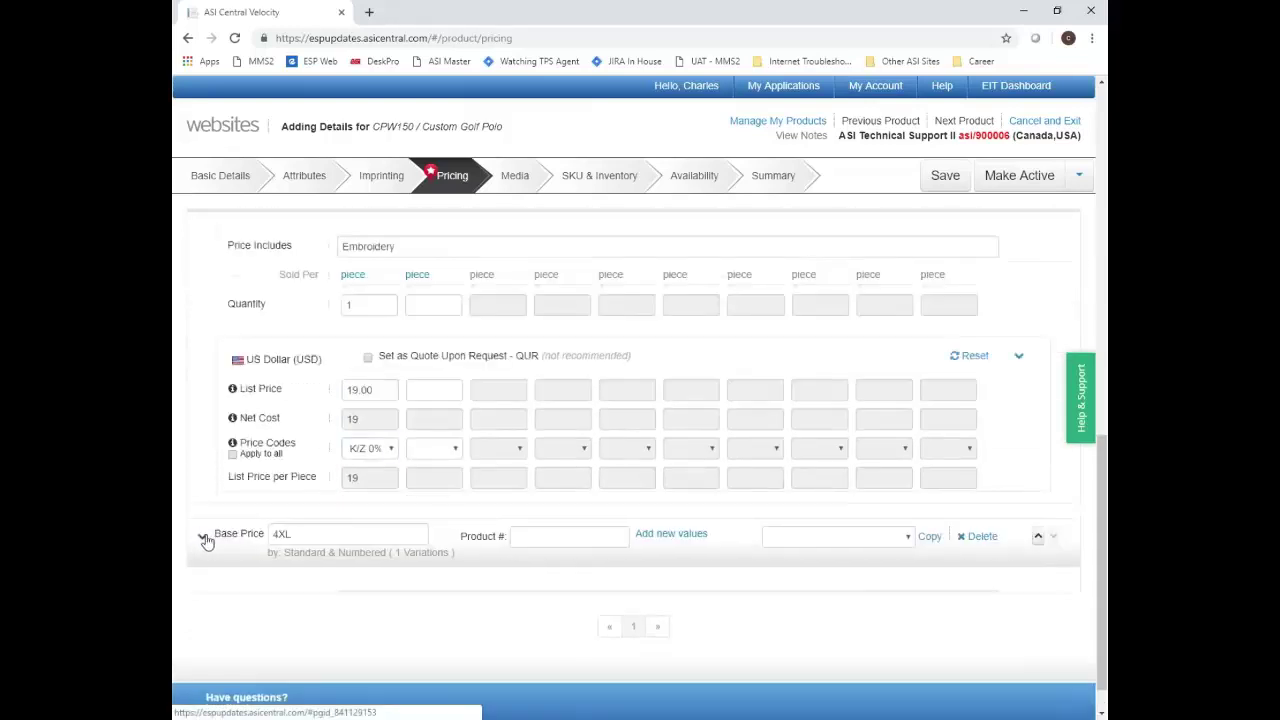
{"action": "left_click", "coordinate": [369, 598]}
{"action": "scroll", "coordinate": [369, 594], "scroll_direction": "down", "scroll_amount": 2}
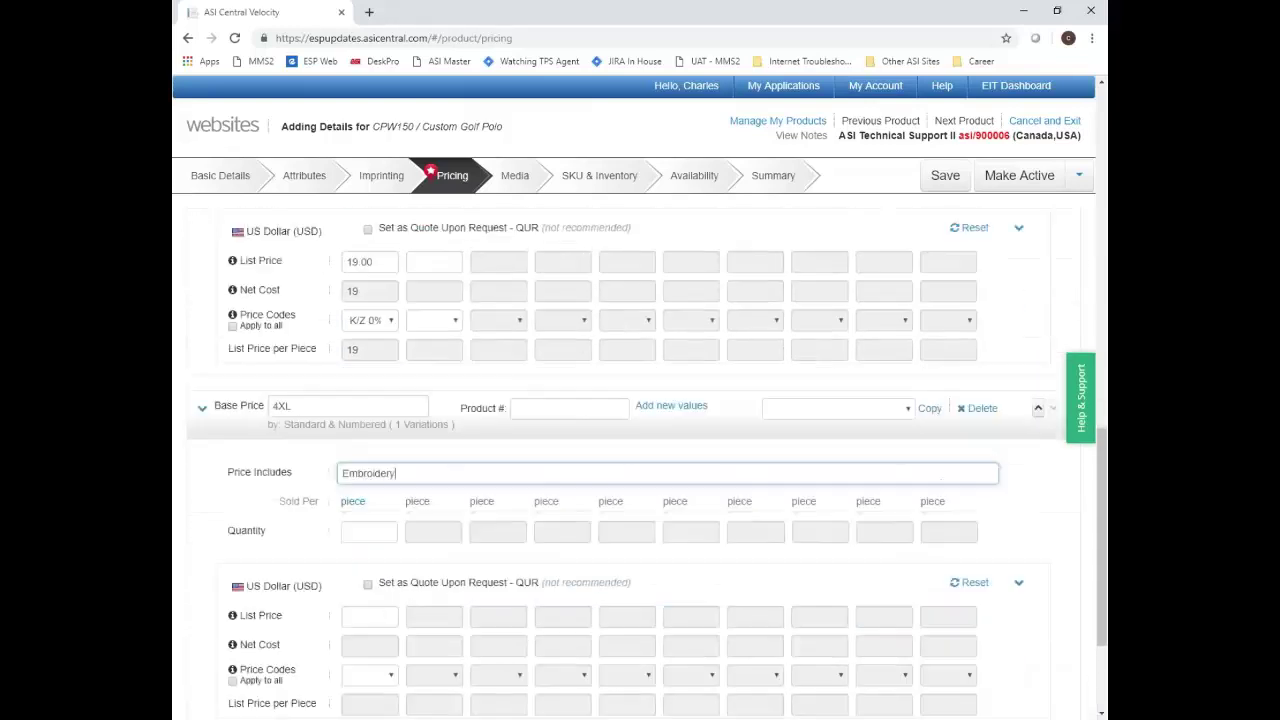
{"action": "left_click", "coordinate": [388, 511]}
{"action": "type", "text": "1"}
Set the 4XL grid's first price break to a list price of 21.50 USD with price code K/Z 0%
{"action": "left_click", "coordinate": [377, 600]}
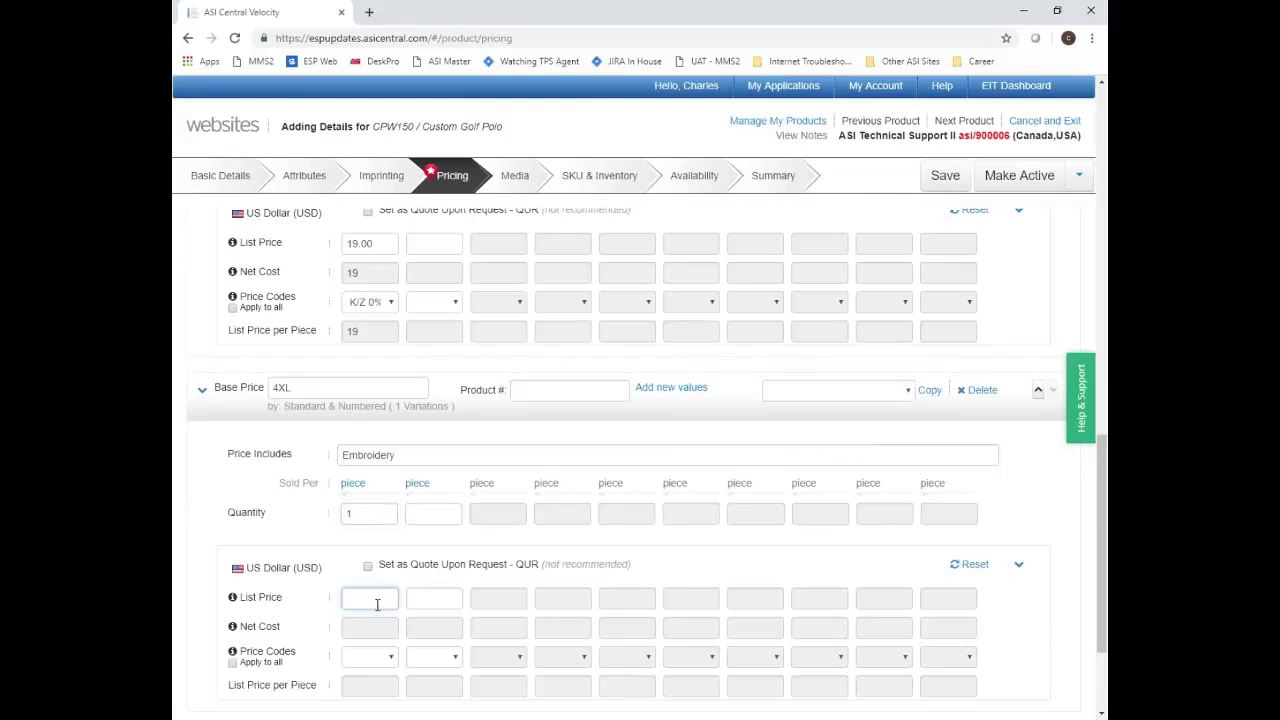
{"action": "type", "text": "21.50"}
{"action": "scroll", "coordinate": [400, 600], "scroll_direction": "down", "scroll_amount": 1}
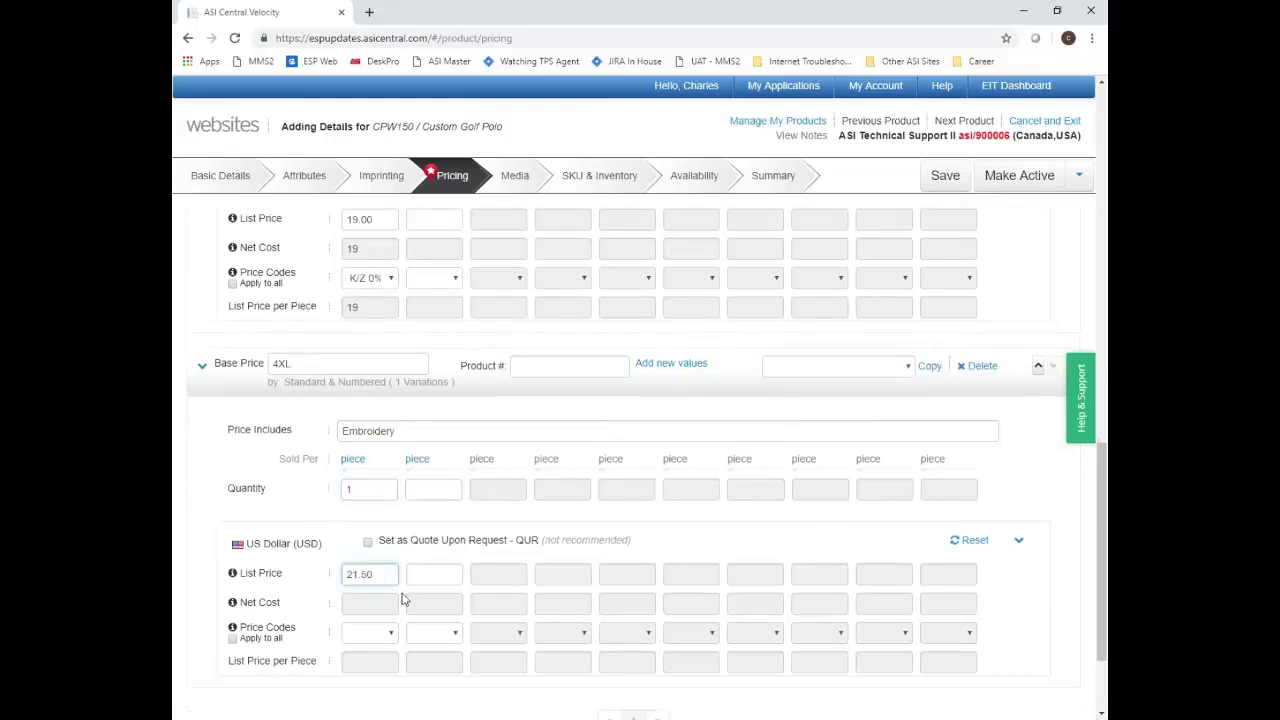
{"action": "left_click", "coordinate": [392, 583]}
{"action": "left_click", "coordinate": [366, 552]}
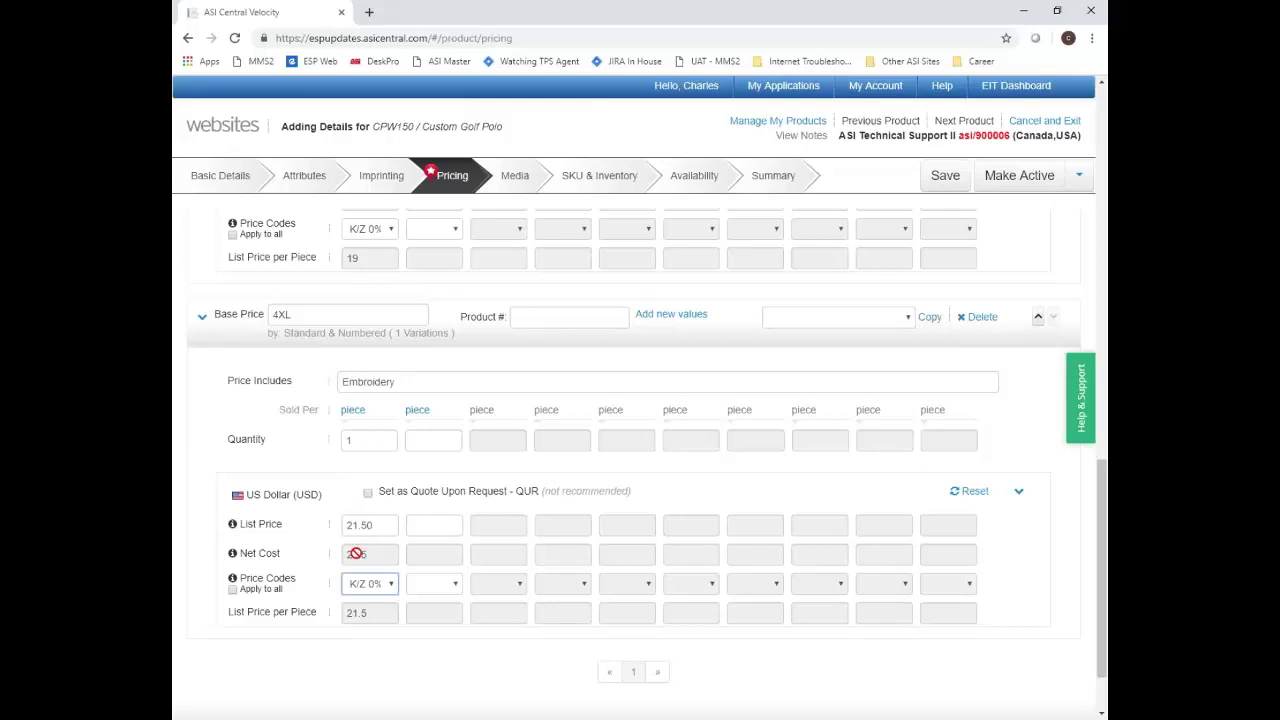
{"action": "scroll", "coordinate": [370, 492], "scroll_direction": "up", "scroll_amount": 7}
{"action": "scroll", "coordinate": [370, 492], "scroll_direction": "up", "scroll_amount": 6}
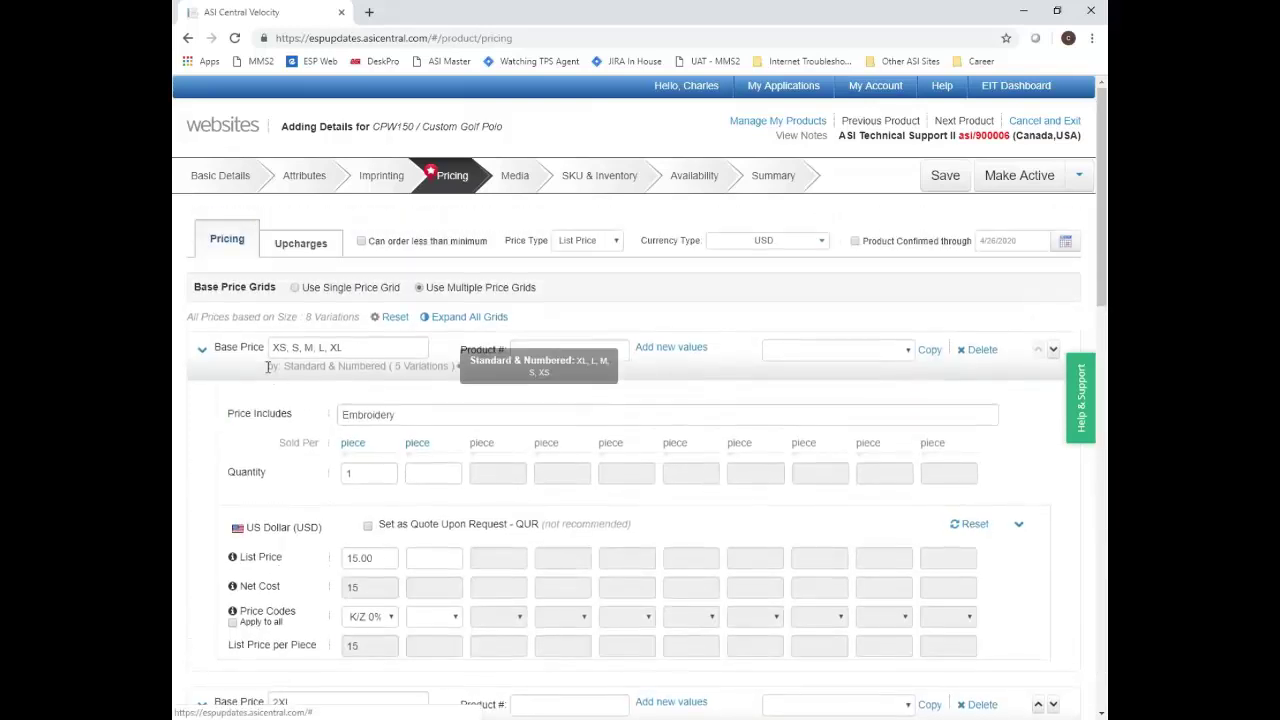
Collapse the four base price grids for XS–XL, 2XL, 3XL and 4XL
{"action": "left_click", "coordinate": [202, 352]}
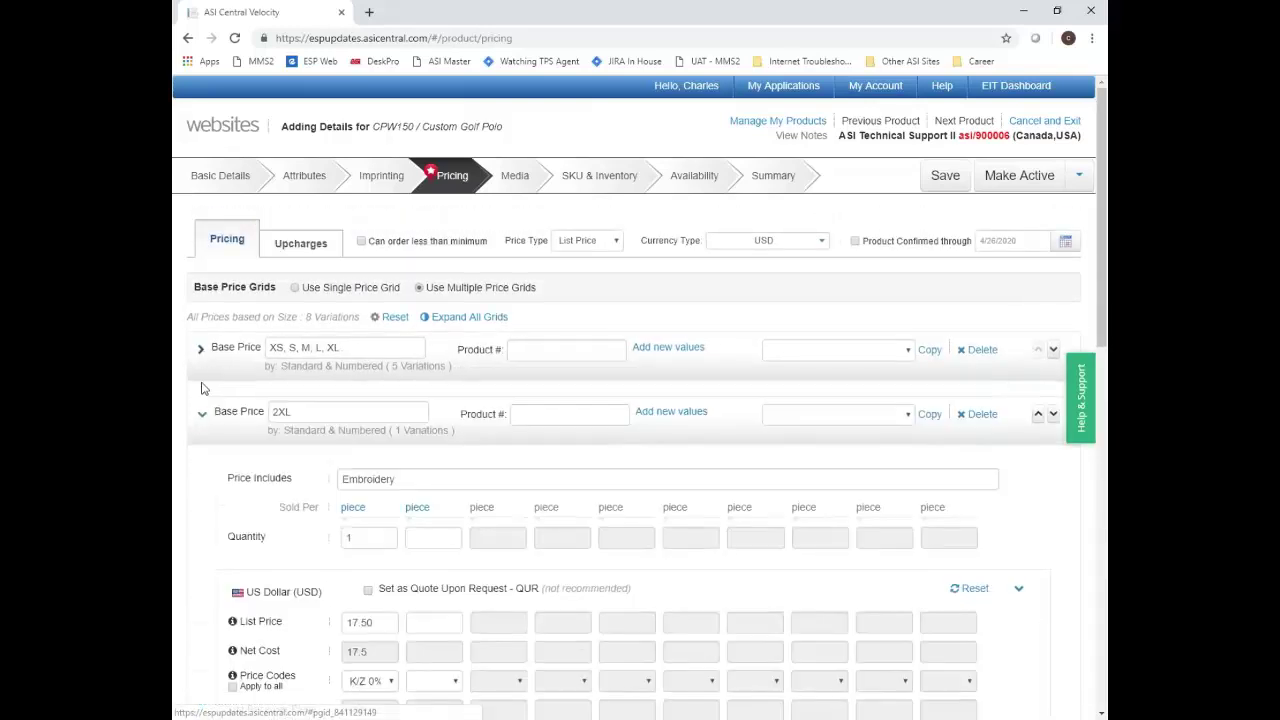
{"action": "left_click", "coordinate": [200, 412]}
{"action": "left_click", "coordinate": [200, 476]}
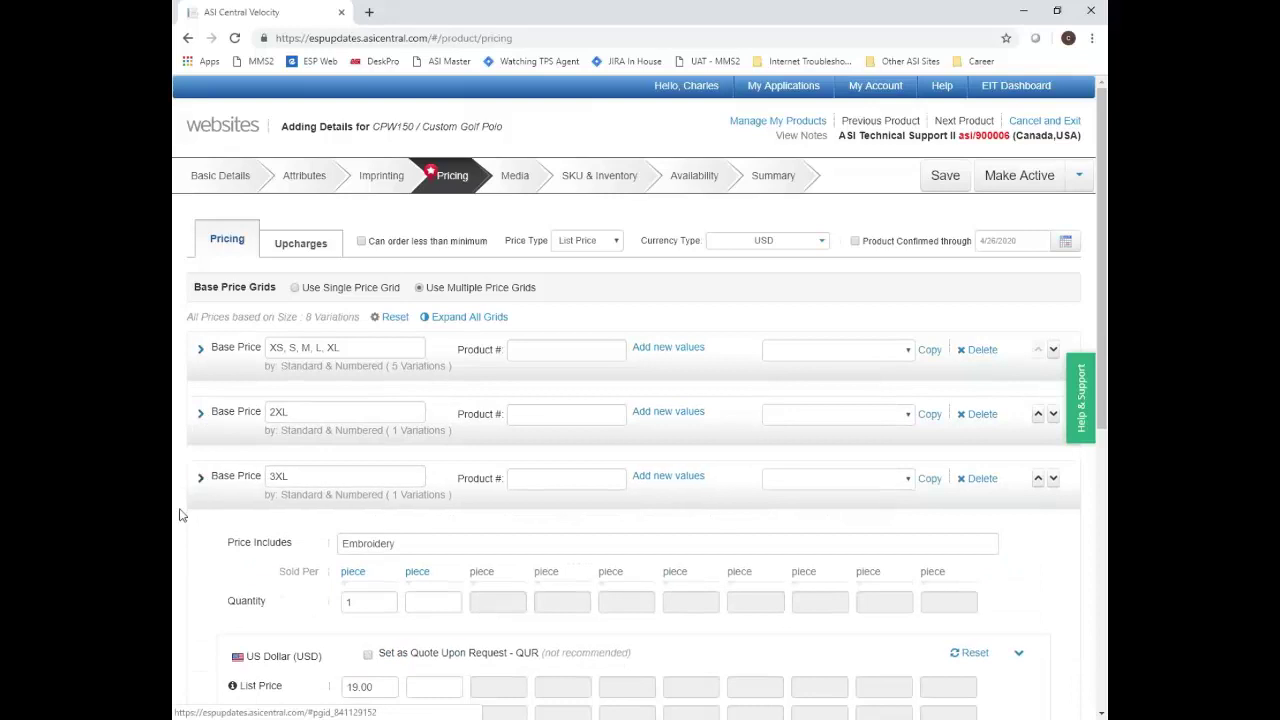
{"action": "left_click", "coordinate": [201, 543]}
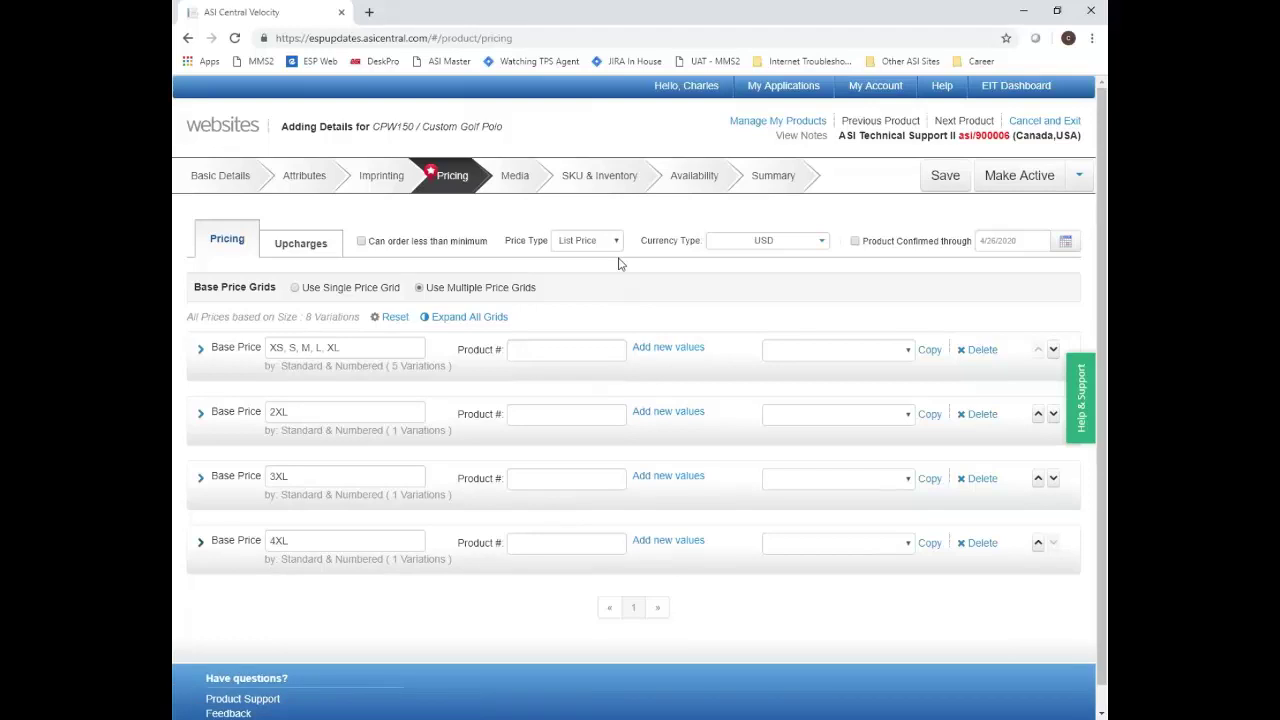
Add upcharges based on Imprint Method, creating individual grids for the Embroidered and Sublimation values
{"action": "left_click", "coordinate": [278, 248]}
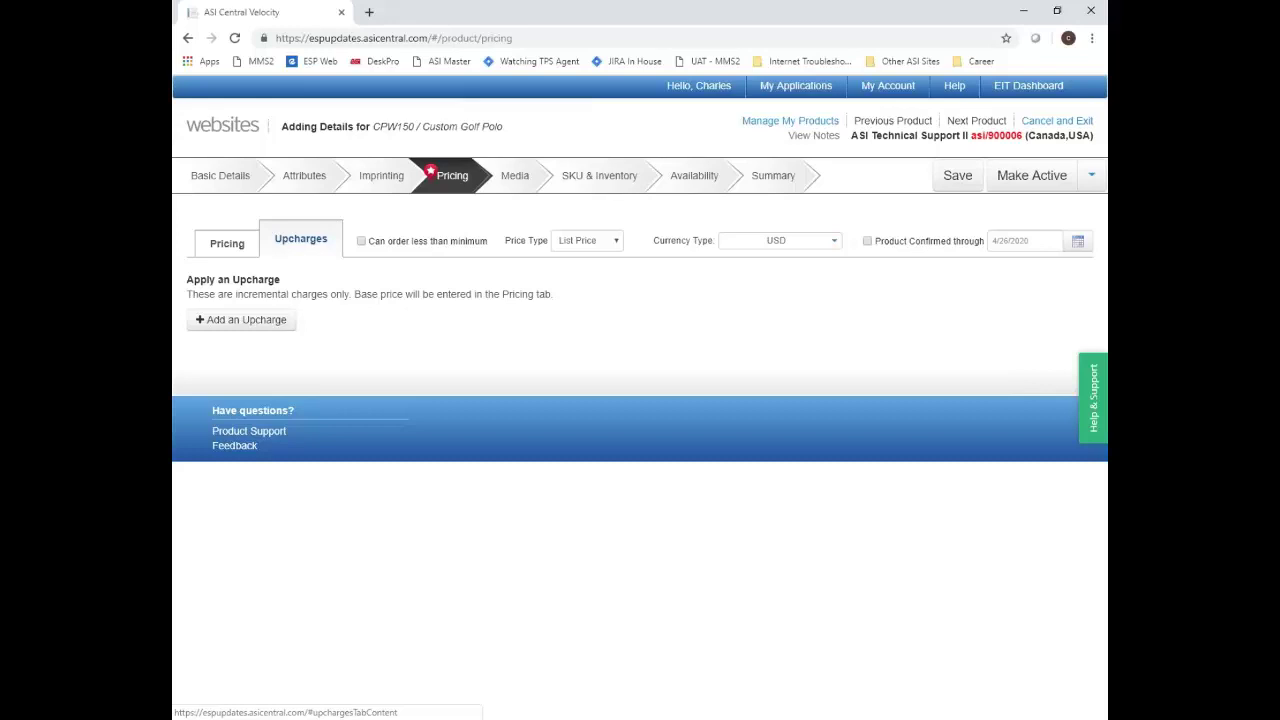
{"action": "left_click", "coordinate": [234, 319]}
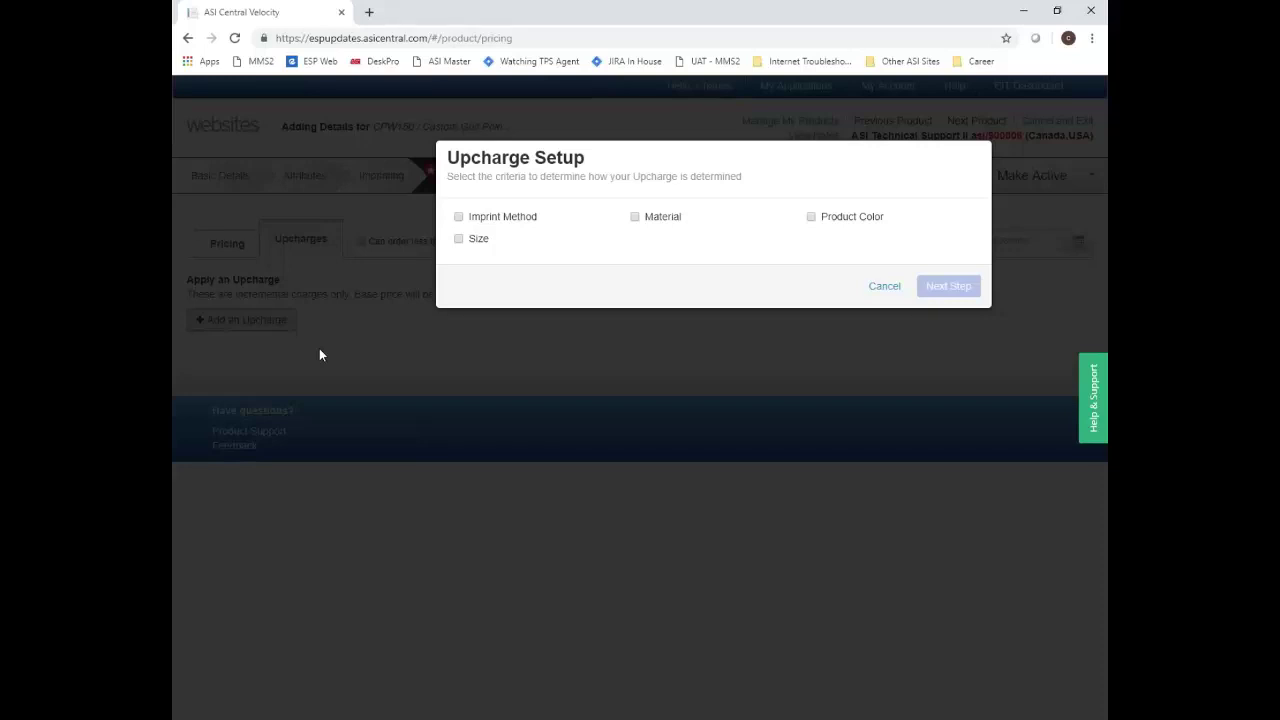
{"action": "left_click", "coordinate": [458, 217]}
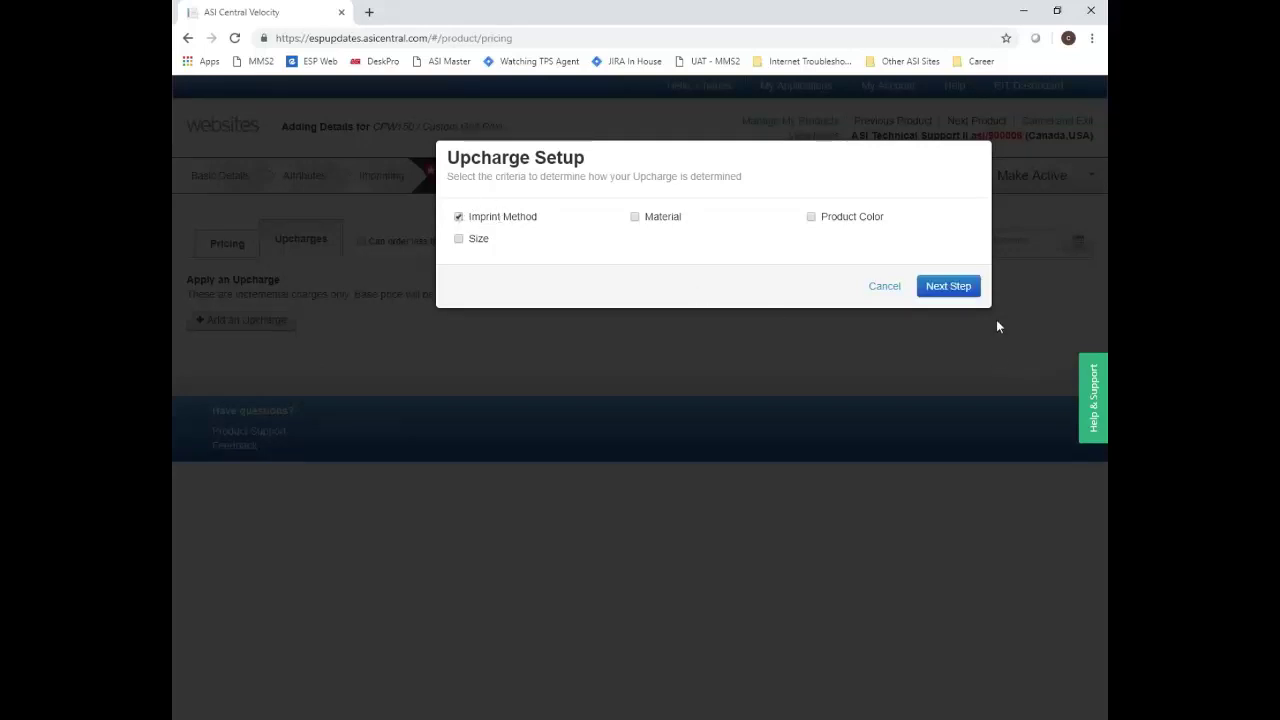
{"action": "left_click", "coordinate": [948, 286]}
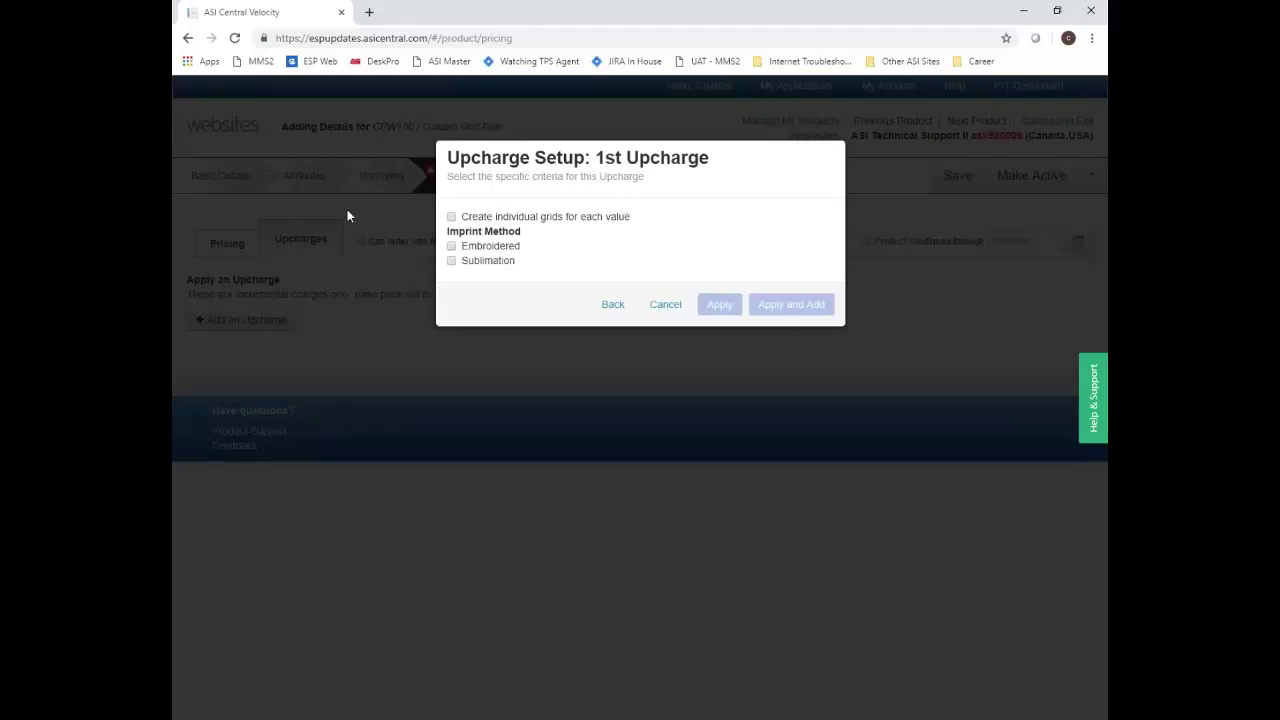
{"action": "left_click", "coordinate": [452, 218]}
{"action": "left_click", "coordinate": [451, 247]}
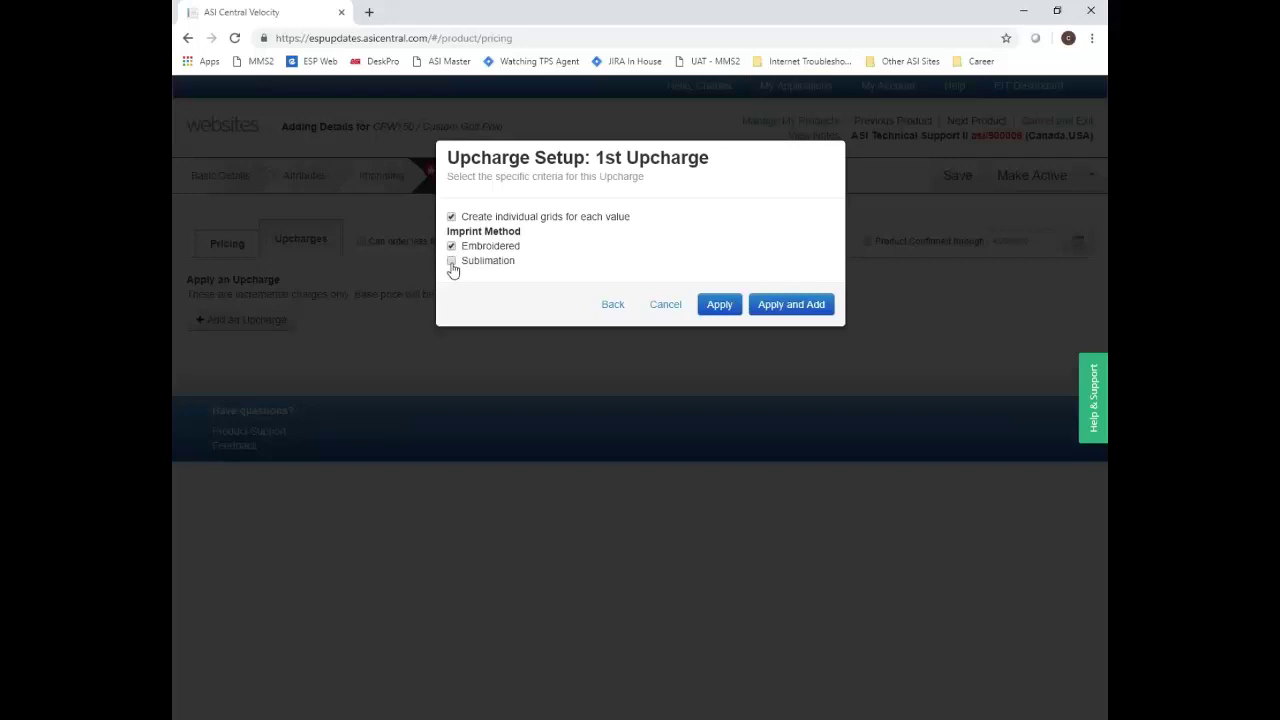
{"action": "left_click", "coordinate": [452, 265]}
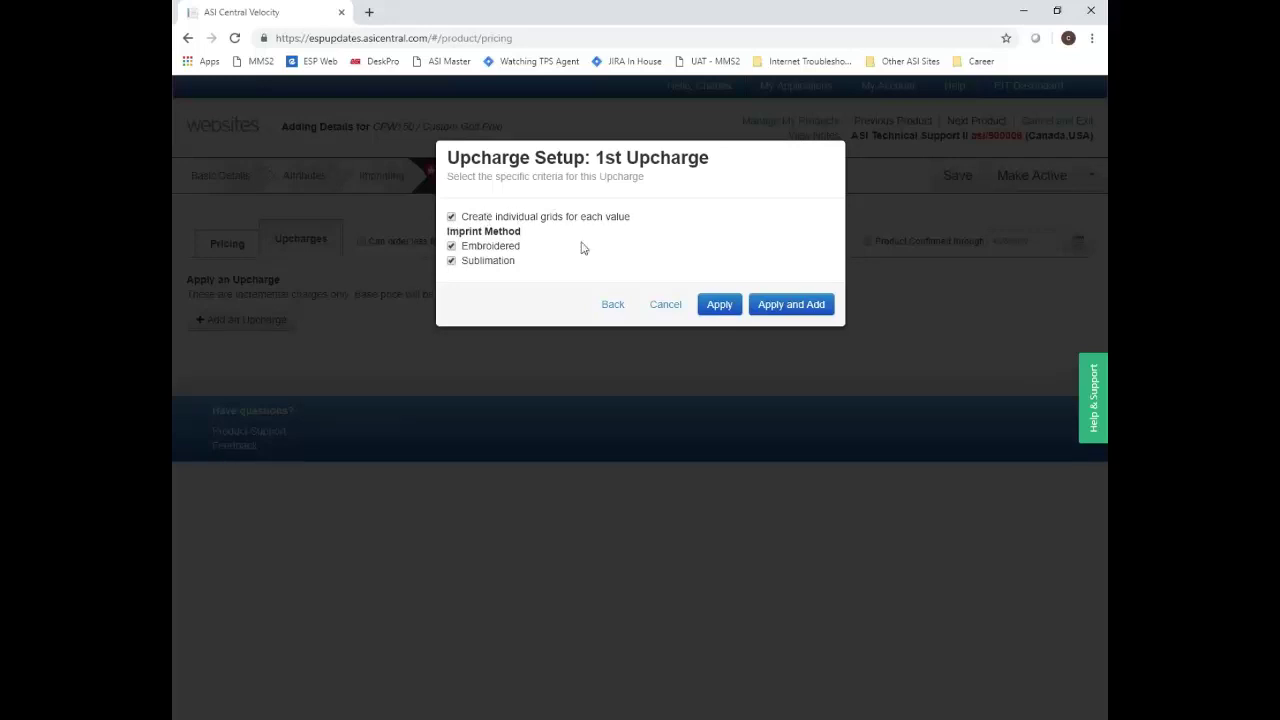
{"action": "left_click", "coordinate": [727, 309]}
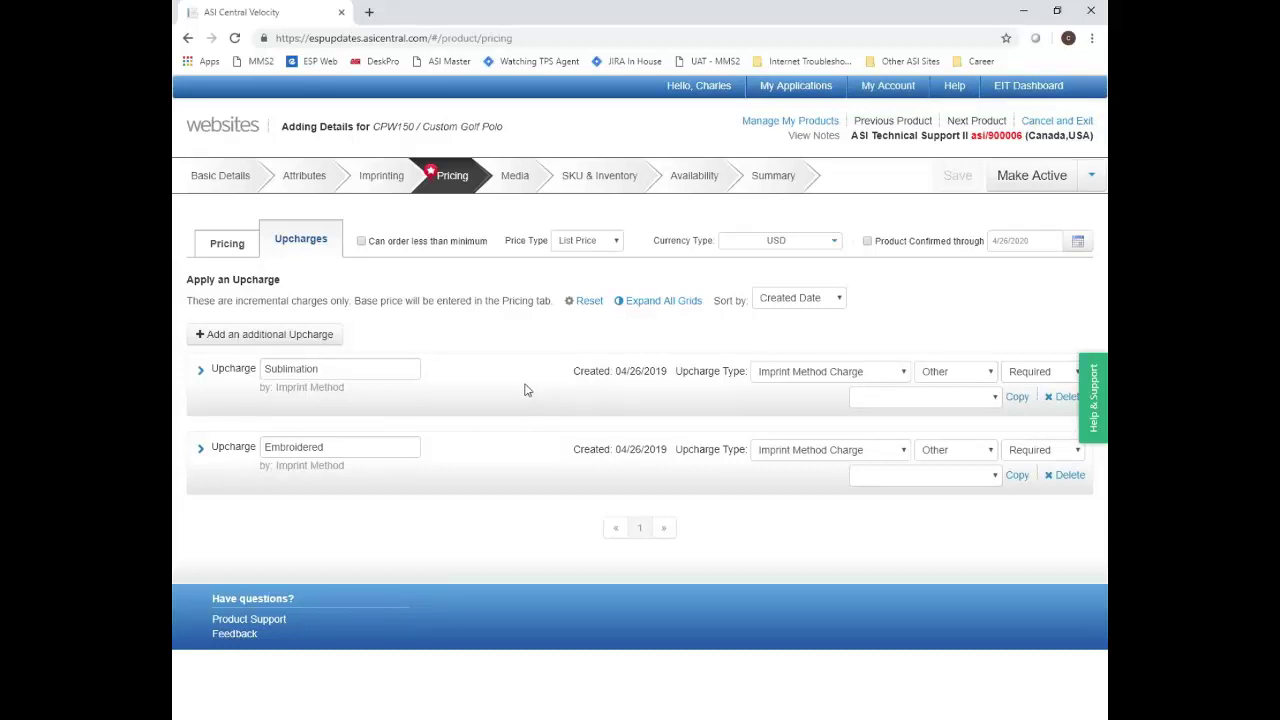
Delete the Embroidered upcharge and set the Sublimation upcharge's type to Set-up Charge
{"action": "left_click", "coordinate": [1066, 477]}
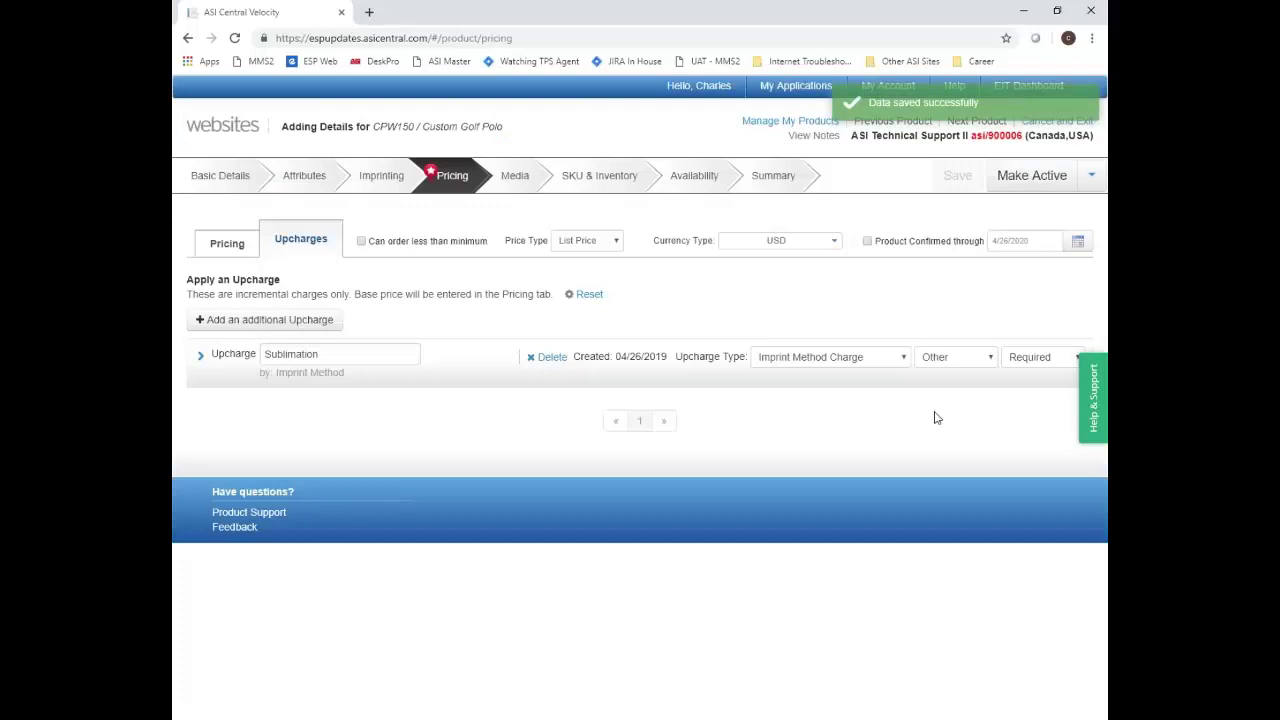
{"action": "left_click", "coordinate": [200, 357]}
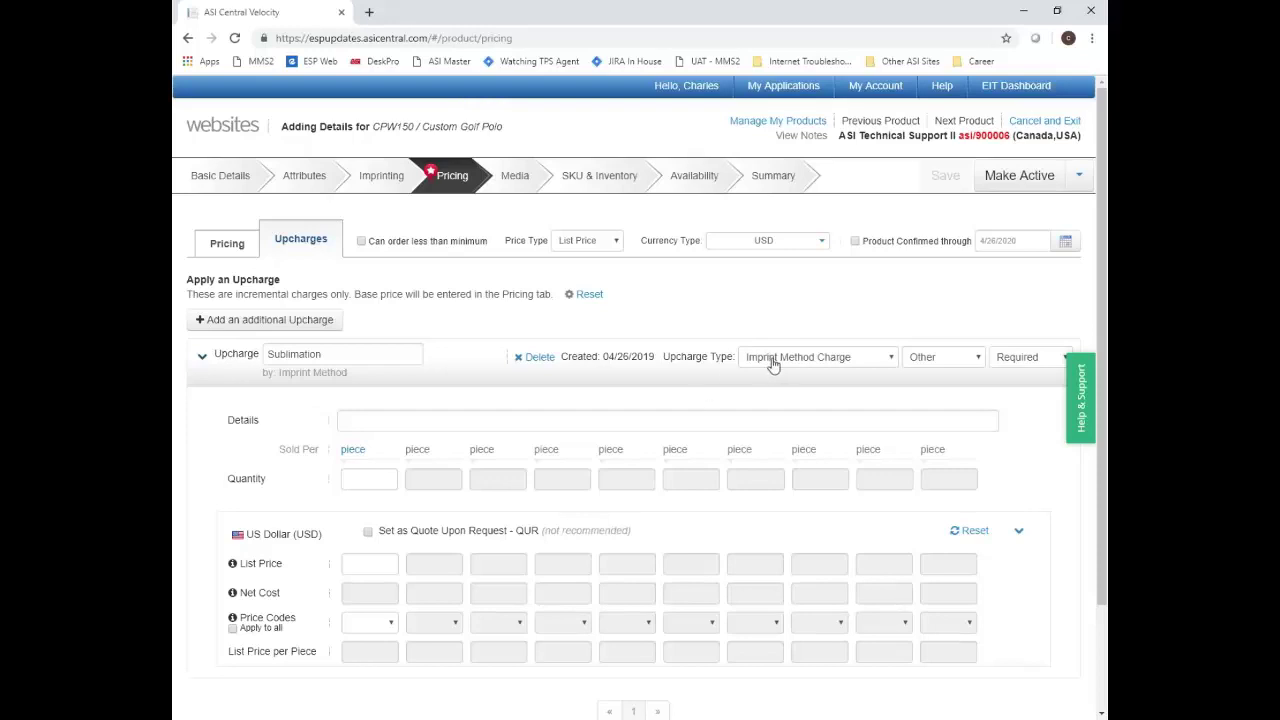
{"action": "left_click", "coordinate": [887, 360]}
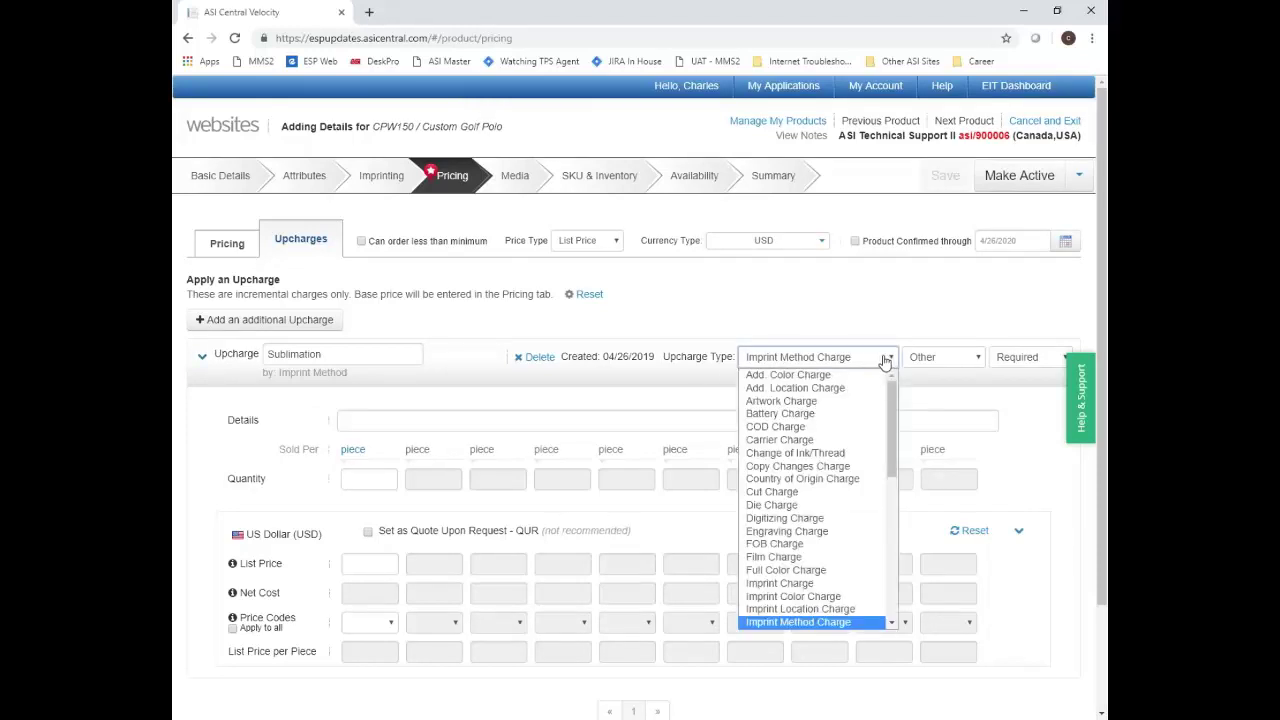
{"action": "scroll", "coordinate": [856, 472], "scroll_direction": "down", "scroll_amount": 5}
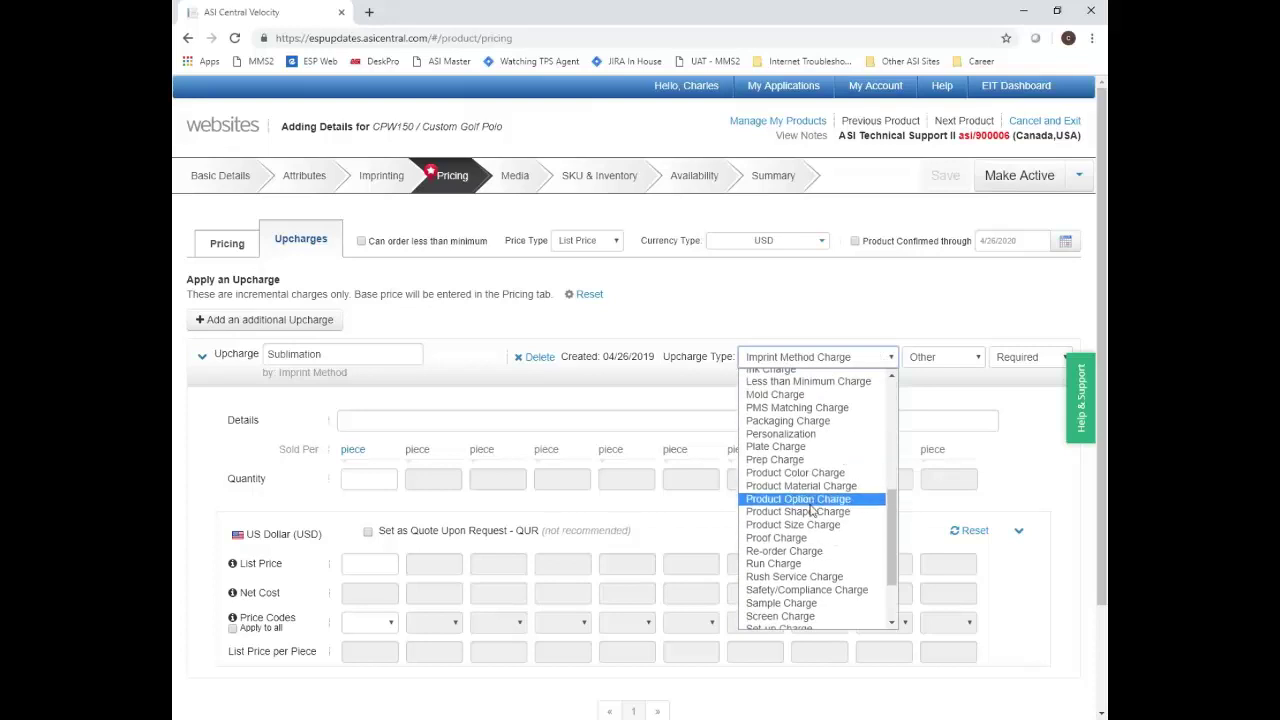
{"action": "scroll", "coordinate": [818, 566], "scroll_direction": "down", "scroll_amount": 1}
{"action": "scroll", "coordinate": [818, 566], "scroll_direction": "down", "scroll_amount": 1}
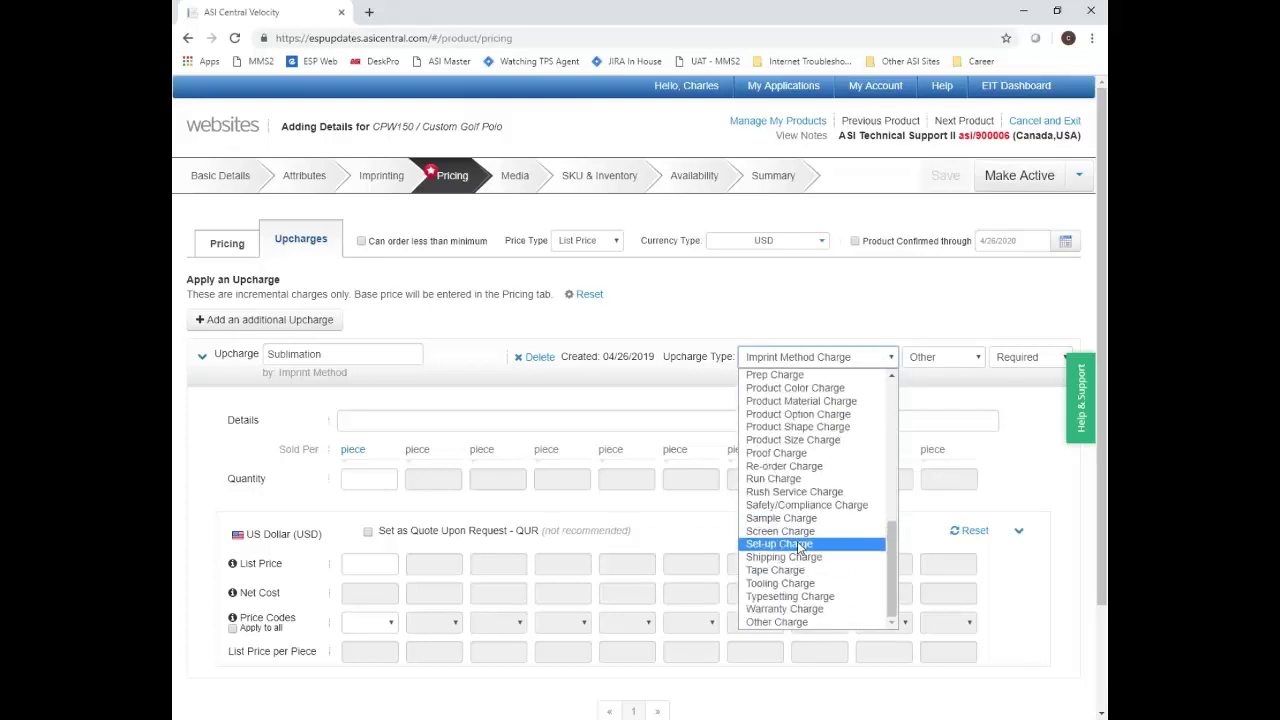
{"action": "left_click", "coordinate": [781, 544]}
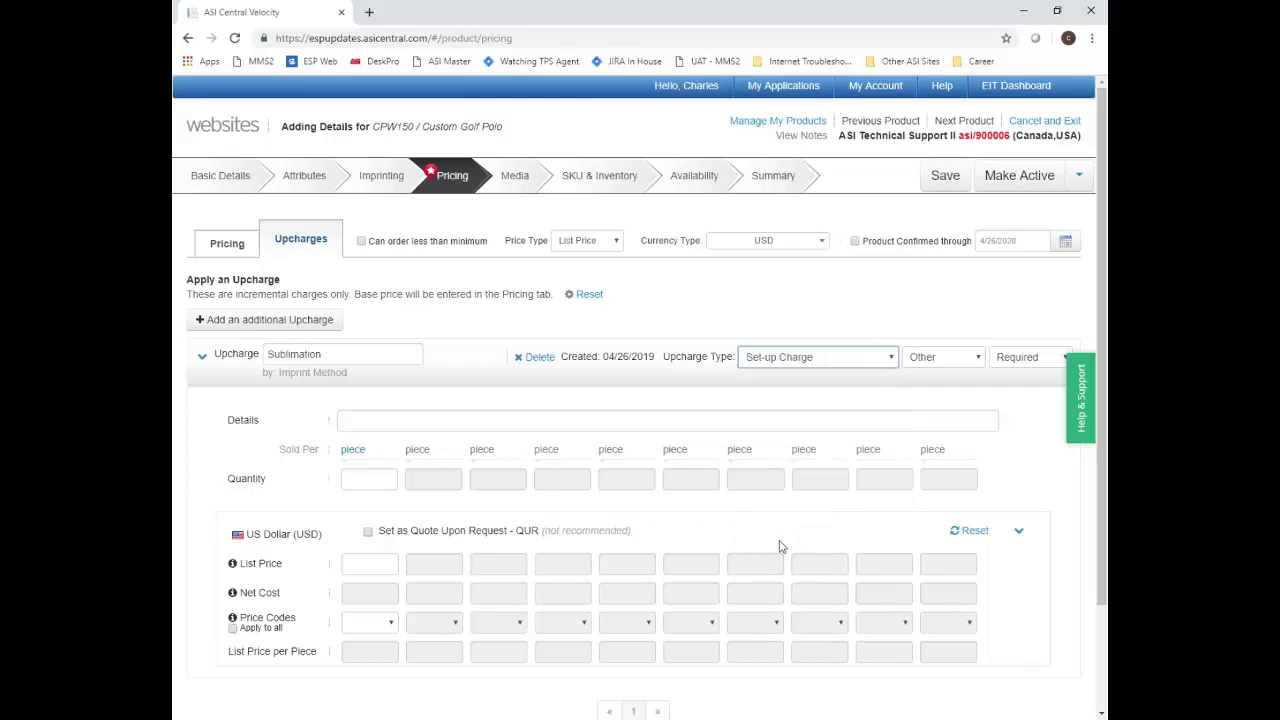
Make the Sublimation set-up charge apply Per Order and mark it as Required
{"action": "left_click", "coordinate": [975, 360]}
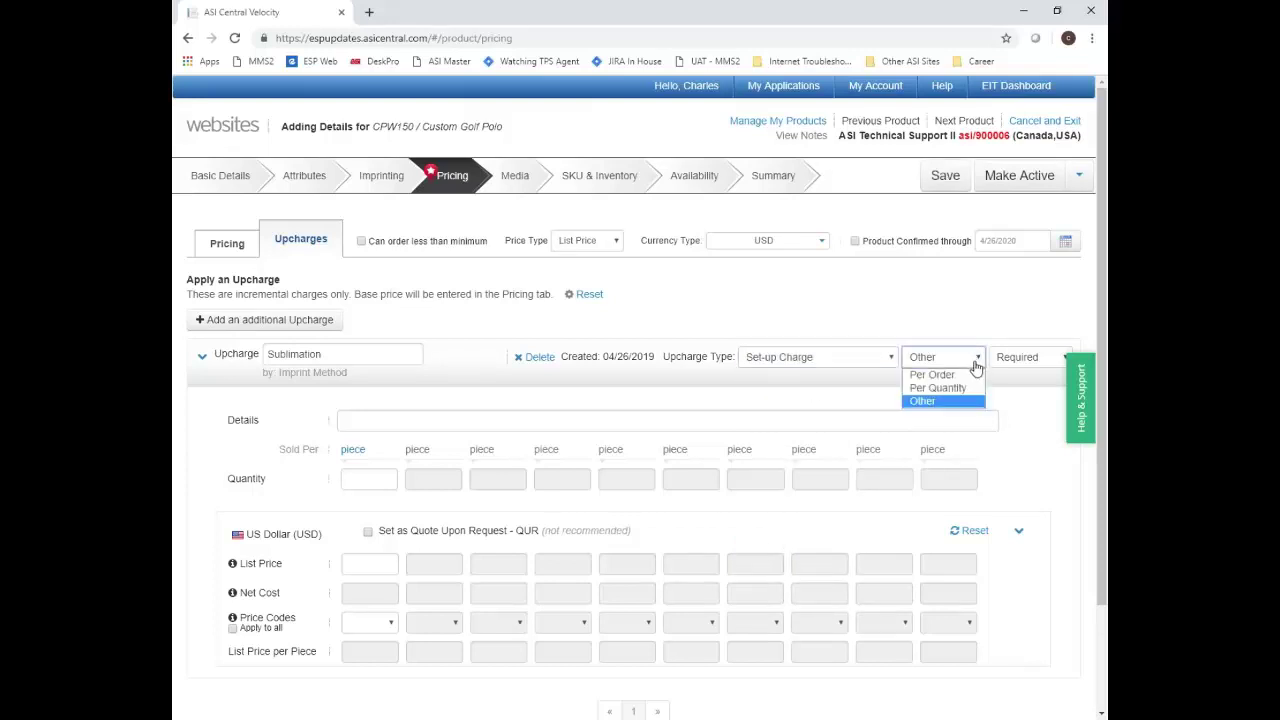
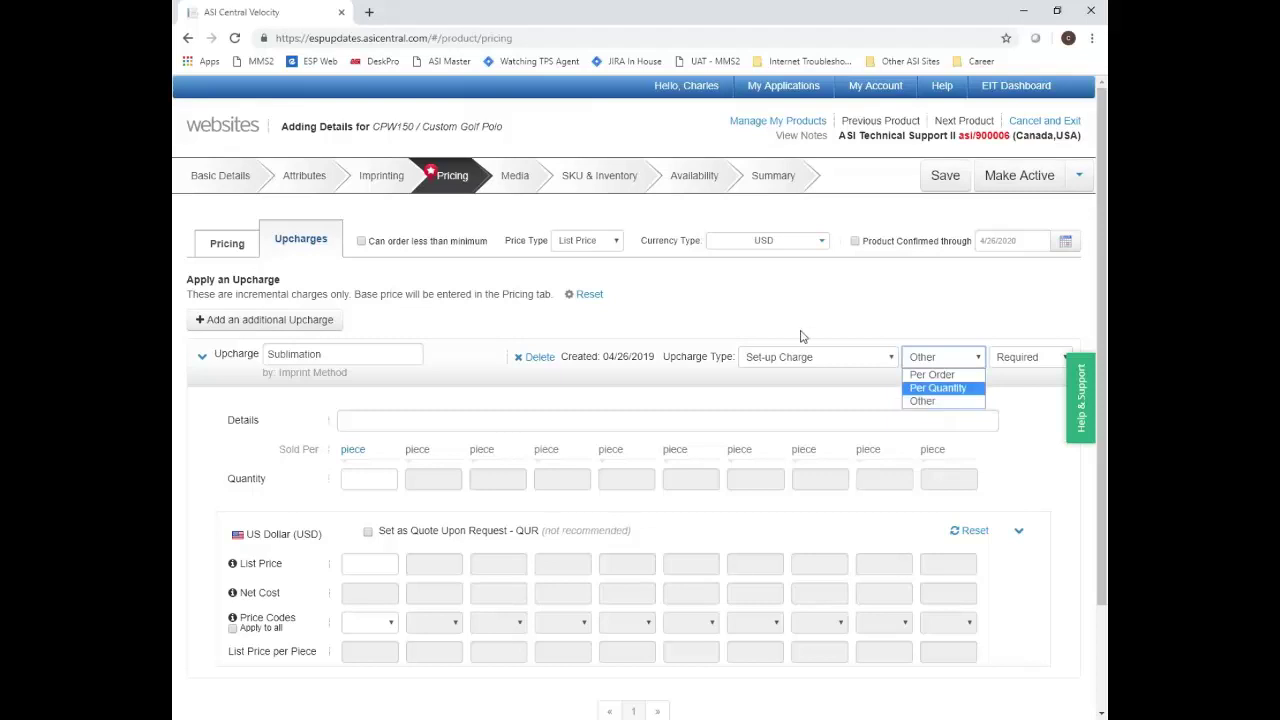
{"action": "left_click", "coordinate": [920, 375]}
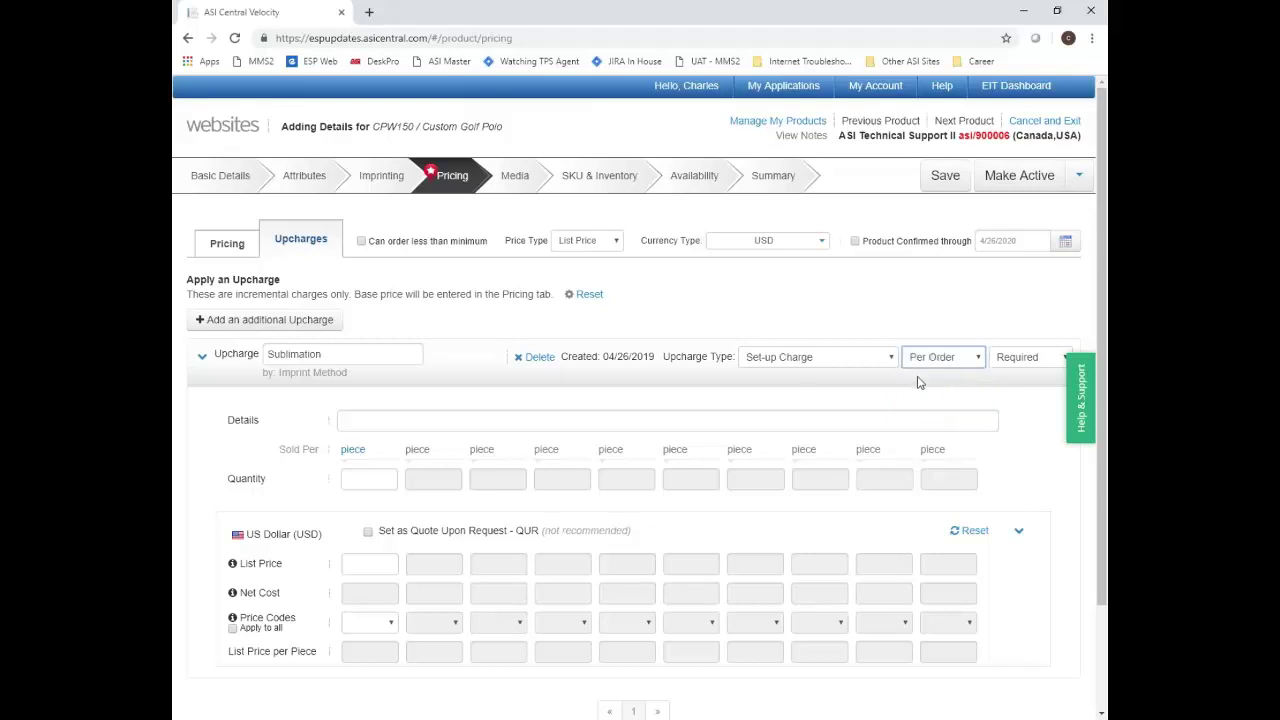
{"action": "left_click", "coordinate": [1017, 357]}
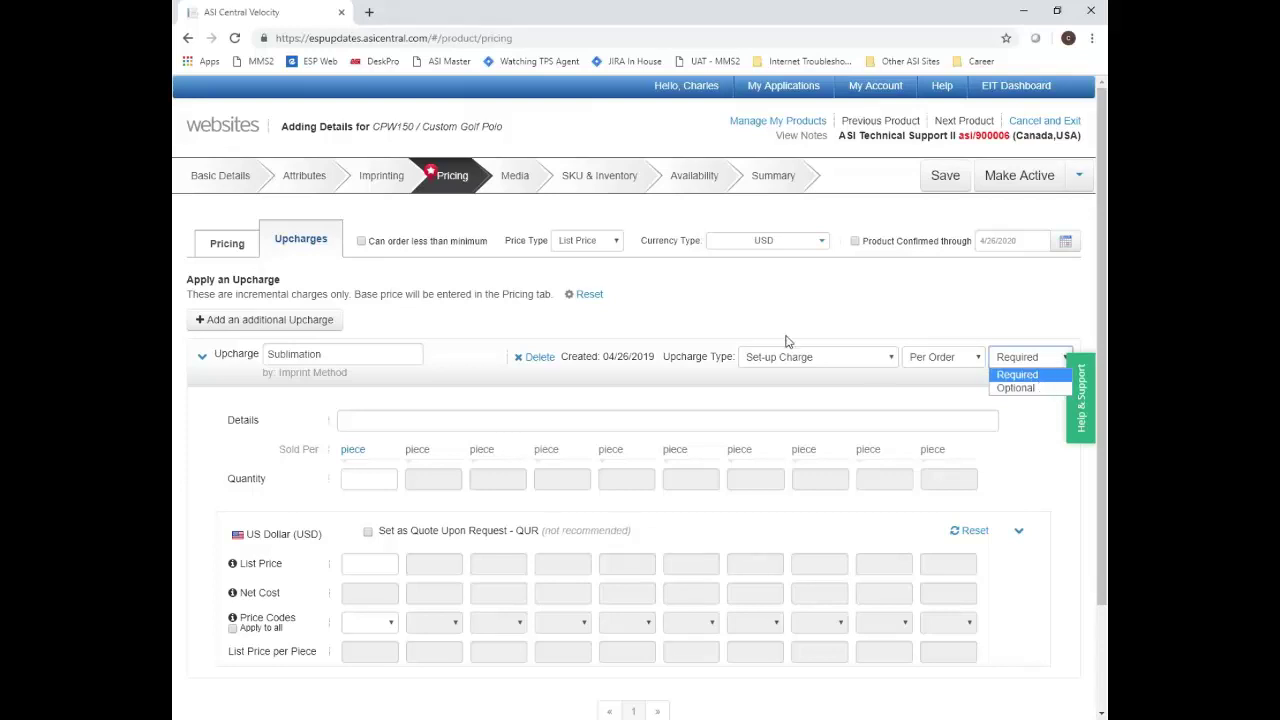
{"action": "left_click", "coordinate": [1018, 375]}
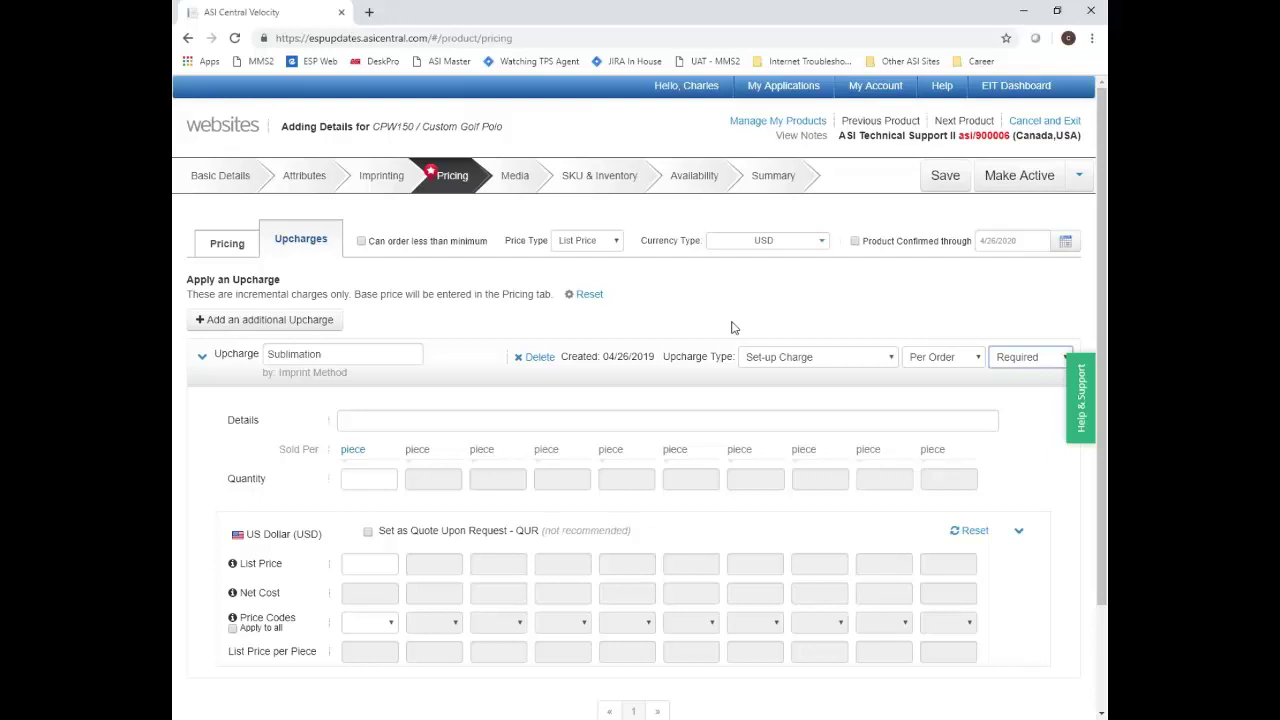
Give the Sublimation upcharge a first quantity of 1 with a list price of 50.00 USD and price code K/Z 0%
{"action": "left_click", "coordinate": [376, 477]}
{"action": "type", "text": "1"}
{"action": "left_click", "coordinate": [366, 563]}
{"action": "type", "text": "50"}
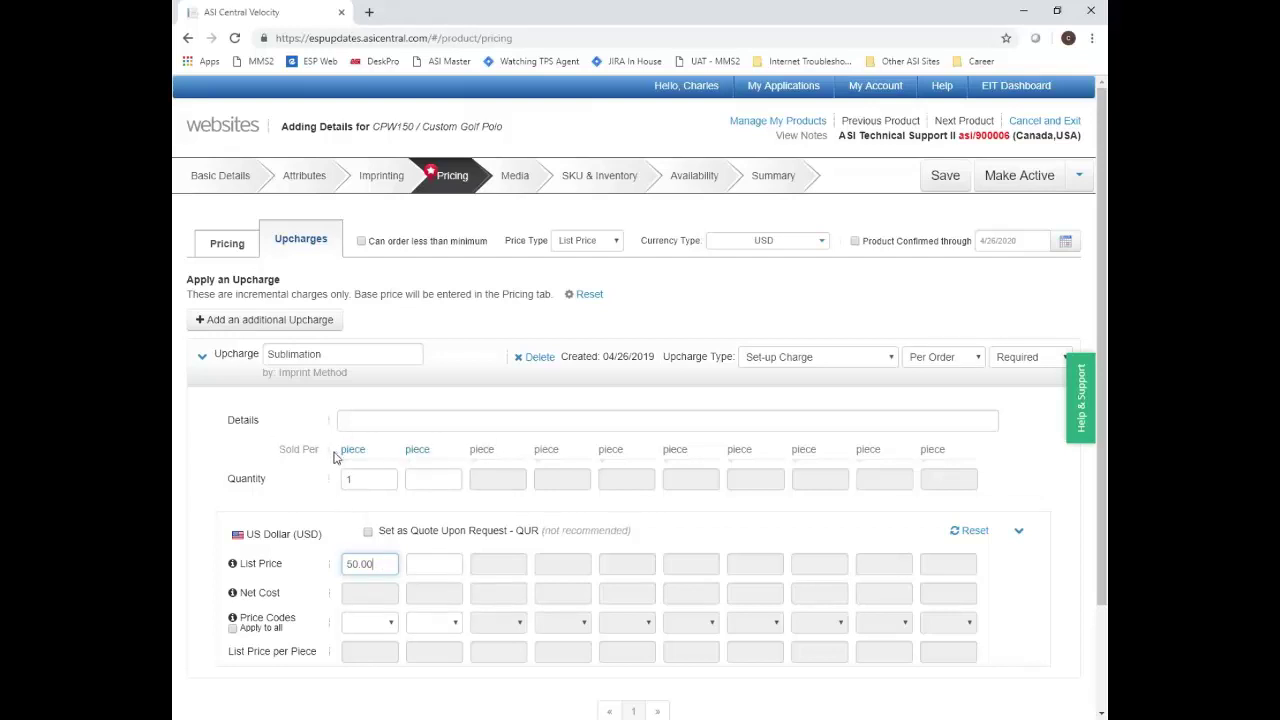
{"action": "left_click", "coordinate": [350, 631]}
{"action": "left_click", "coordinate": [365, 590]}
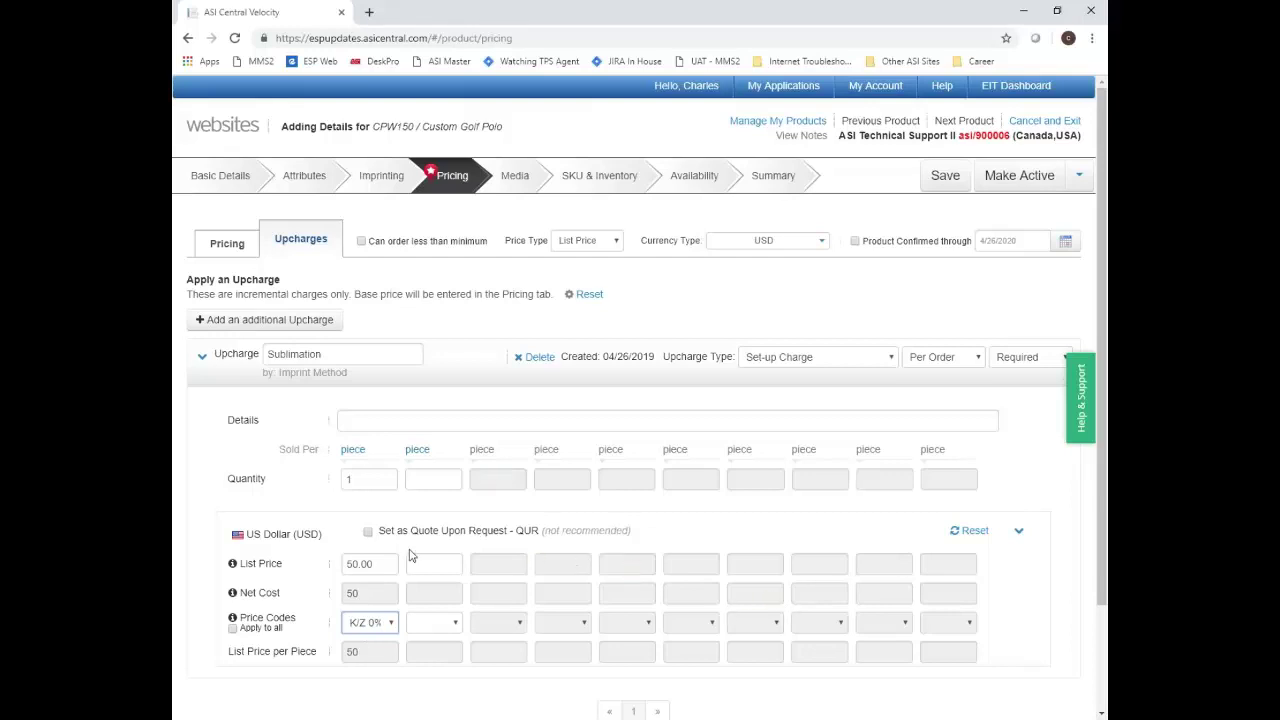
Return to the base price grids and move on to the product's Media section
{"action": "left_click", "coordinate": [228, 245]}
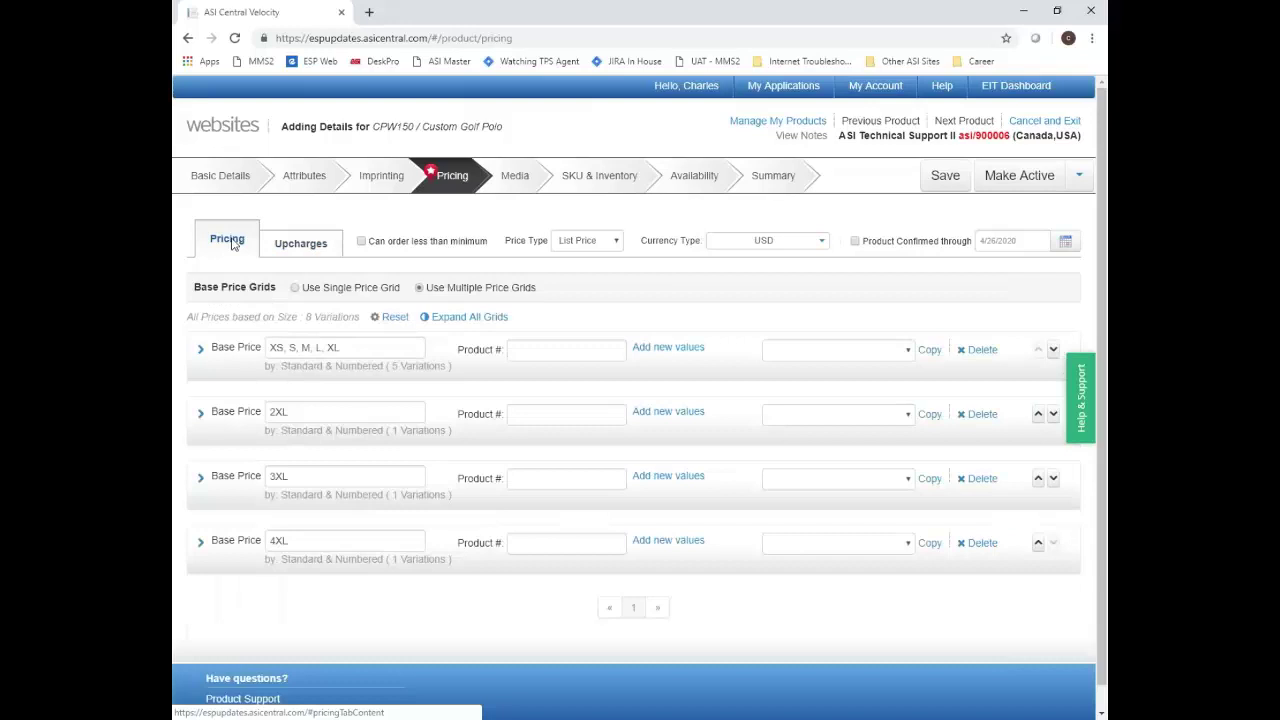
{"action": "left_click", "coordinate": [516, 177]}
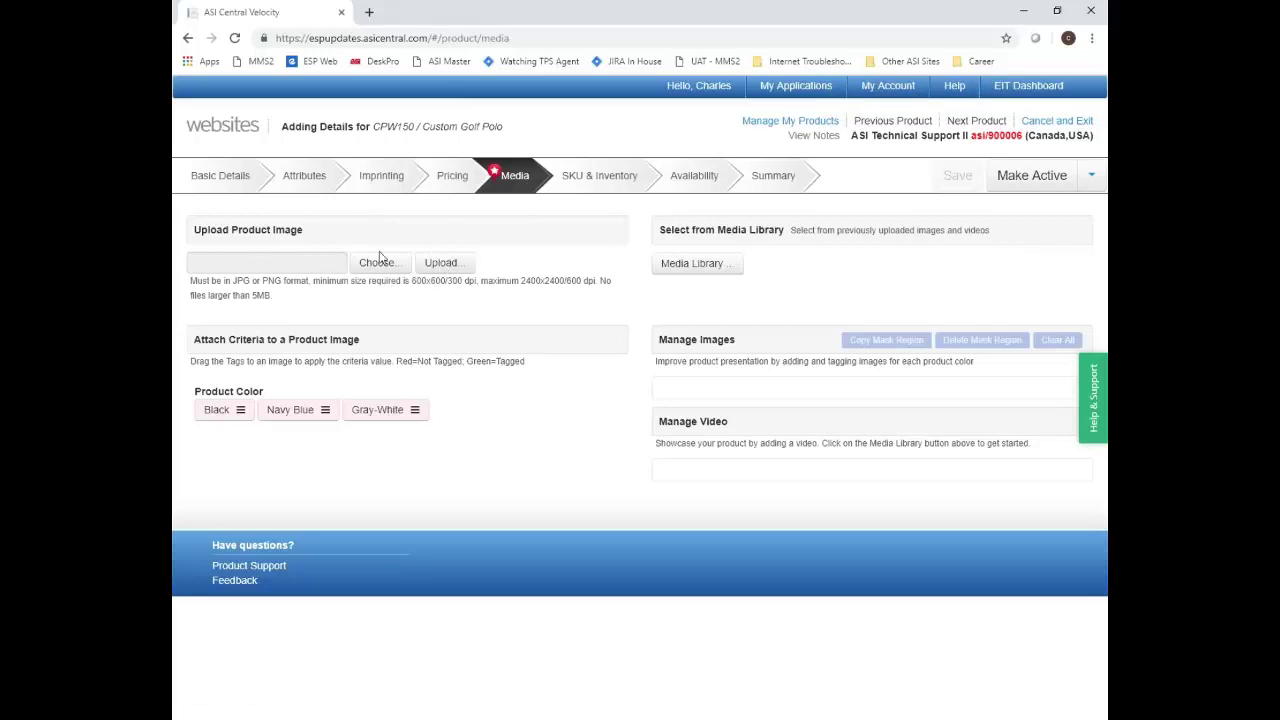
{"action": "left_click", "coordinate": [700, 266]}
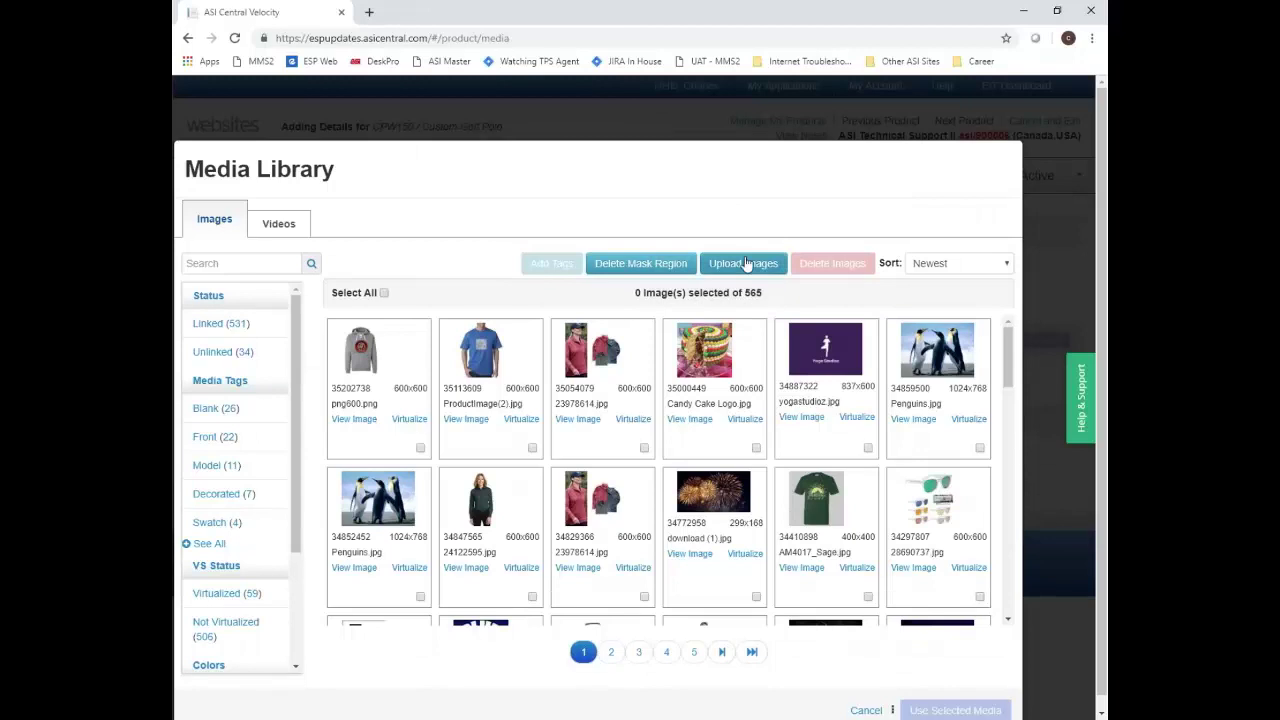
{"action": "left_click", "coordinate": [745, 263]}
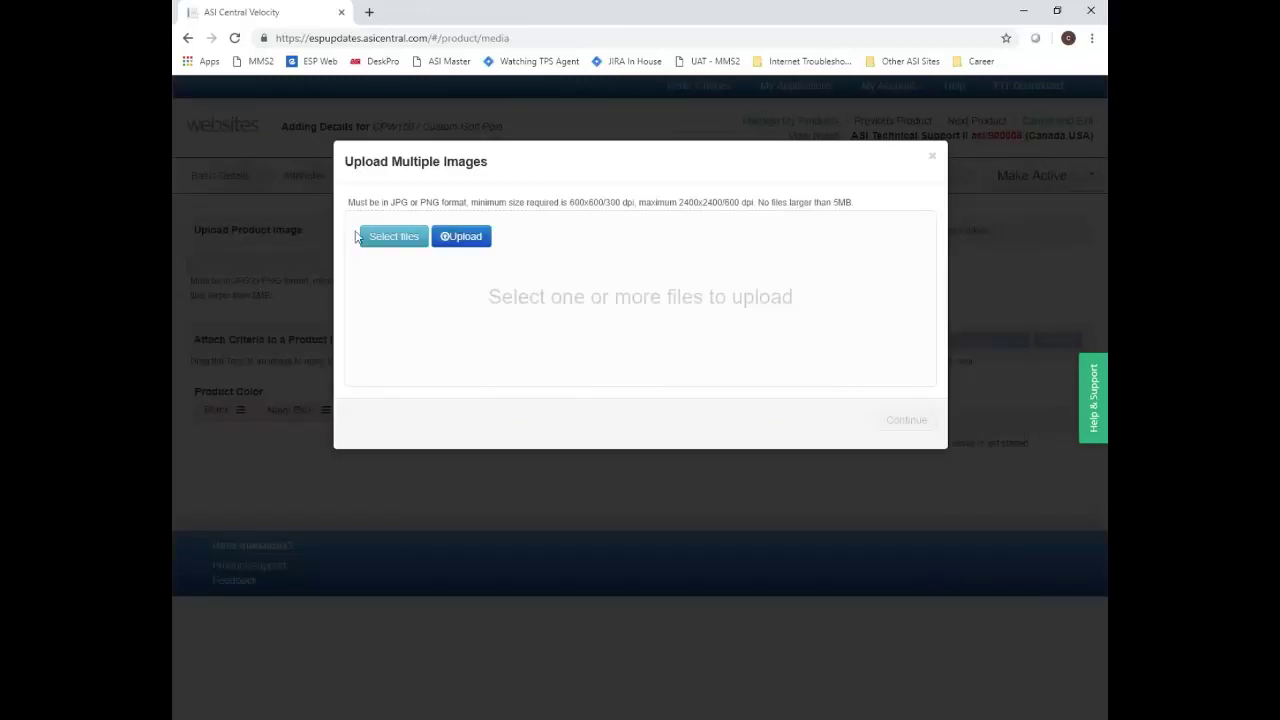
{"action": "left_click", "coordinate": [389, 238]}
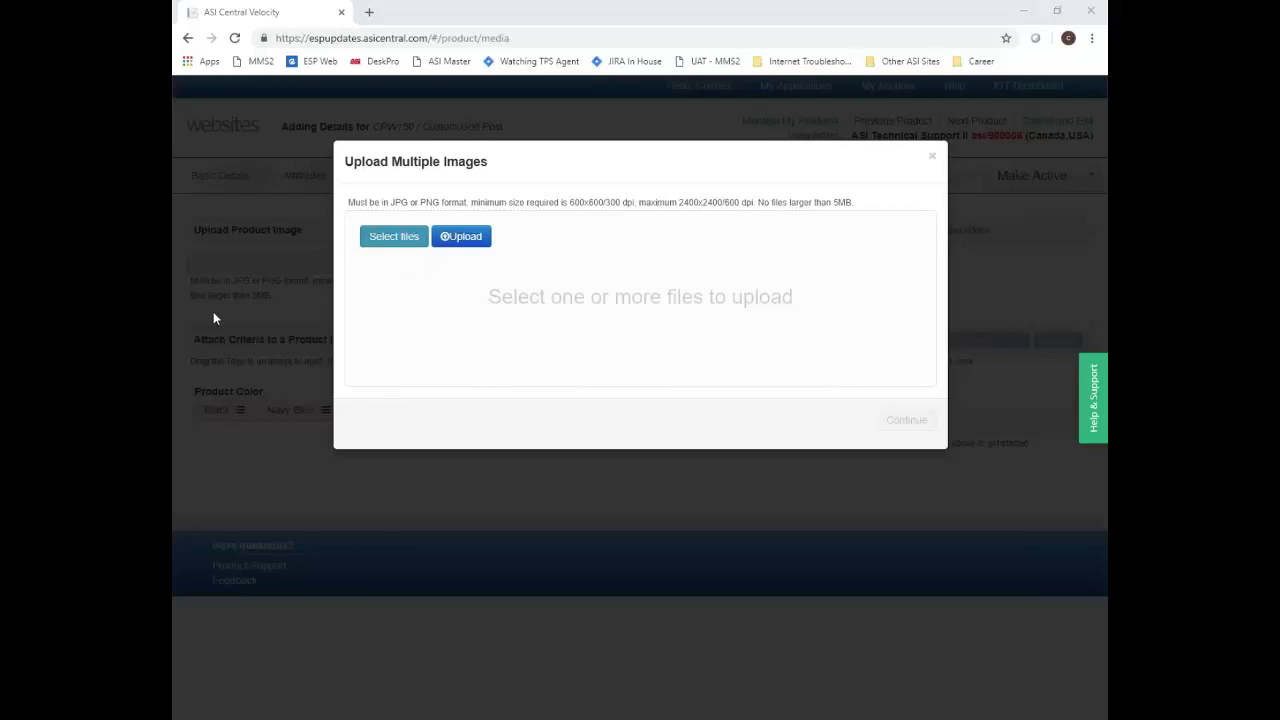
{"action": "left_click", "coordinate": [648, 200]}
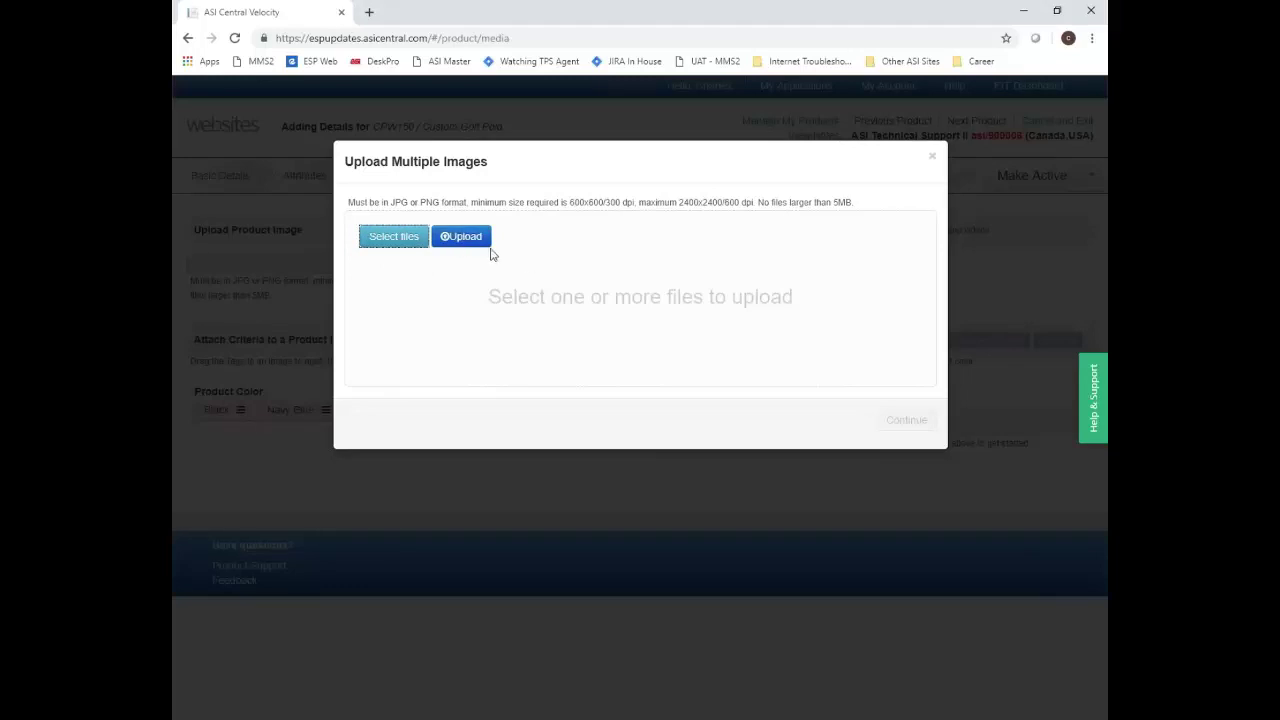
{"action": "left_click", "coordinate": [931, 157]}
Add the red polo image 23978614.jpg with ID 35054079 from the Media Library to the product
{"action": "left_click", "coordinate": [672, 272]}
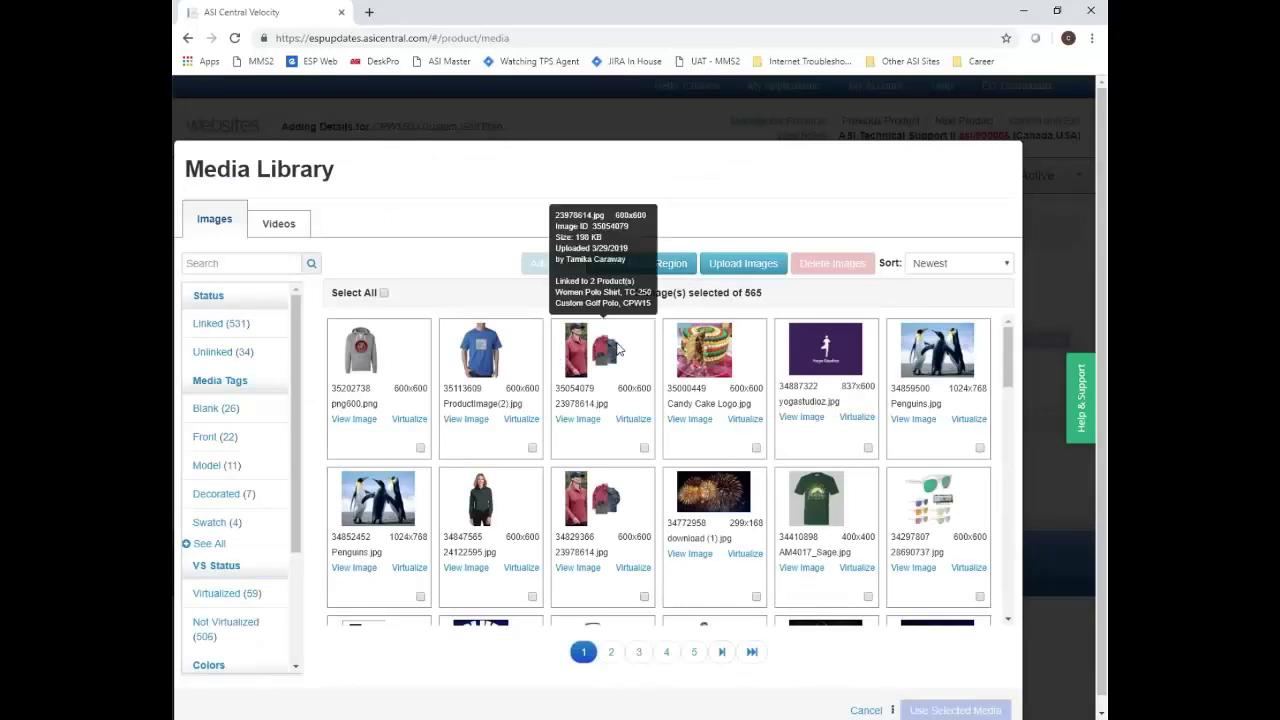
{"action": "scroll", "coordinate": [650, 346], "scroll_direction": "down", "scroll_amount": 2}
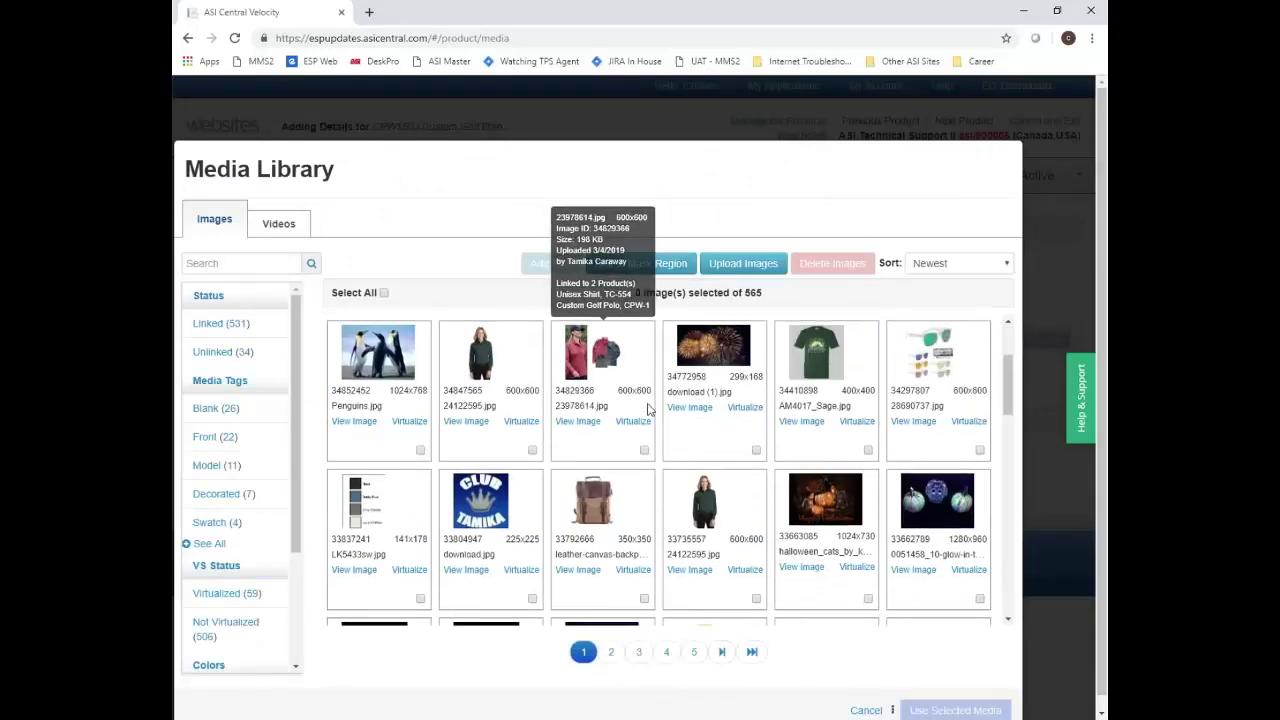
{"action": "scroll", "coordinate": [646, 443], "scroll_direction": "down", "scroll_amount": 2}
{"action": "scroll", "coordinate": [647, 440], "scroll_direction": "down", "scroll_amount": 3}
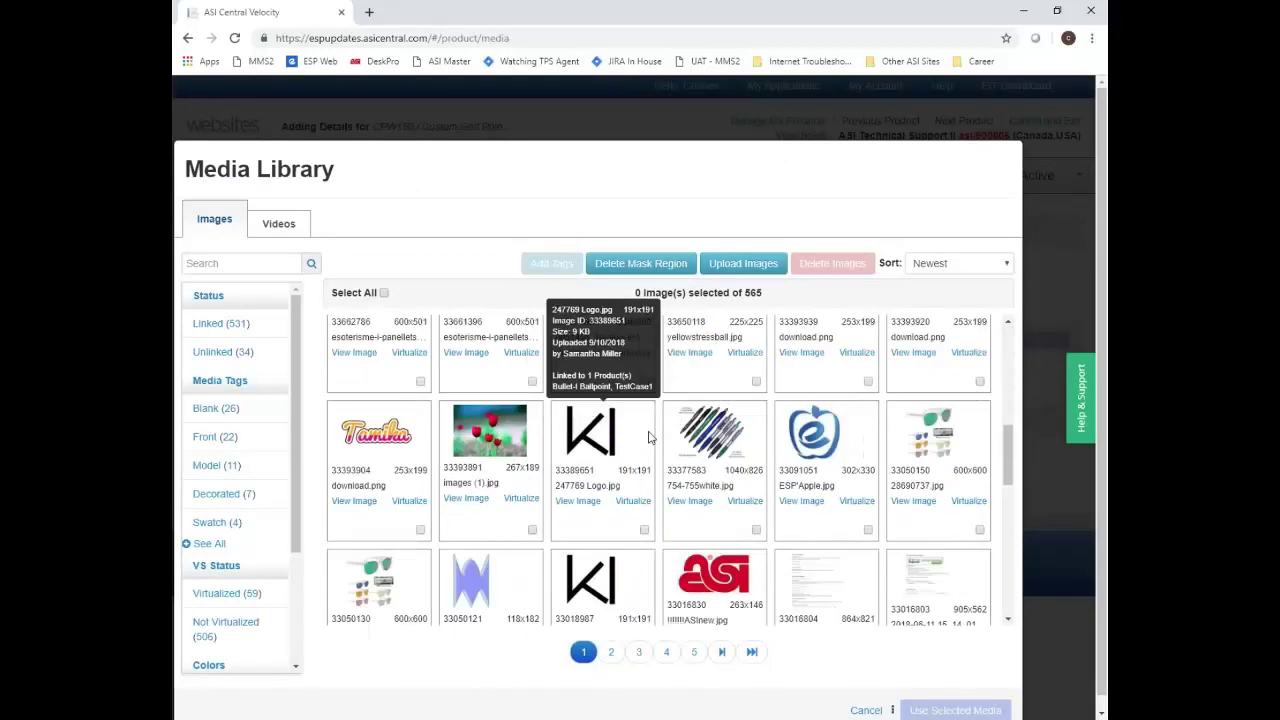
{"action": "scroll", "coordinate": [654, 434], "scroll_direction": "up", "scroll_amount": 8}
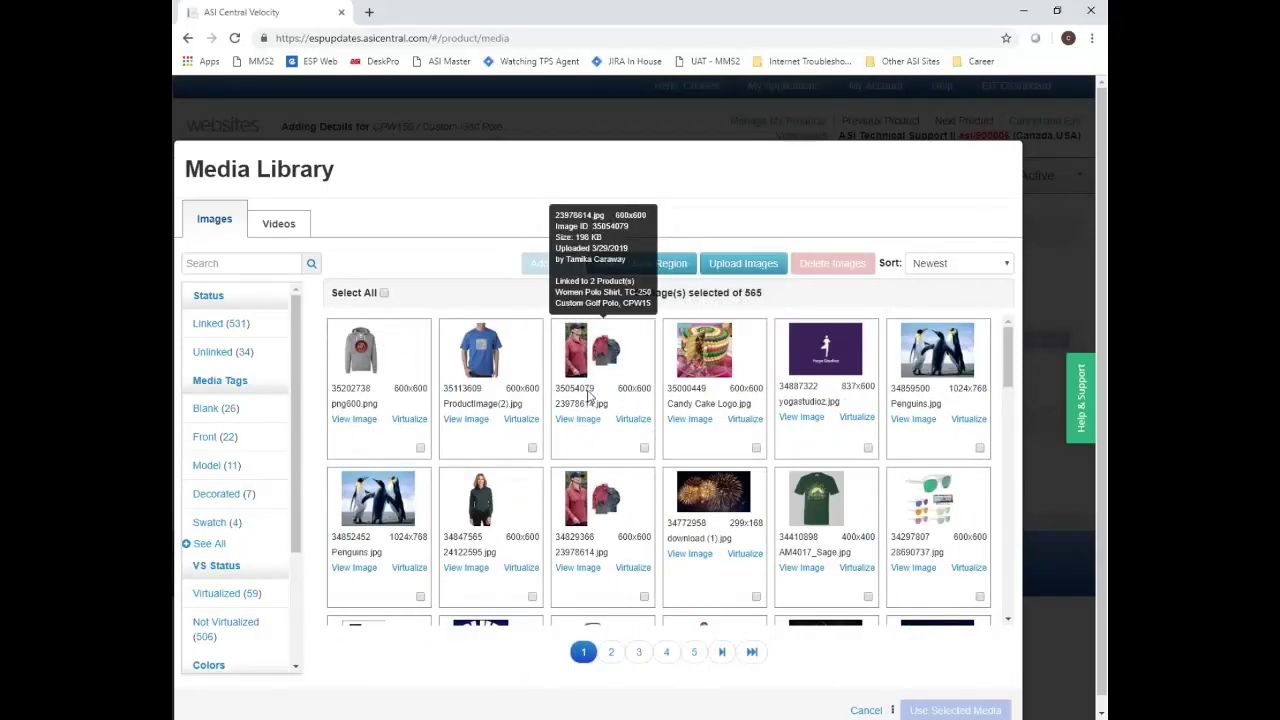
{"action": "left_click", "coordinate": [643, 448]}
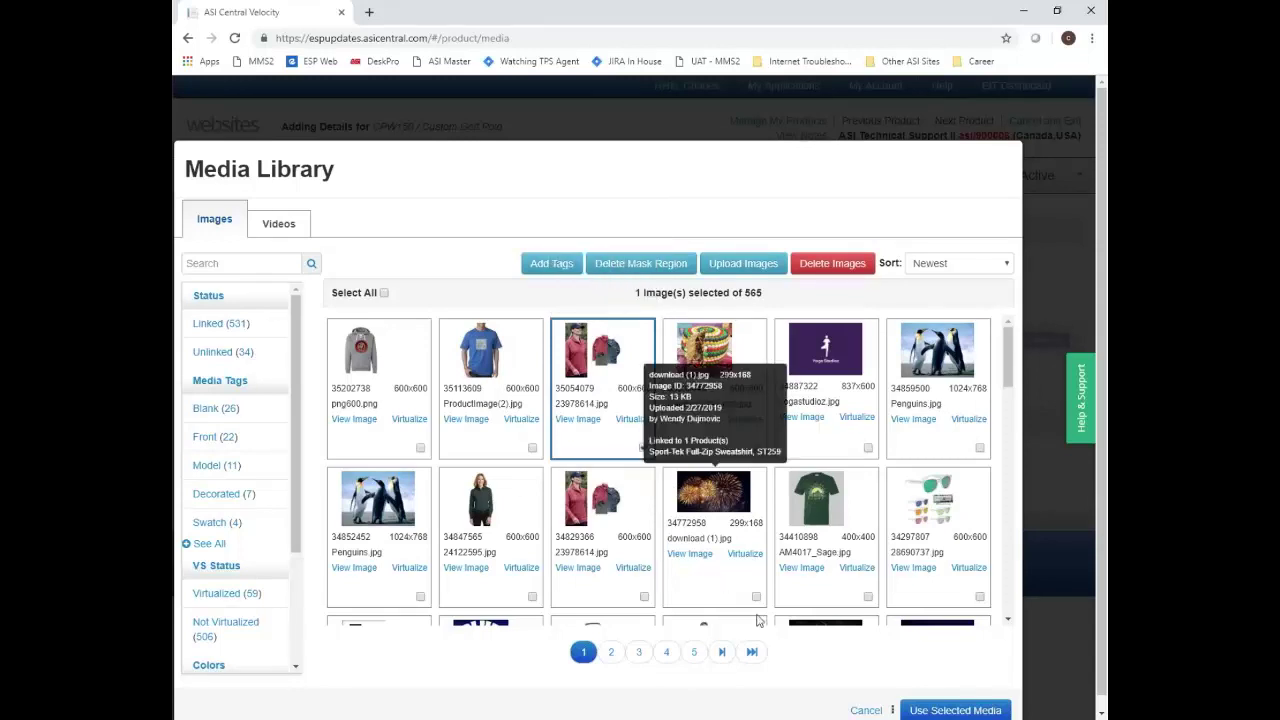
{"action": "left_click", "coordinate": [945, 711]}
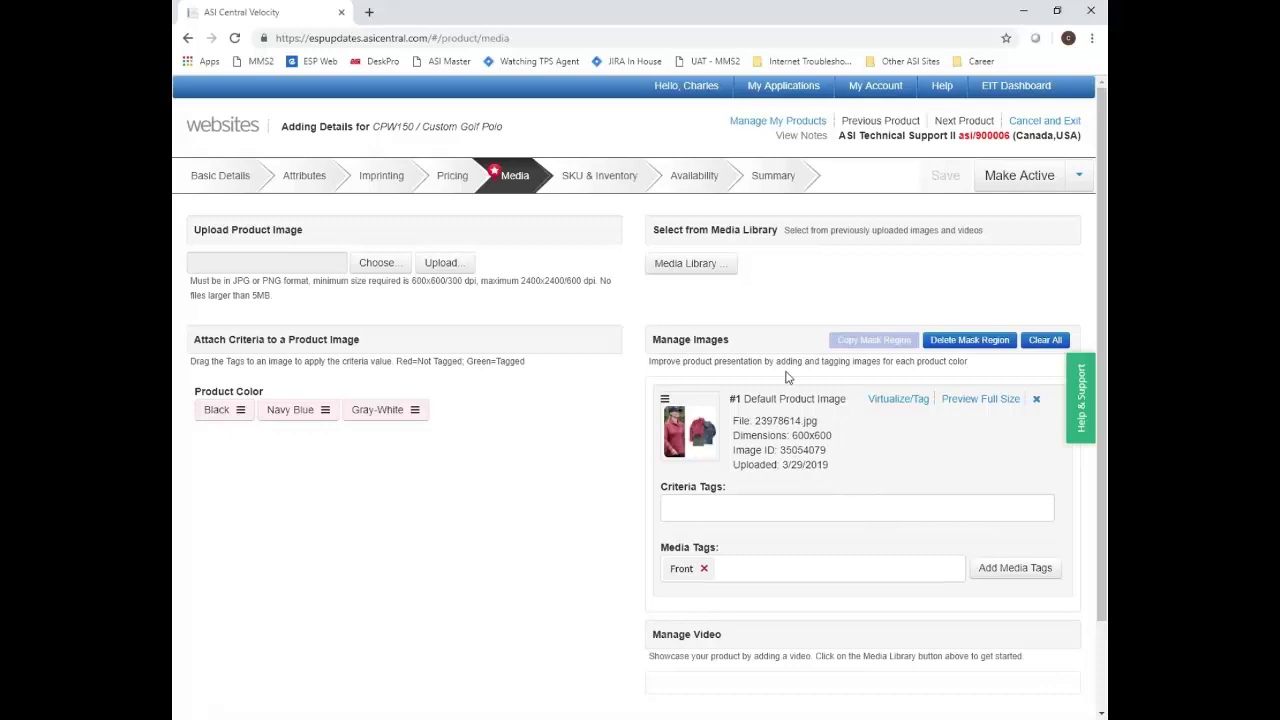
Add the images ProductImage(2).jpg and png600.png from the Media Library to the product
{"action": "left_click", "coordinate": [694, 265]}
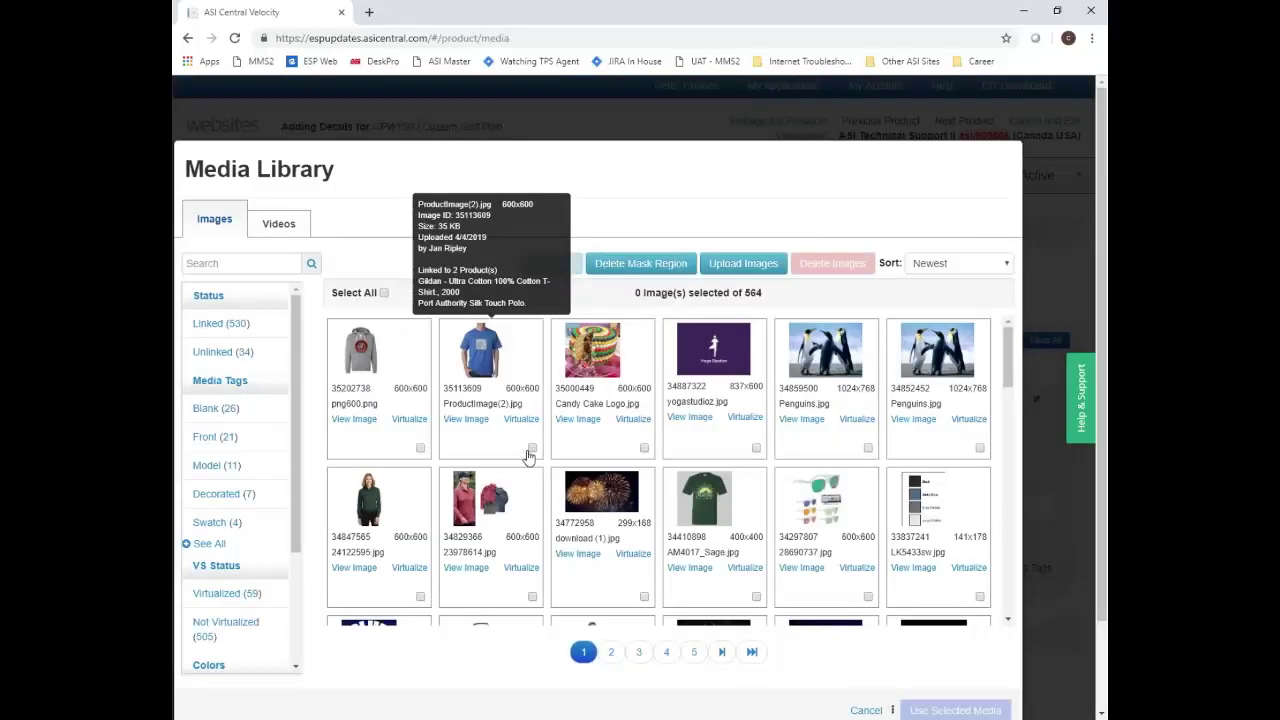
{"action": "left_click", "coordinate": [531, 448]}
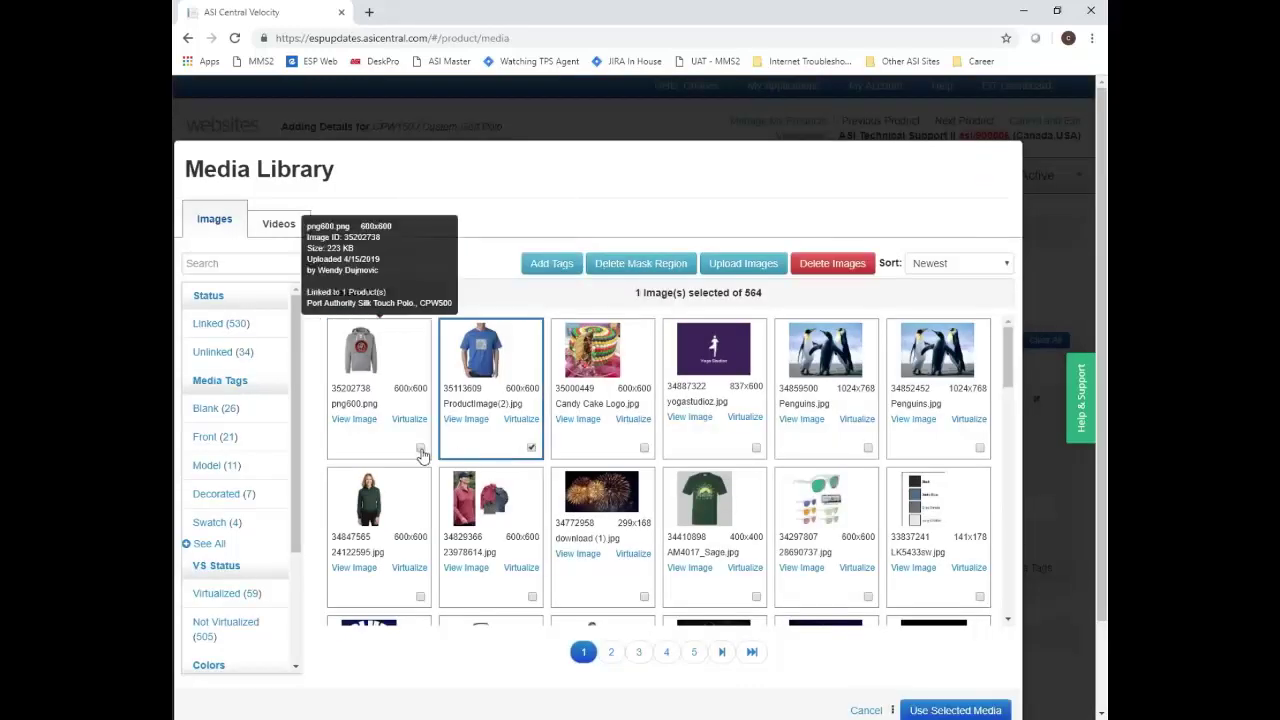
{"action": "left_click", "coordinate": [420, 448]}
{"action": "left_click", "coordinate": [993, 714]}
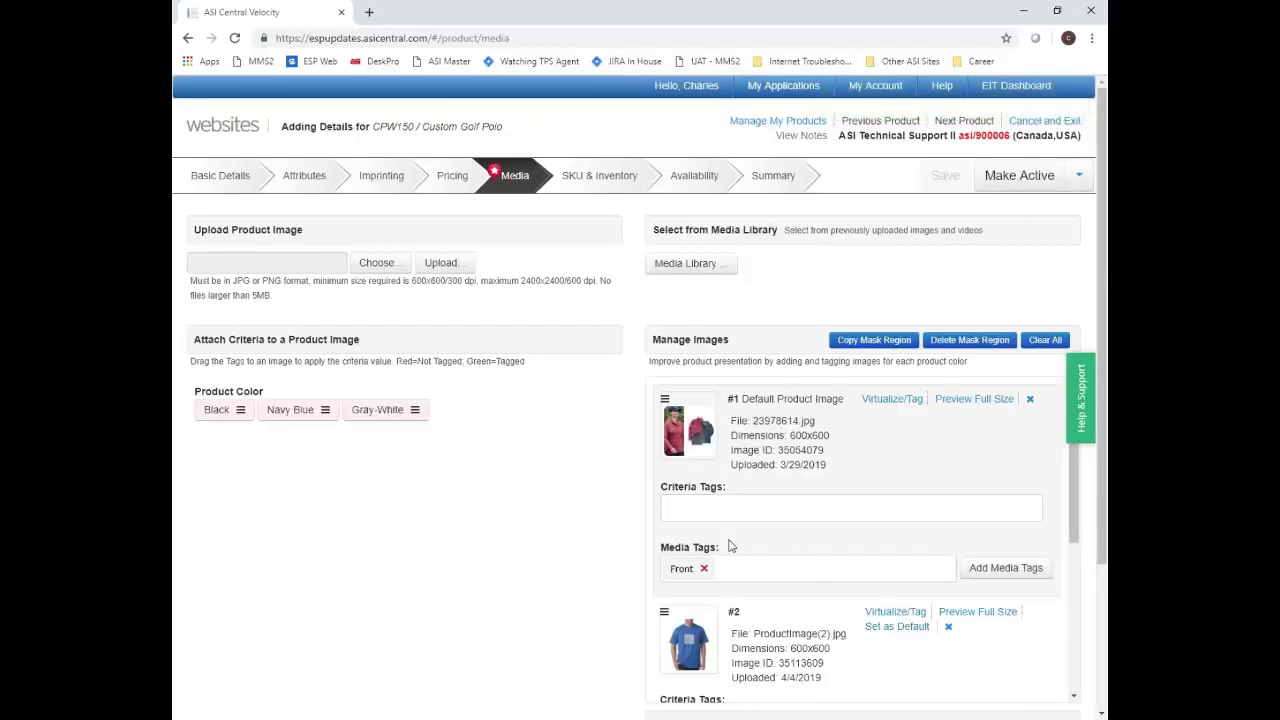
Try ProductImage(2).jpg as the default product image and restore 23978614.jpg as the default
{"action": "scroll", "coordinate": [849, 523], "scroll_direction": "down", "scroll_amount": 1}
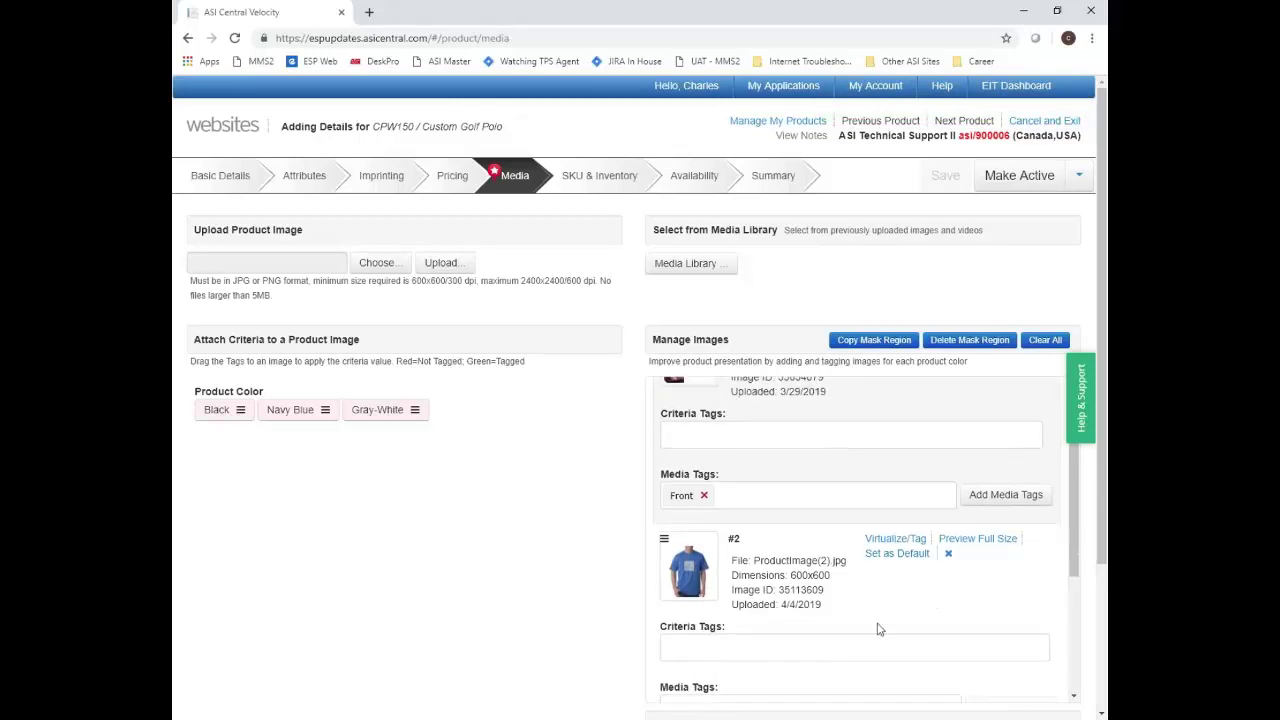
{"action": "left_click", "coordinate": [880, 556]}
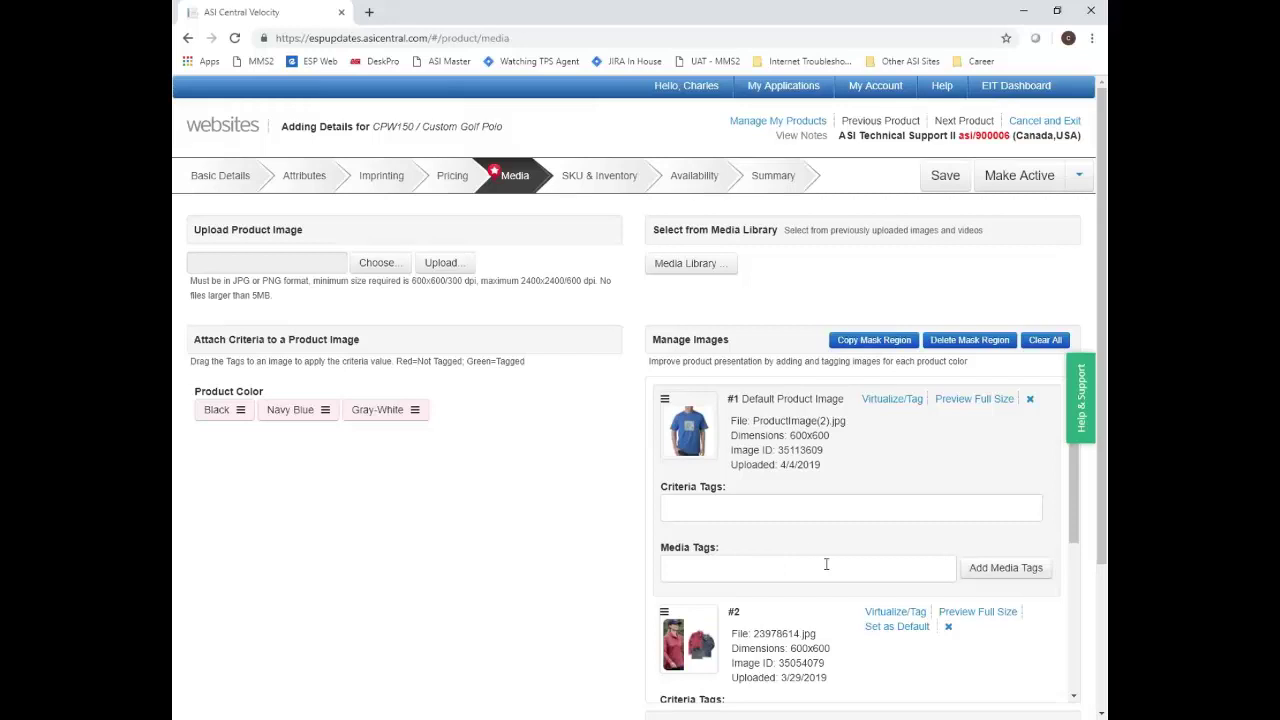
{"action": "left_click", "coordinate": [897, 626]}
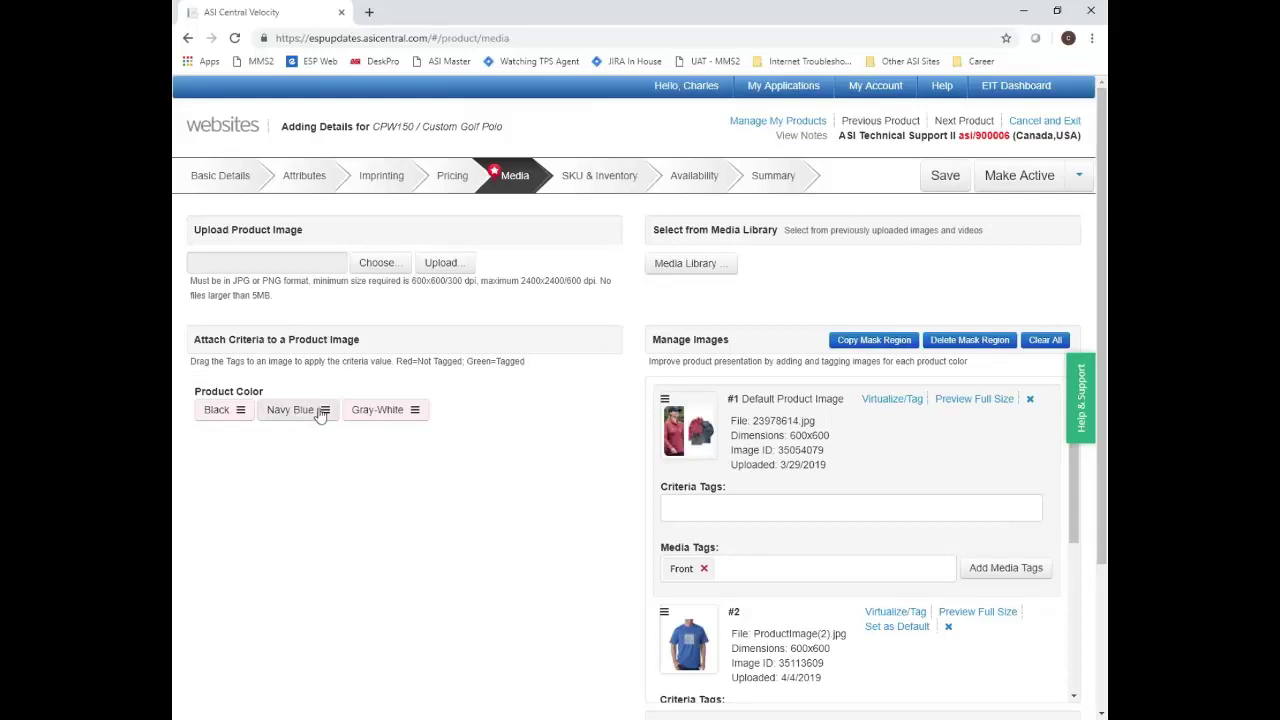
Tag image 23978614.jpg with the product colors Navy Blue and Gray-White, and png600.png with Black
{"action": "left_click_drag", "start_coordinate": [324, 411], "coordinate": [785, 518]}
{"action": "left_click_drag", "start_coordinate": [398, 411], "coordinate": [826, 490]}
{"action": "scroll", "coordinate": [573, 503], "scroll_direction": "down", "scroll_amount": 1}
{"action": "scroll", "coordinate": [705, 495], "scroll_direction": "down", "scroll_amount": 2}
{"action": "scroll", "coordinate": [705, 495], "scroll_direction": "down", "scroll_amount": 2}
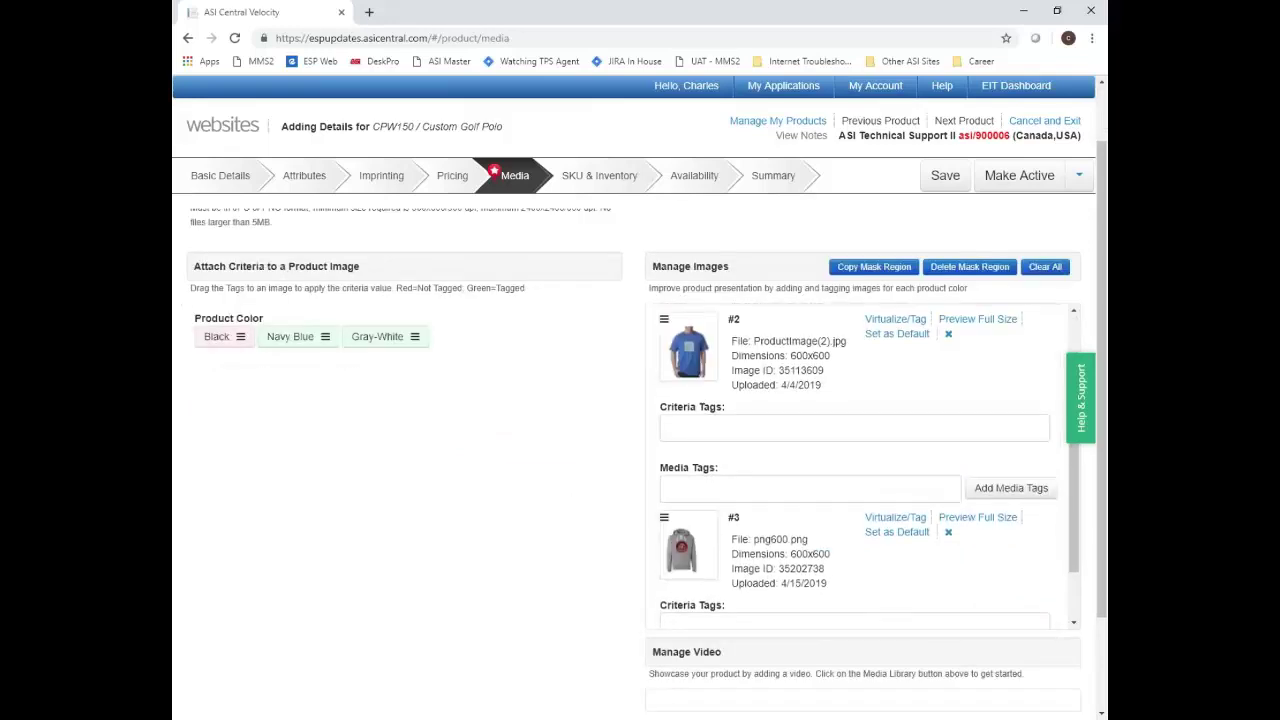
{"action": "left_click_drag", "start_coordinate": [218, 336], "coordinate": [800, 528]}
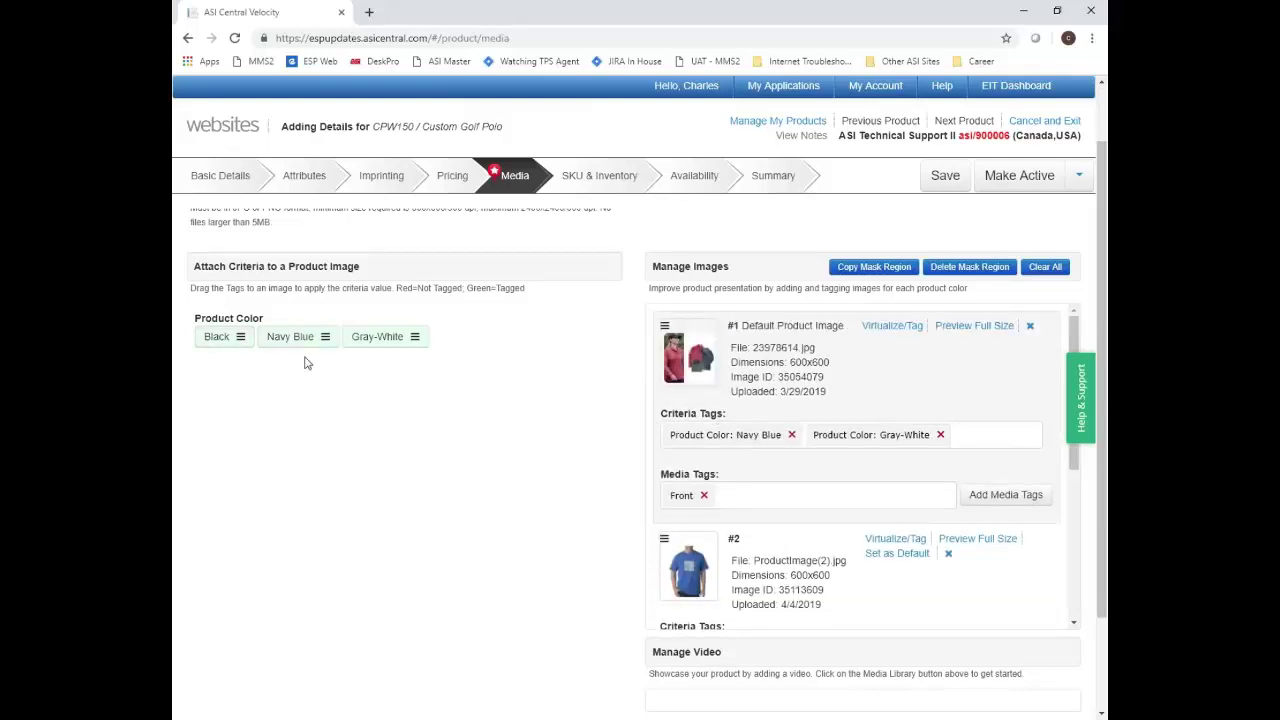
Tag image ProductImage(2).jpg with the product color Navy Blue and check the tags on the product images
{"action": "scroll", "coordinate": [908, 465], "scroll_direction": "down", "scroll_amount": 1}
{"action": "scroll", "coordinate": [908, 465], "scroll_direction": "down", "scroll_amount": 3}
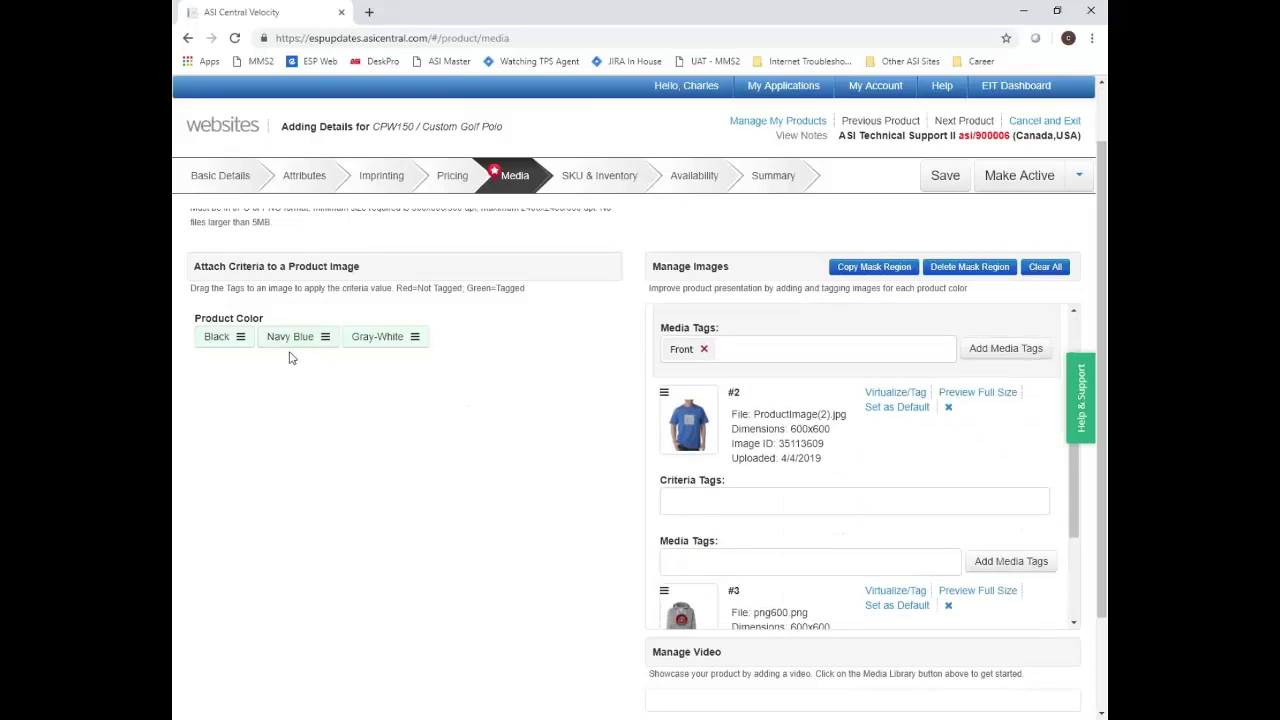
{"action": "left_click_drag", "start_coordinate": [290, 340], "coordinate": [789, 518]}
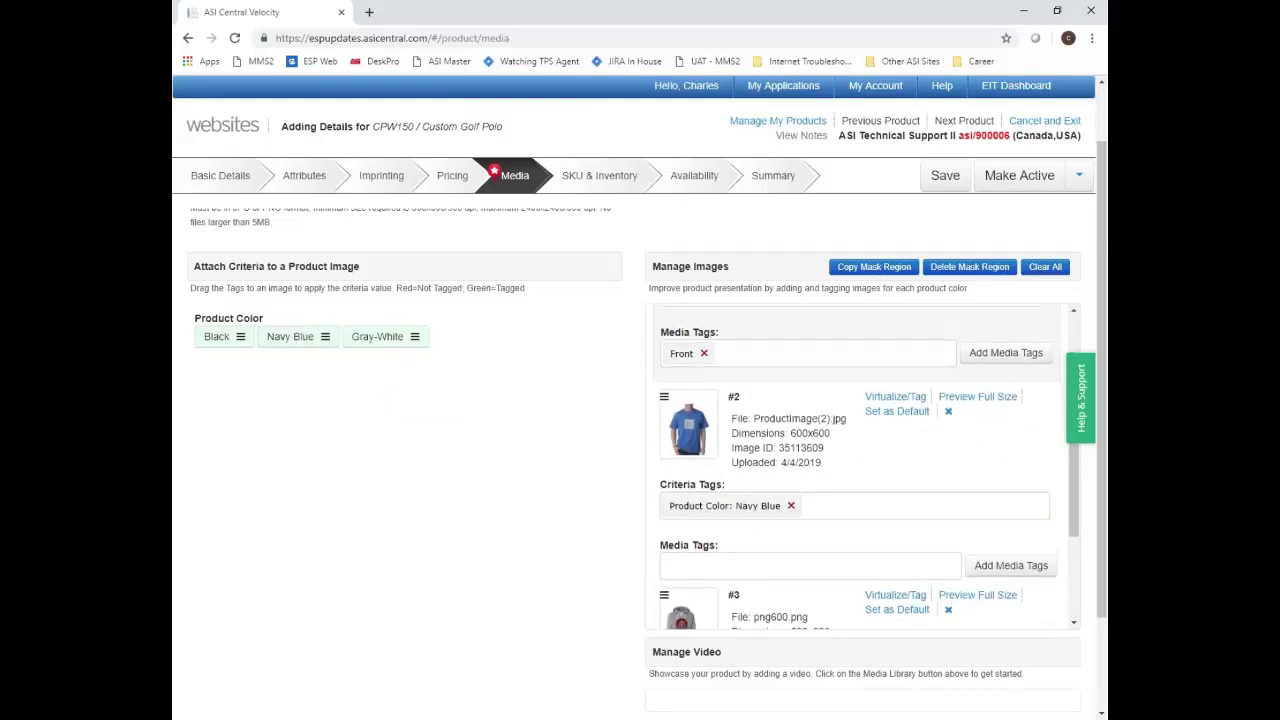
{"action": "scroll", "coordinate": [902, 543], "scroll_direction": "down", "scroll_amount": 2}
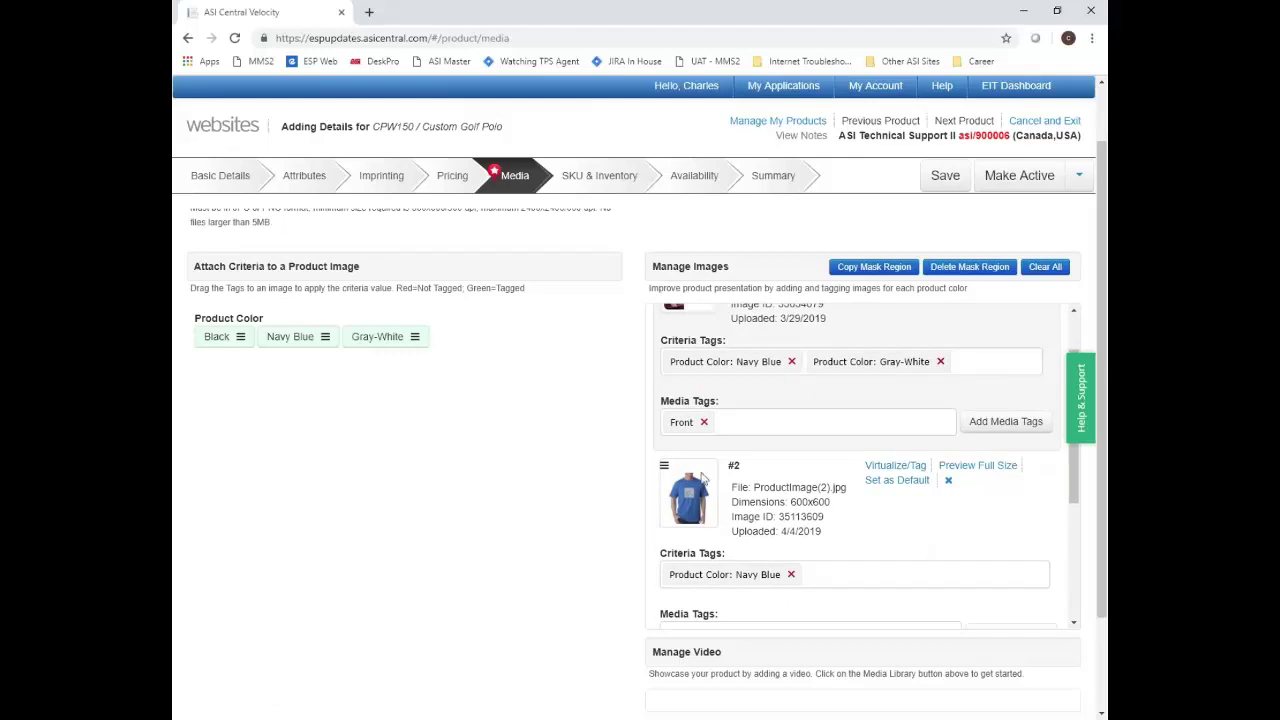
{"action": "scroll", "coordinate": [853, 532], "scroll_direction": "up", "scroll_amount": 2}
{"action": "scroll", "coordinate": [830, 608], "scroll_direction": "up", "scroll_amount": 1}
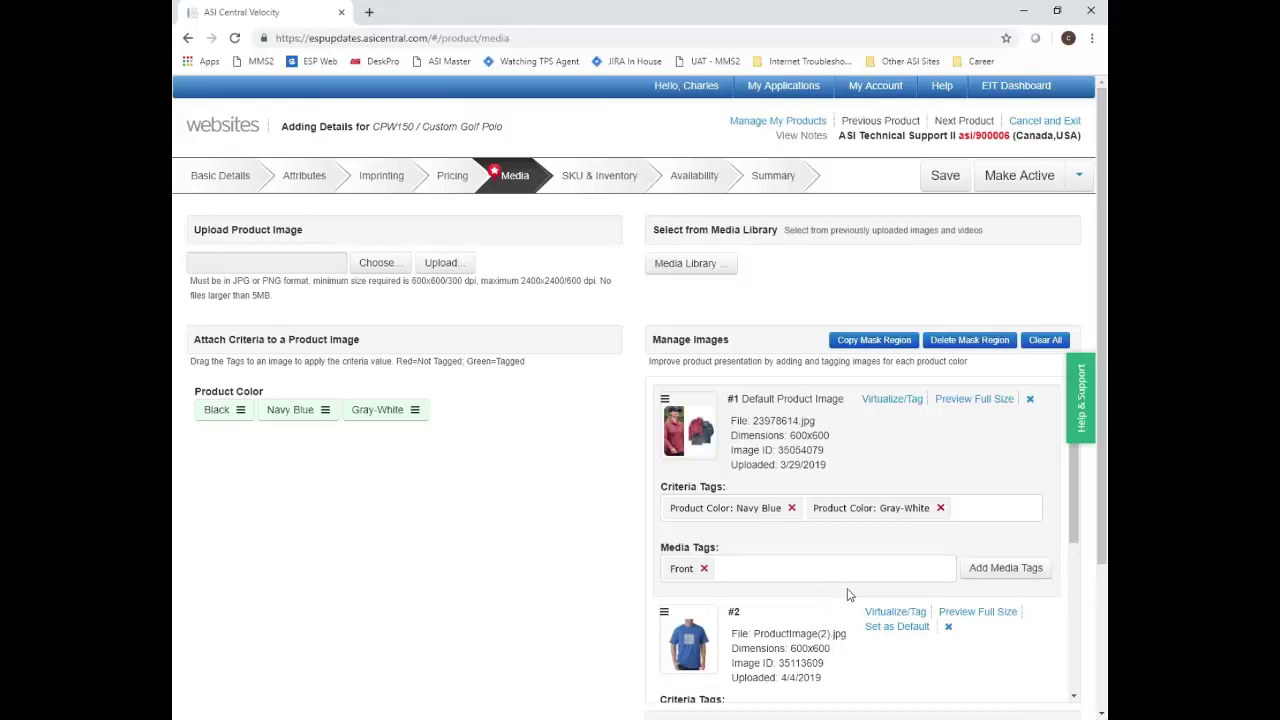
Review the product's Summary section and enter Golf Polo as the summary description
{"action": "left_click", "coordinate": [783, 180]}
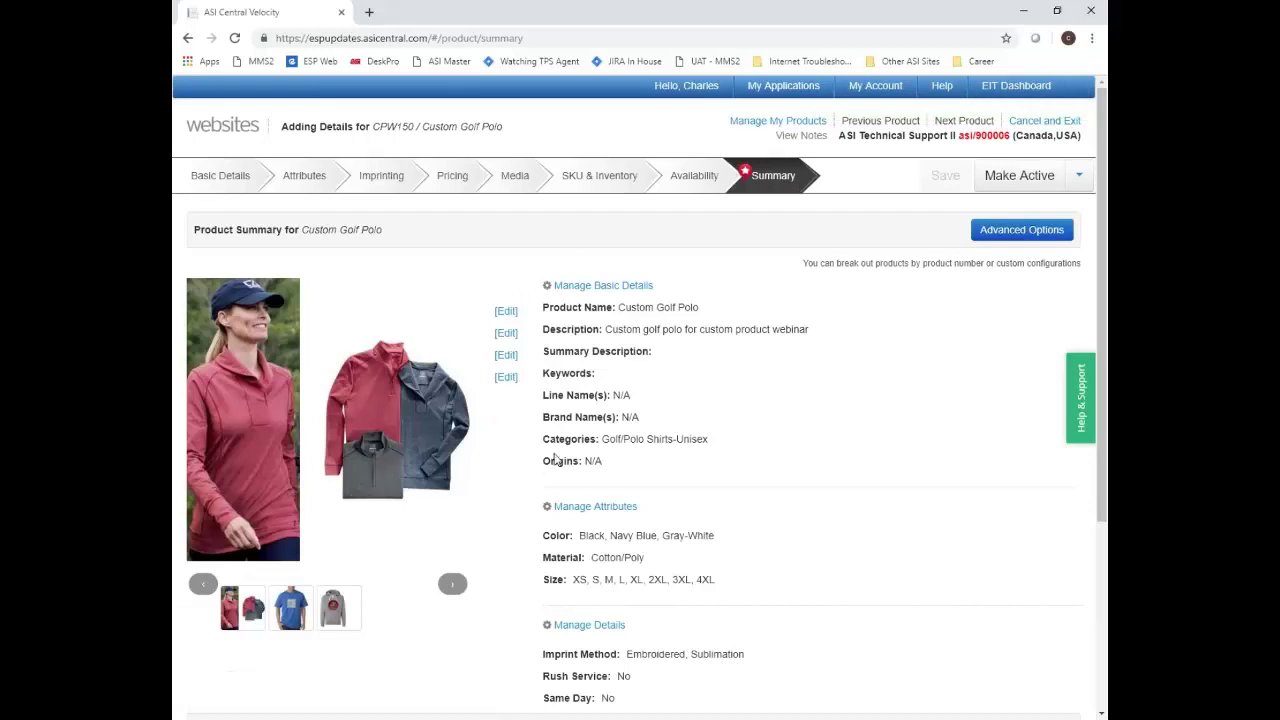
{"action": "scroll", "coordinate": [963, 414], "scroll_direction": "down", "scroll_amount": 3}
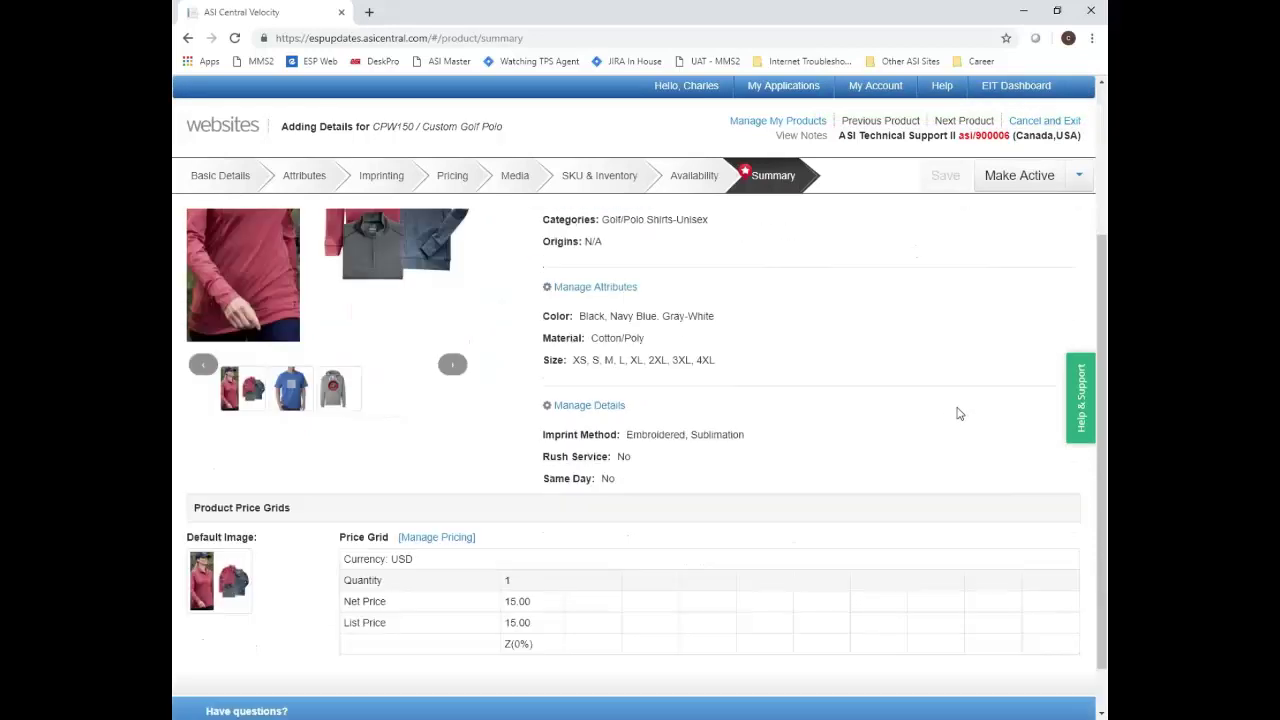
{"action": "scroll", "coordinate": [960, 411], "scroll_direction": "up", "scroll_amount": 3}
{"action": "left_click", "coordinate": [508, 360]}
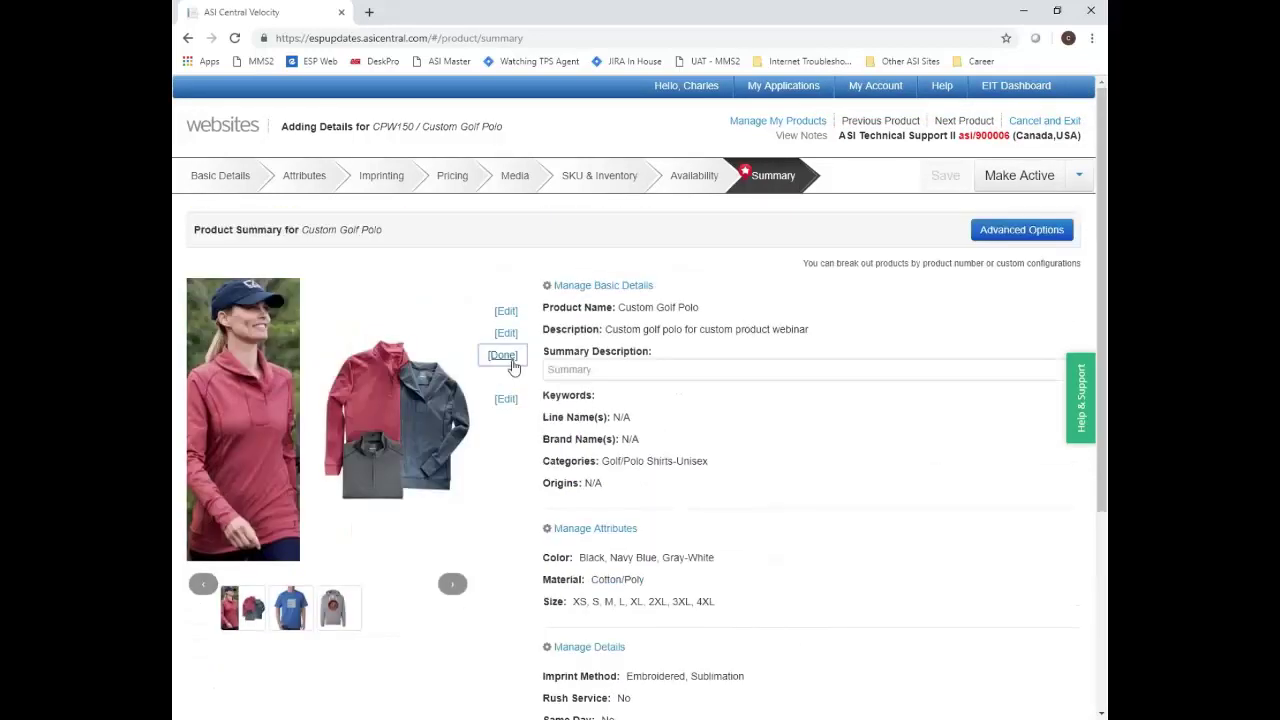
{"action": "left_click", "coordinate": [500, 360]}
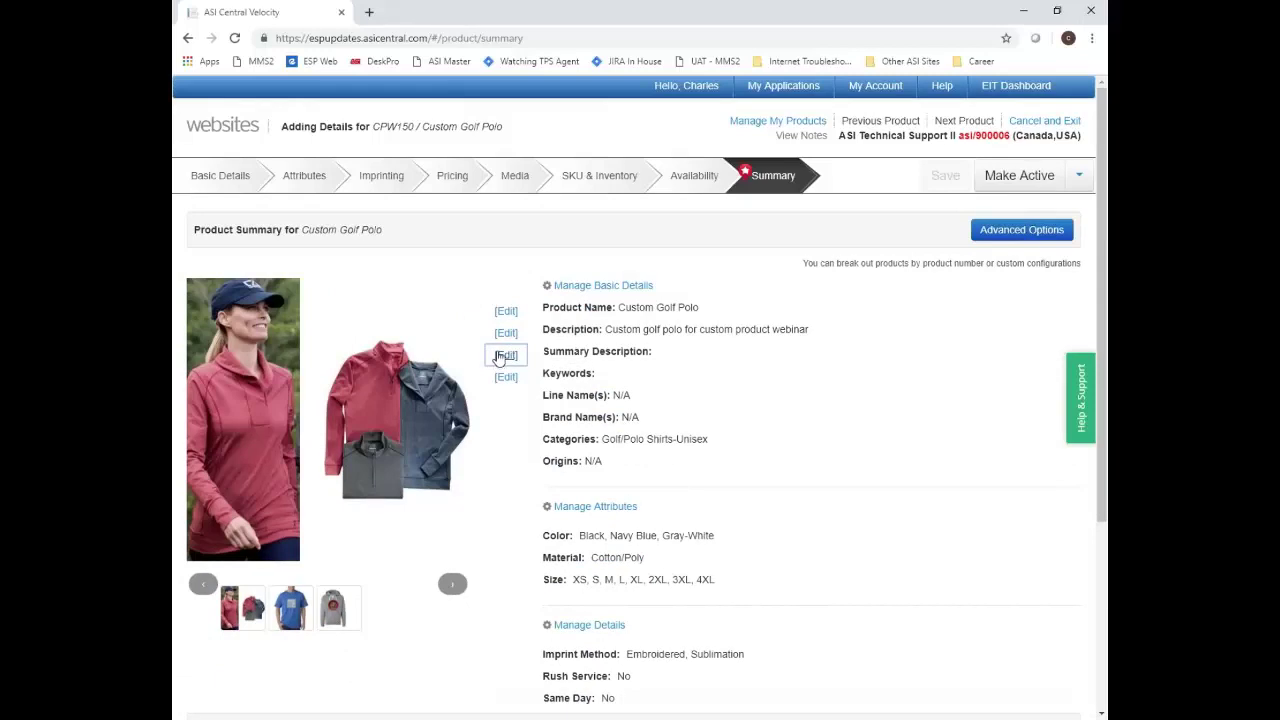
{"action": "left_click", "coordinate": [500, 358]}
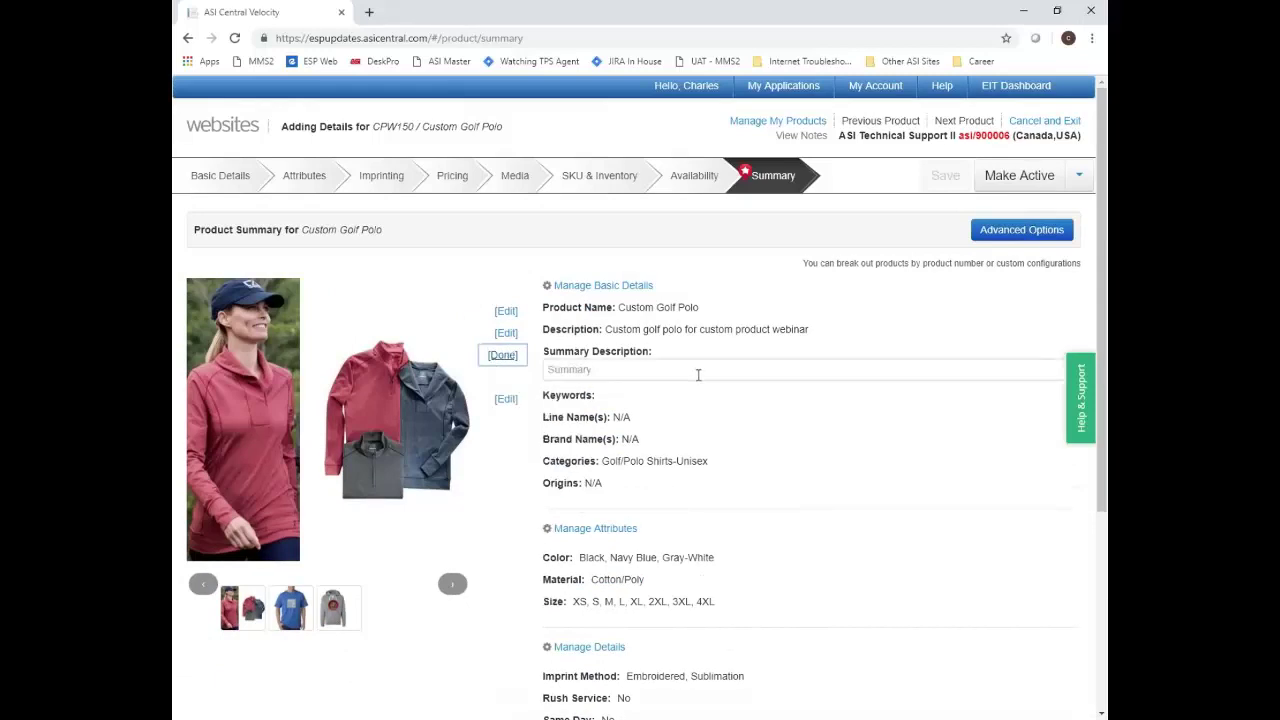
{"action": "left_click", "coordinate": [706, 370]}
{"action": "type", "text": "Golf Polo"}
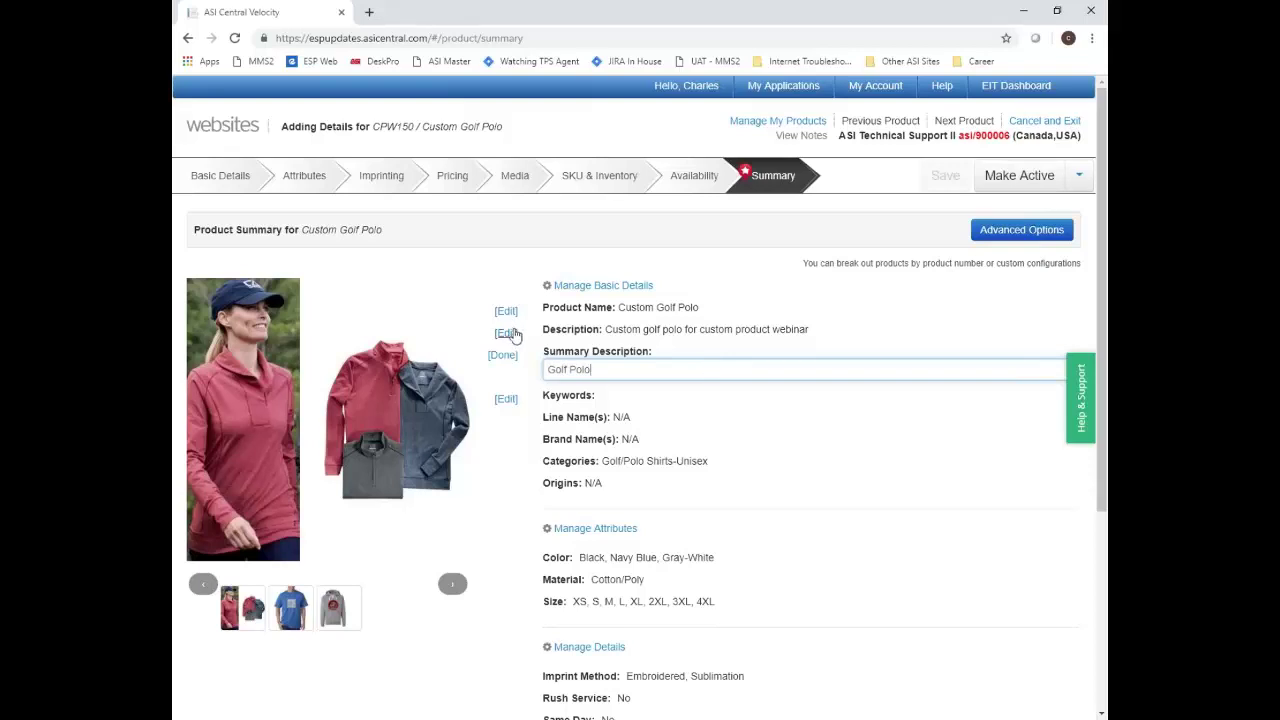
{"action": "left_click", "coordinate": [504, 357]}
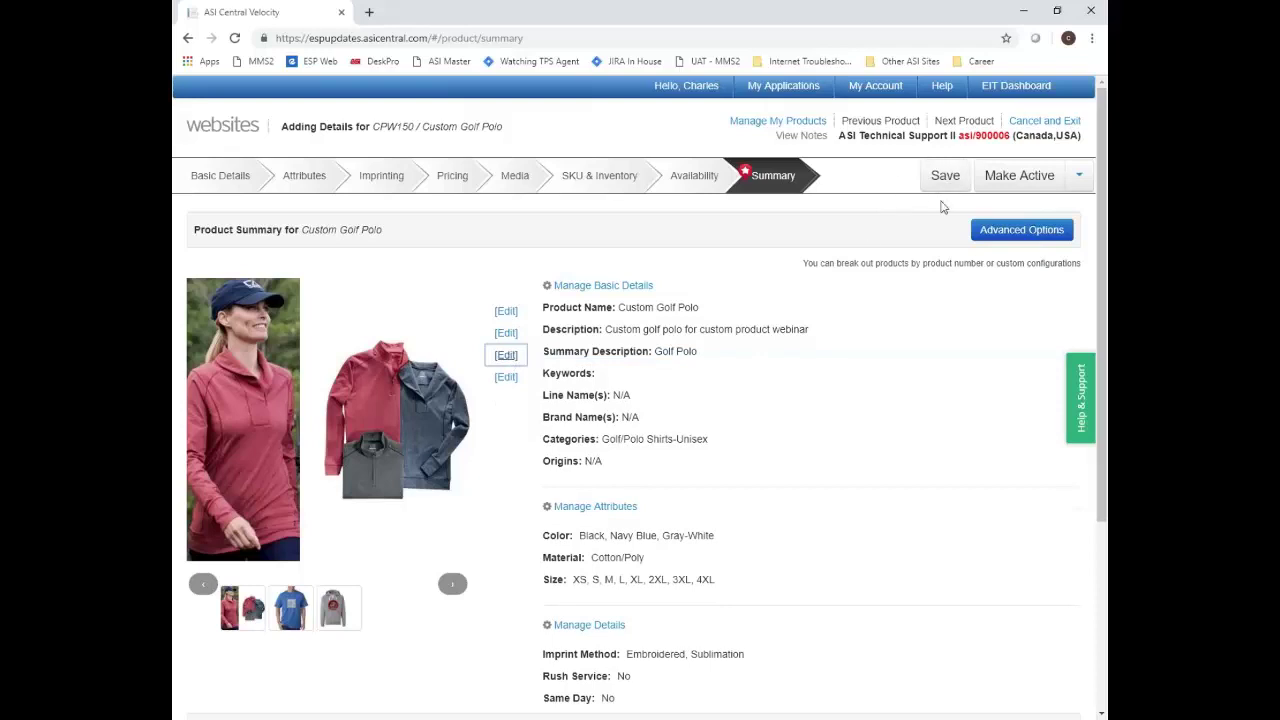
Save the Custom Golf Polo product, make it active and dismiss the confirmation
{"action": "left_click", "coordinate": [946, 178]}
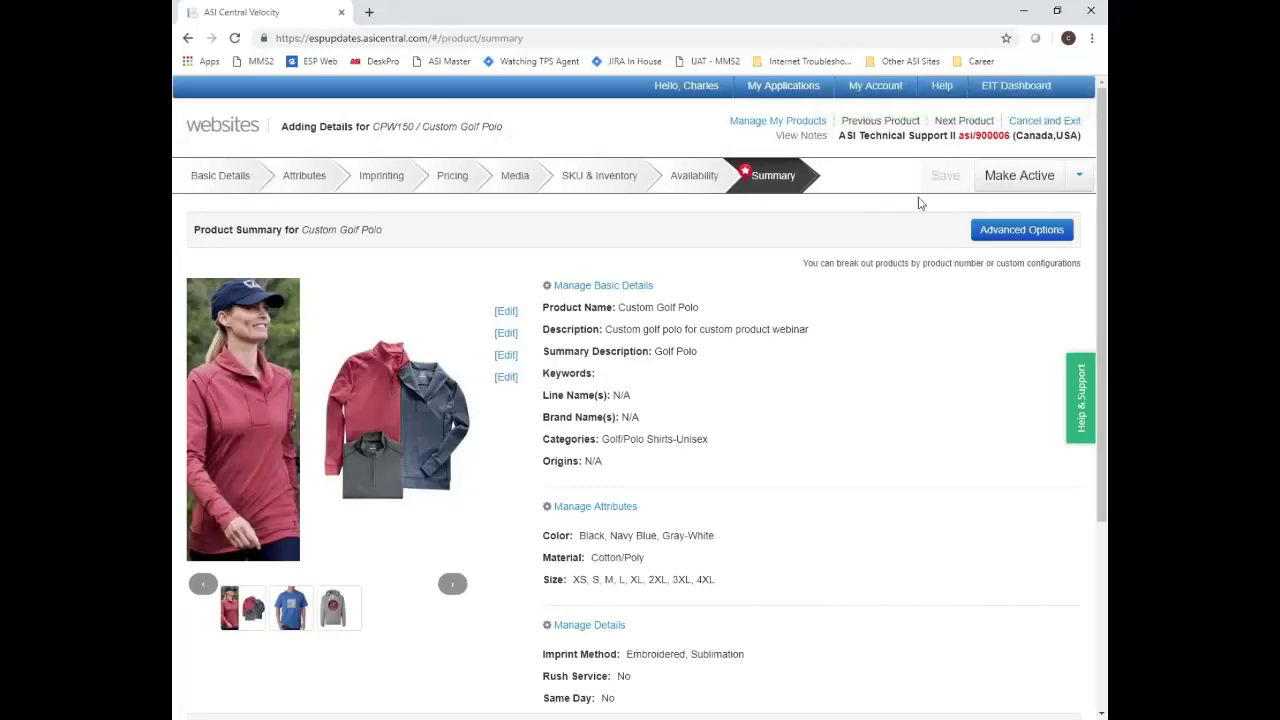
{"action": "left_click", "coordinate": [987, 187]}
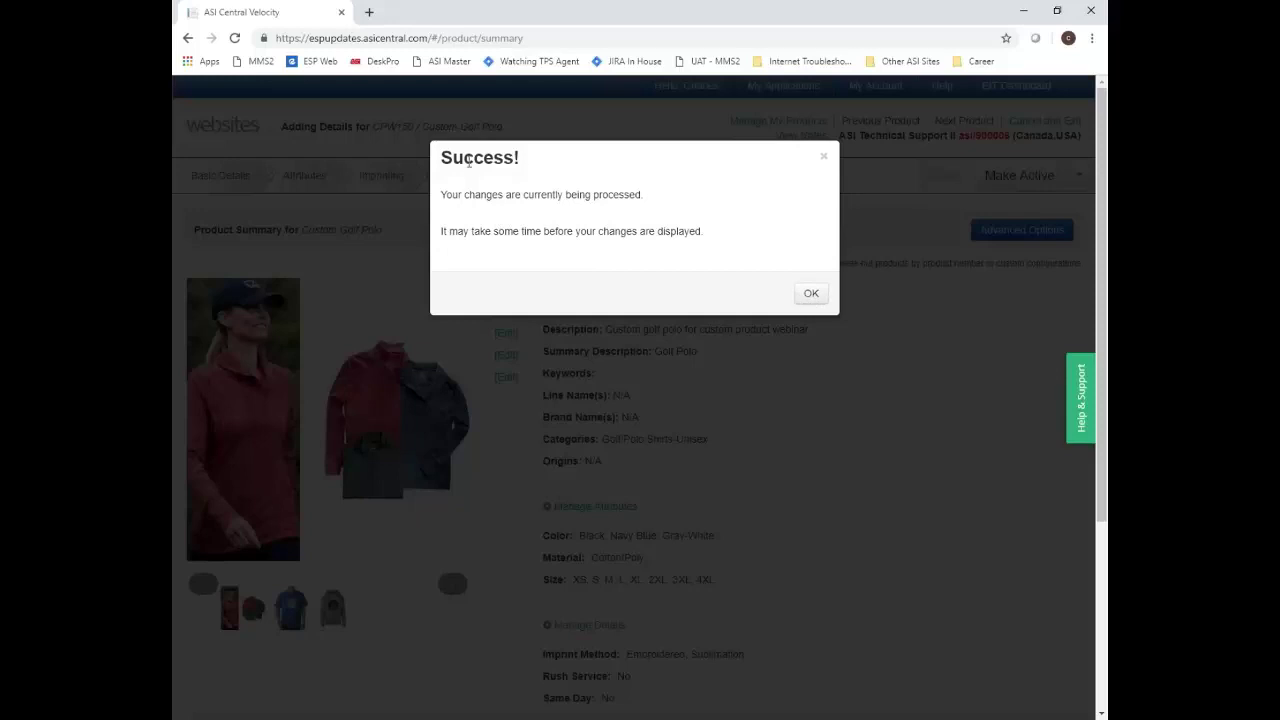
{"action": "left_click", "coordinate": [810, 294]}
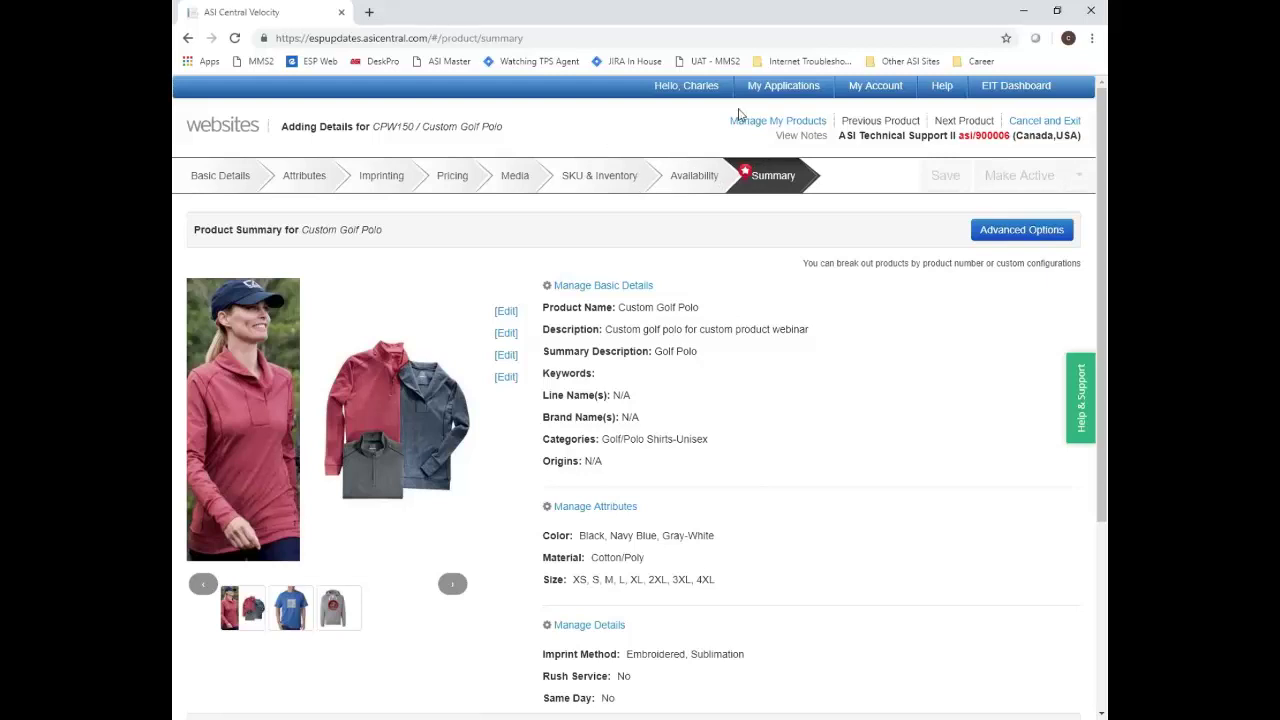
Leave the product editor through product management and open the Product Collections in Websites Admin
{"action": "left_click", "coordinate": [742, 124]}
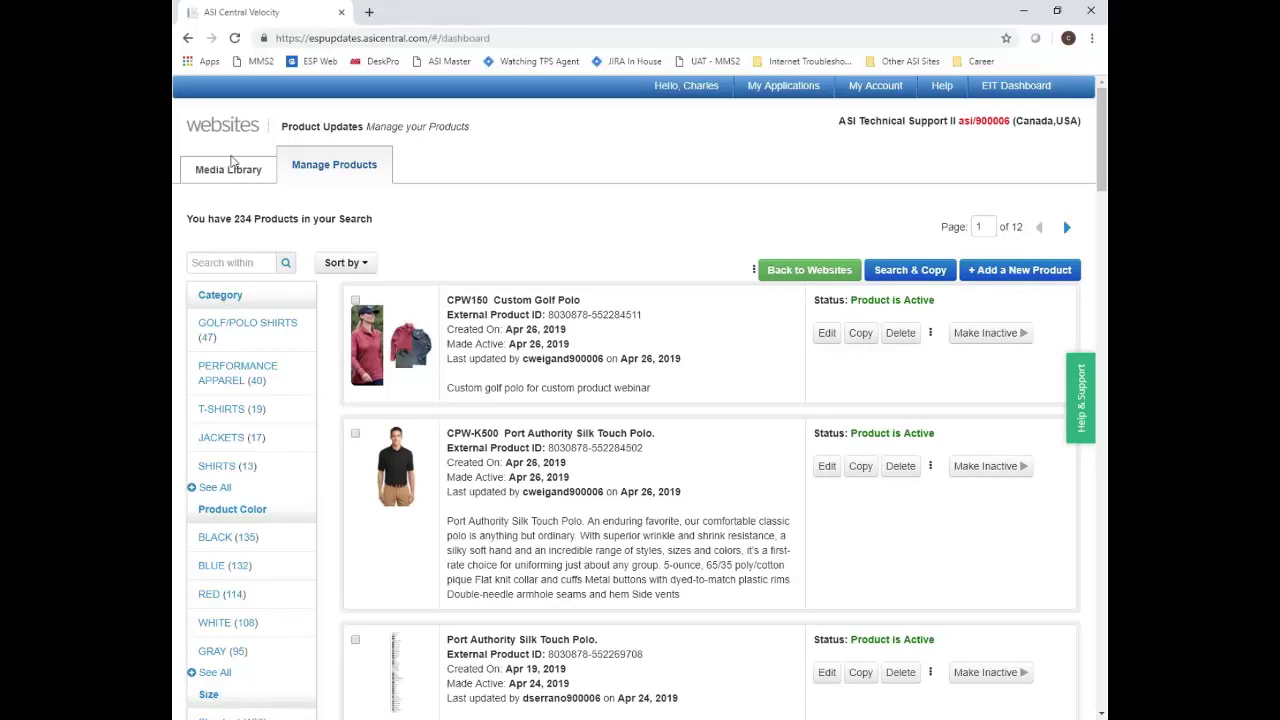
{"action": "left_click", "coordinate": [800, 277]}
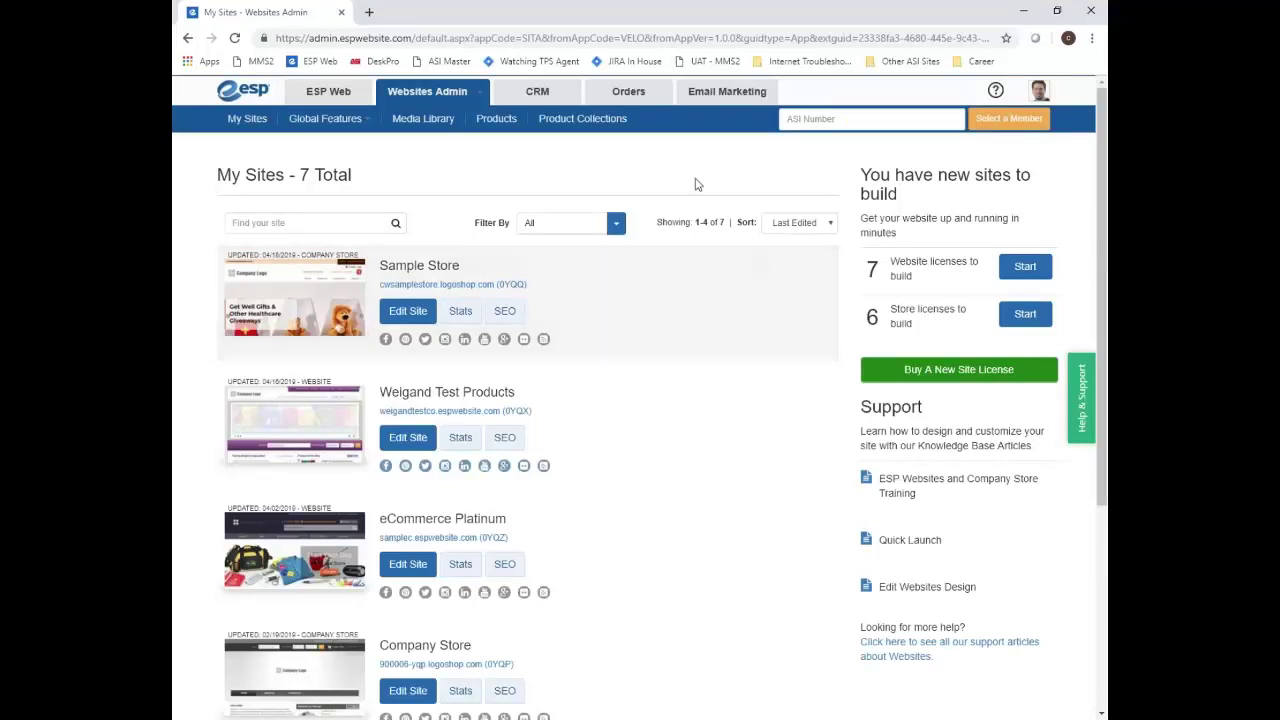
{"action": "left_click", "coordinate": [574, 121]}
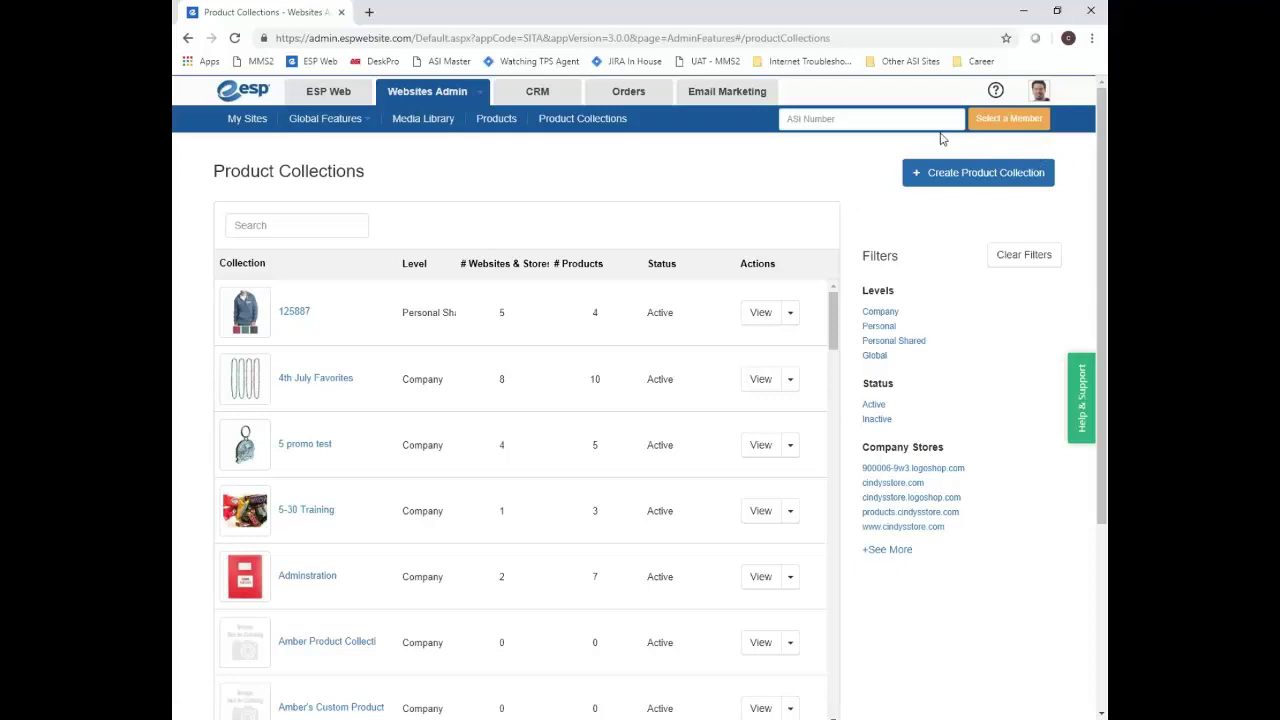
Create and save an active Company-level product collection named Custom Product Webinar April
{"action": "left_click", "coordinate": [932, 172]}
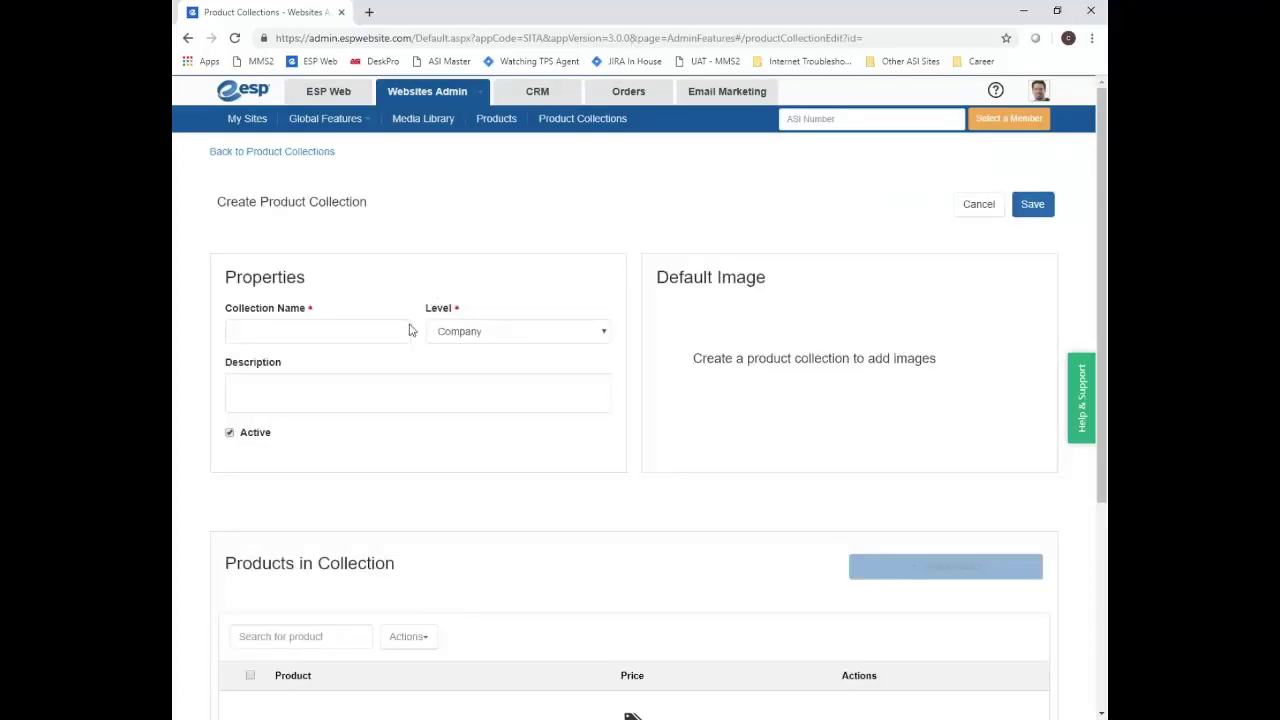
{"action": "left_click", "coordinate": [357, 336]}
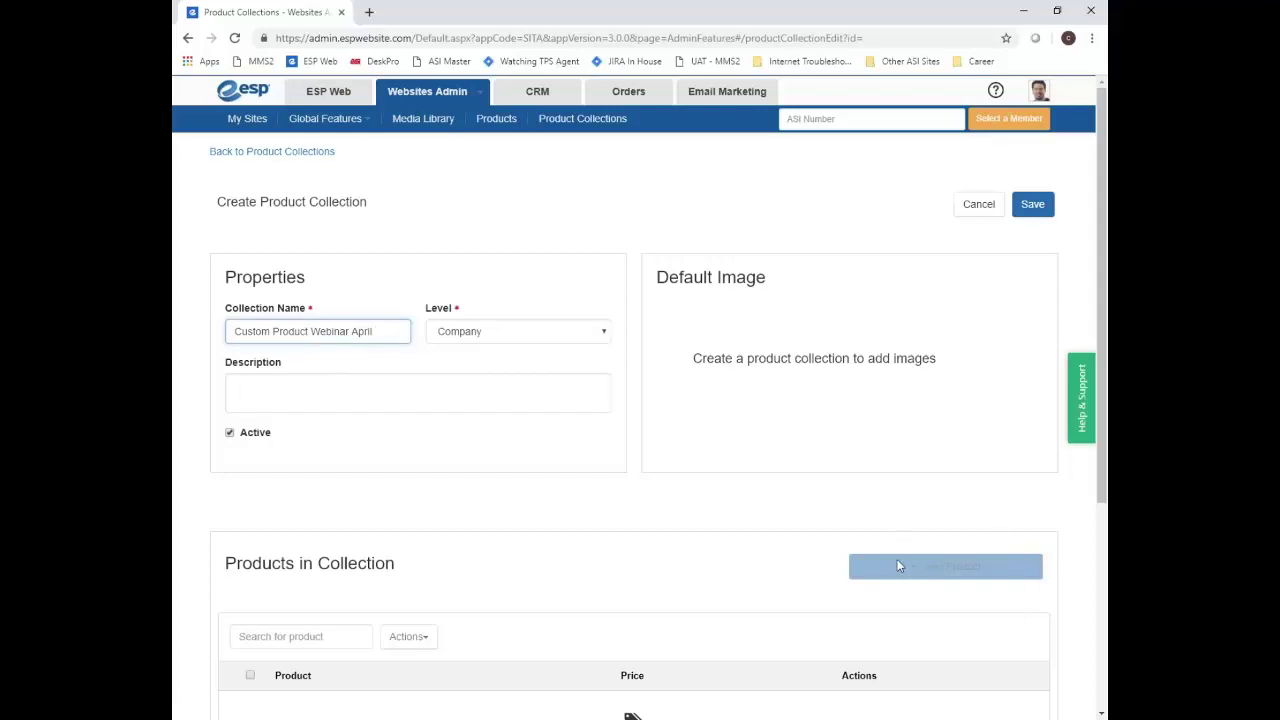
{"action": "left_click", "coordinate": [1034, 204]}
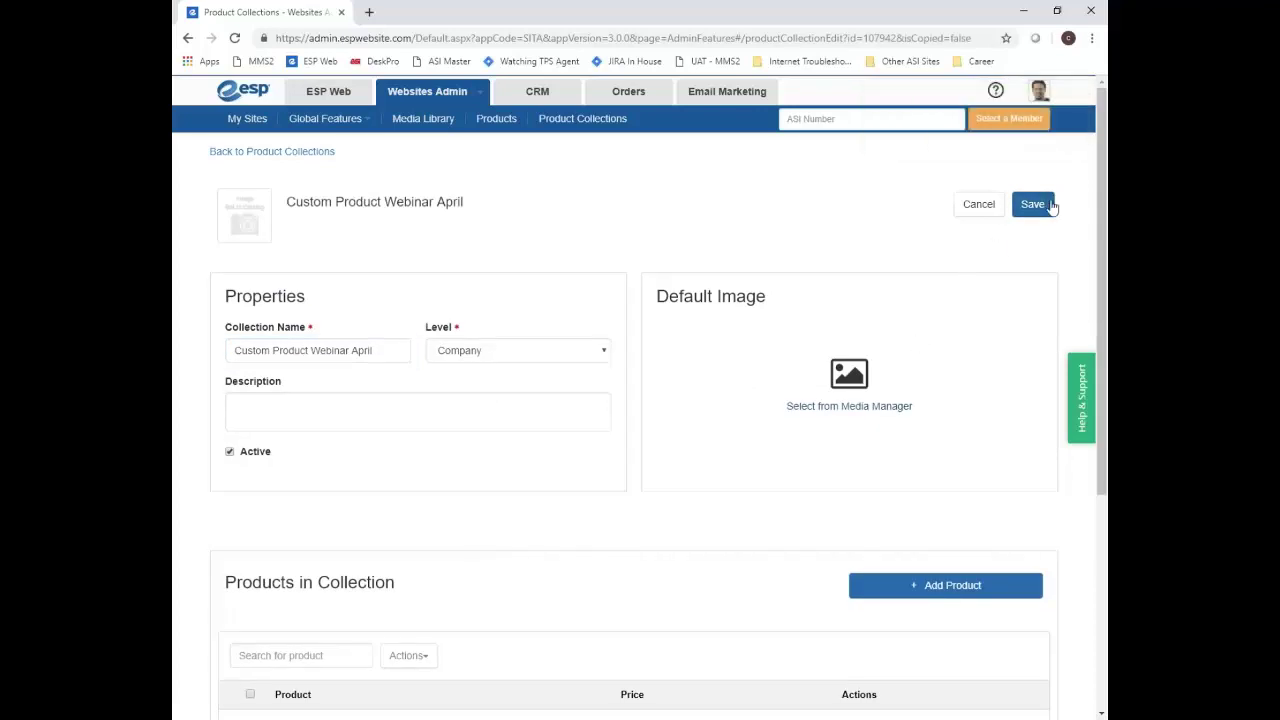
Start adding products to the collection and search the USA Products for the company's ASI number
{"action": "scroll", "coordinate": [966, 437], "scroll_direction": "down", "scroll_amount": 2}
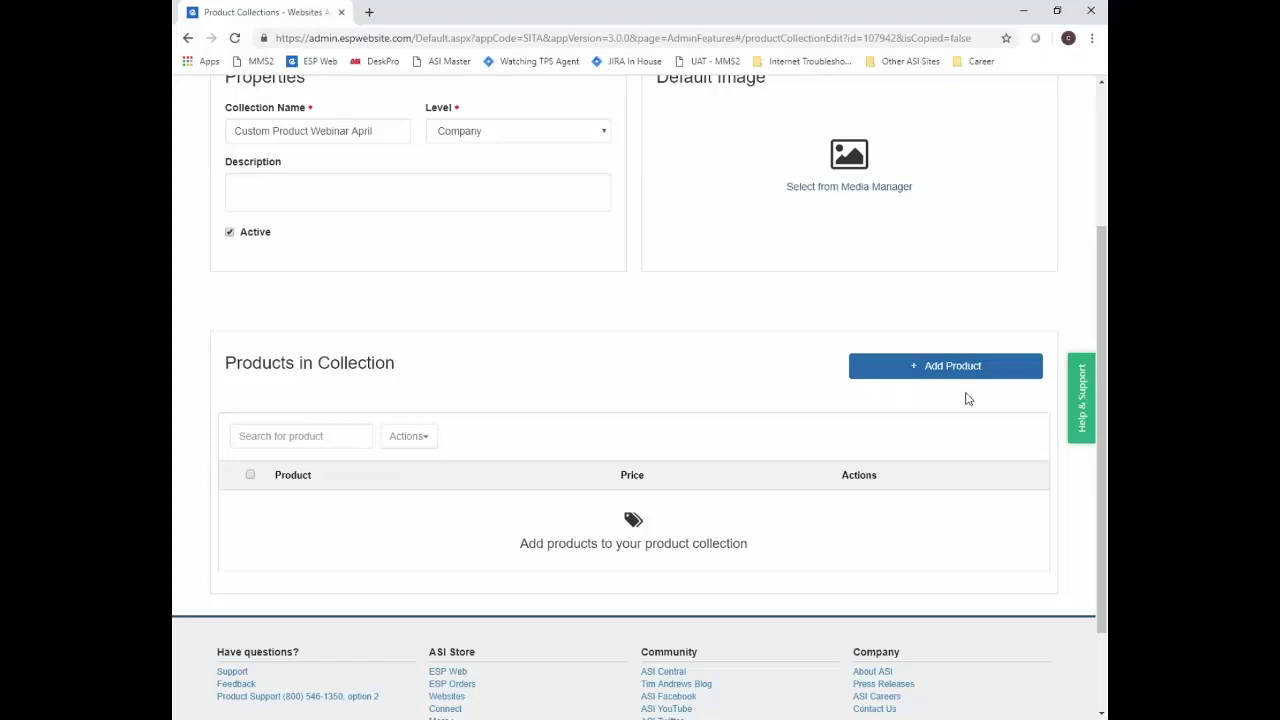
{"action": "scroll", "coordinate": [910, 426], "scroll_direction": "up", "scroll_amount": 2}
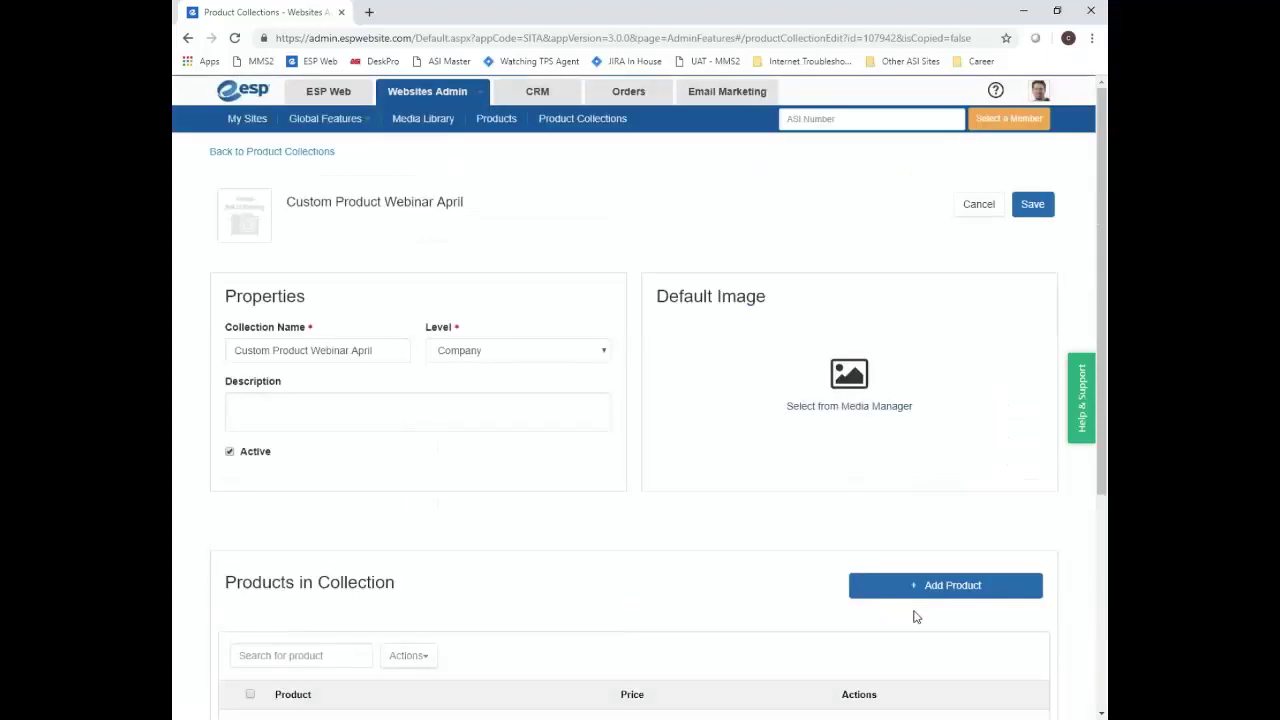
{"action": "left_click", "coordinate": [924, 597]}
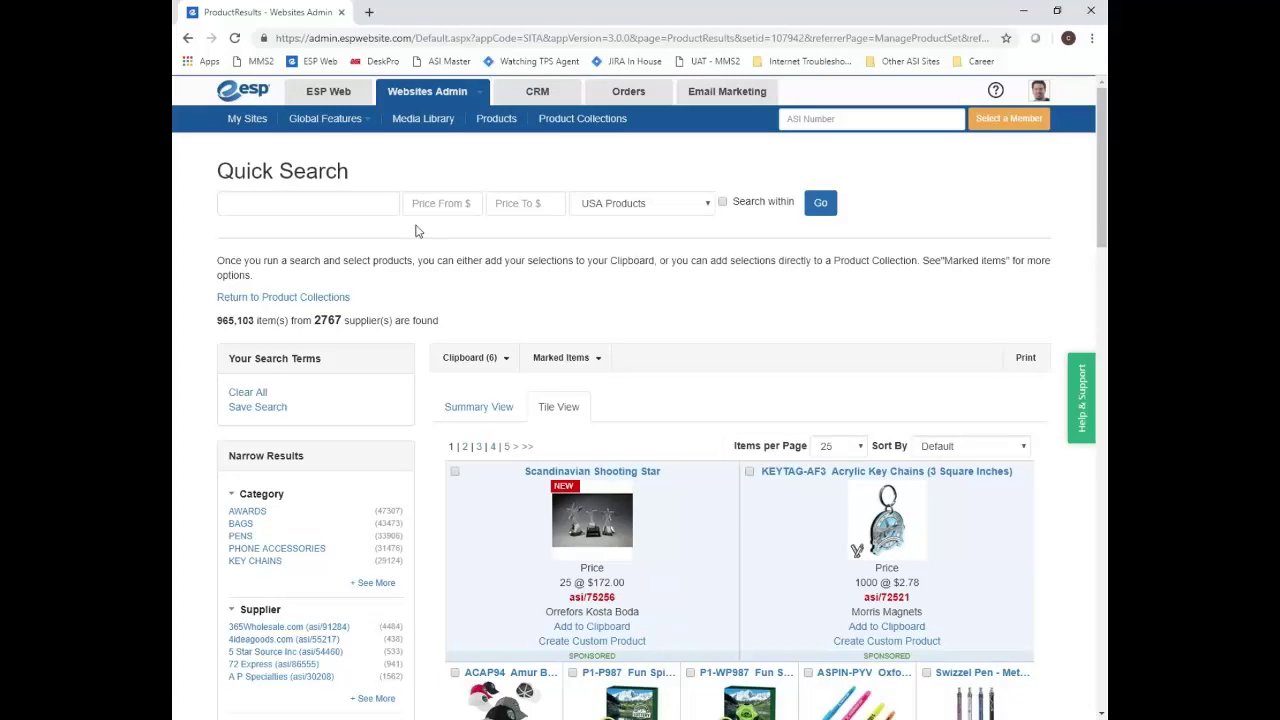
{"action": "left_click", "coordinate": [395, 204]}
{"action": "type", "text": "900006"}
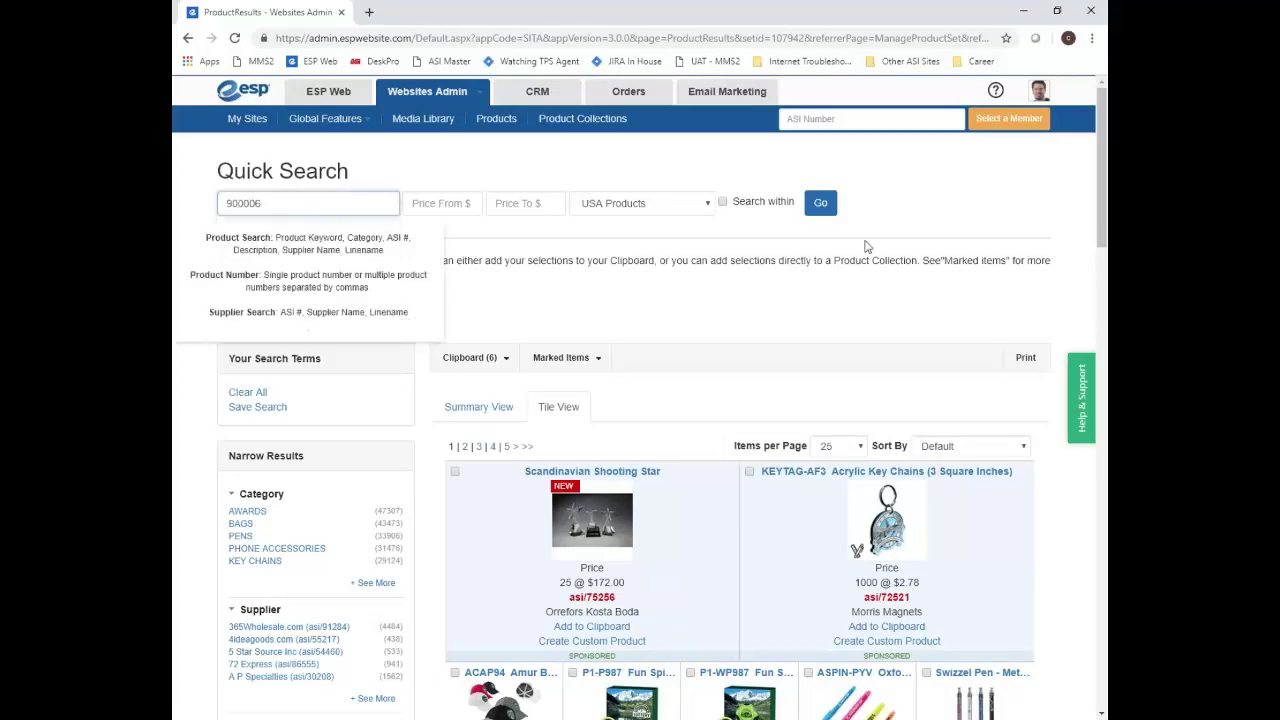
{"action": "left_click", "coordinate": [818, 204]}
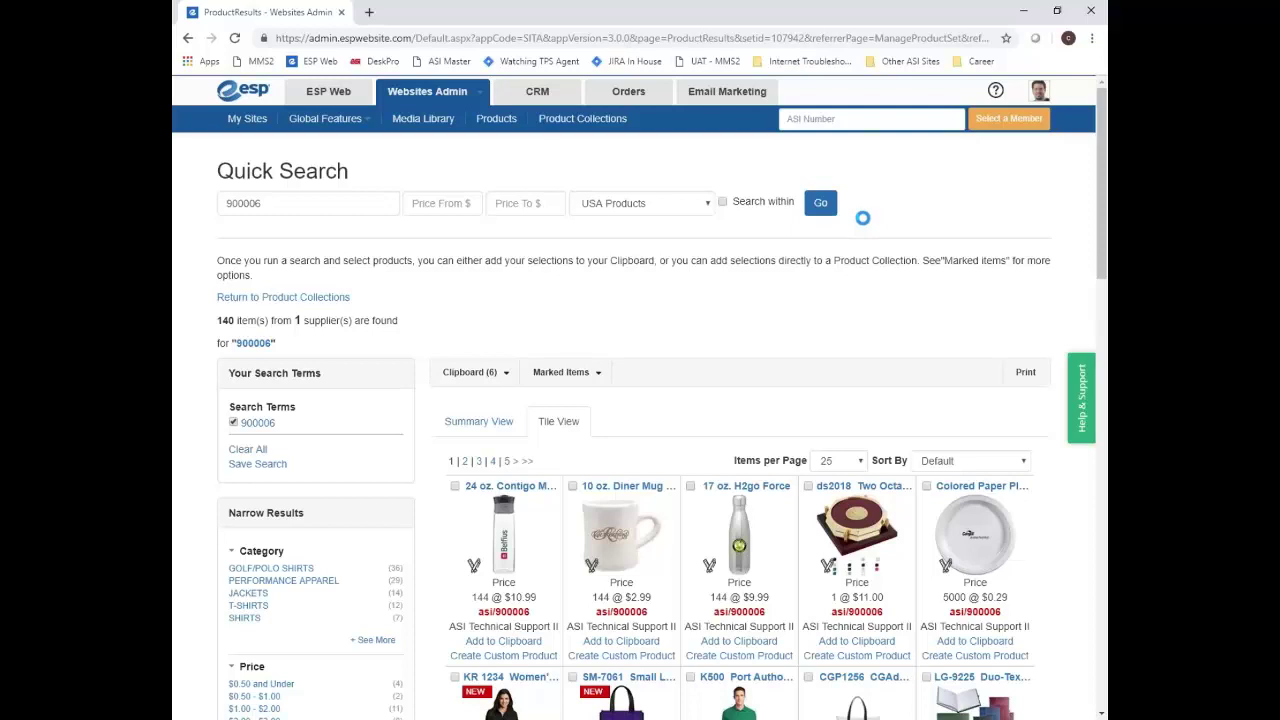
Mark the green K500 polo in the search results and add it to the current product collection
{"action": "scroll", "coordinate": [820, 323], "scroll_direction": "down", "scroll_amount": 3}
{"action": "mouse_move", "coordinate": [768, 342]}
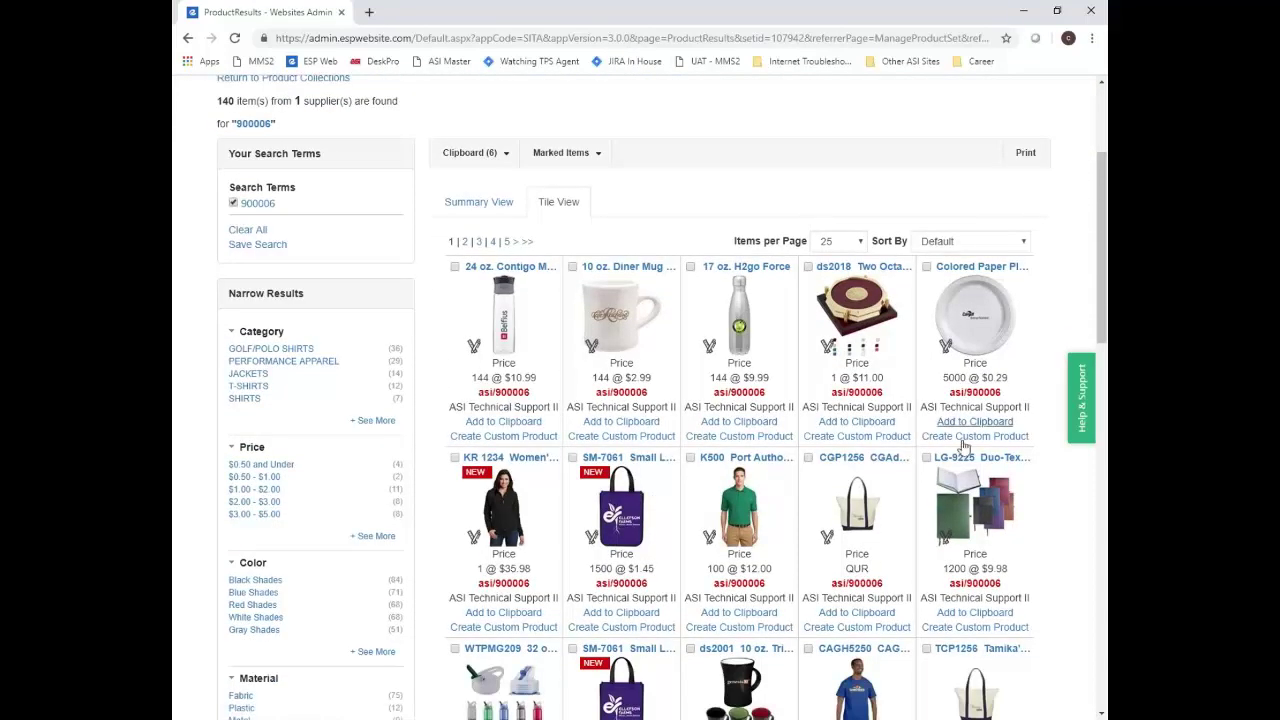
{"action": "scroll", "coordinate": [1000, 460], "scroll_direction": "down", "scroll_amount": 2}
{"action": "scroll", "coordinate": [970, 325], "scroll_direction": "down", "scroll_amount": 6}
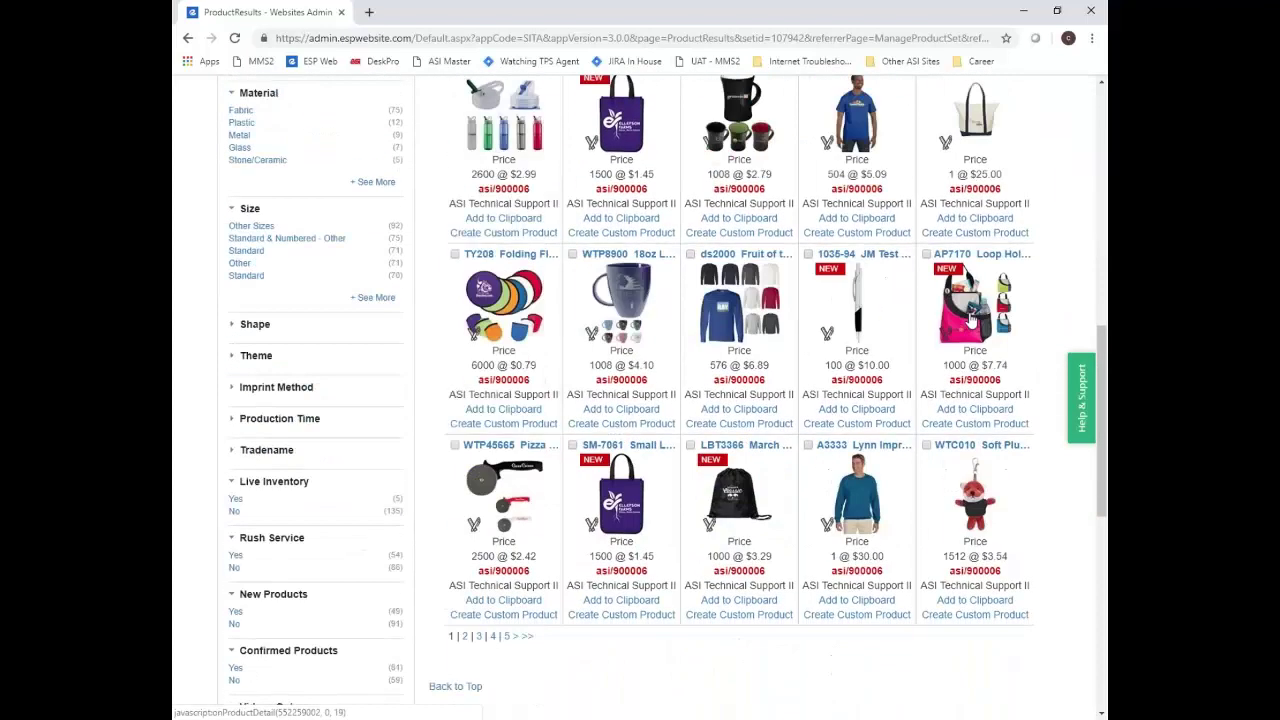
{"action": "scroll", "coordinate": [970, 325], "scroll_direction": "up", "scroll_amount": 6}
{"action": "scroll", "coordinate": [940, 283], "scroll_direction": "up", "scroll_amount": 5}
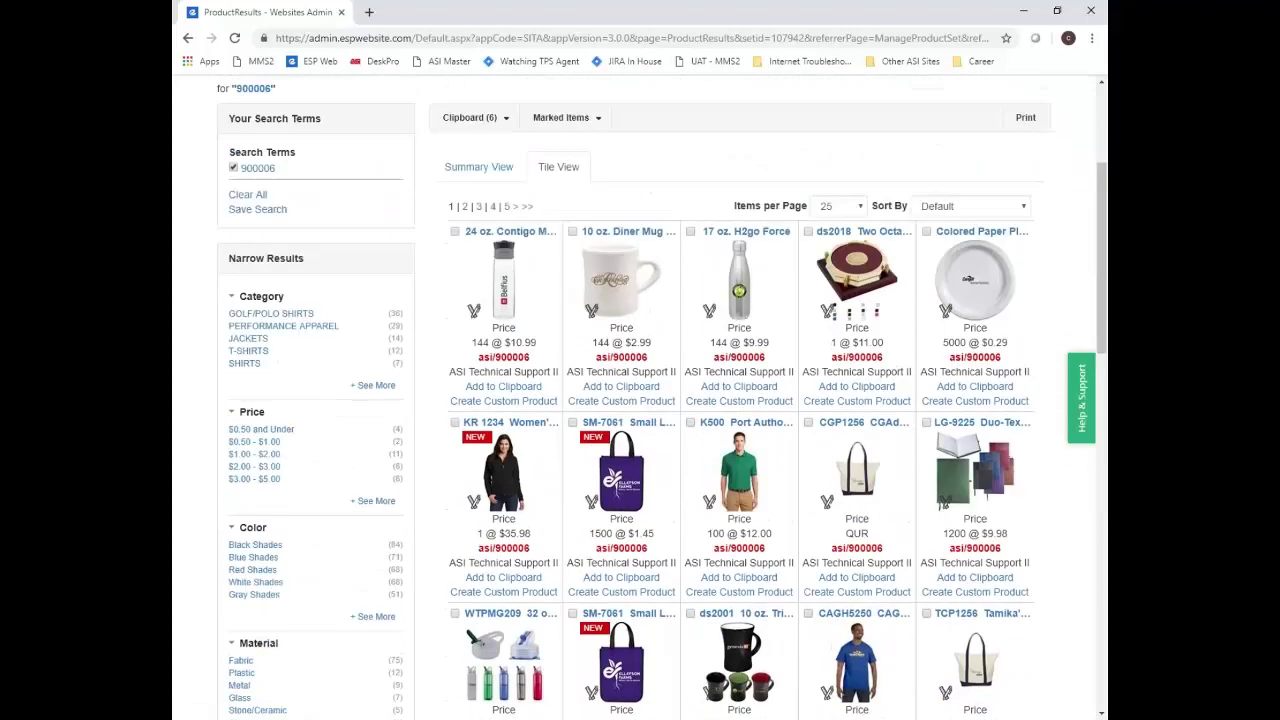
{"action": "scroll", "coordinate": [940, 283], "scroll_direction": "down", "scroll_amount": 1}
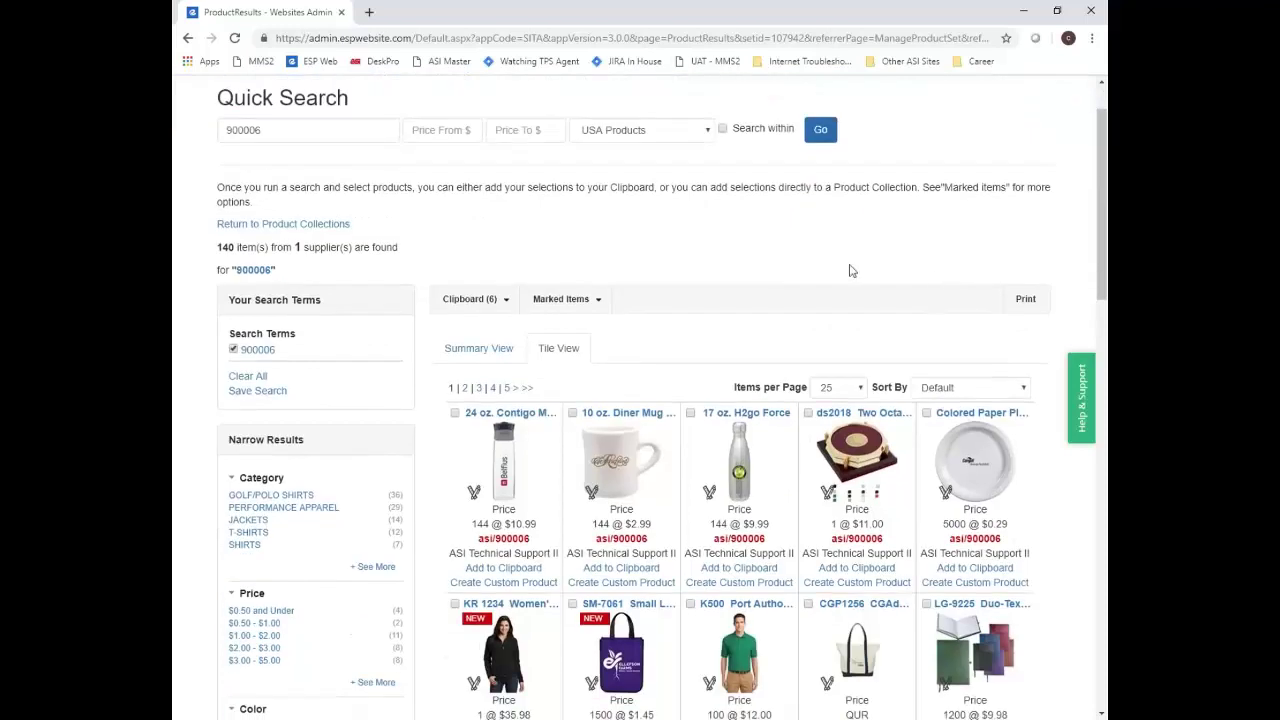
{"action": "scroll", "coordinate": [700, 330], "scroll_direction": "down", "scroll_amount": 2}
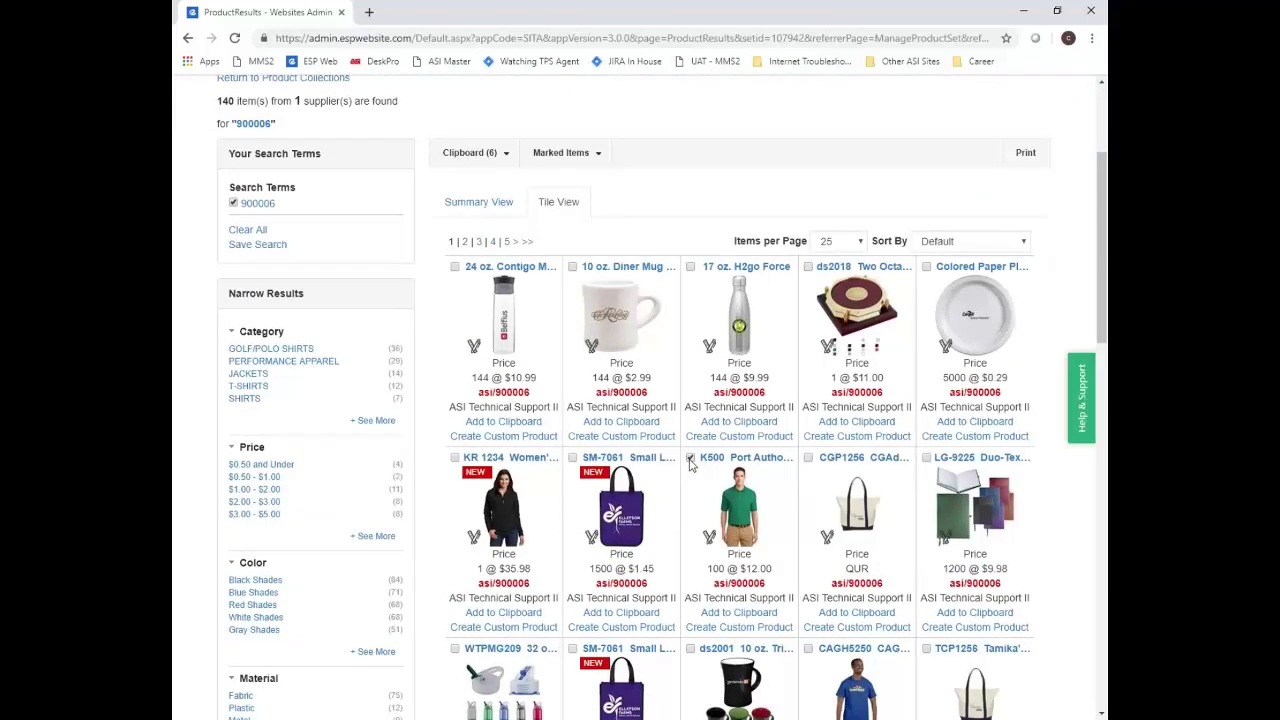
{"action": "scroll", "coordinate": [688, 462], "scroll_direction": "up", "scroll_amount": 1}
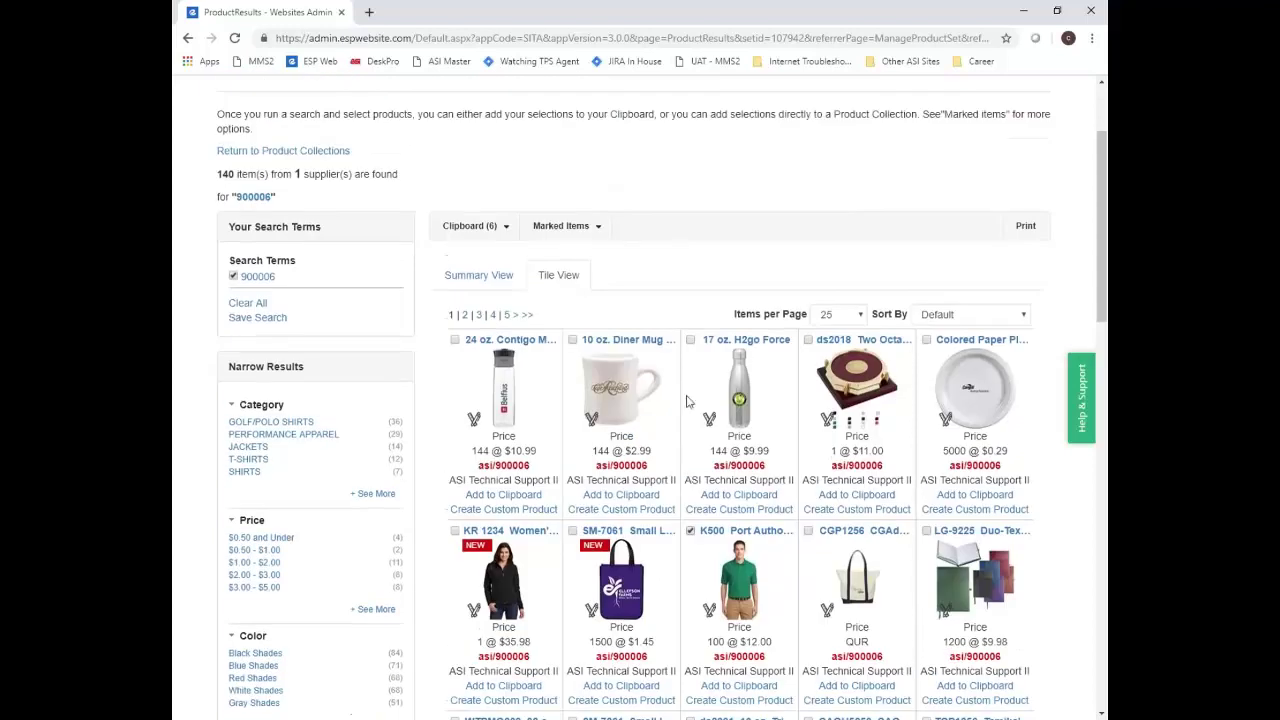
{"action": "left_click", "coordinate": [575, 230]}
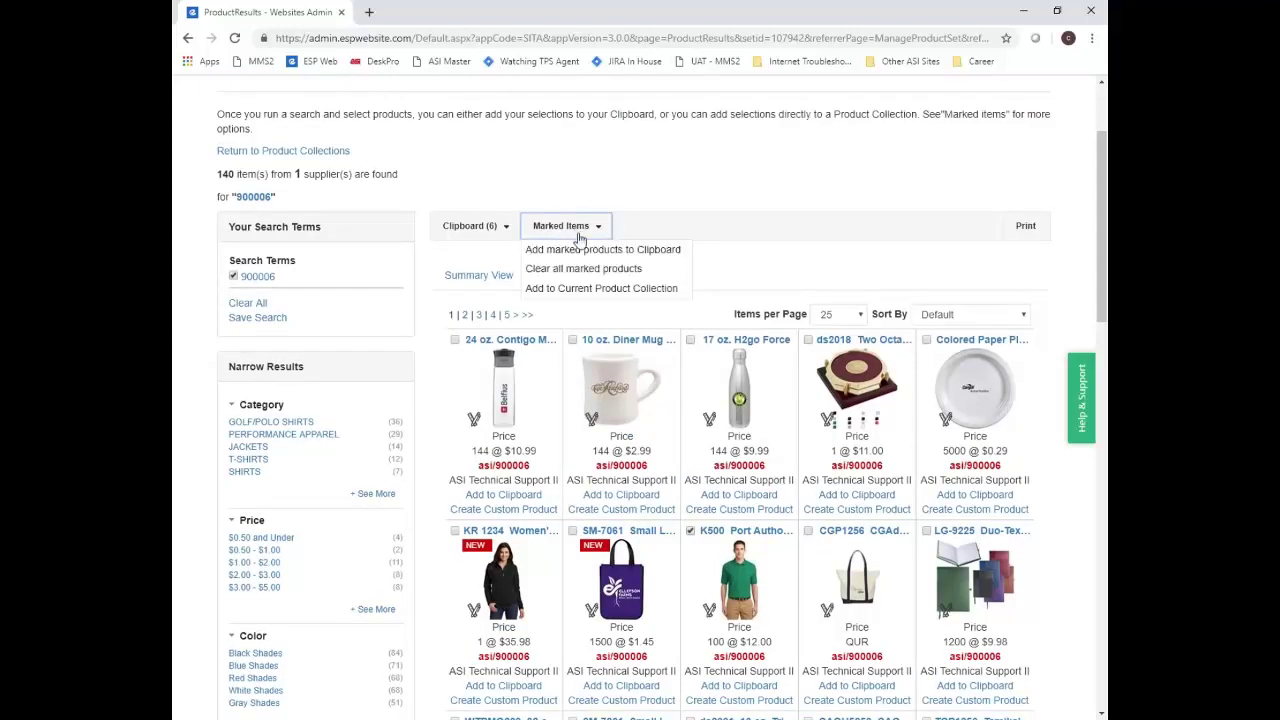
{"action": "left_click", "coordinate": [598, 289]}
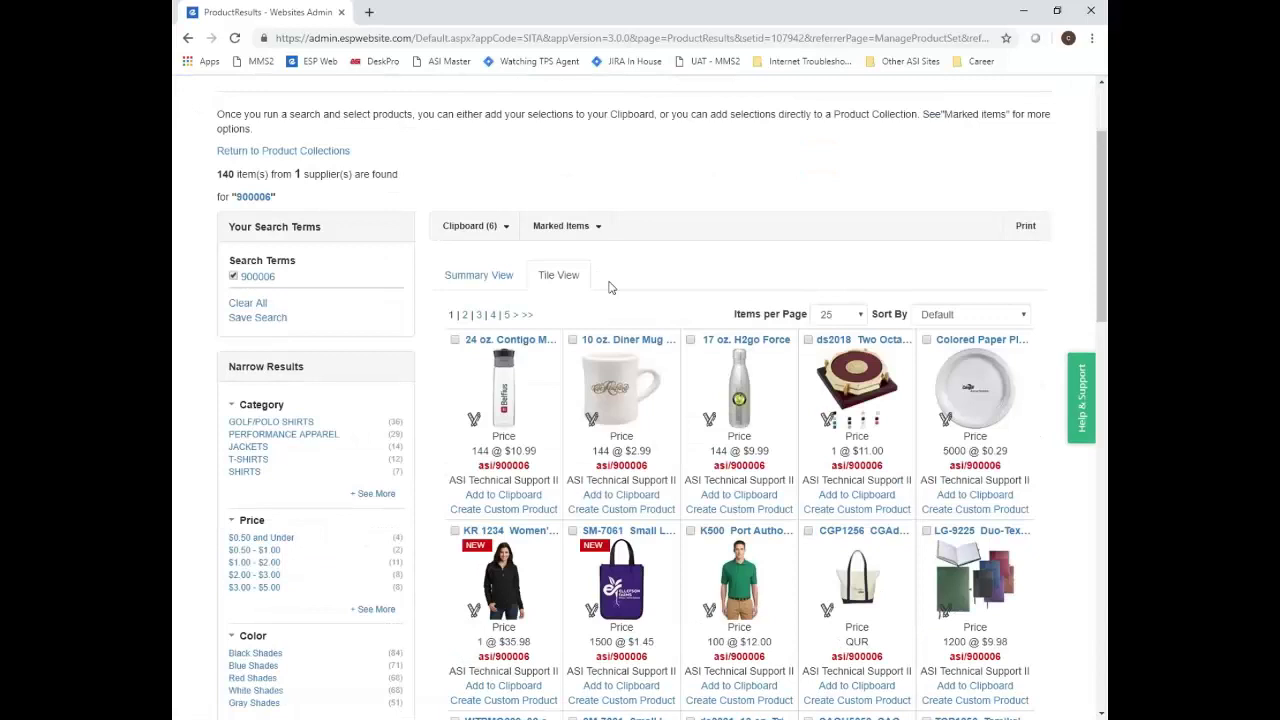
Return to the Custom Product Webinar April collection and review its properties, default image and product list
{"action": "scroll", "coordinate": [688, 296], "scroll_direction": "up", "scroll_amount": 2}
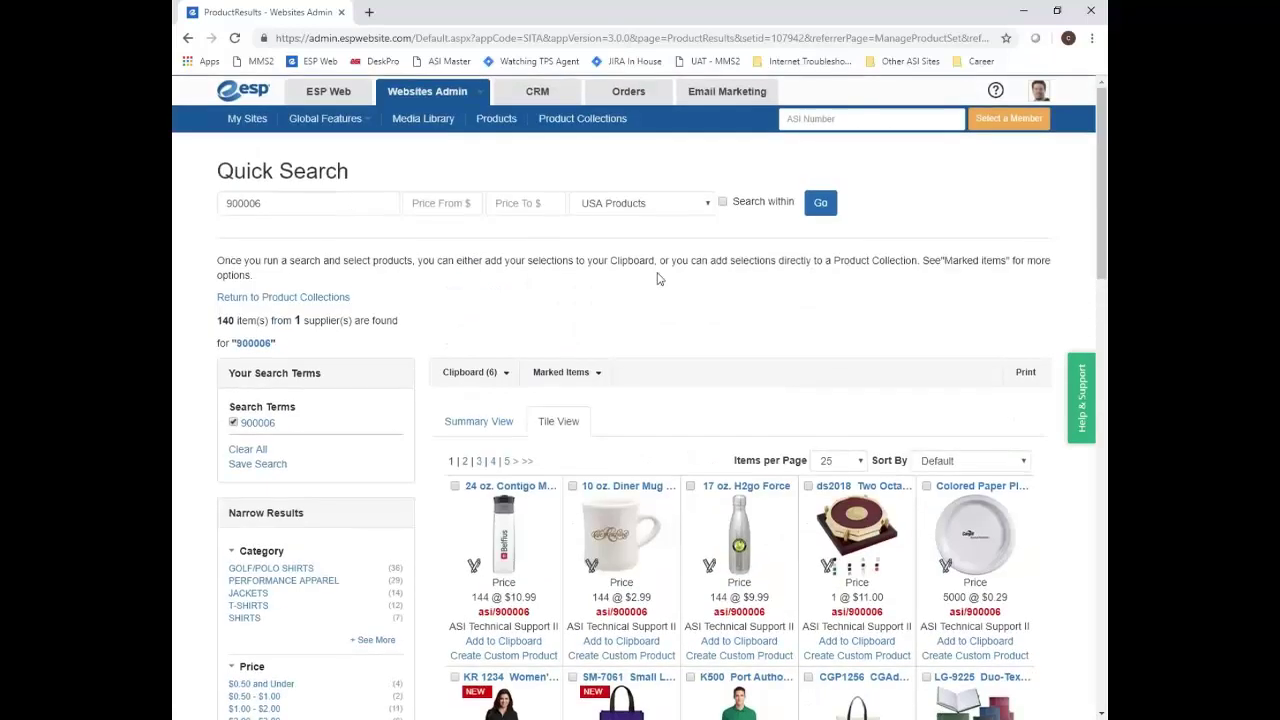
{"action": "left_click", "coordinate": [240, 302]}
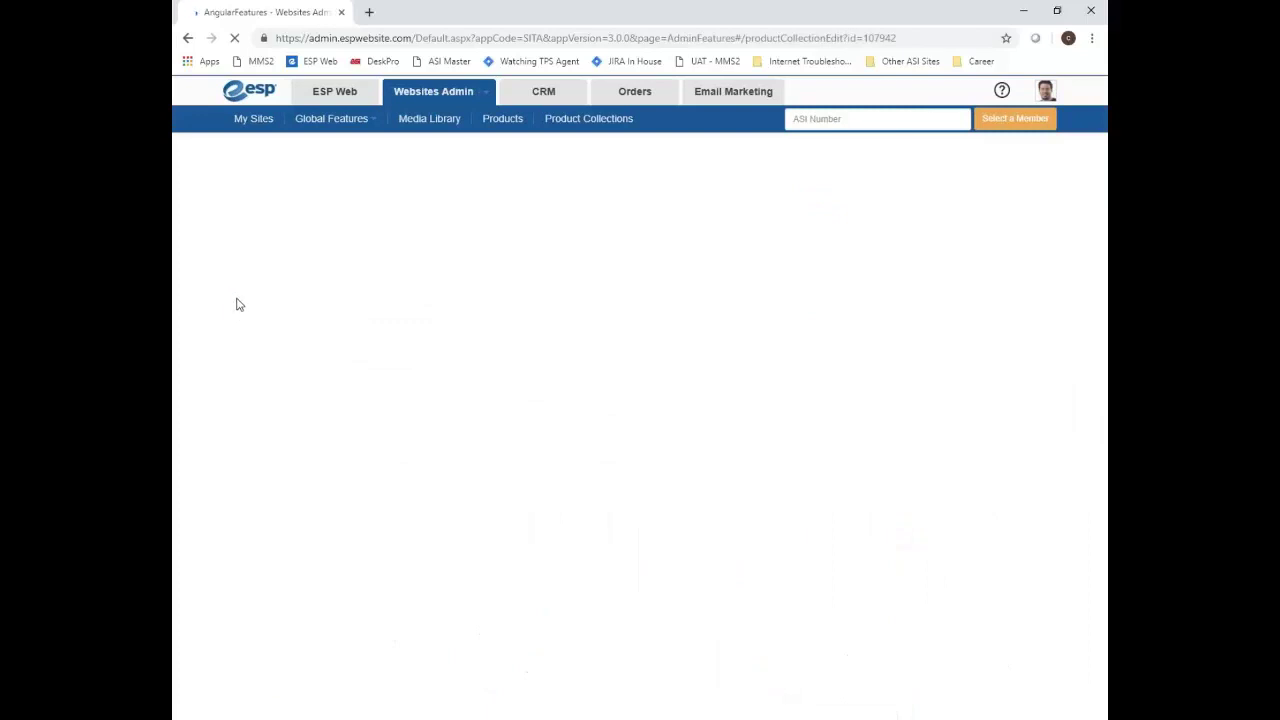
{"action": "scroll", "coordinate": [240, 266], "scroll_direction": "down", "scroll_amount": 3}
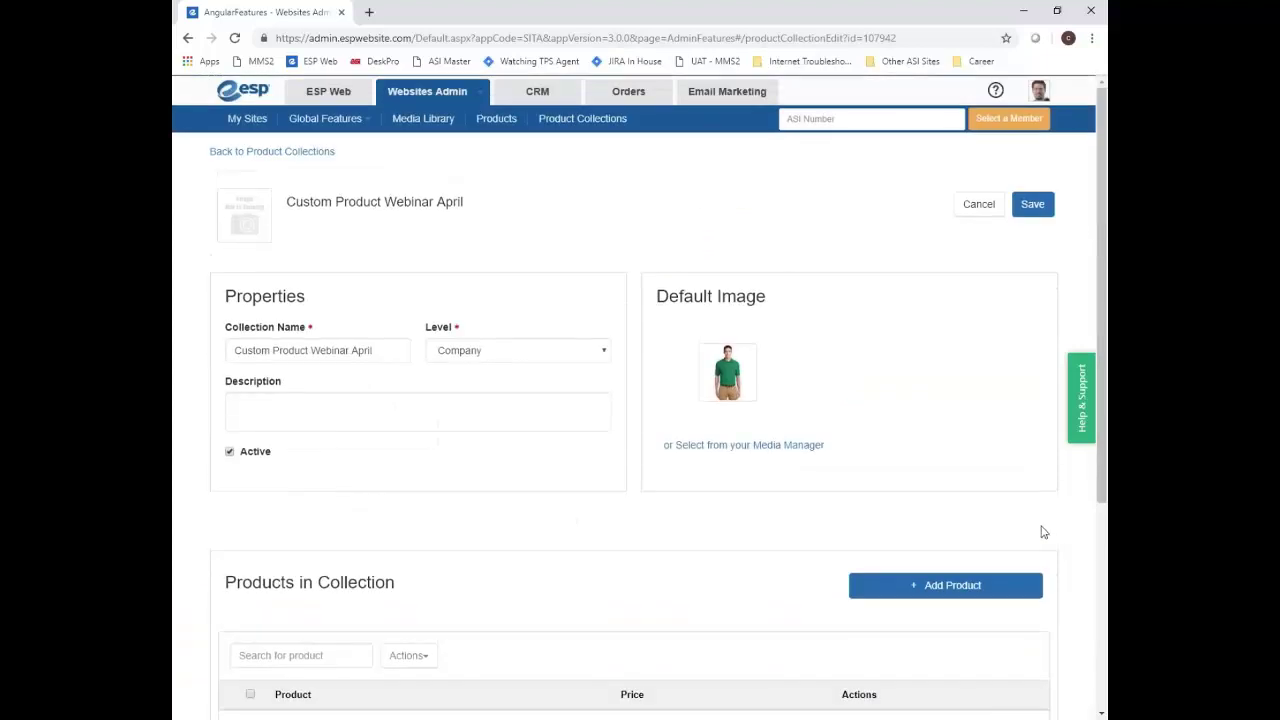
{"action": "scroll", "coordinate": [1052, 528], "scroll_direction": "up", "scroll_amount": 3}
Go to the My Sites overview and view the Help Center's support options, then close it
{"action": "left_click", "coordinate": [255, 122]}
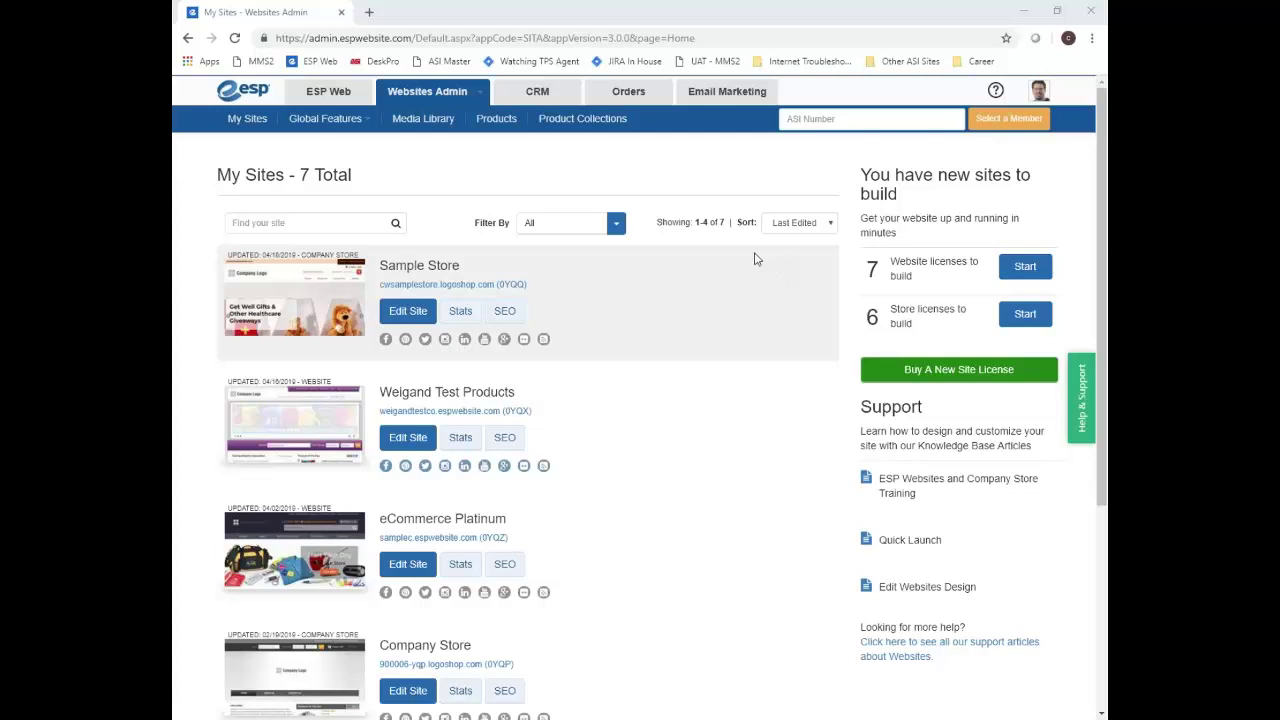
{"action": "left_click", "coordinate": [1086, 366]}
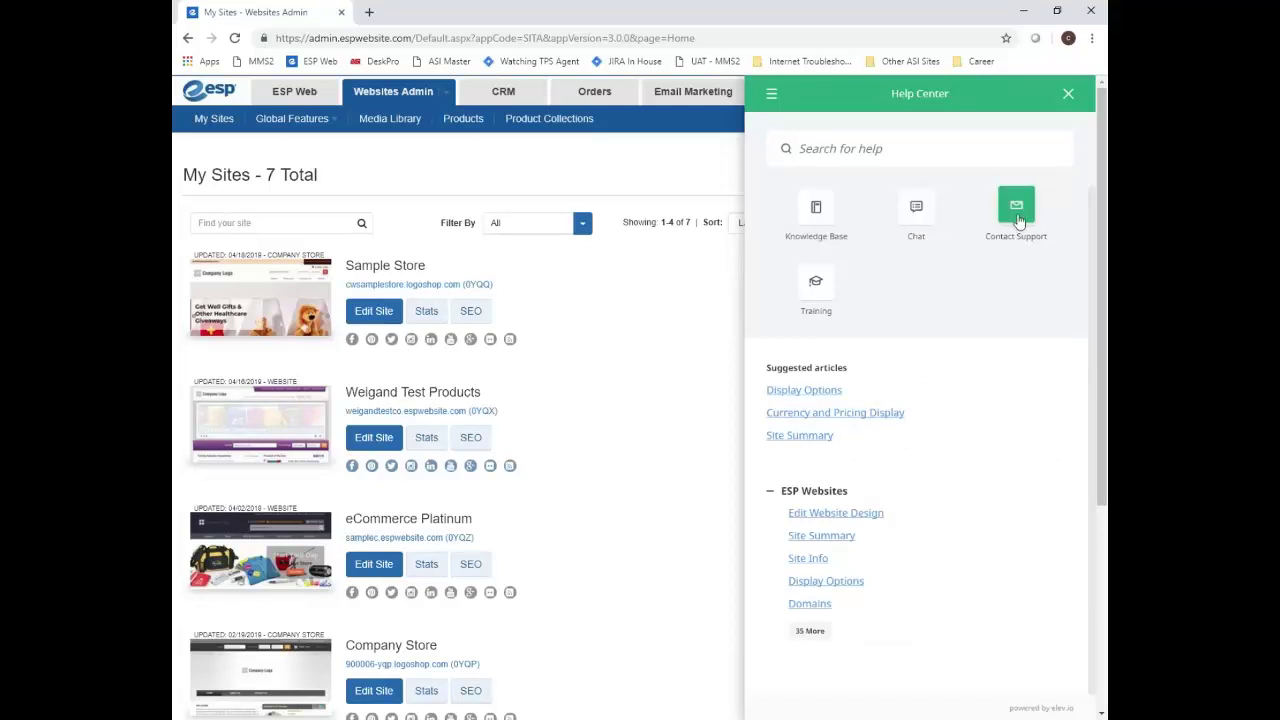
{"action": "left_click", "coordinate": [1068, 95]}
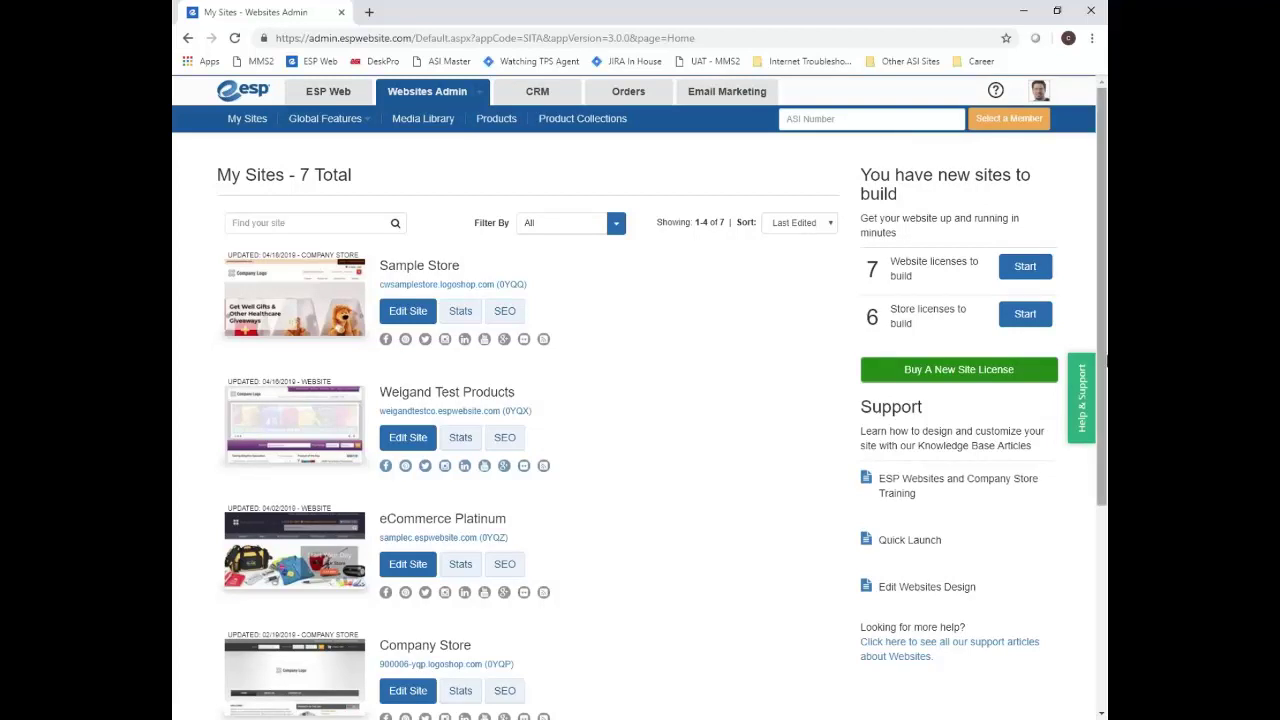
{"action": "left_click", "coordinate": [1082, 390]}
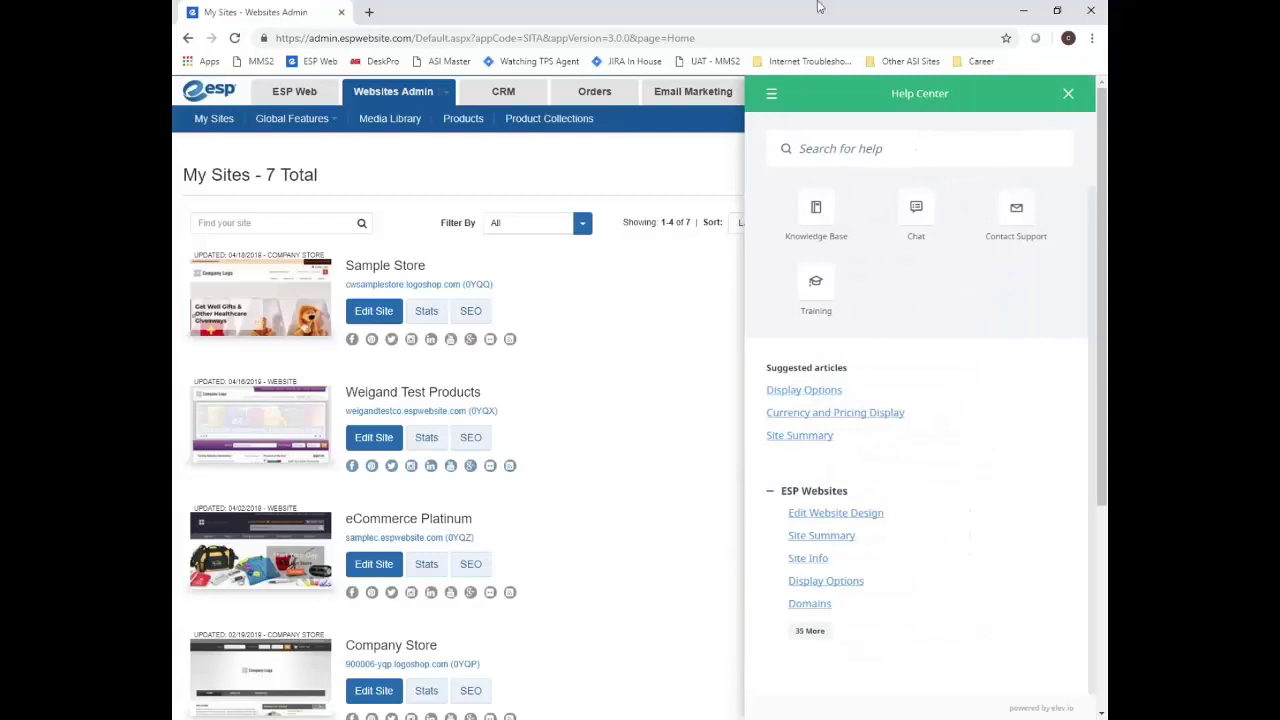
{"action": "left_click", "coordinate": [1068, 94]}
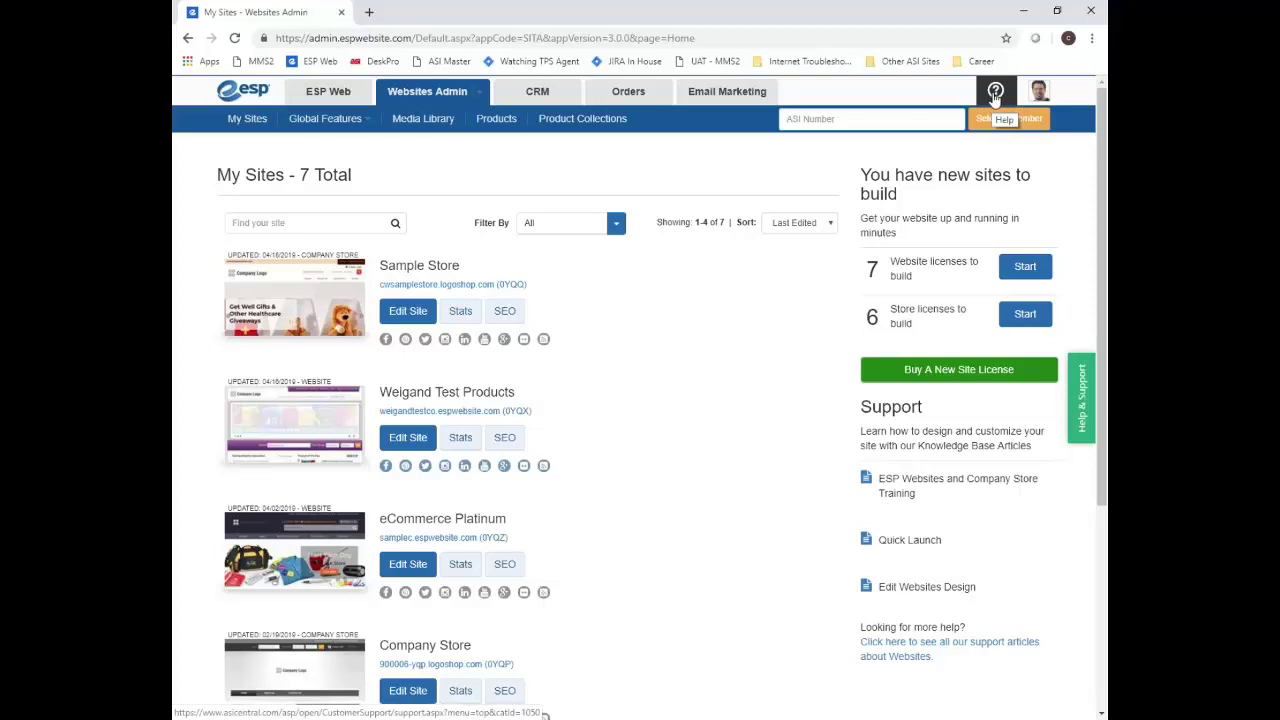
Open the ASI support website from Help, view the contact options and go to the Contact Us page
{"action": "left_click", "coordinate": [995, 92]}
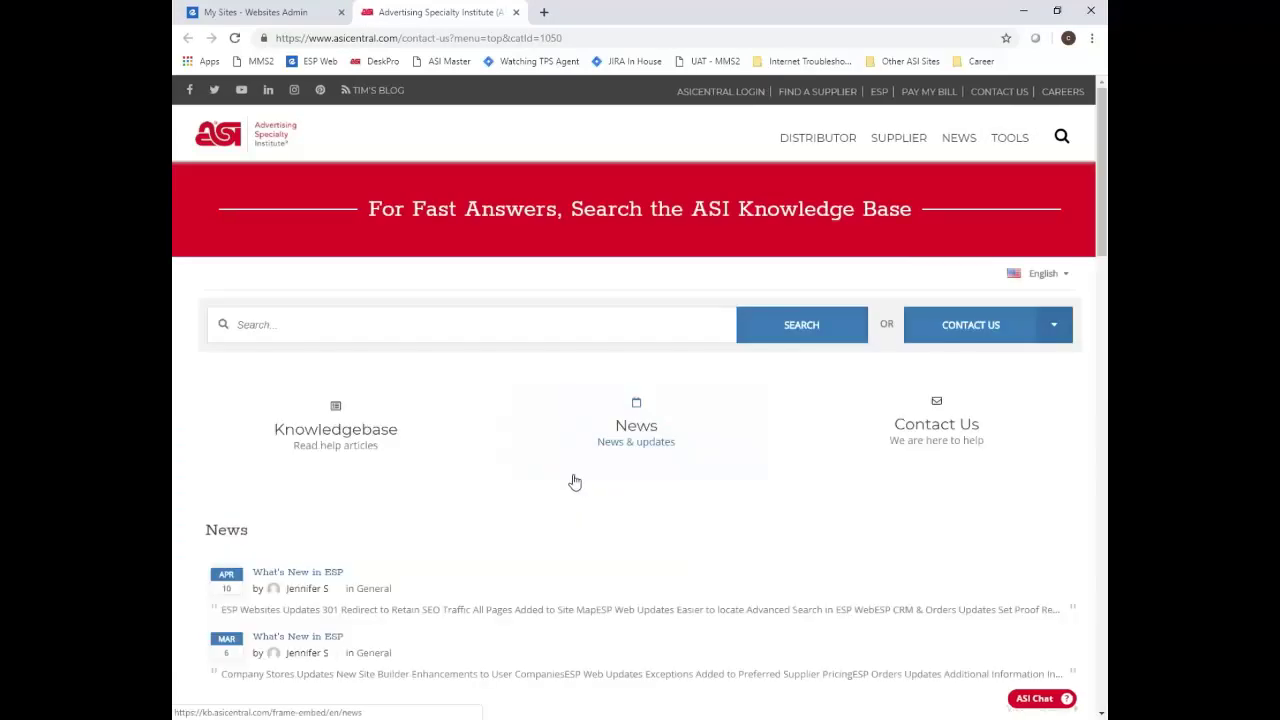
{"action": "left_click", "coordinate": [1058, 327]}
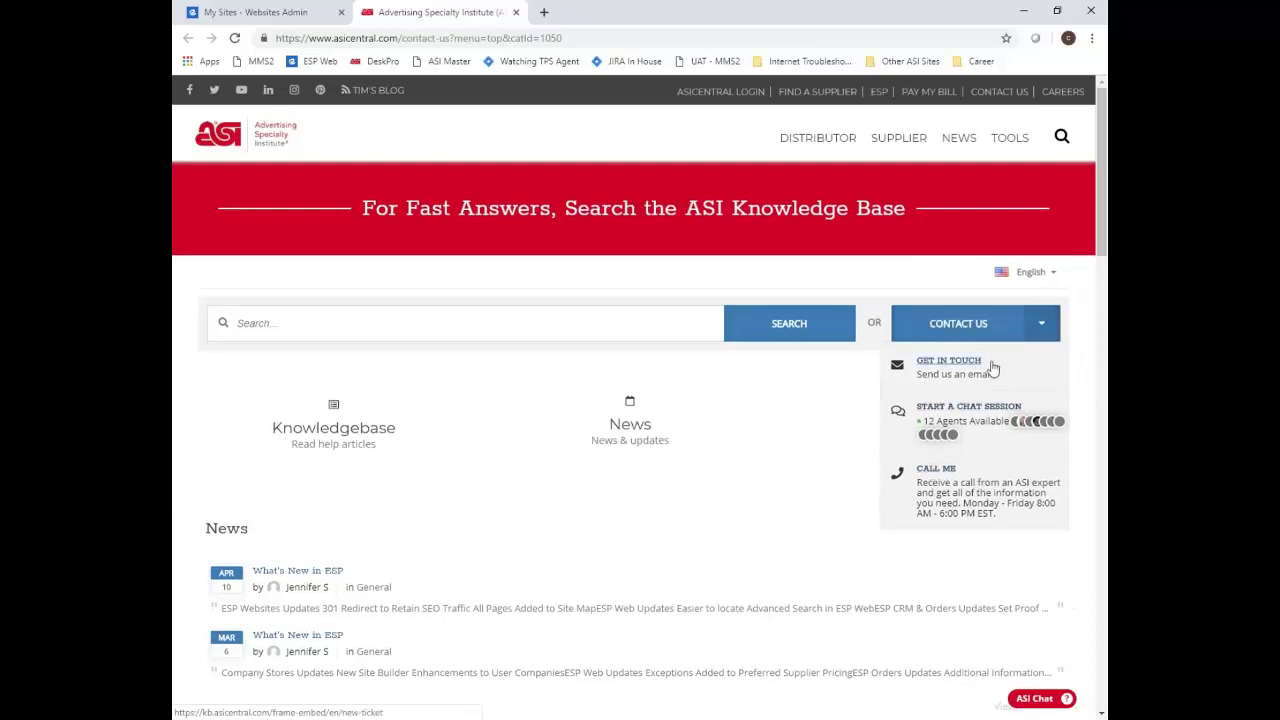
{"action": "left_click", "coordinate": [1043, 327]}
{"action": "left_click", "coordinate": [918, 432]}
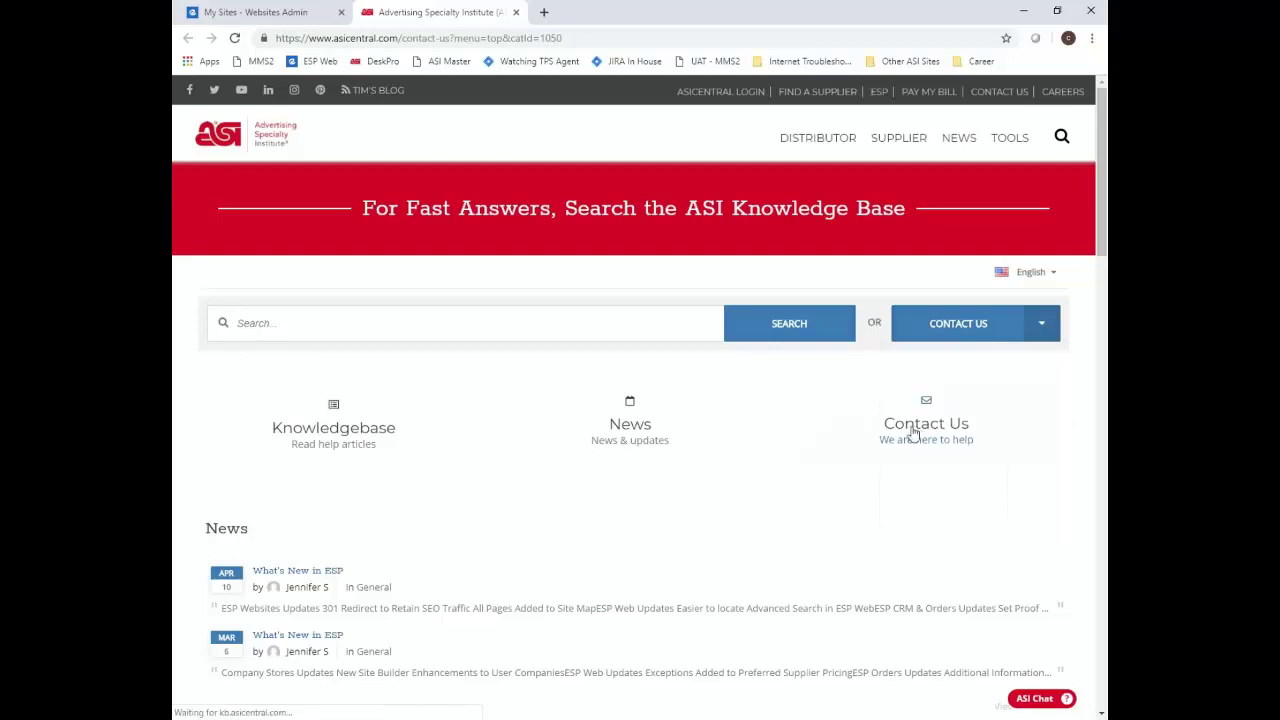